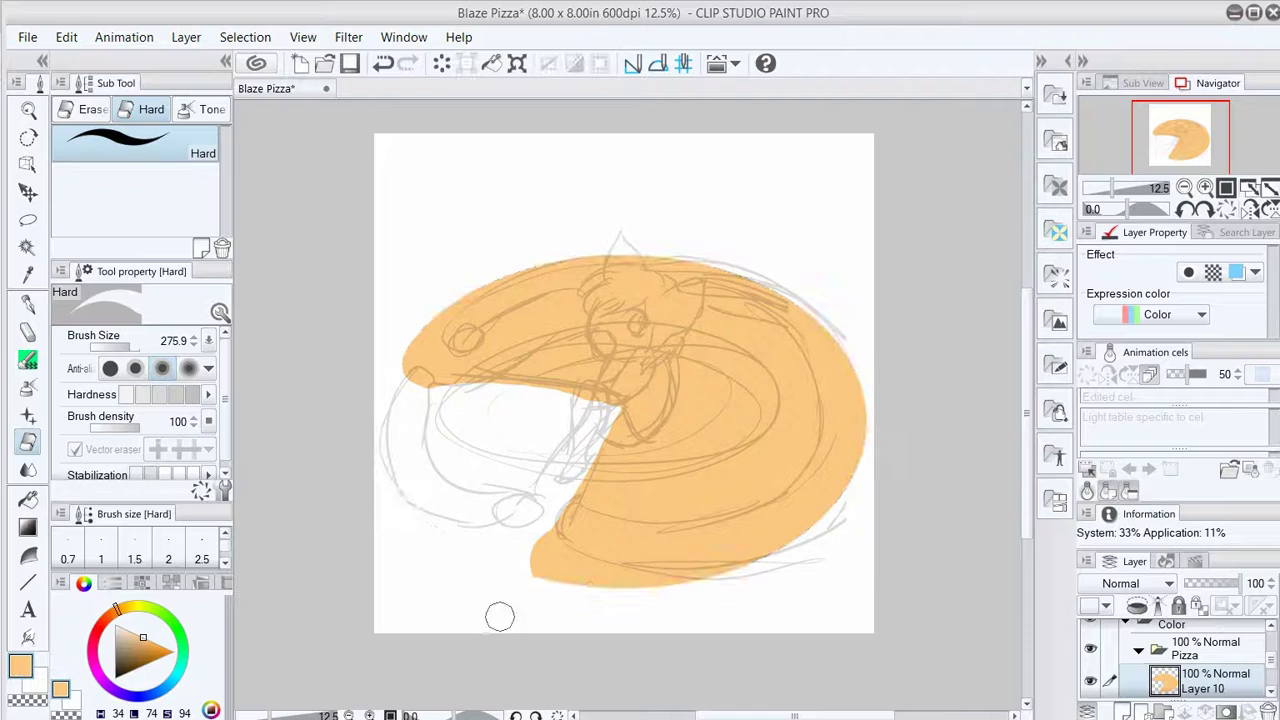
Paint the curved crust of the separated pizza slice in light orange on a new layer with the Milli pen.
key("ctrl+shift+n")
key("p")
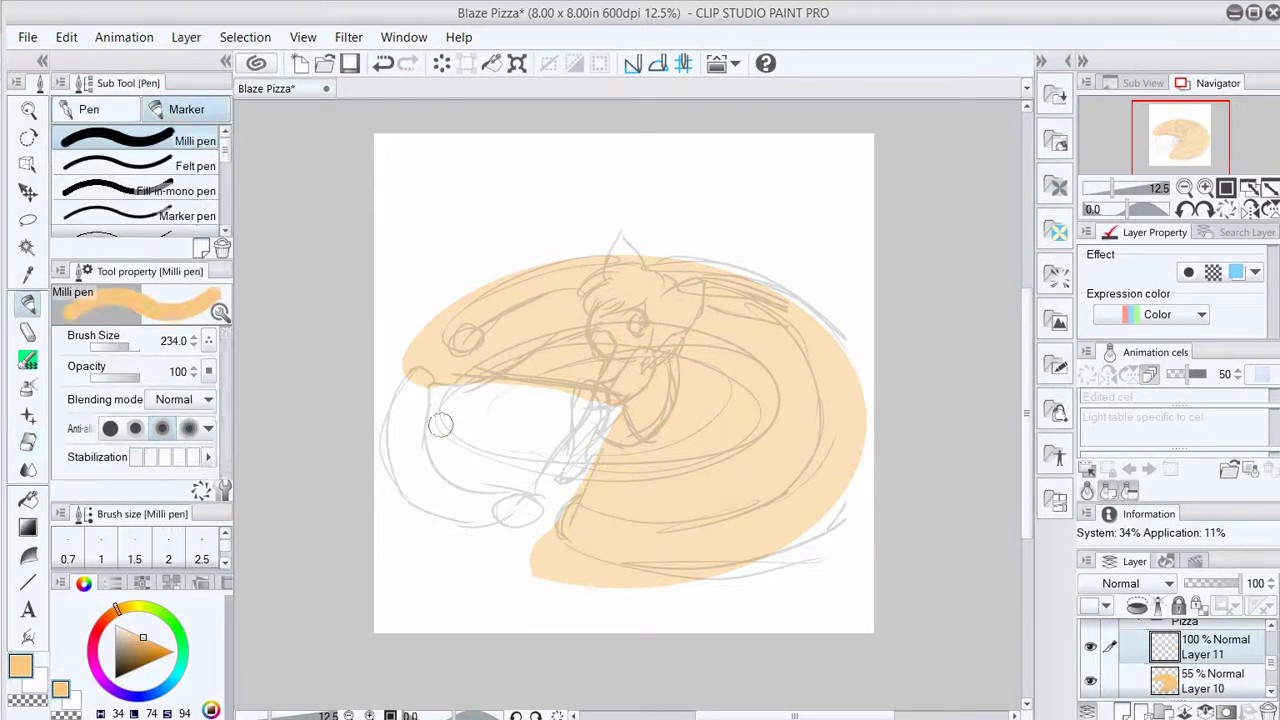
mouse_move(402, 392)
left_mouse_down()
mouse_move(501, 550)
mouse_move(492, 518)
mouse_move(530, 562)
left_mouse_up()
mouse_move(420, 540)
left_mouse_down()
mouse_move(409, 400)
mouse_move(510, 542)
left_mouse_up()
key("e")
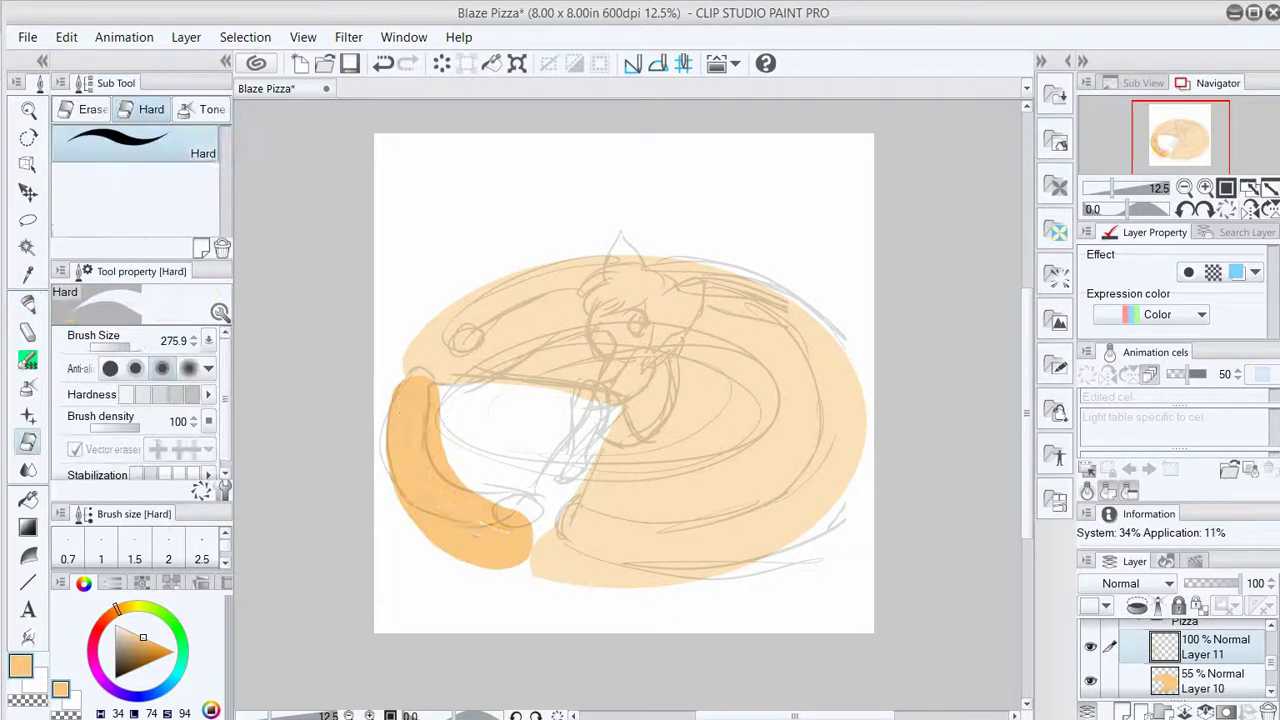
Bring up the character reference image and switch the color set to Blaze.
key("ctrl+v")
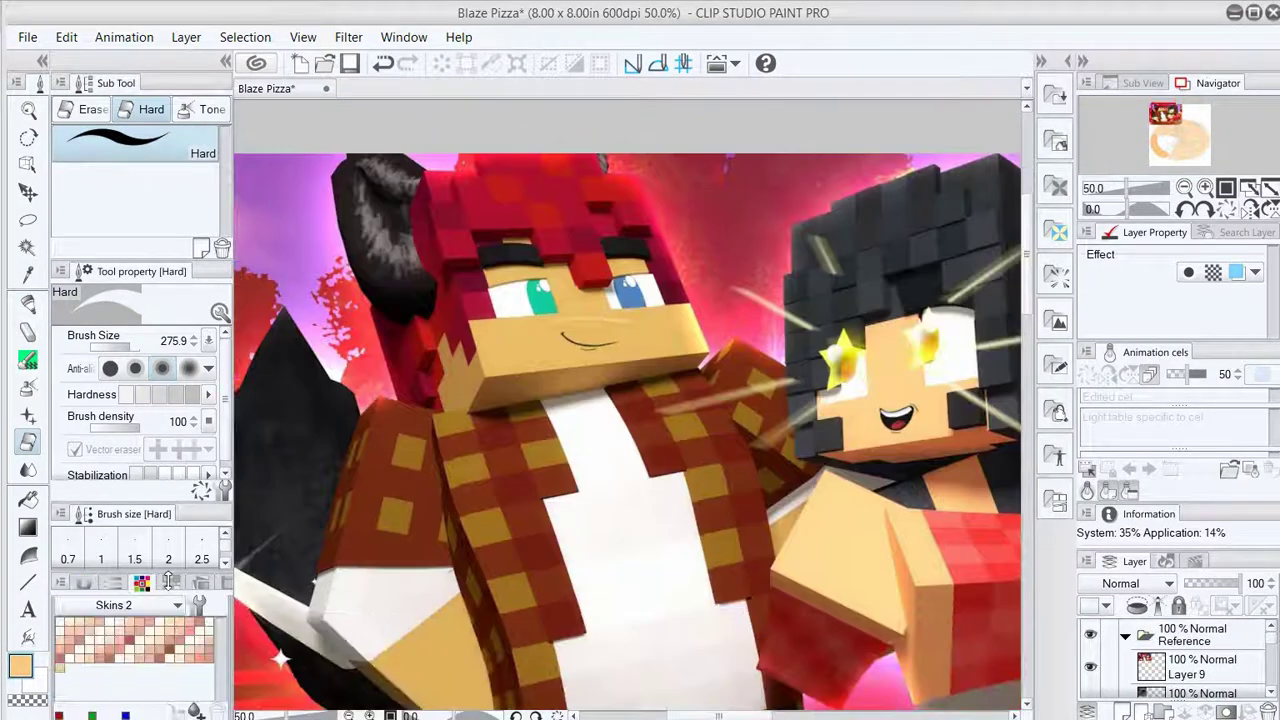
left_click(177, 605)
left_click(199, 604)
scroll(746, 349, "down", 3)
left_click(898, 305)
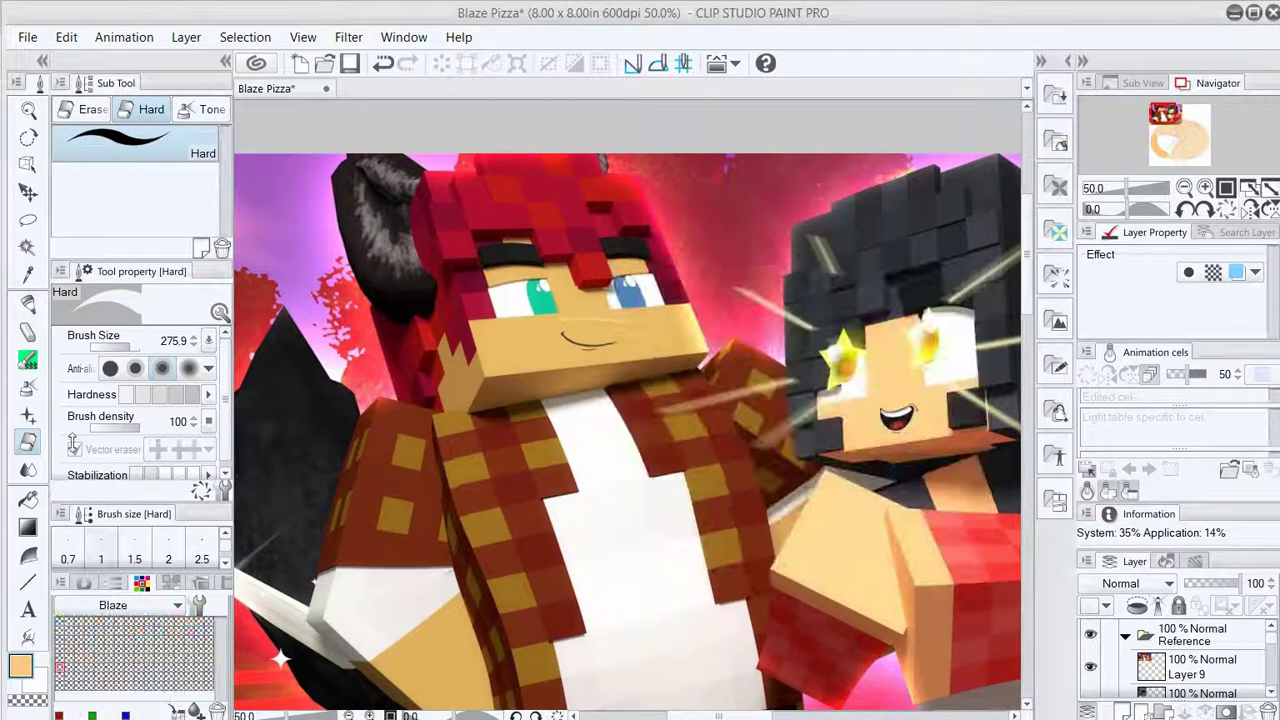
Sample the character's skin, tan and red hair colors from the reference and store them as swatches in the Blaze set.
right_click(60, 620)
left_click(114, 654)
key("i")
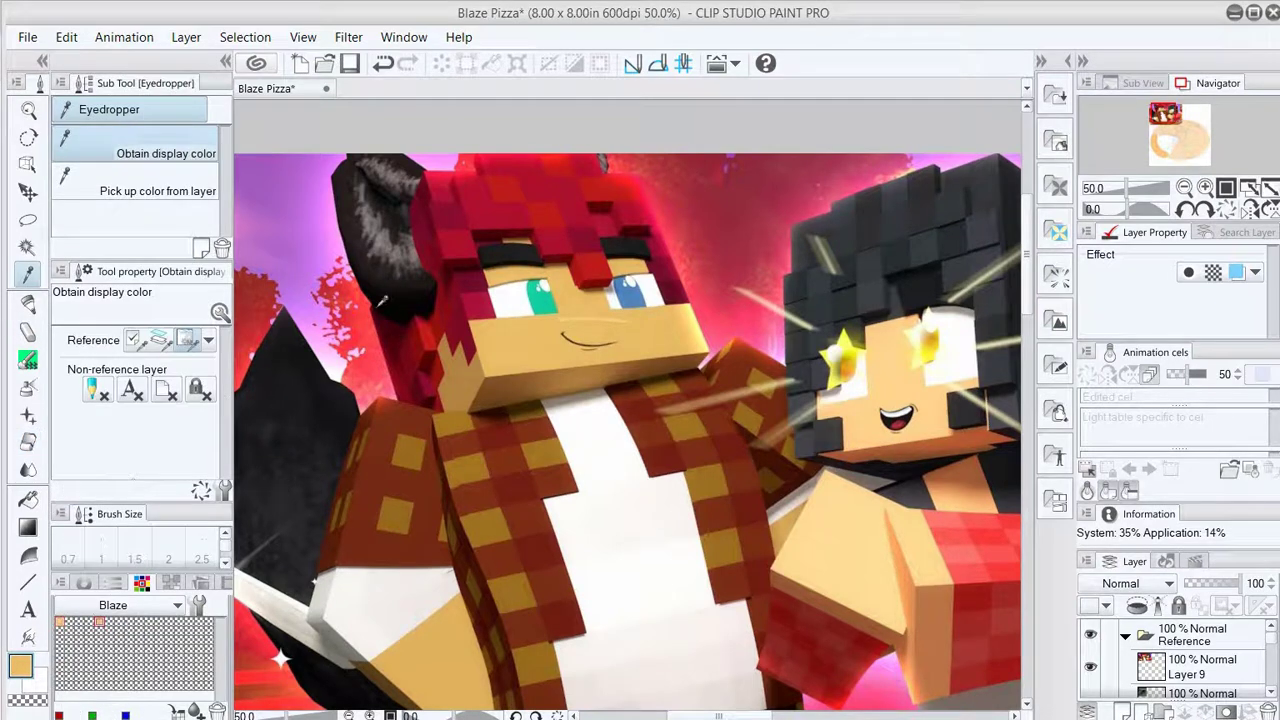
left_click(381, 300)
right_click(100, 622)
left_click(154, 656)
right_click(112, 622)
left_click(166, 656)
left_click(419, 173)
right_click(136, 620)
left_click(190, 656)
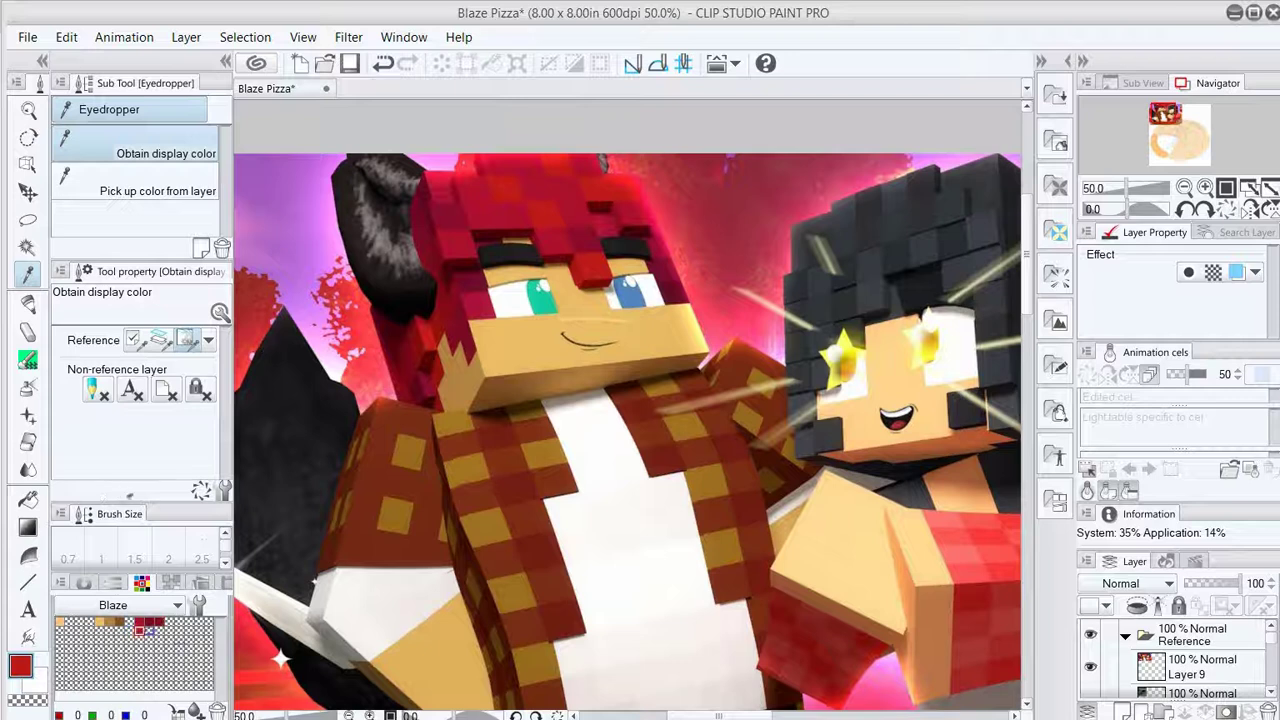
Sample the eye colors and the dark fur color from the reference and add them to the Blaze swatches.
left_click(540, 298)
right_click(108, 632)
left_click(162, 666)
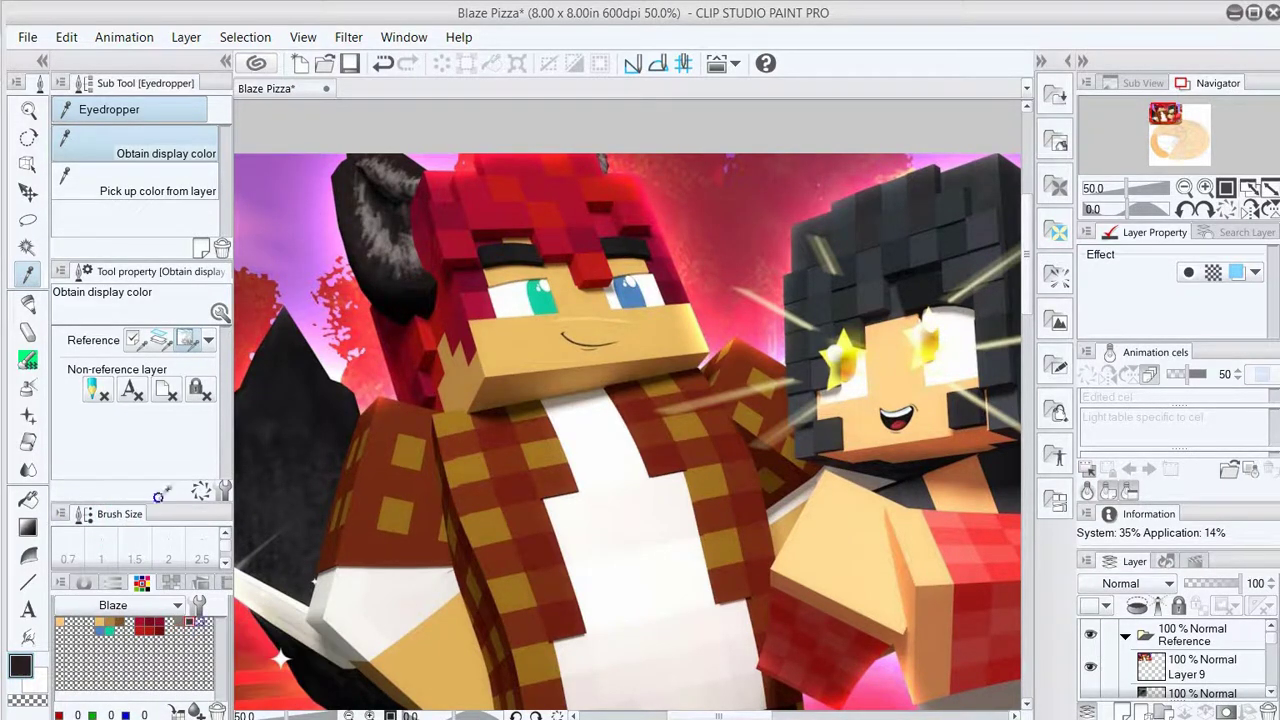
right_click(112, 618)
left_click(166, 652)
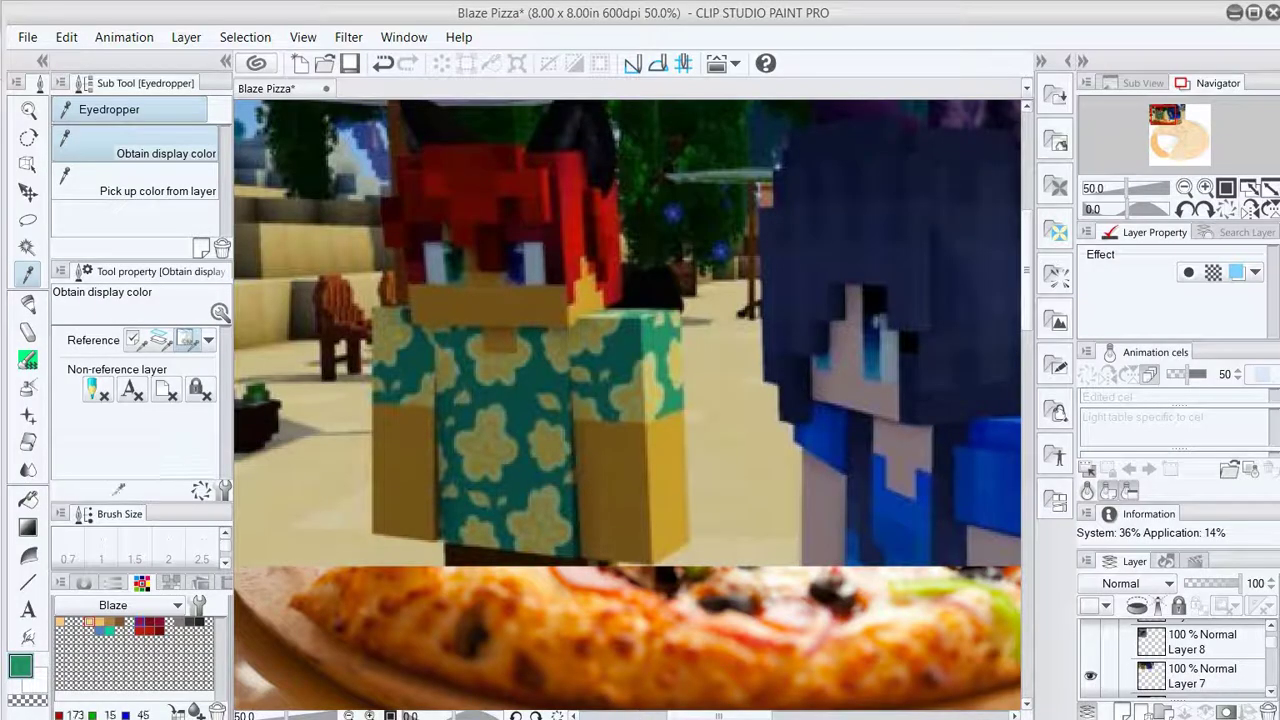
Add the green floral shirt colors and dark browns from the reference pictures to the Blaze swatches.
left_click(62, 648)
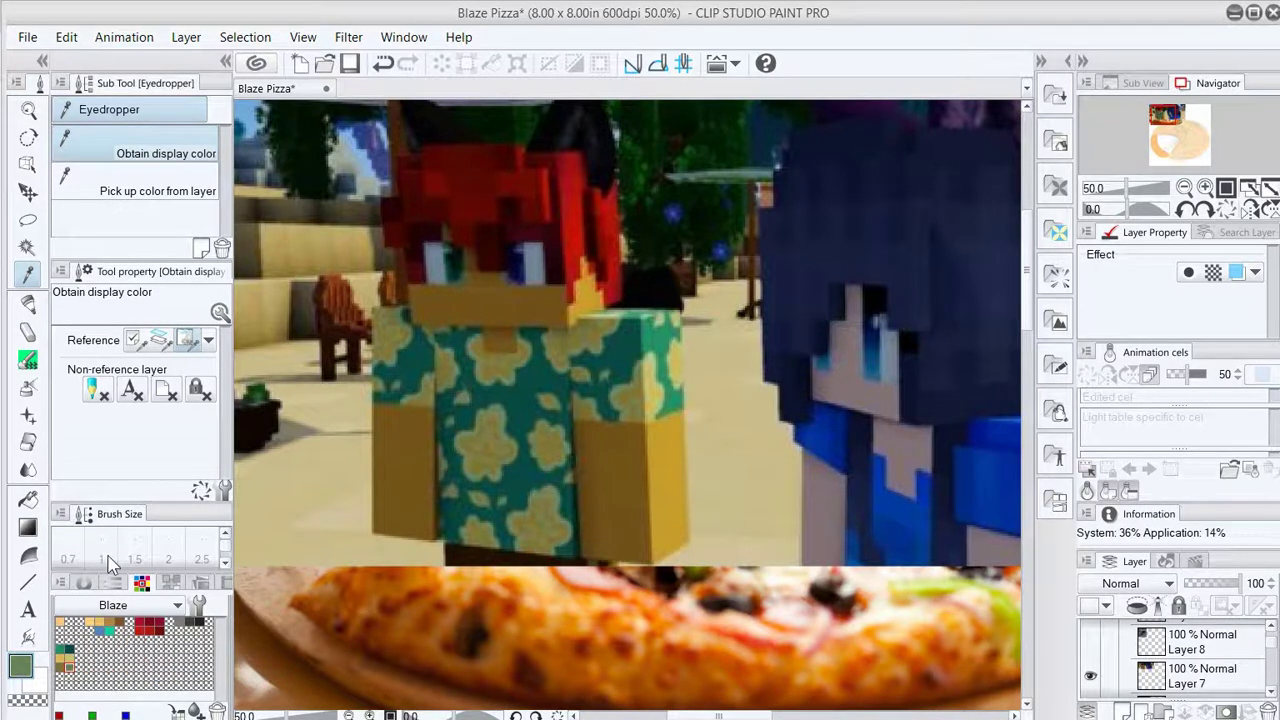
right_click(100, 645)
left_click(160, 685)
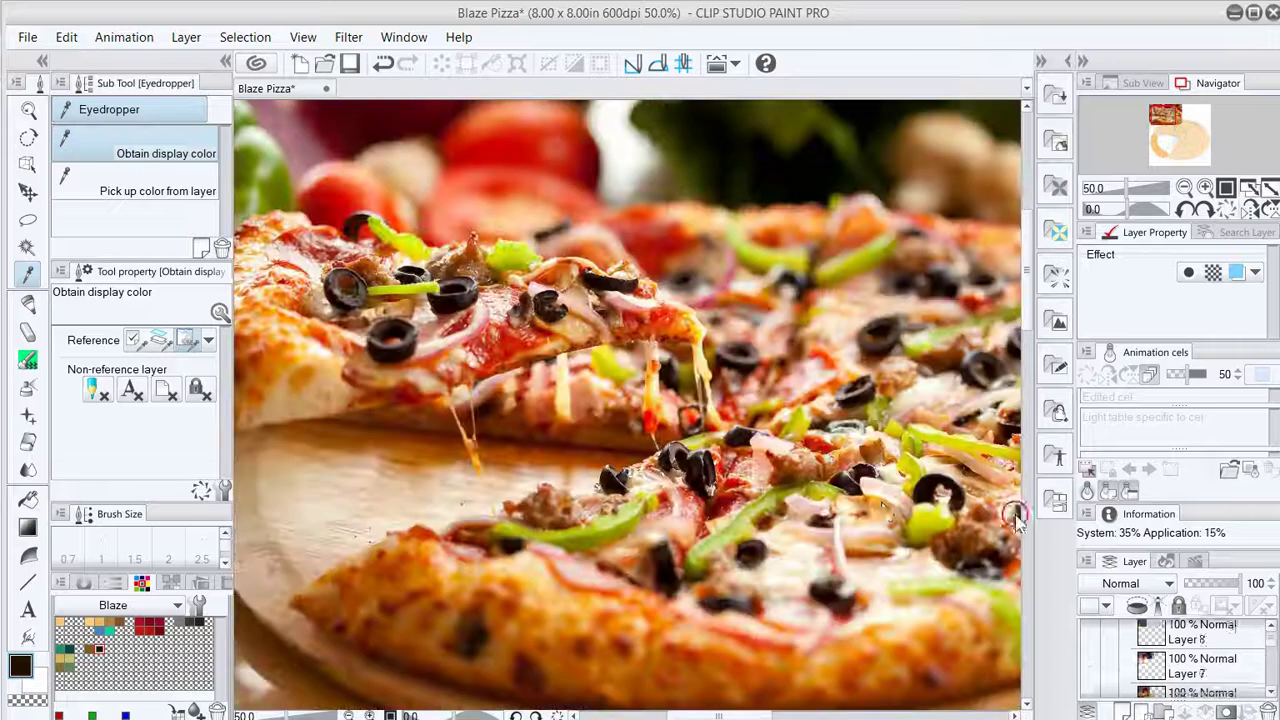
left_click(957, 557)
Add a new raster layer inside the Skin folder of the Blaze group for the head.
key("p")
key("ctrl+minus")
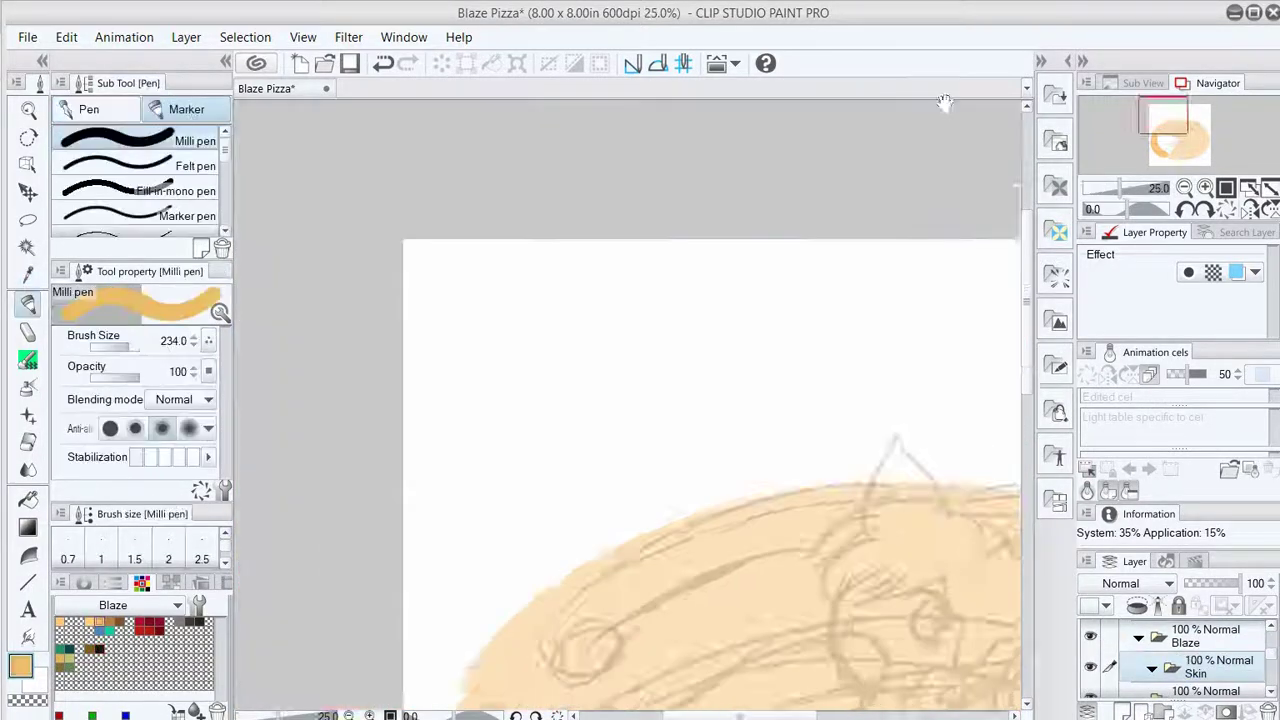
key("ctrl+shift+n")
mouse_move(690, 213)
left_mouse_down()
mouse_move(700, 235)
mouse_move(765, 255)
left_mouse_up()
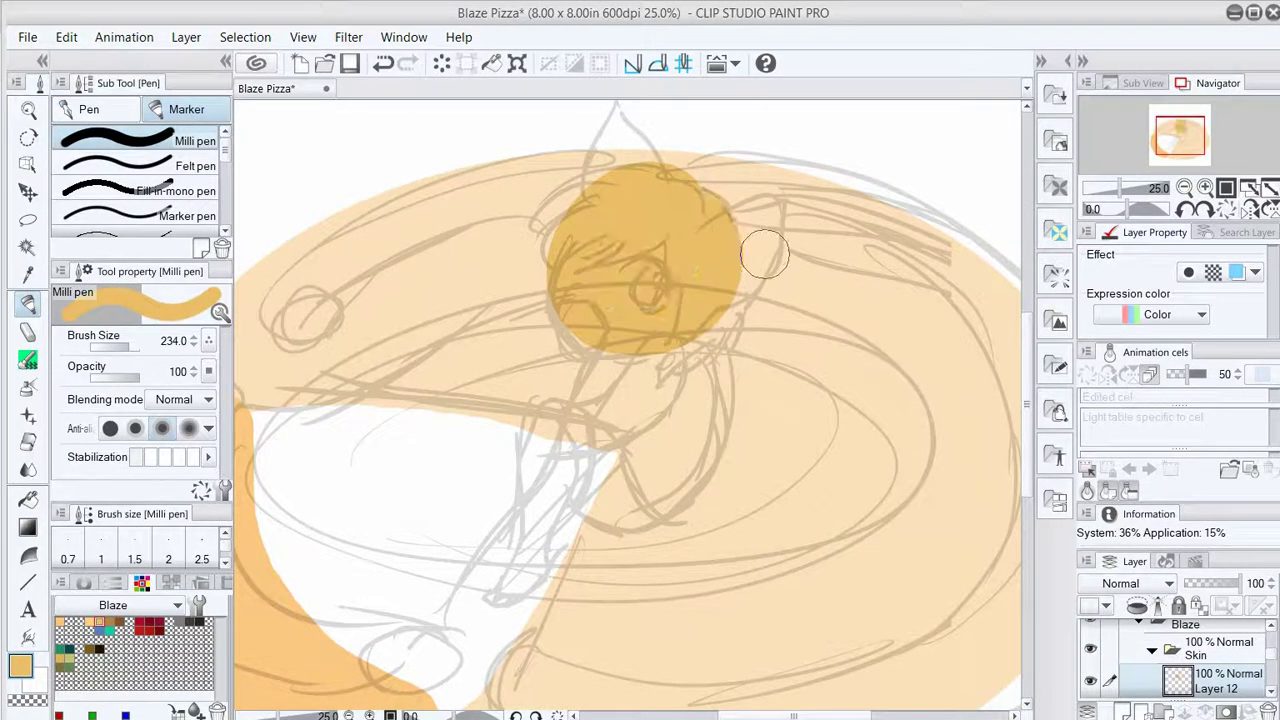
key("e")
key("Delete")
Paint a round tan head over the sketched face with the Milli pen and name the layer Head.
key("p")
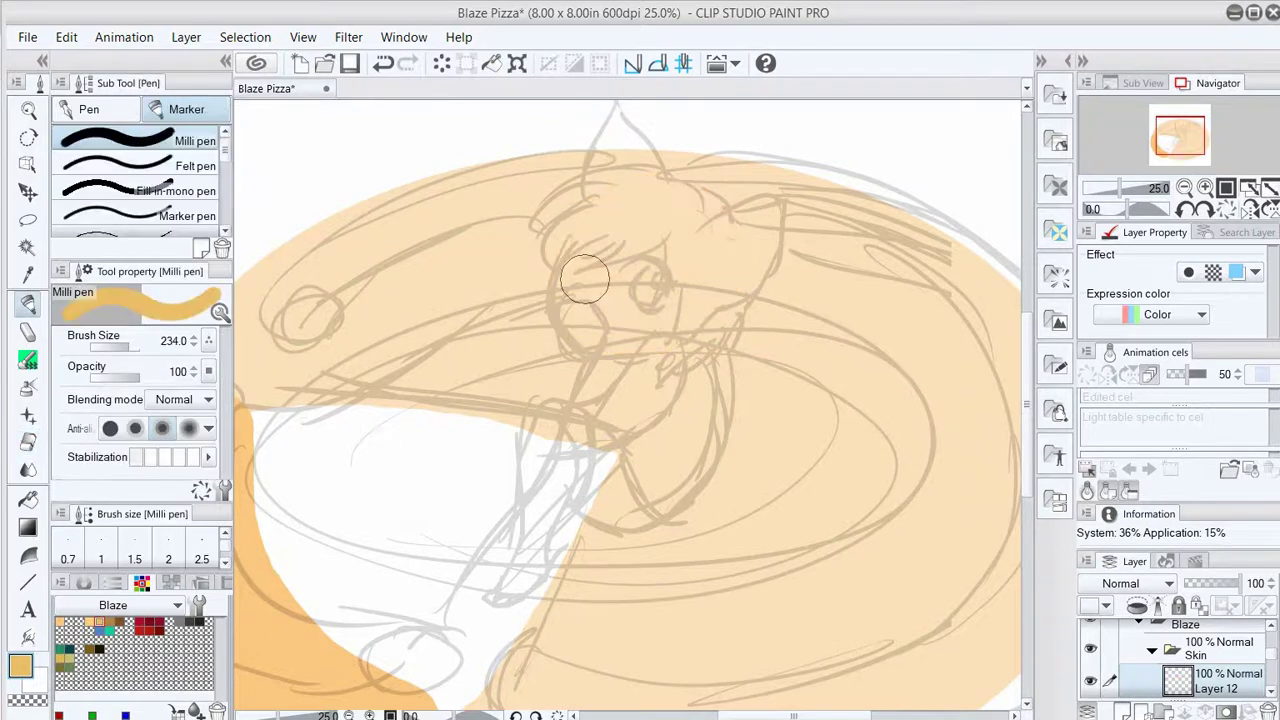
mouse_move(620, 205)
left_mouse_down()
mouse_move(640, 350)
mouse_move(700, 260)
left_mouse_up()
double_click(1228, 688)
type("Head")
key("Return")
Paint the torso beneath the head on a new layer named Torso, setting Head to 57% opacity and Torso to 55%.
key("ctrl+shift+n")
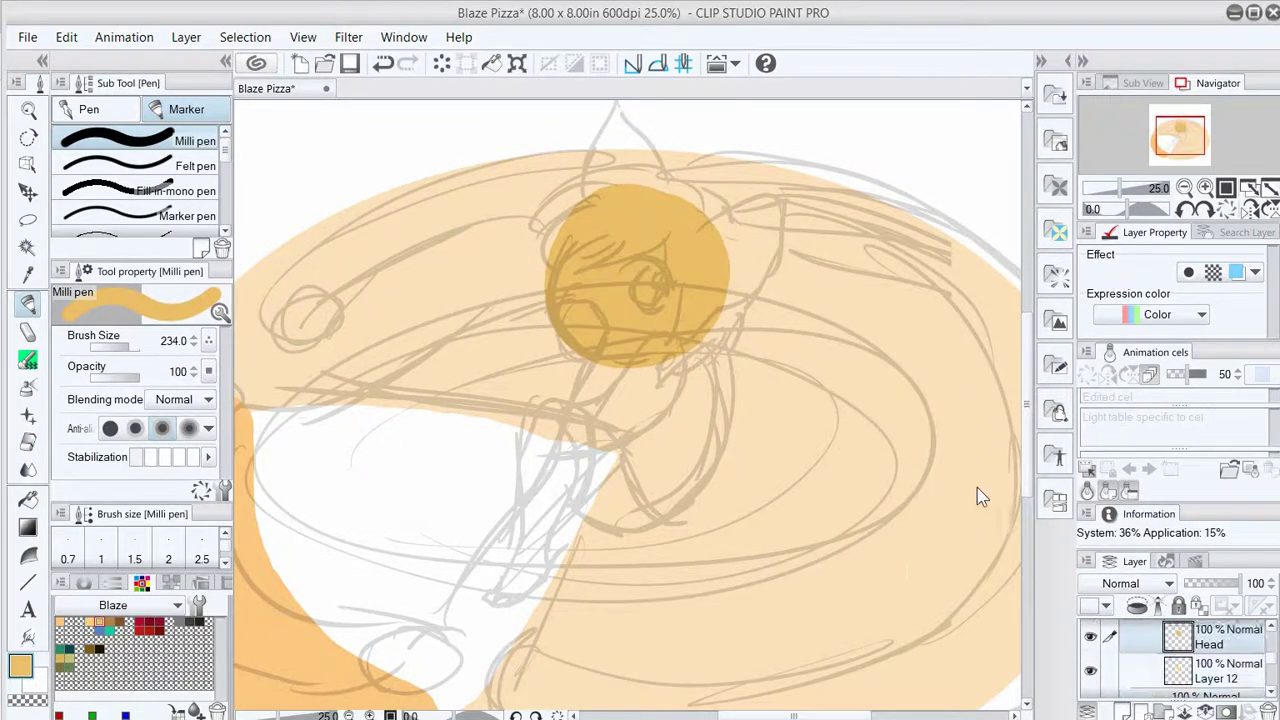
mouse_move(605, 325)
left_mouse_down()
mouse_move(620, 370)
mouse_move(700, 470)
mouse_move(764, 377)
left_mouse_up()
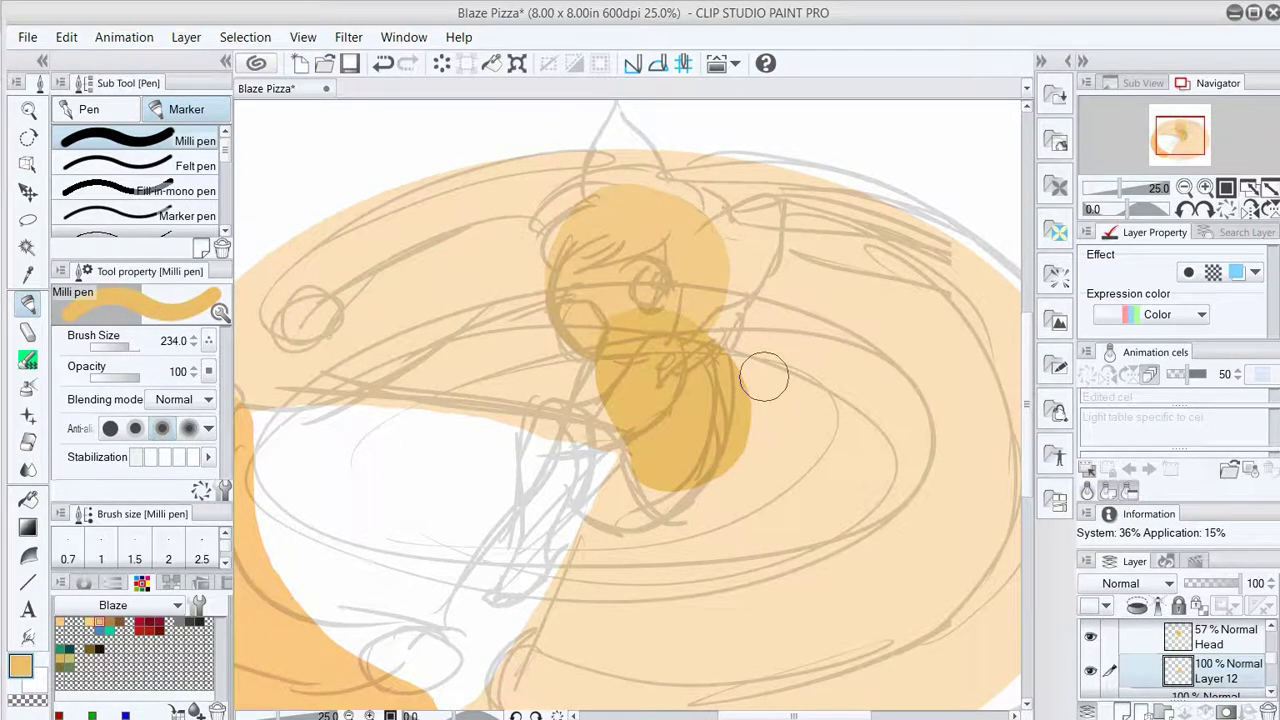
key("e")
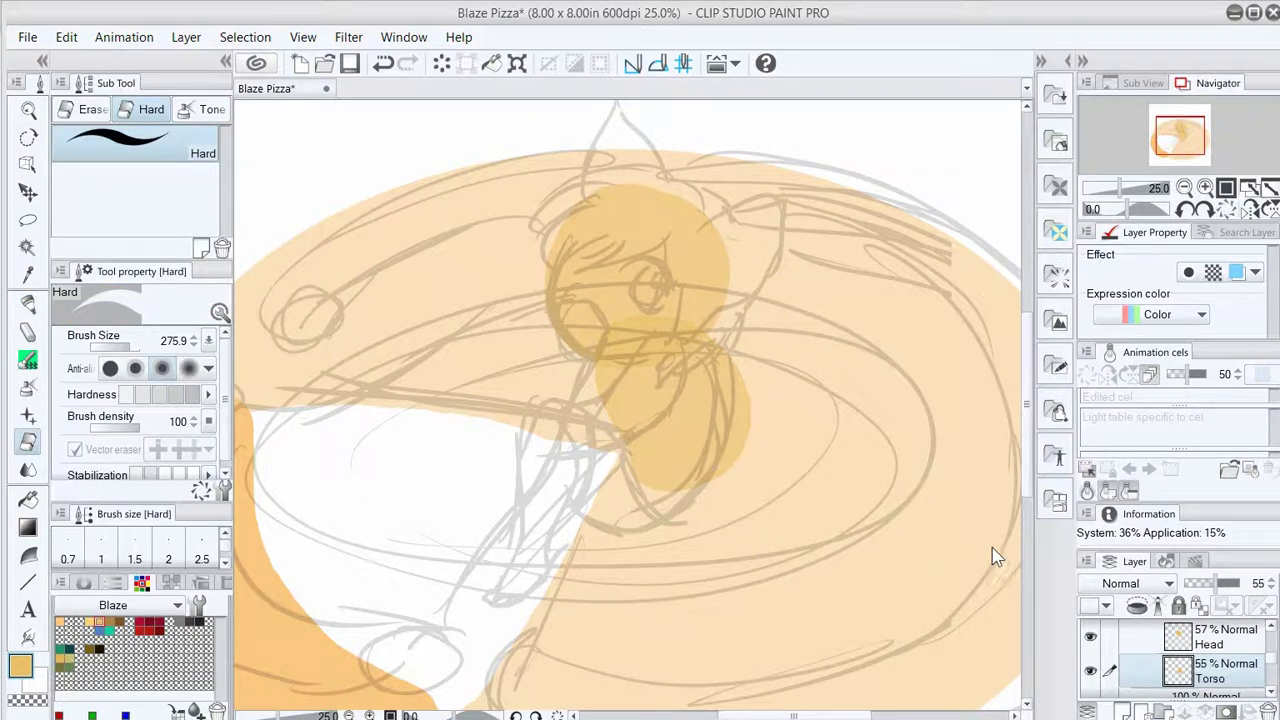
Paint the bent legs and the extended foot on a new layer placed below Torso, and lower its opacity to 66%.
key("ctrl+shift+n")
key("p")
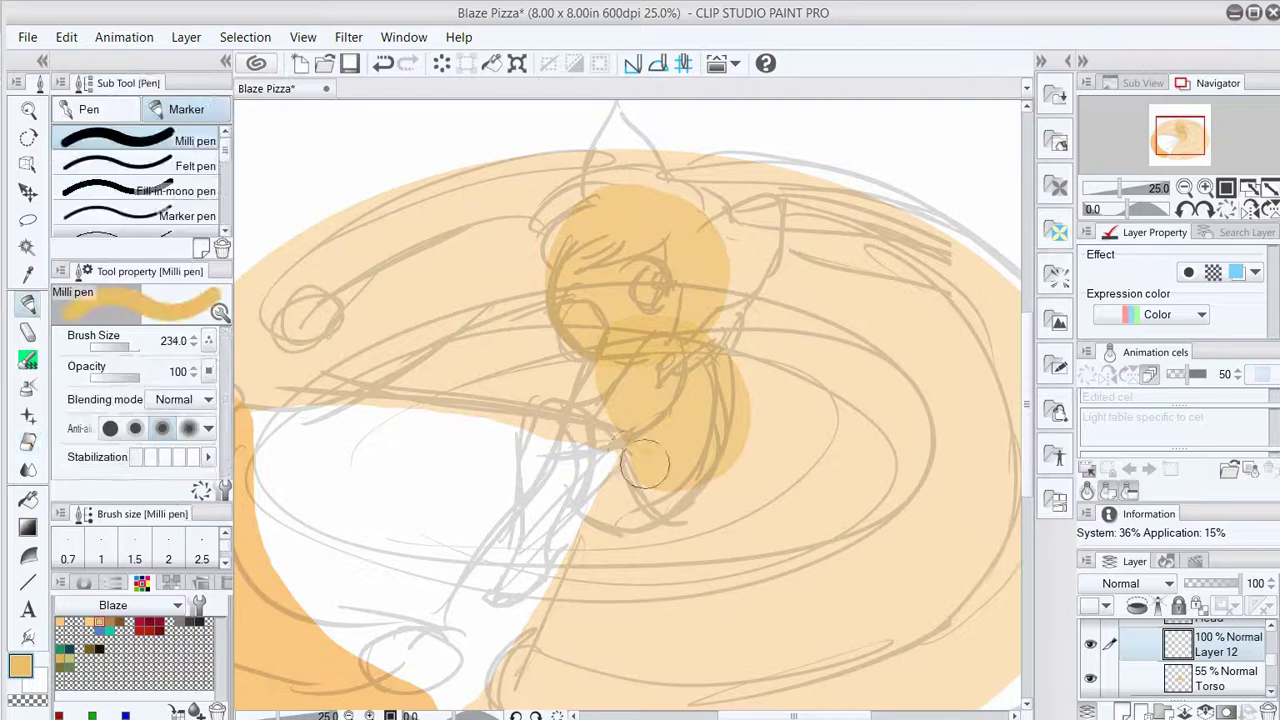
mouse_move(648, 462)
left_mouse_down()
mouse_move(593, 452)
mouse_move(708, 487)
mouse_move(640, 518)
mouse_move(655, 462)
mouse_move(636, 558)
mouse_move(545, 525)
left_mouse_up()
key("ctrl+[")
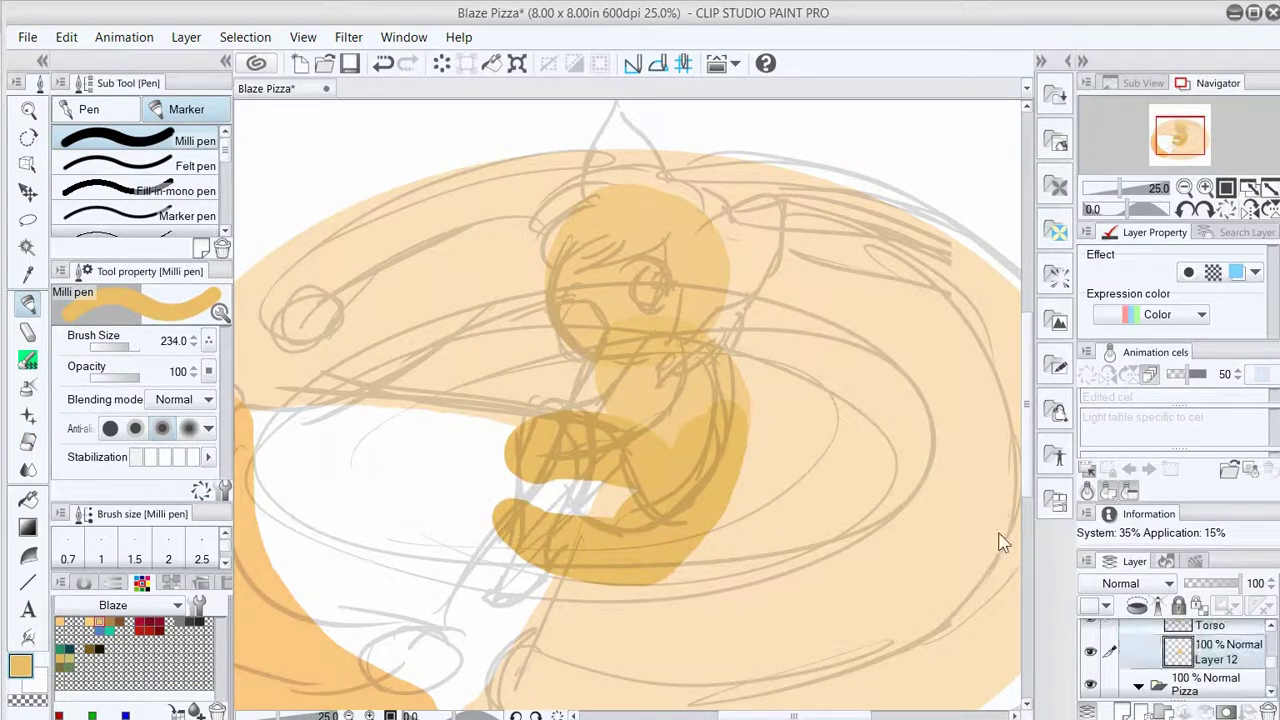
mouse_move(505, 458)
left_mouse_down()
mouse_move(445, 485)
mouse_move(512, 457)
left_mouse_up()
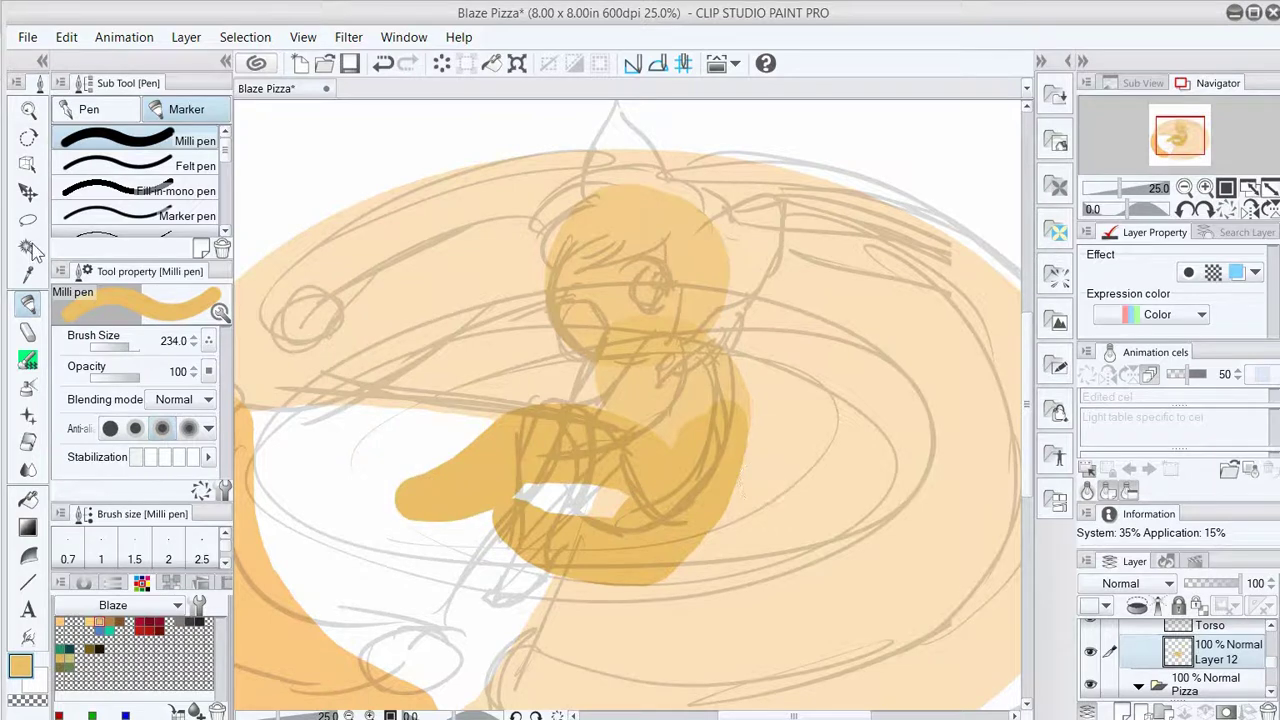
key("p")
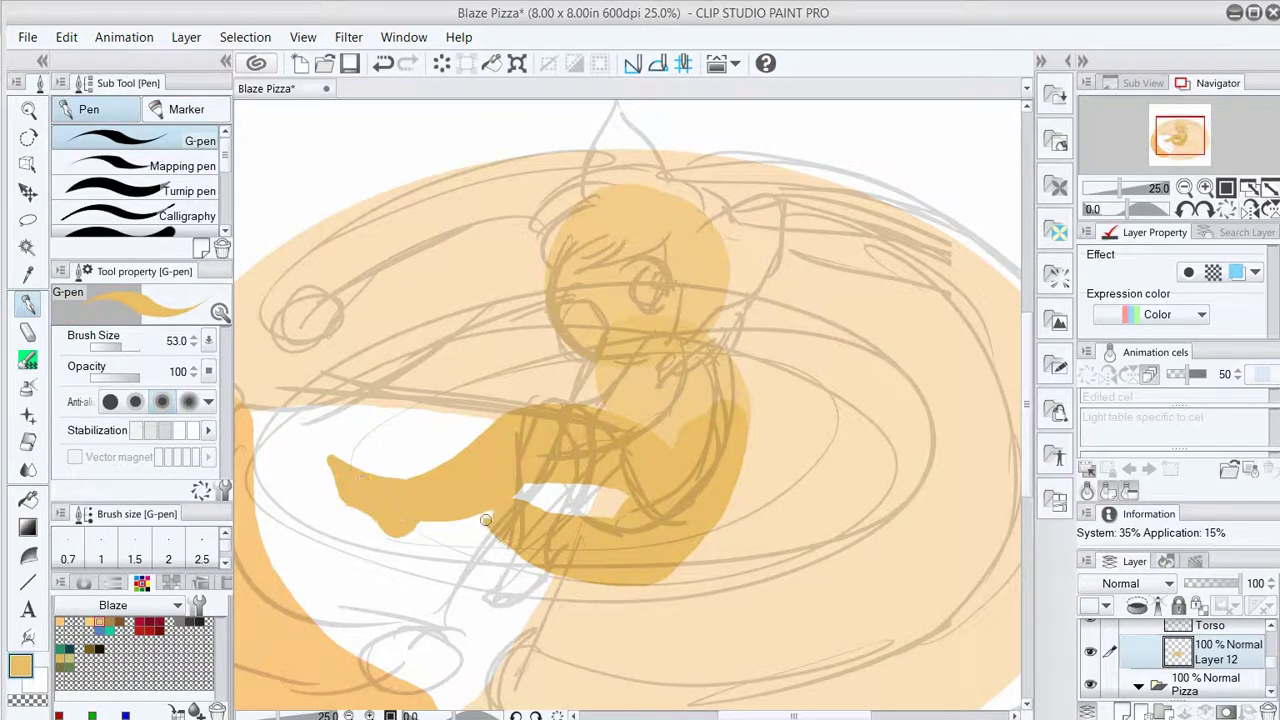
Transform the legs layer to fit the legs and foot closer to the body, and save the file.
key("ctrl+t")
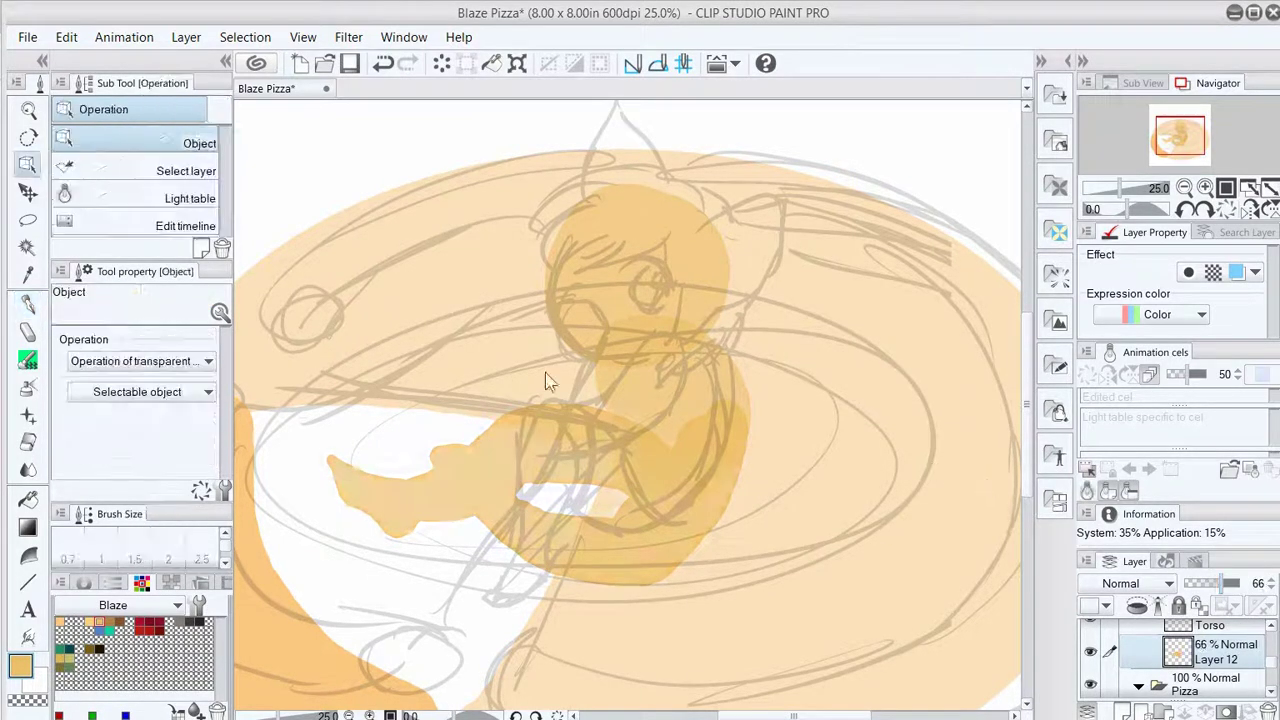
left_click_drag(543, 371, 304, 395)
key("Return")
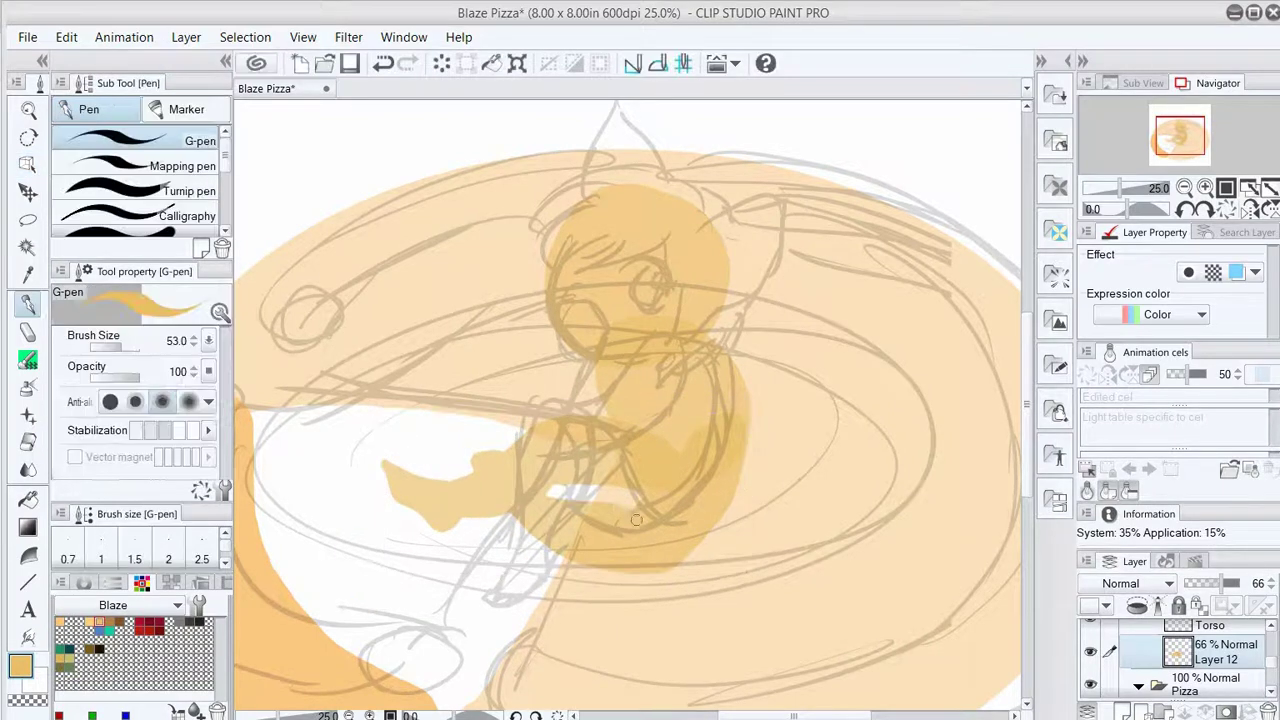
key("e")
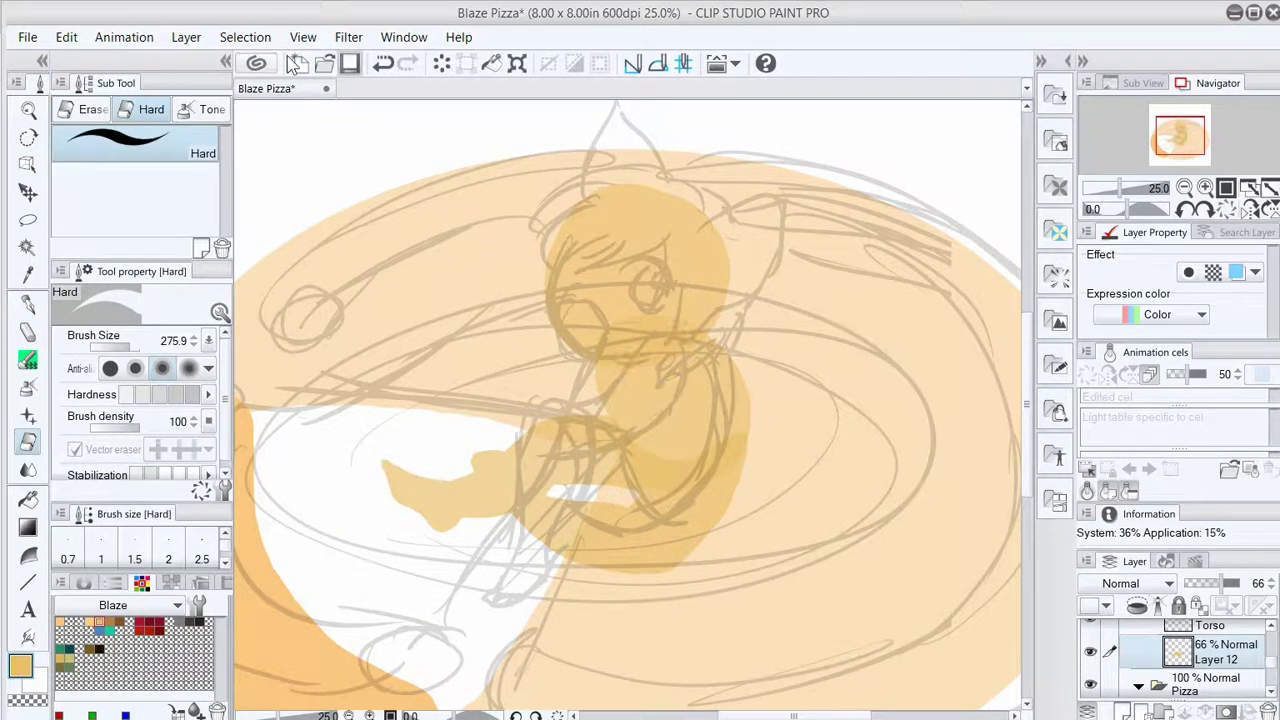
key("ctrl+s")
Outline and fill the upper arm over the torso on a new layer, and transform it to match the sketch.
key("ctrl+shift+n")
left_click(26, 305)
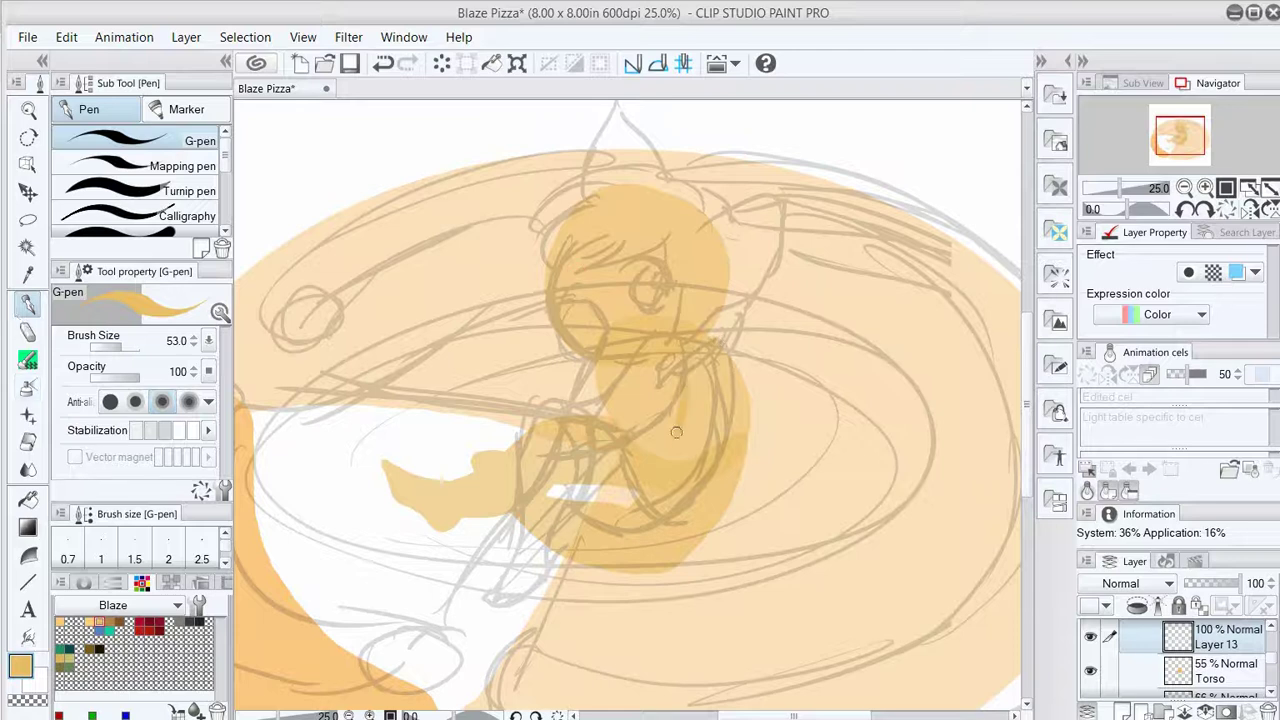
key("g")
left_click(705, 400)
key("ctrl+t")
left_click_drag(705, 400, 725, 395)
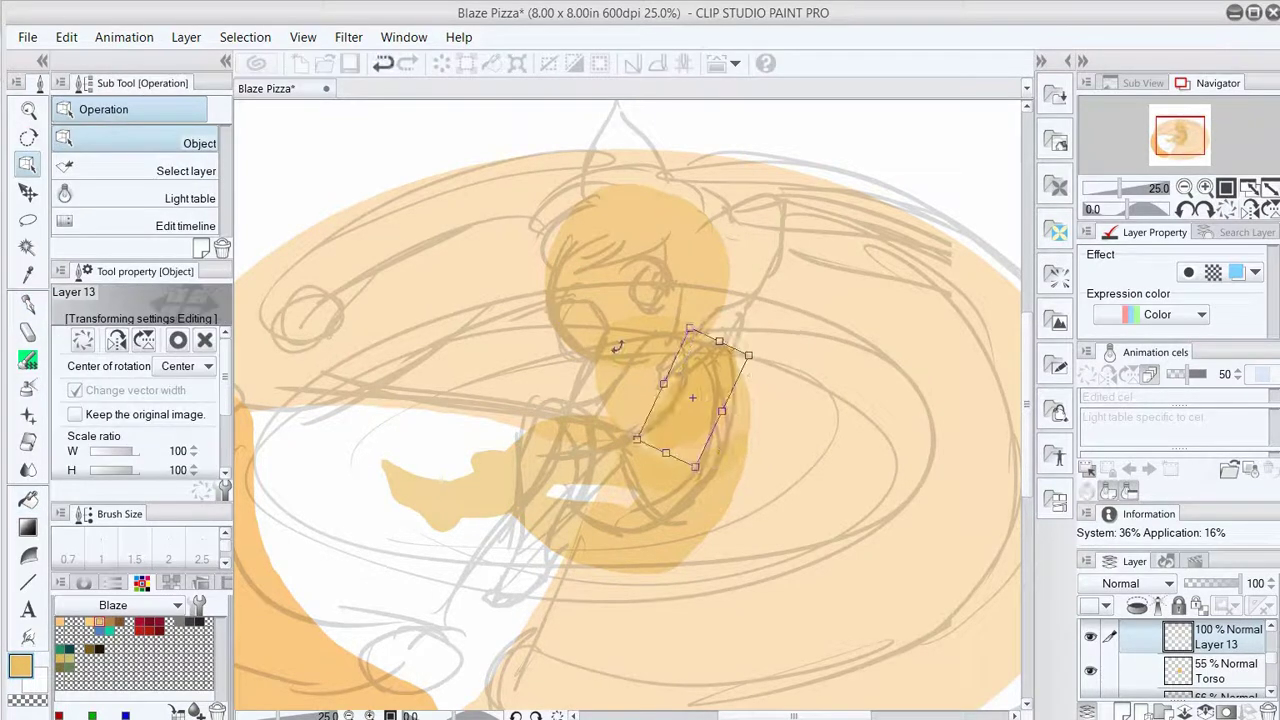
key("Return")
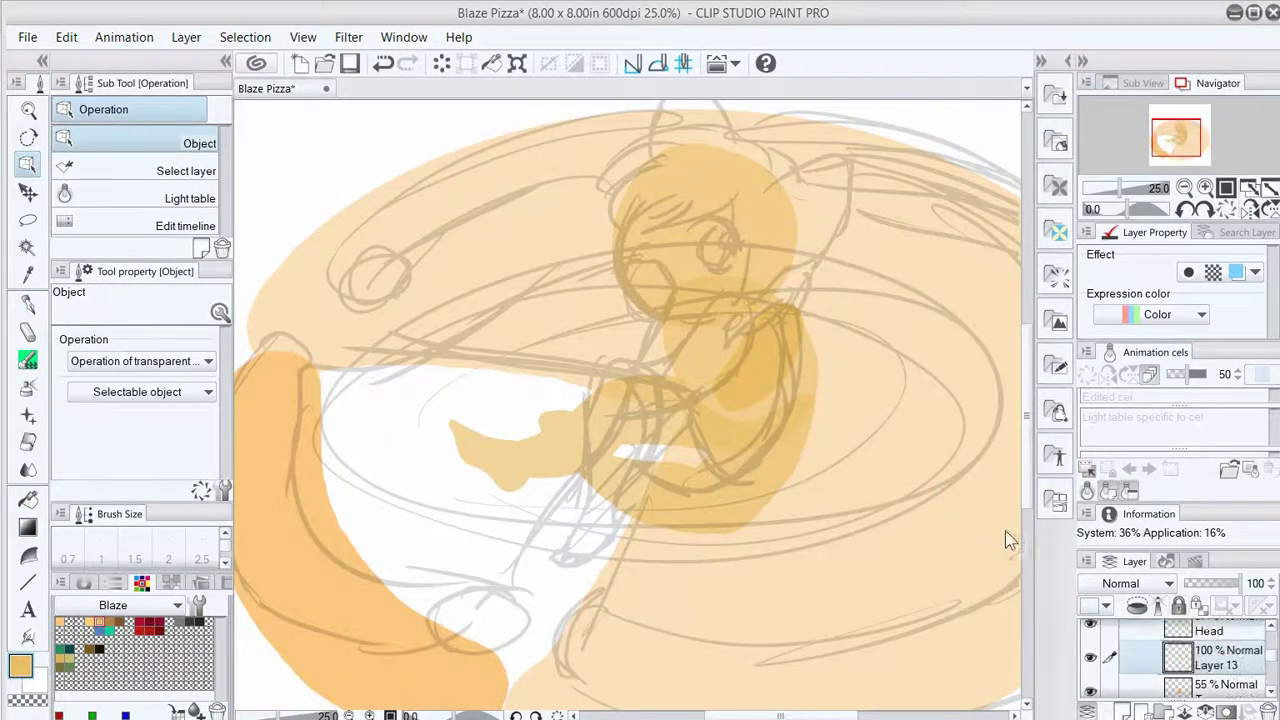
Outline the shirt sleeve around the upper arm in green with the G-pen on a new layer and fill it.
key("ctrl+shift+n")
key("p")
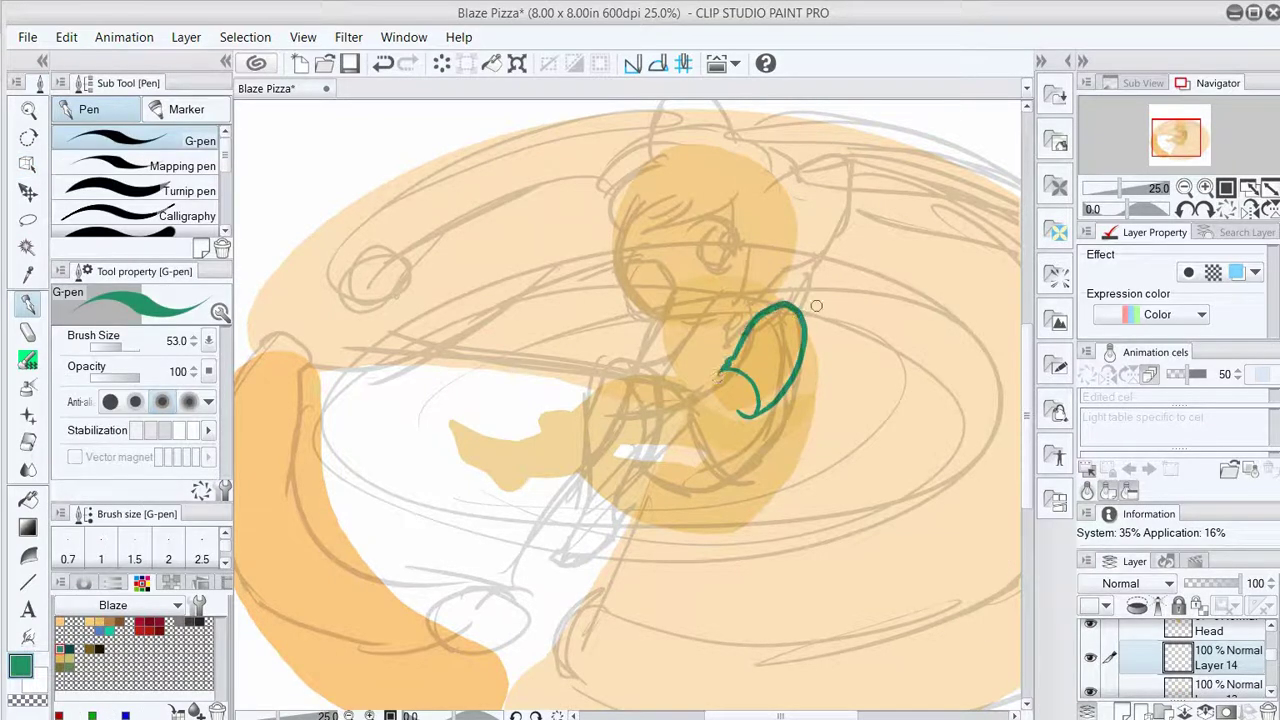
key("g")
left_click(750, 405)
key("p")
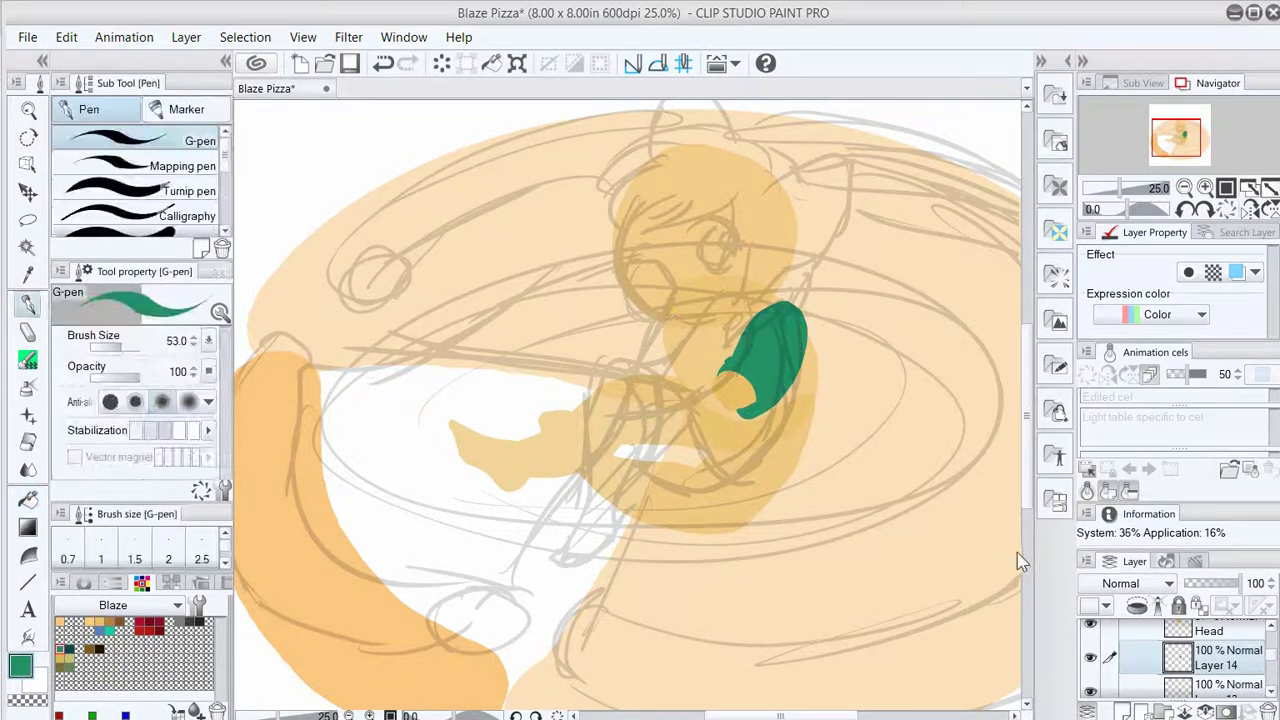
Outline the shirt body and collar over the torso in green on a new layer below the arm and fill it.
key("ctrl+shift+n")
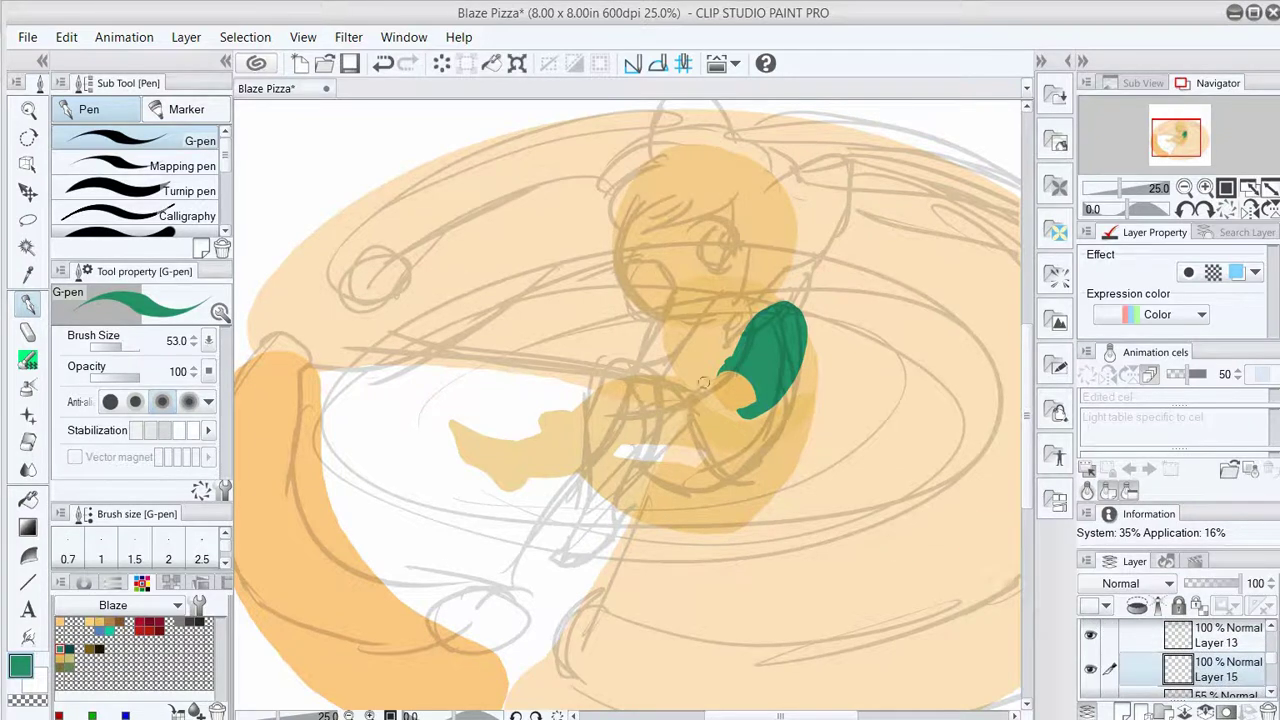
scroll(1014, 509, "up", 3)
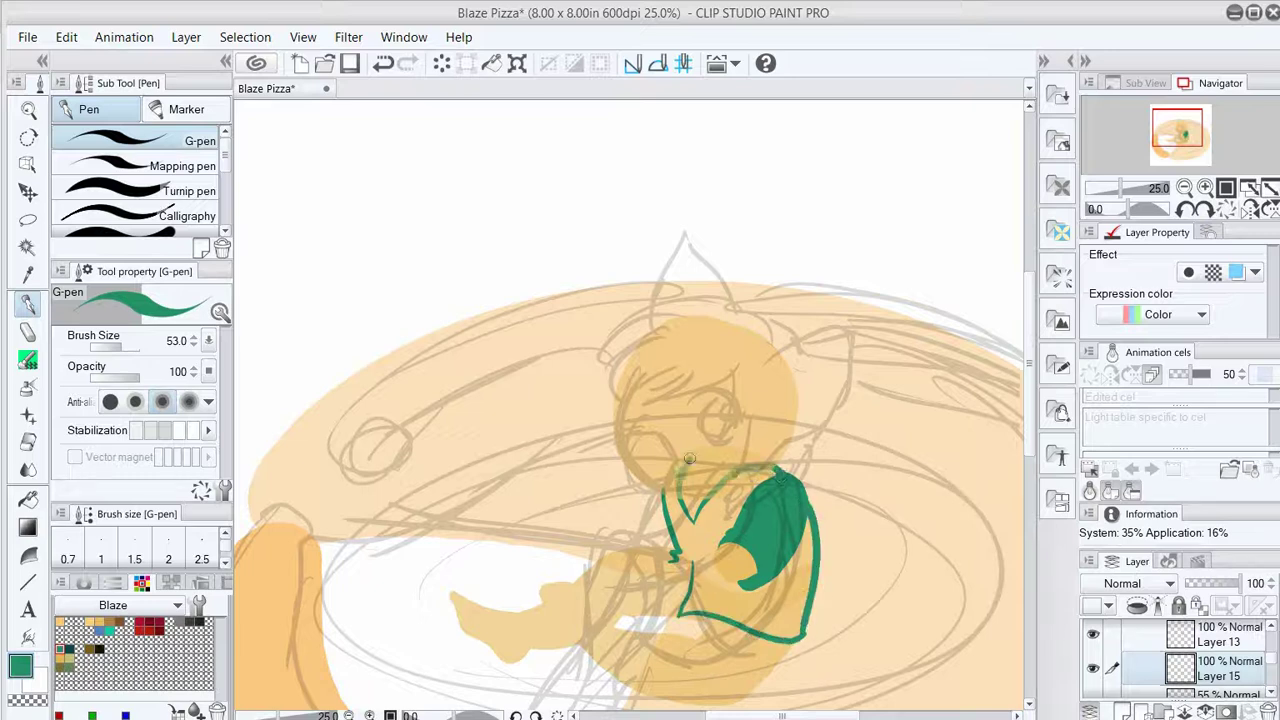
key("g")
left_click(630, 486)
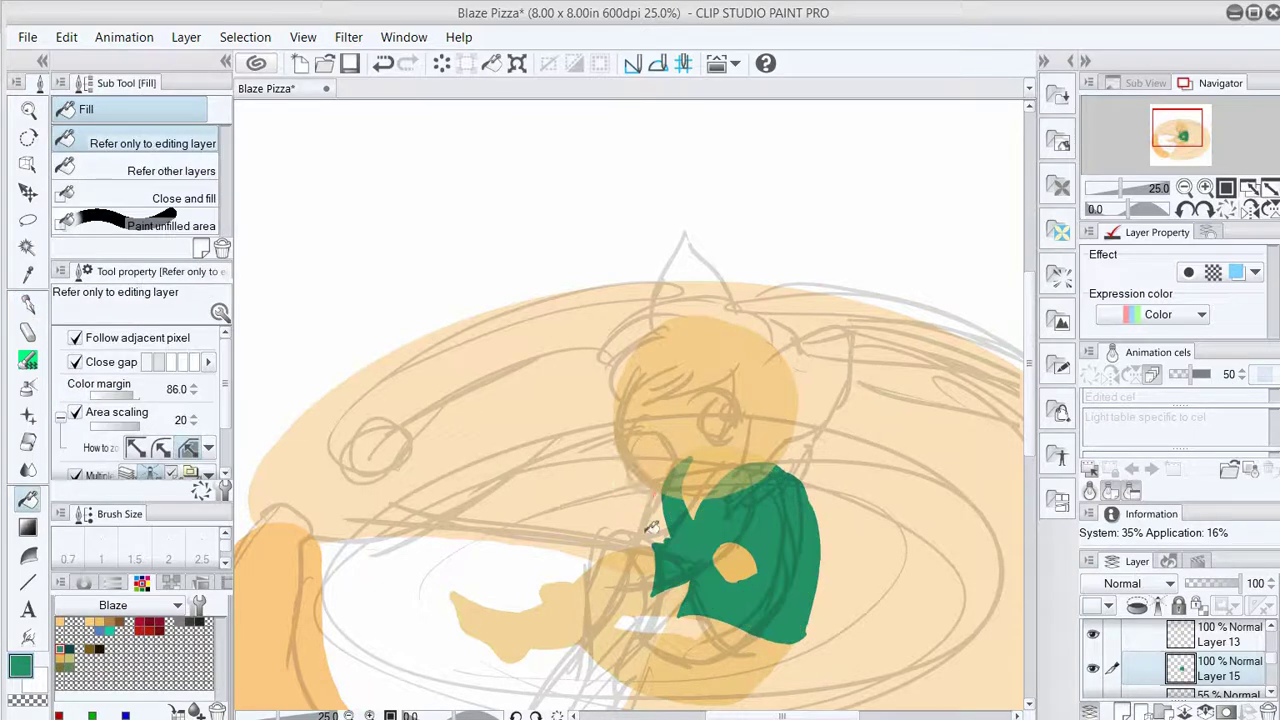
Outline the shorts over the upper legs in brown with the G-pen on a layer named Shorts and fill them.
key("alt+bracketright")
key("alt+bracketright")
key("alt+bracketright")
key("alt+bracketright")
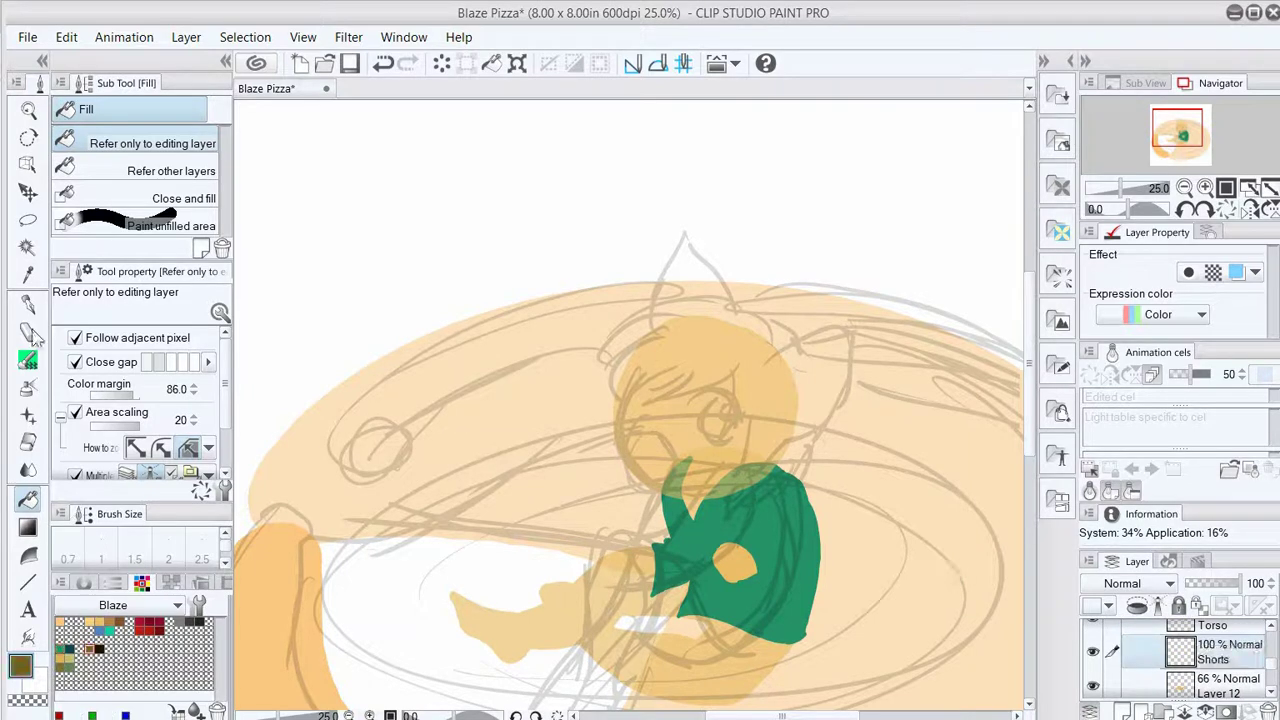
left_click(28, 303)
scroll(640, 380, "down", 3)
left_click_drag(640, 378, 659, 404)
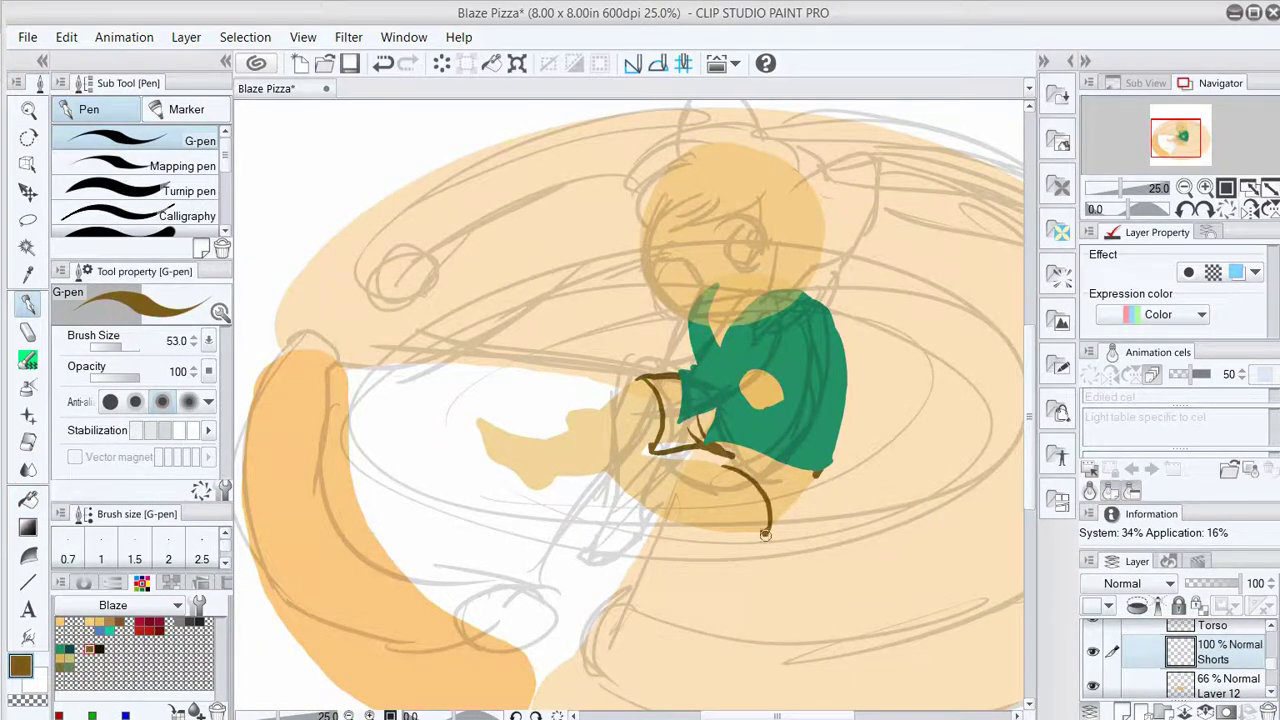
key("g")
left_click(721, 465)
key("p")
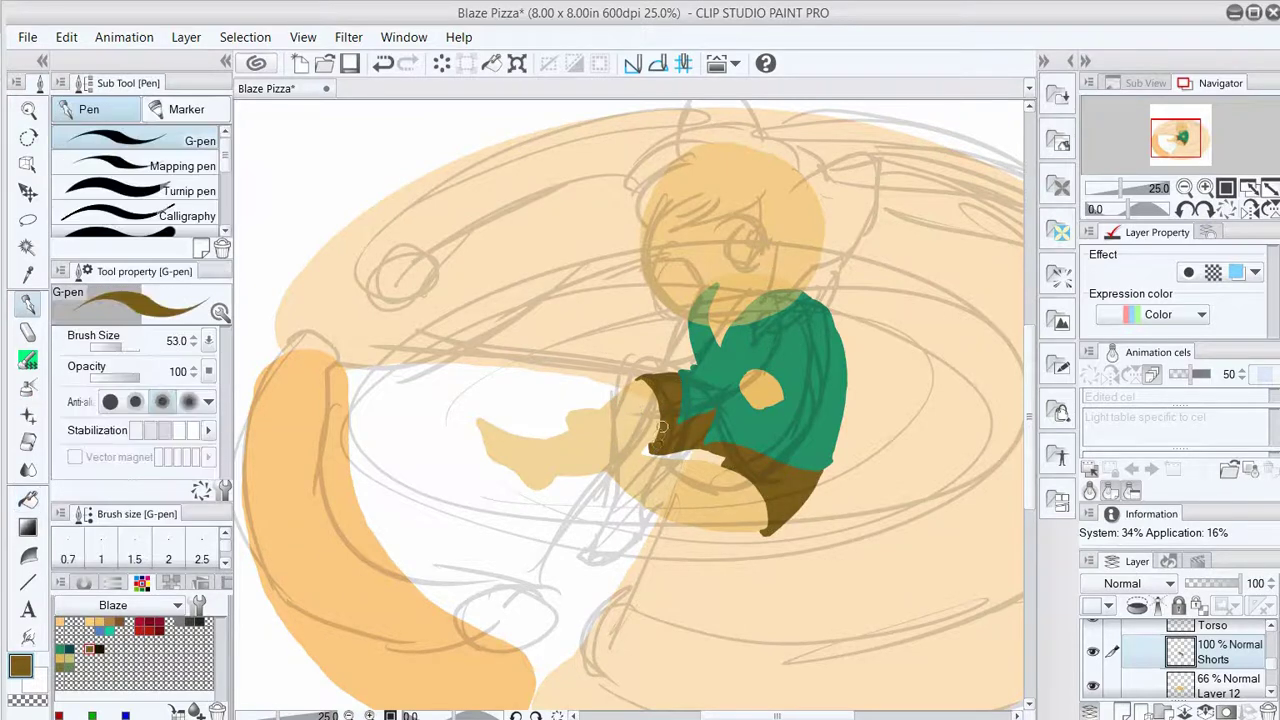
scroll(528, 360, "down", 3)
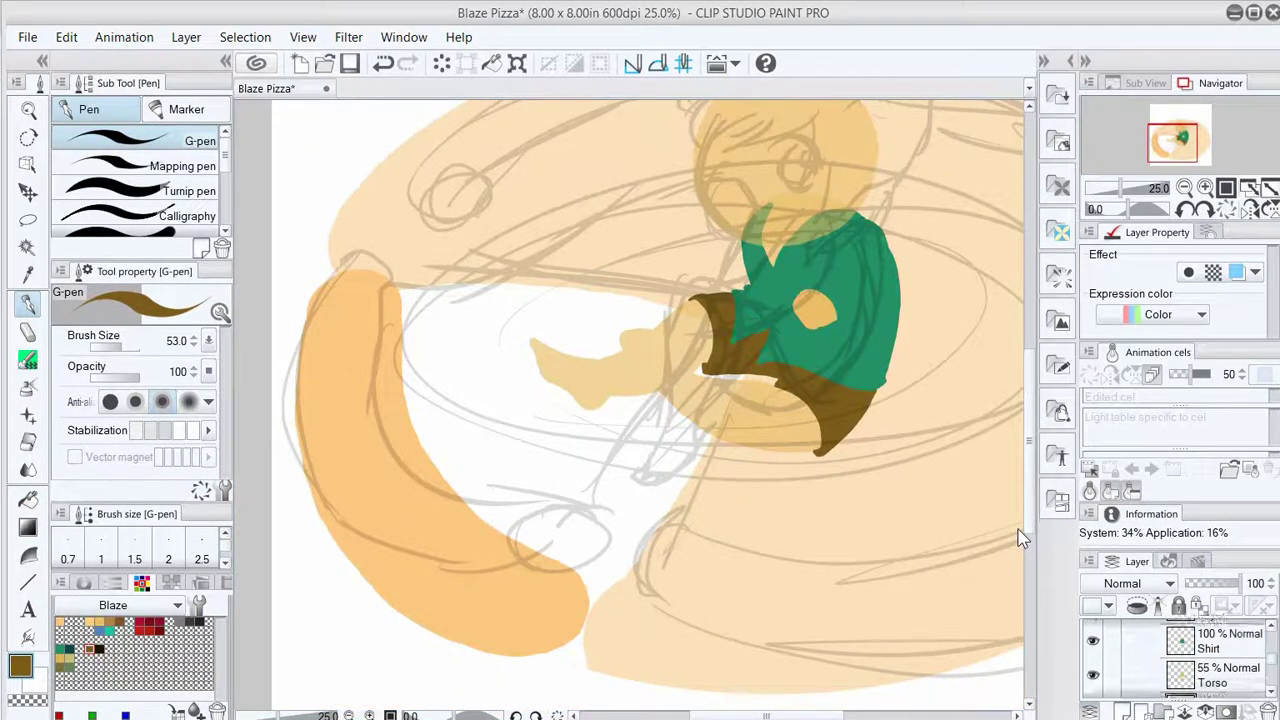
Outline the forearm and elbow over the shirt in skin tone with the G-pen on the Arm layer and fill it.
left_click(1020, 538, "ctrl+shift")
left_click(1020, 538, "alt")
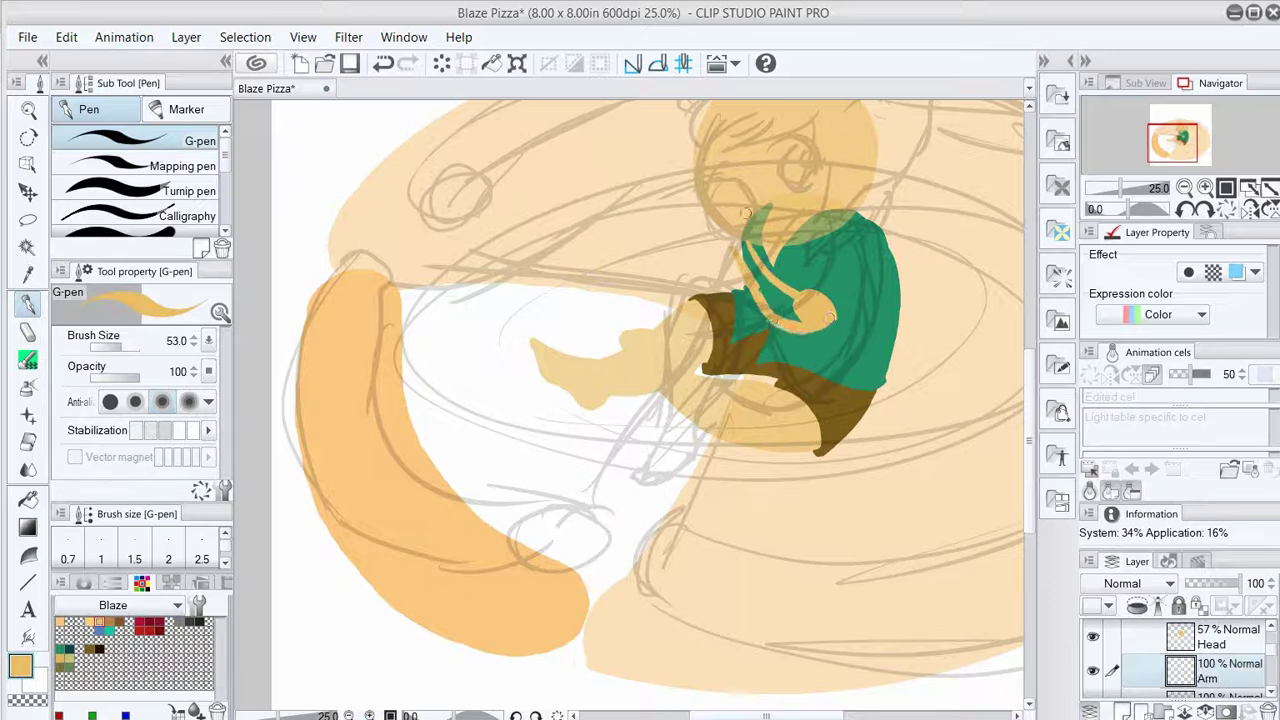
key("g")
left_click(790, 300)
key("p")
key("g")
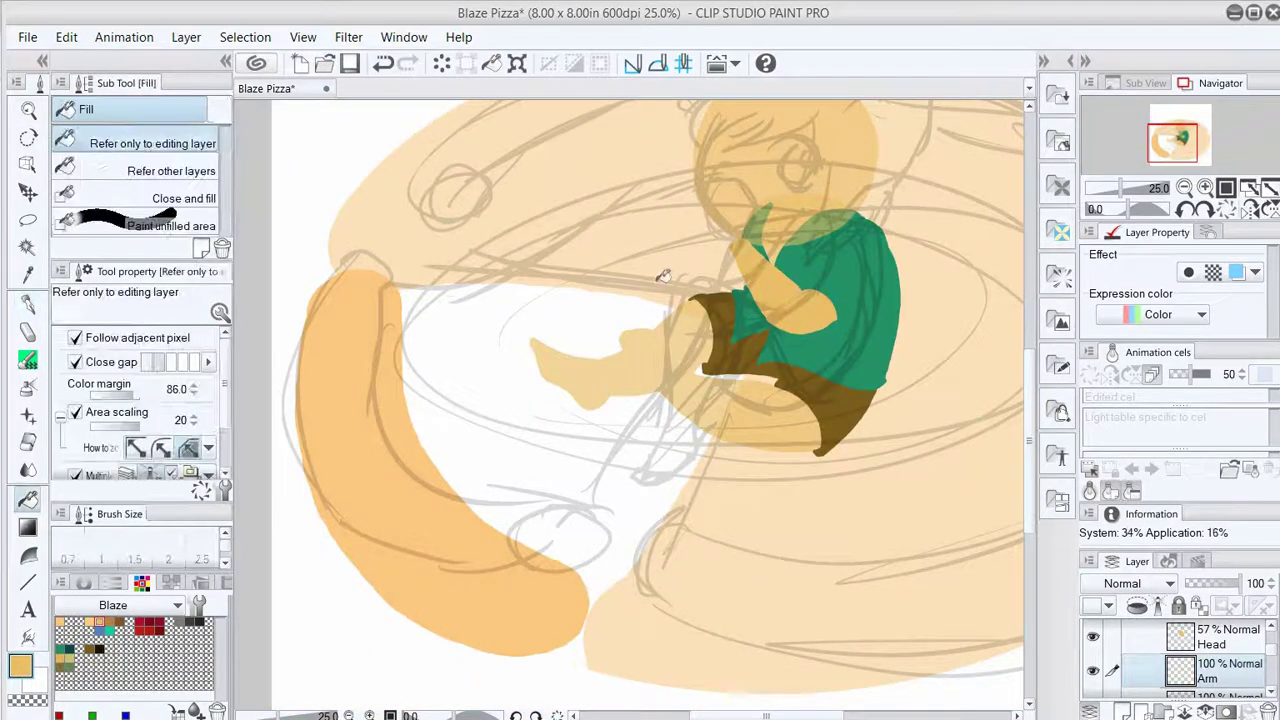
Paint the bangs across the forehead in red with the Mapping pen on a new layer in the Hair folder.
scroll(663, 276, "up", 3)
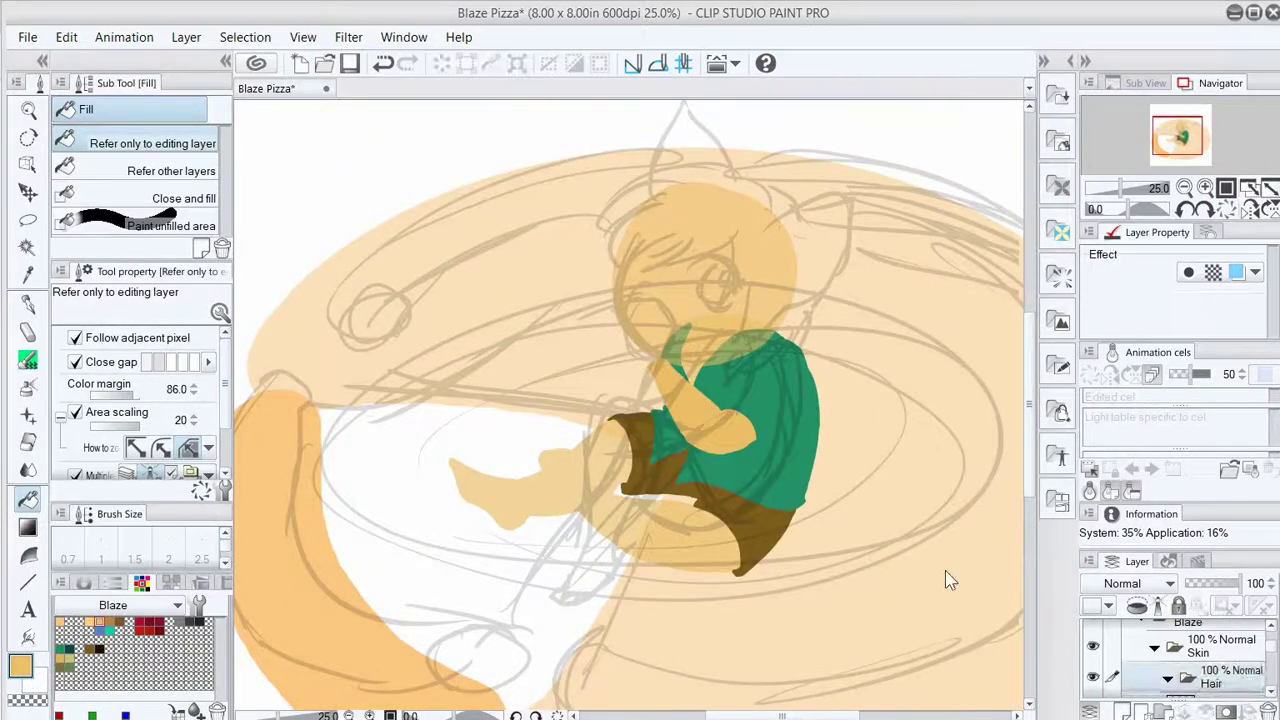
key("ctrl+shift+n")
key("p")
key("x")
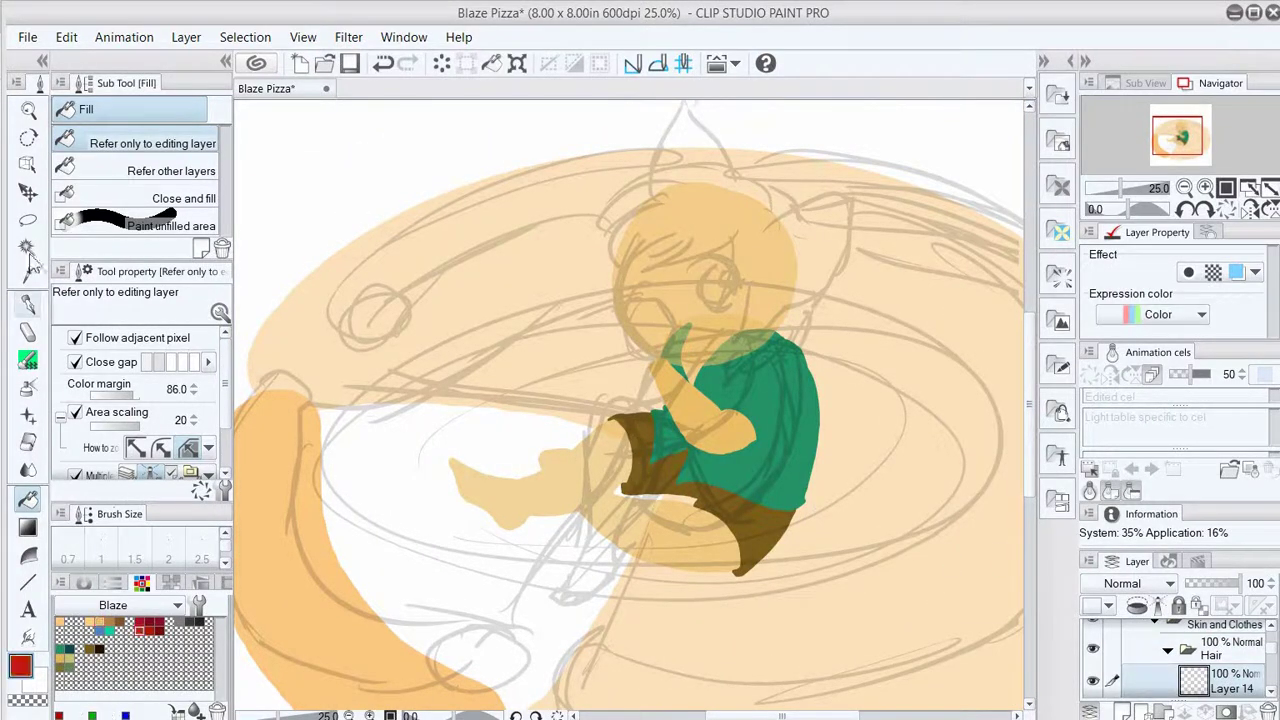
scroll(634, 338, "up", 2)
left_click_drag(560, 372, 778, 286)
key("e")
left_click(182, 166)
mouse_move(684, 272)
left_mouse_down()
mouse_move(530, 345)
mouse_move(513, 375)
left_mouse_up()
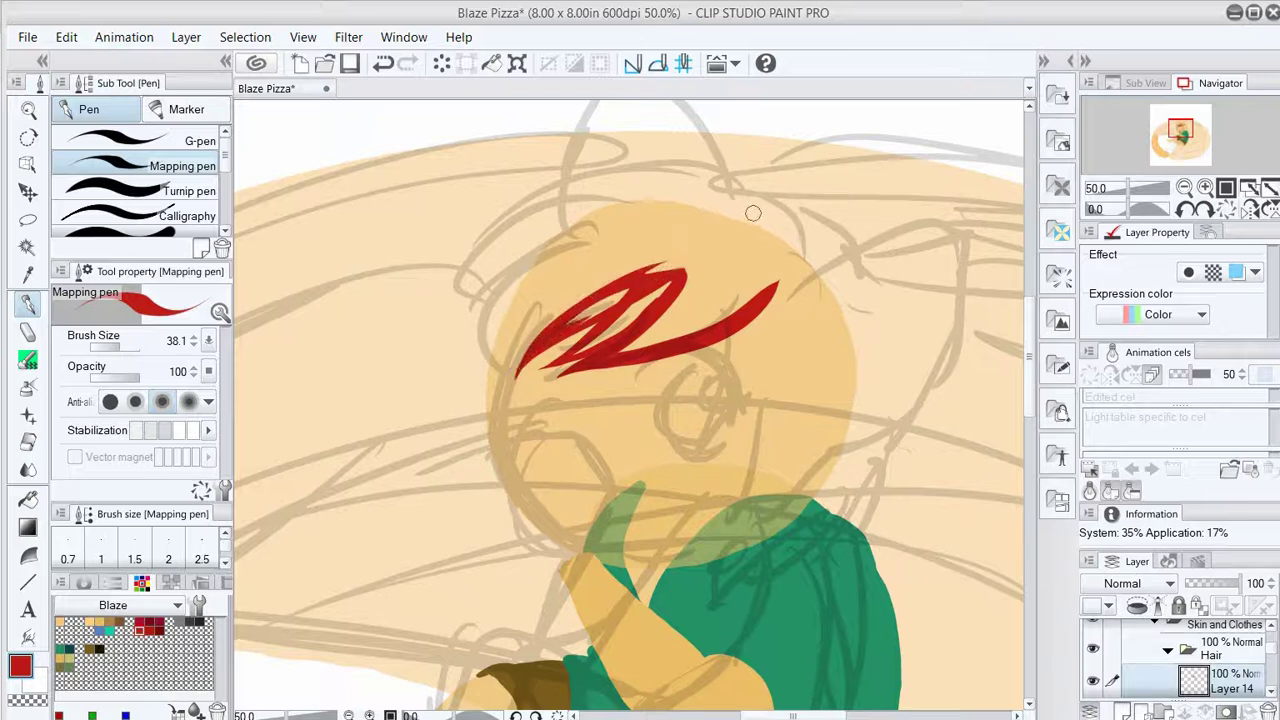
left_click_drag(655, 371, 788, 302)
key("ctrl+z")
left_click_drag(620, 381, 762, 342)
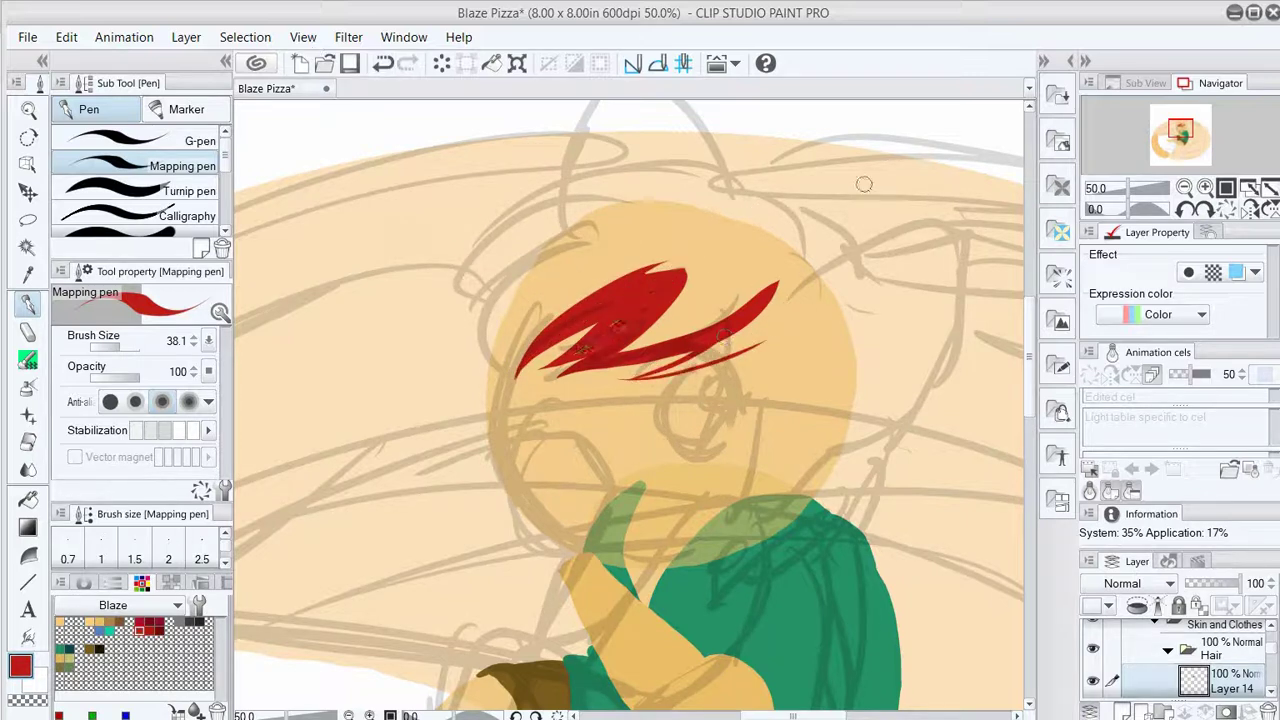
Outline the crown of the hair in red and add tapered strands falling along the front of the head.
left_click_drag(815, 258, 466, 334)
key("ctrl+z")
left_click_drag(684, 178, 458, 345)
left_click_drag(632, 212, 488, 374)
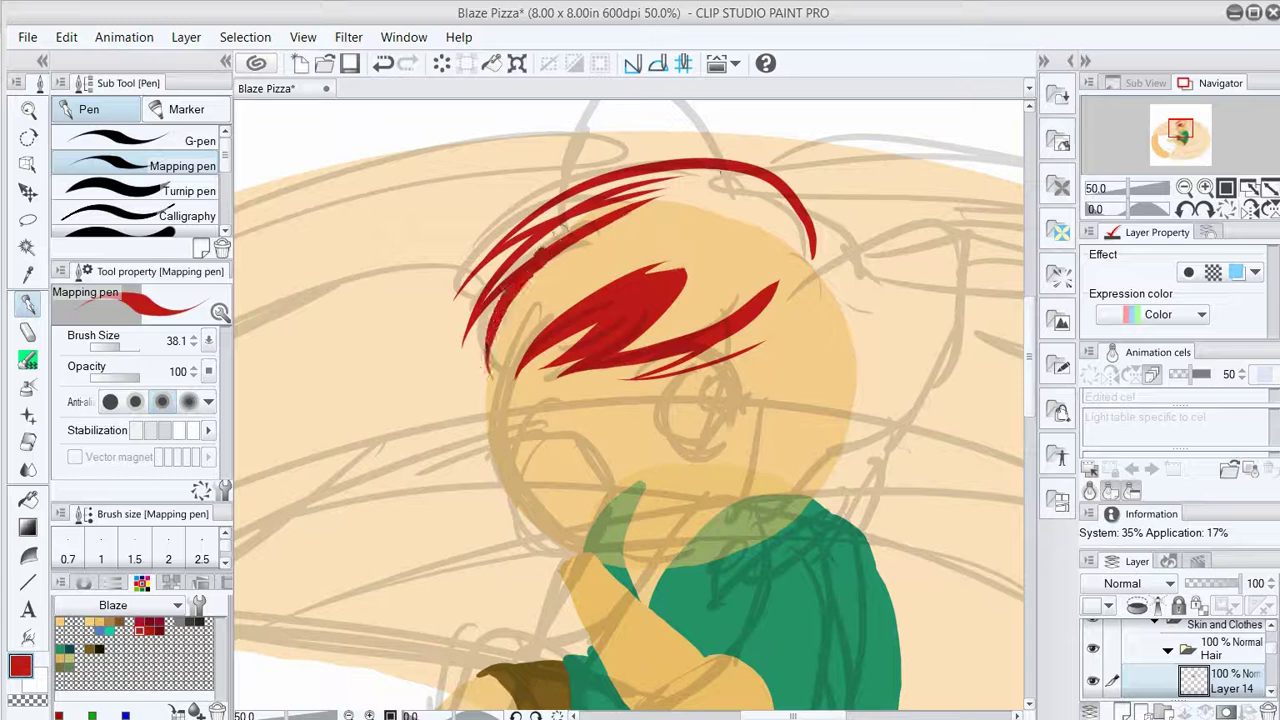
left_click_drag(574, 224, 484, 378)
left_click_drag(656, 196, 534, 252)
left_click_drag(612, 266, 512, 394)
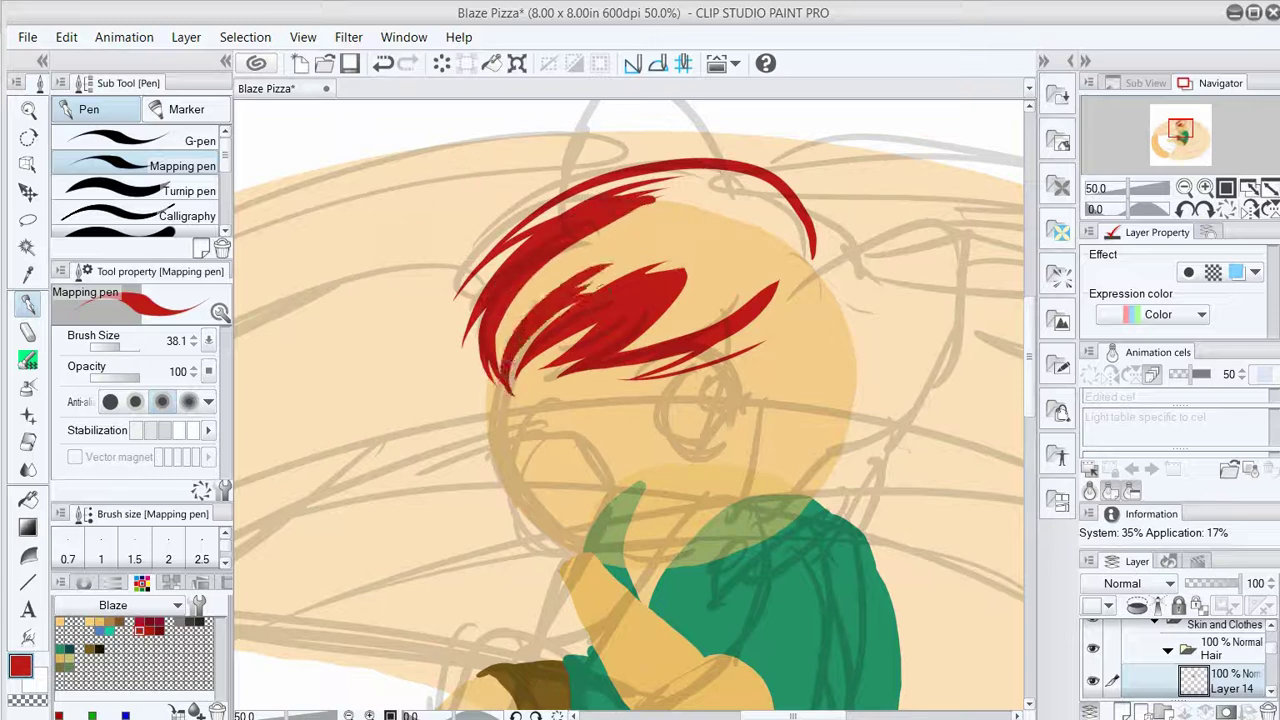
Add pointed red strands hanging over the near eye and cheek.
left_click_drag(780, 288, 692, 405)
left_click_drag(815, 322, 705, 432)
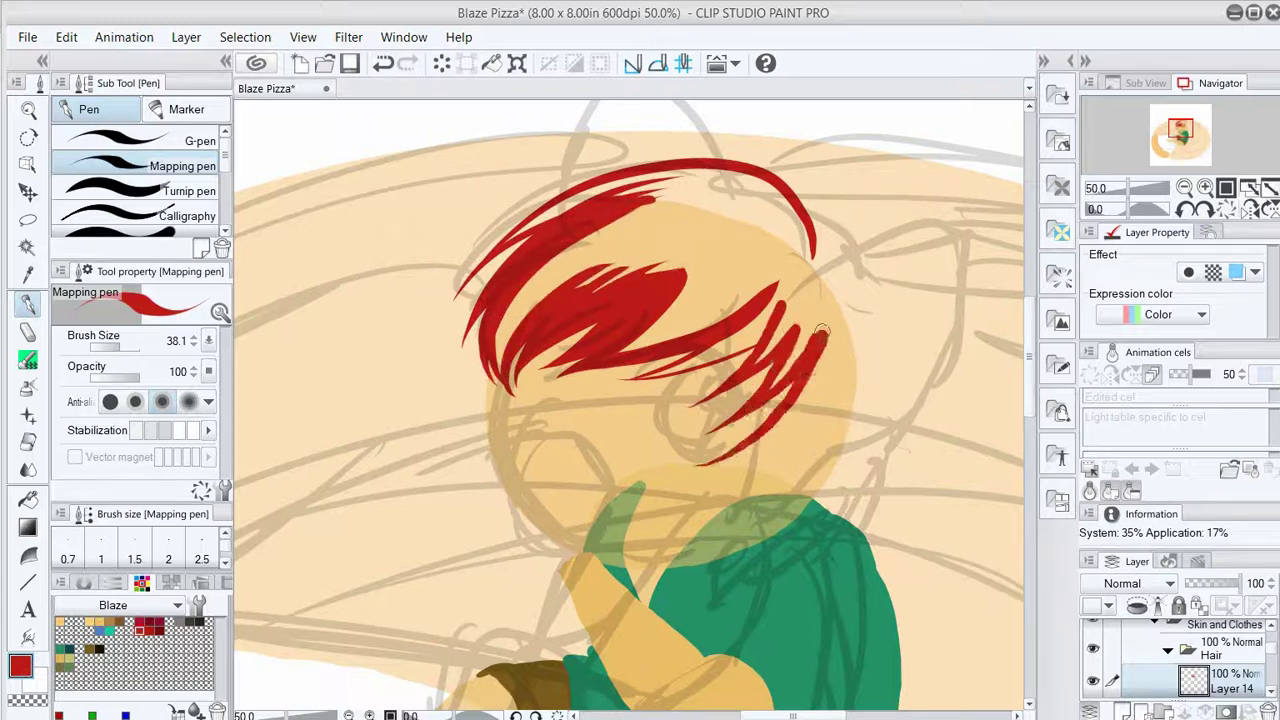
left_click_drag(840, 360, 720, 448)
key("ctrl+z")
left_click_drag(830, 325, 700, 462)
left_click_drag(846, 350, 724, 534)
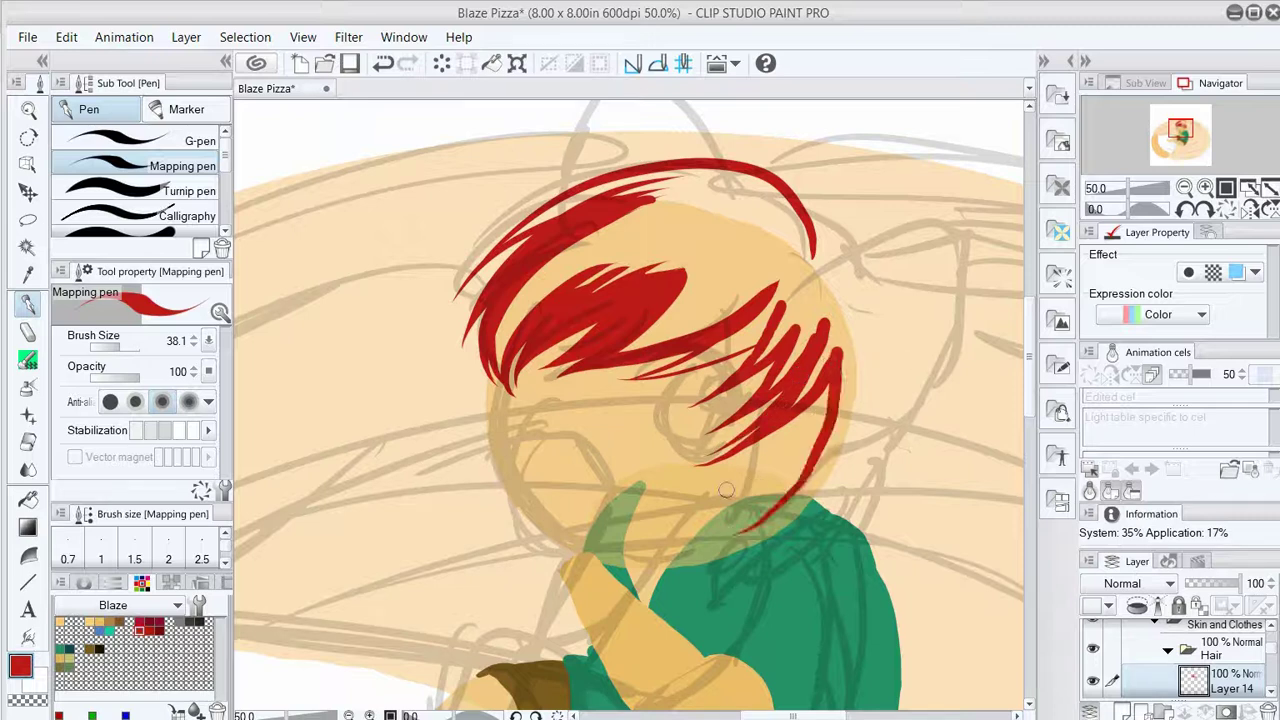
left_click_drag(852, 392, 720, 495)
Outline the back of the hair in red down to the shoulder and add pointed strands over the neck.
left_click_drag(888, 512, 778, 222)
left_click_drag(880, 362, 874, 490)
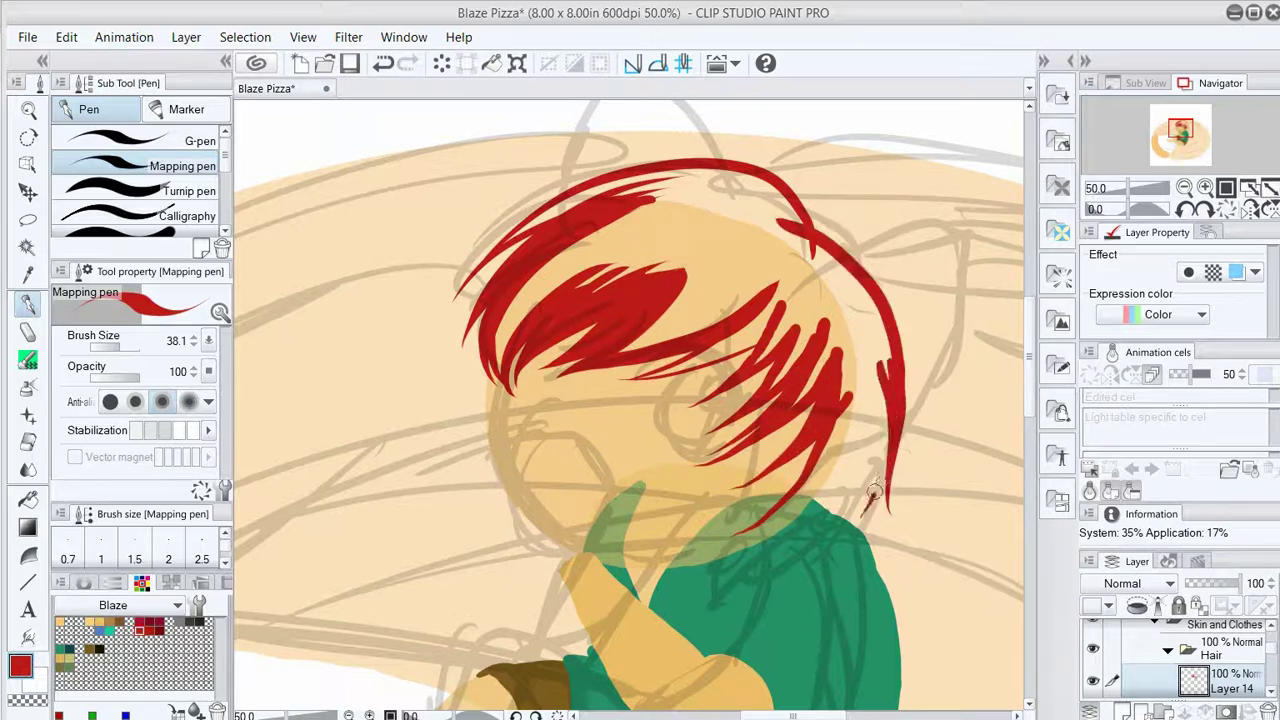
left_click_drag(846, 408, 736, 578)
left_click_drag(852, 445, 754, 550)
left_click_drag(882, 432, 772, 536)
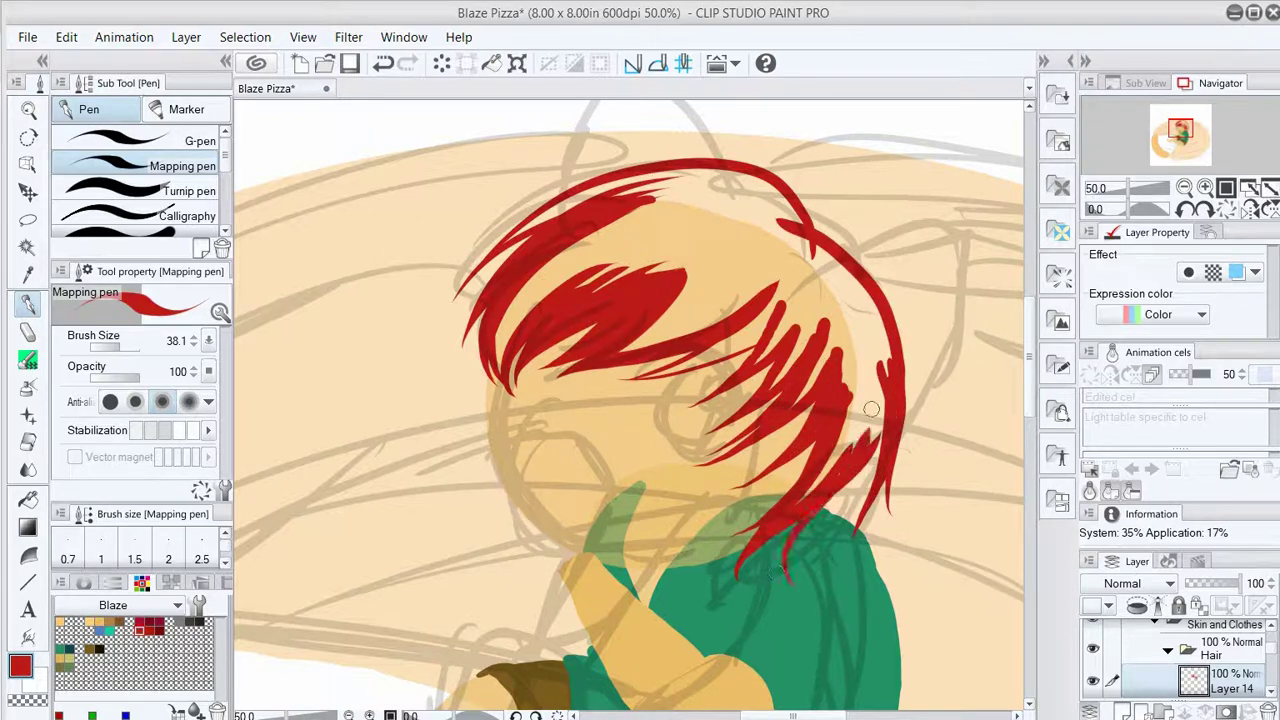
left_click_drag(871, 409, 755, 566)
left_click_drag(882, 446, 782, 560)
Fill the hair outline with red and refine the strand tips beside the eye, the cheek and the front of the face.
key("g")
left_click(688, 405)
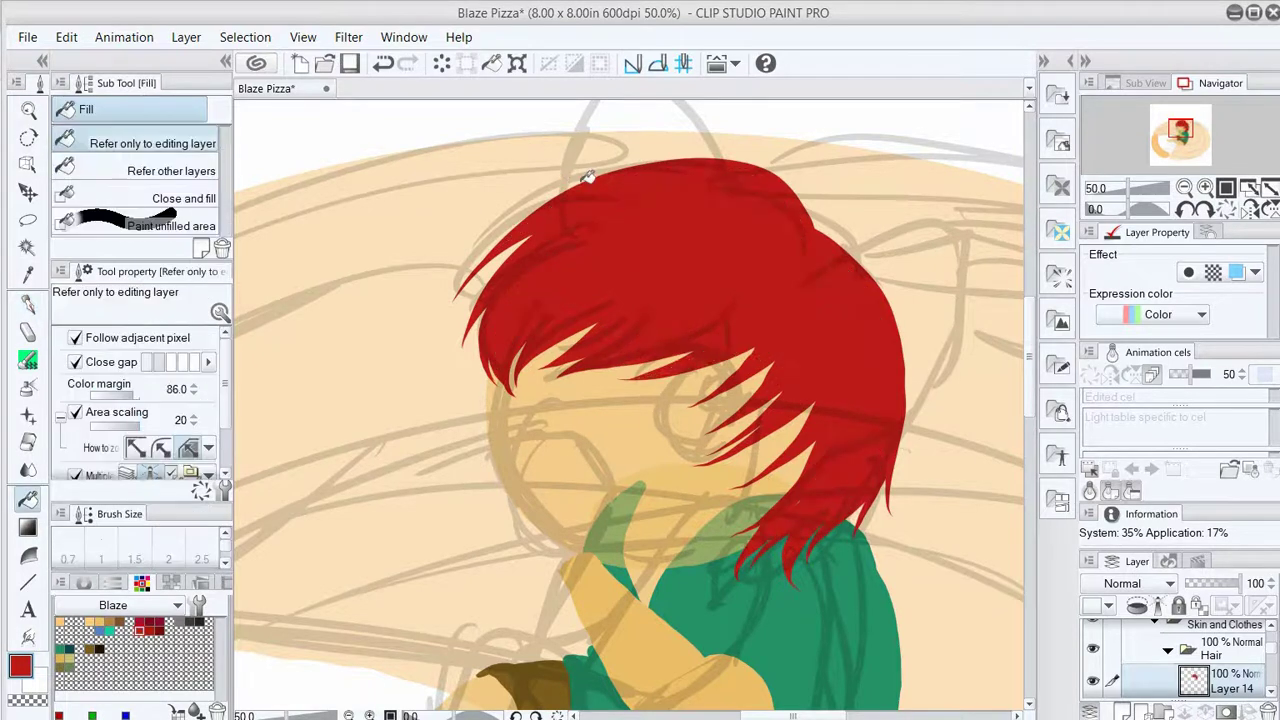
key("p")
left_click_drag(814, 404, 710, 492)
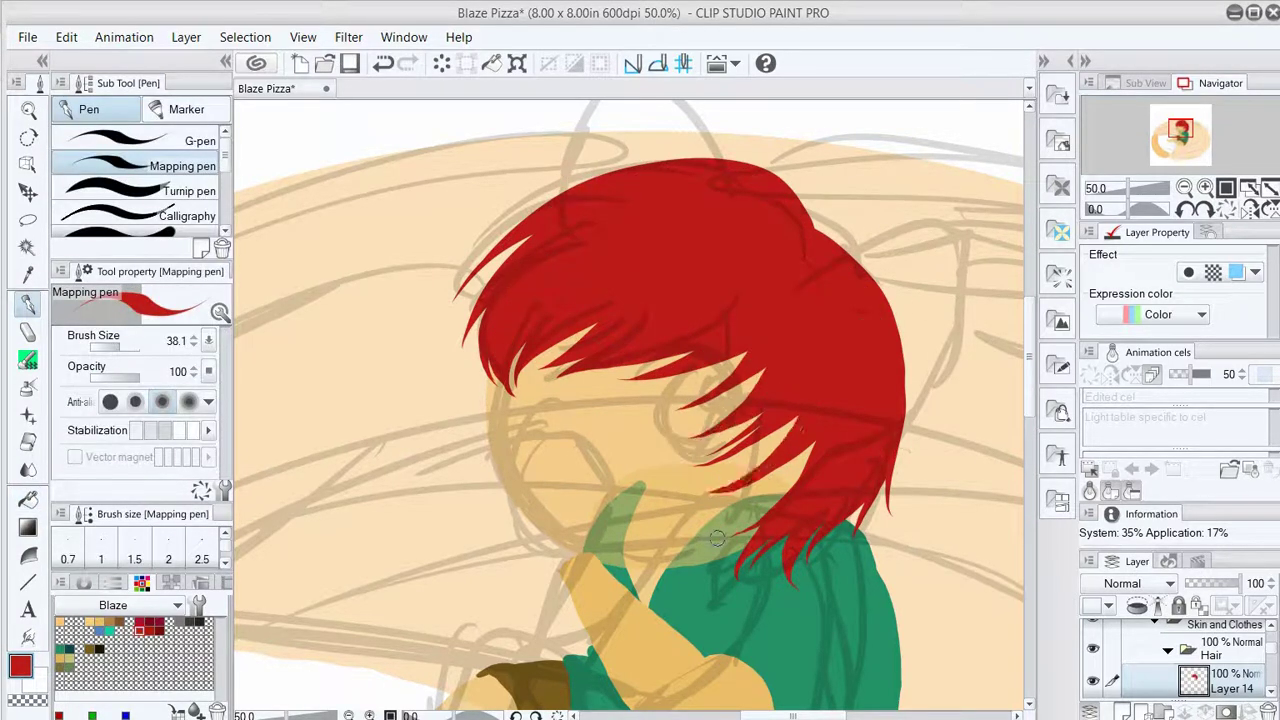
left_click_drag(814, 442, 712, 546)
key("e")
key("p")
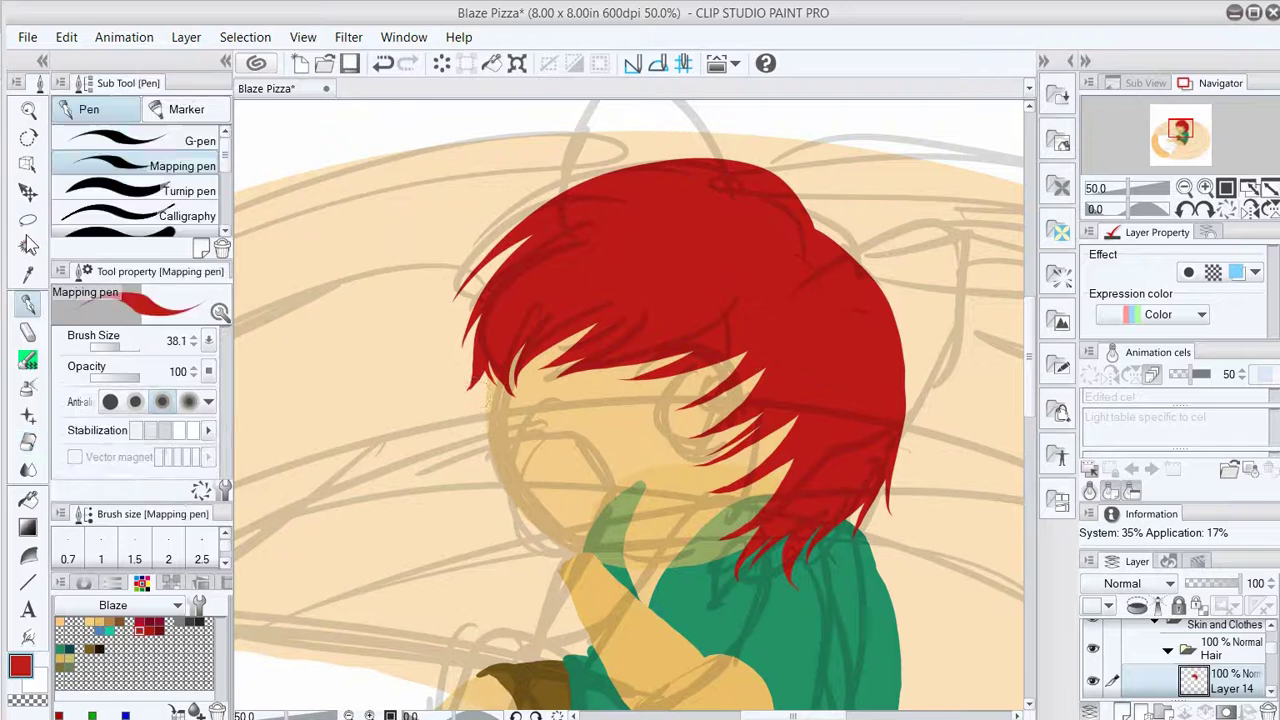
Outline the near pointed ear in dark gray on a new layer named Ear in the Hair folder and fill it.
left_click_drag(560, 473, 480, 392)
key("ctrl+shift+n")
type("Ear")
key("Return")
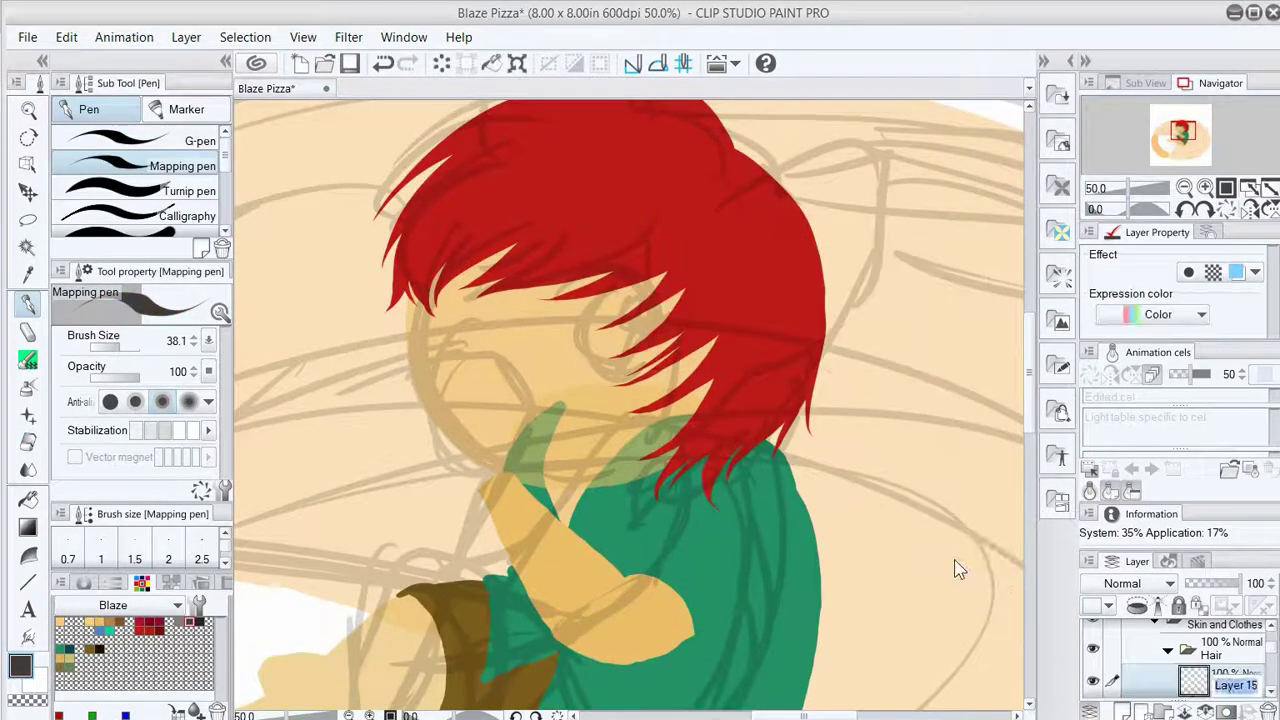
left_click_drag(957, 566, 797, 691)
left_click_drag(554, 344, 622, 486)
key("g")
left_click(708, 361)
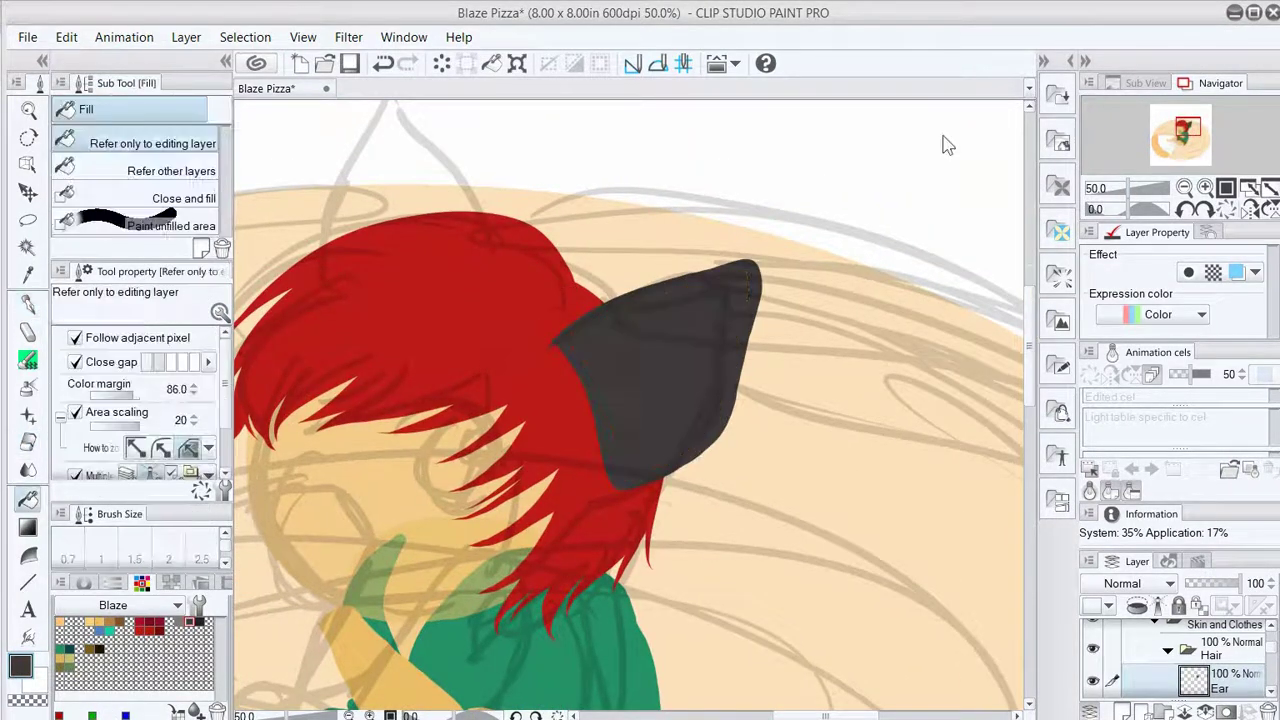
Outline the far ear behind the crown in dark gray on an Ear layer below the hair and fill it.
left_click_drag(881, 421, 991, 526)
key("p")
mouse_move(580, 318)
left_mouse_down()
mouse_move(433, 305)
mouse_move(466, 176)
mouse_move(400, 374)
left_mouse_up()
key("ctrl+z")
key("ctrl+z")
mouse_move(395, 370)
left_mouse_down()
mouse_move(435, 245)
mouse_move(584, 318)
left_mouse_up()
key("g")
left_click(454, 262)
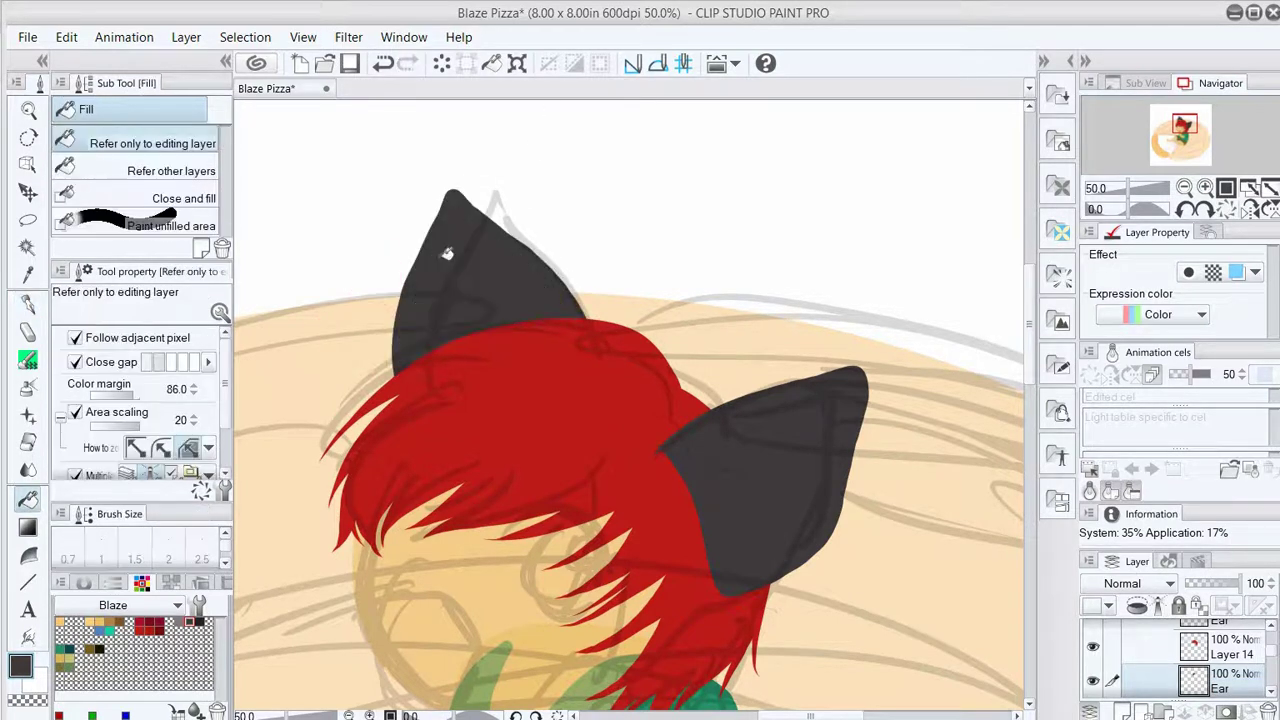
Adjust the near ear's size and shape so it fits the head.
key("o")
key("ctrl+minus")
key("ctrl+minus")
key("ctrl+minus")
key("ctrl+minus")
key("ctrl+plus")
key("ctrl+plus")
key("ctrl+plus")
key("ctrl+plus")
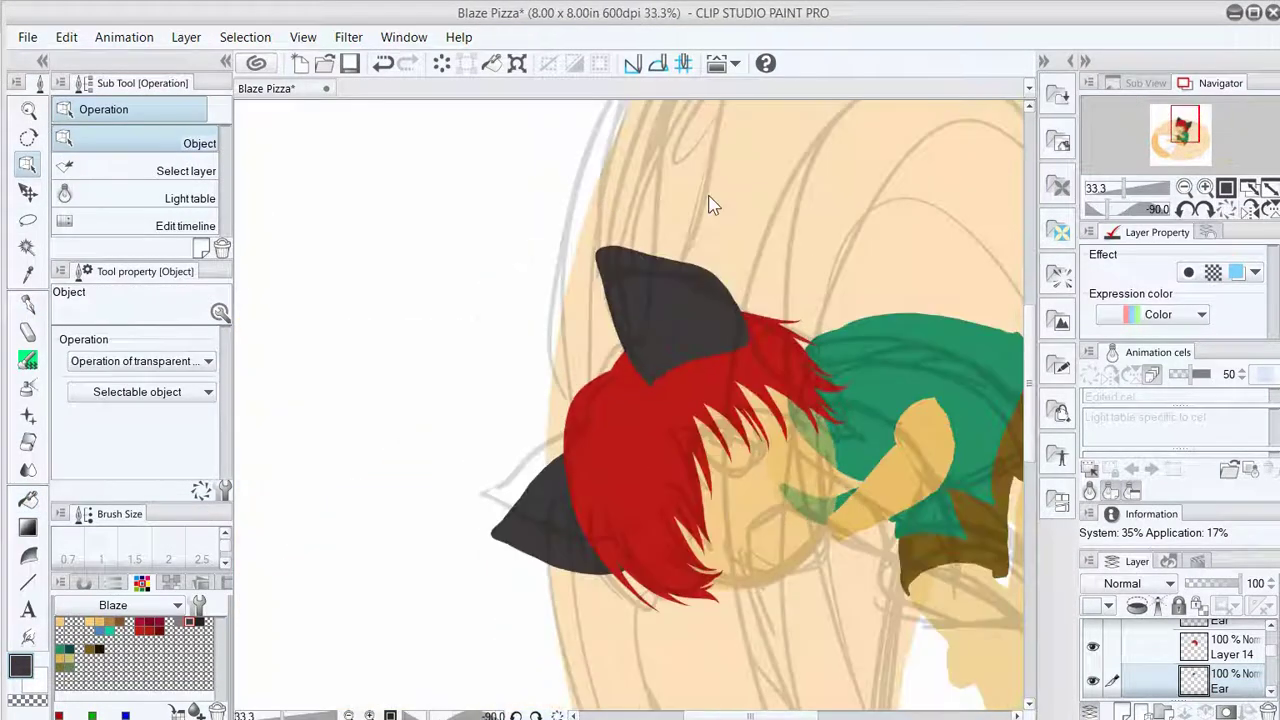
key("e")
key("o")
left_click_drag(665, 290, 663, 310)
key("e")
key("at")
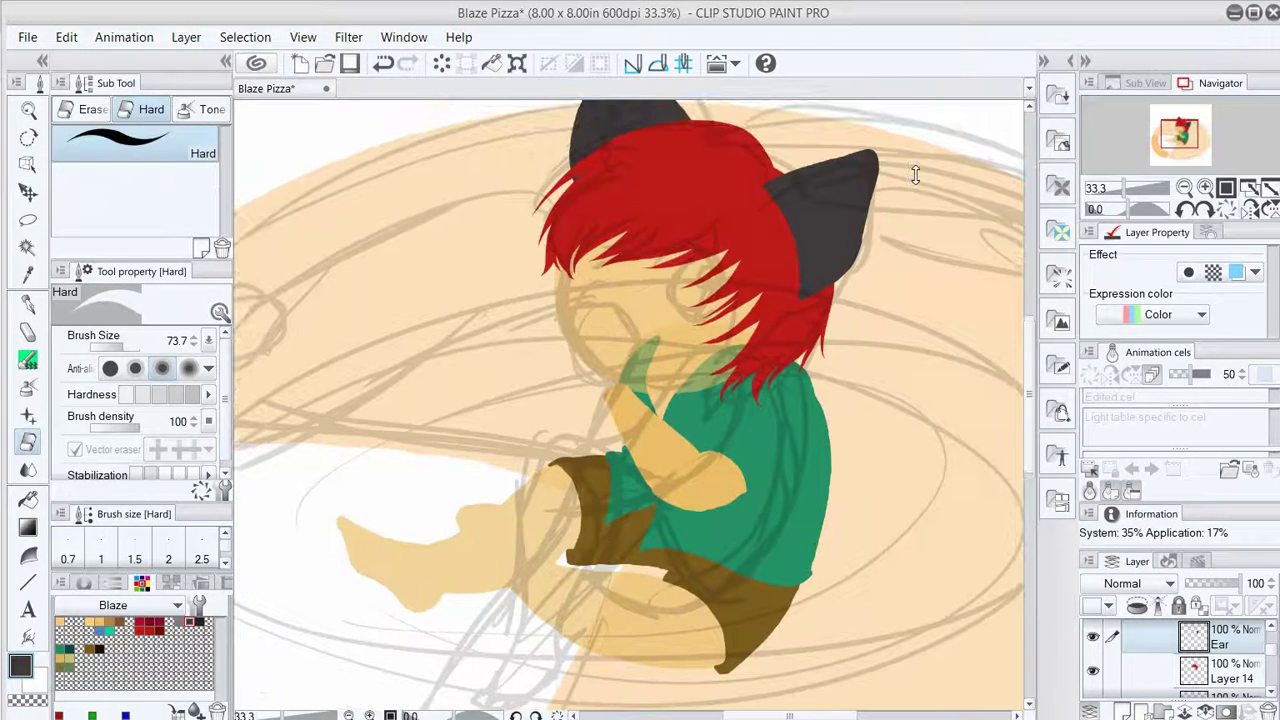
Draw the upper lash lines and corner lashes of both eyes in near-black on a new layer in the Face folder.
key("ctrl+plus")
key("ctrl+plus")
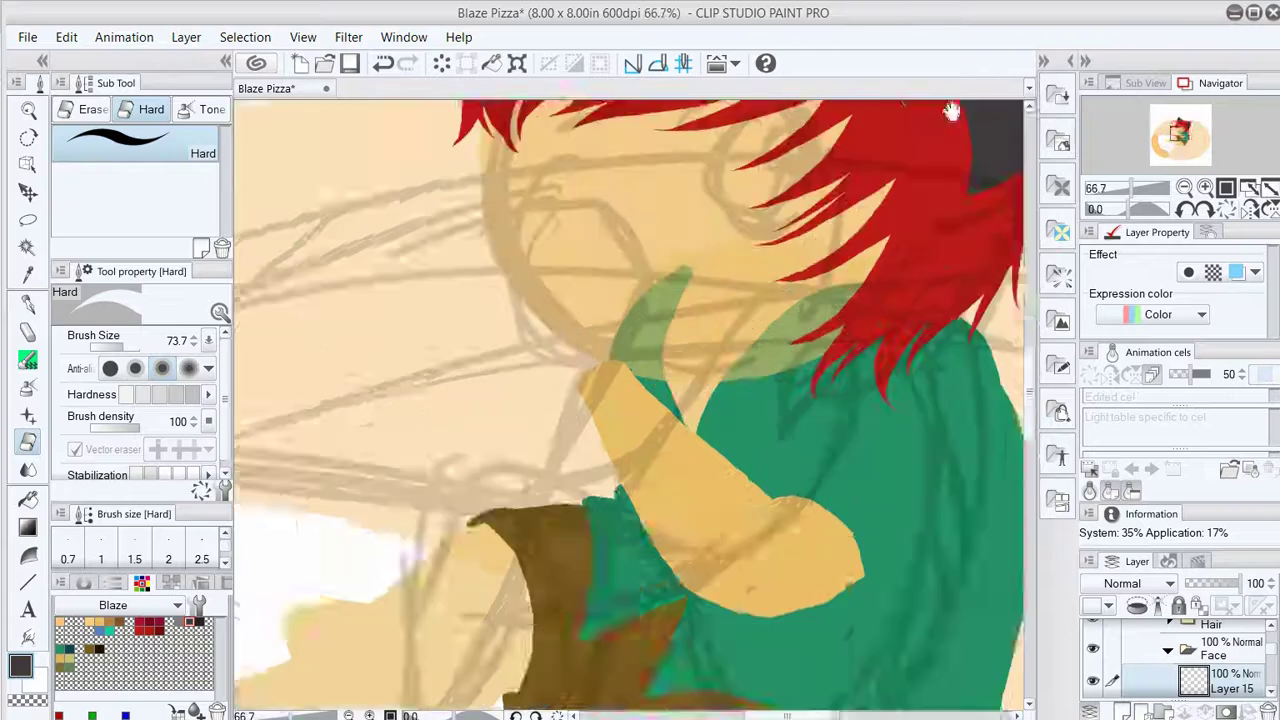
key("p")
left_click_drag(612, 328, 813, 430)
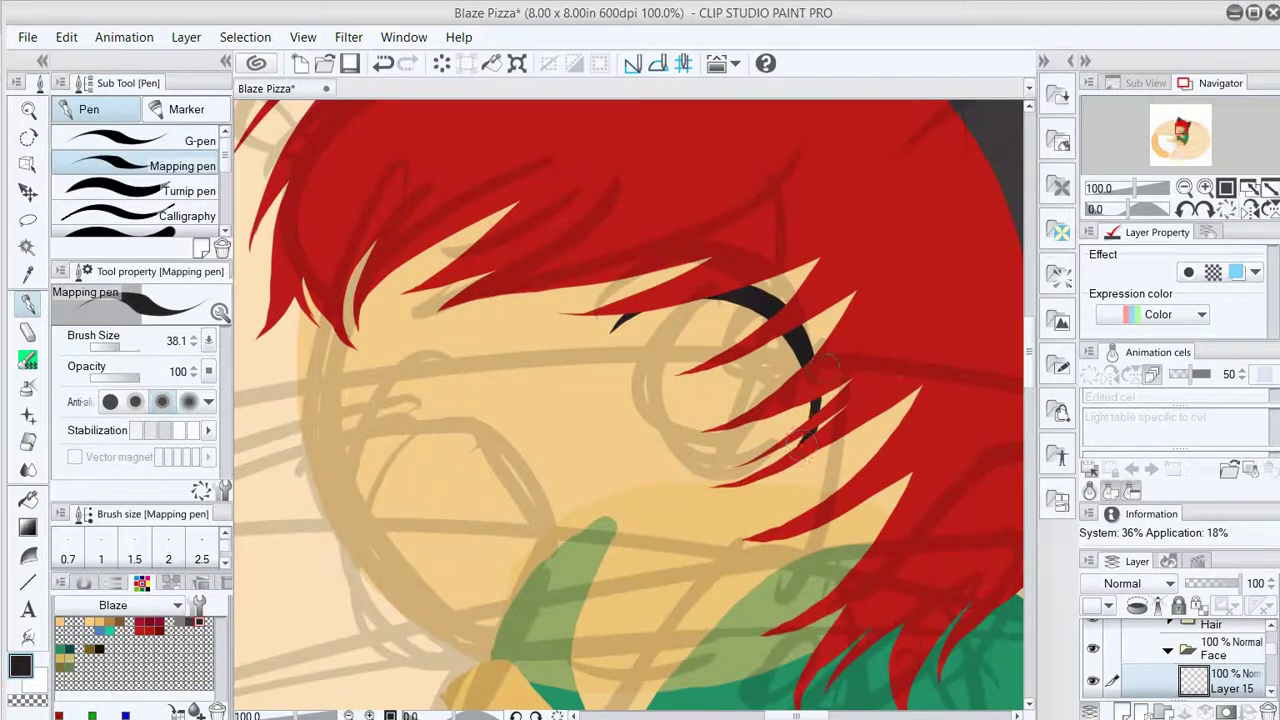
scroll(500, 330, "down", 1)
left_click_drag(597, 252, 710, 208)
left_click_drag(800, 214, 848, 260)
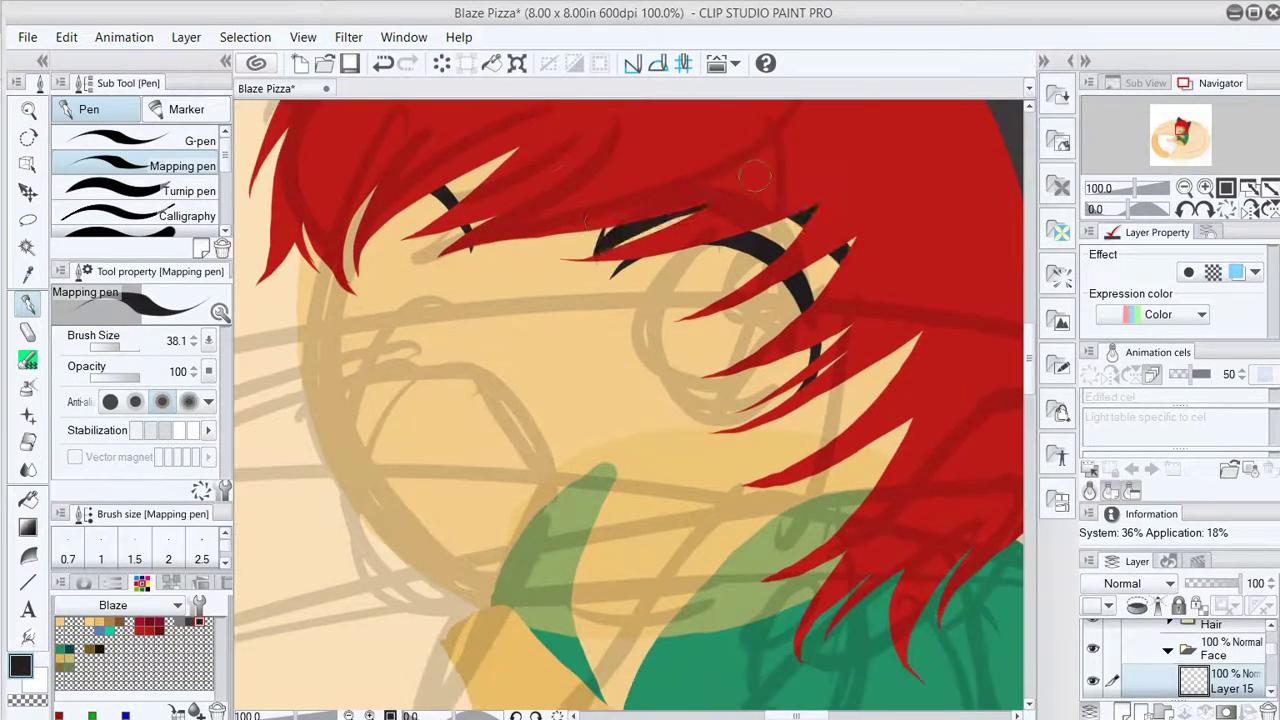
Outline the near eye's white in cream on a new layer in an Eyes folder and fill it.
key("alt+bracketleft")
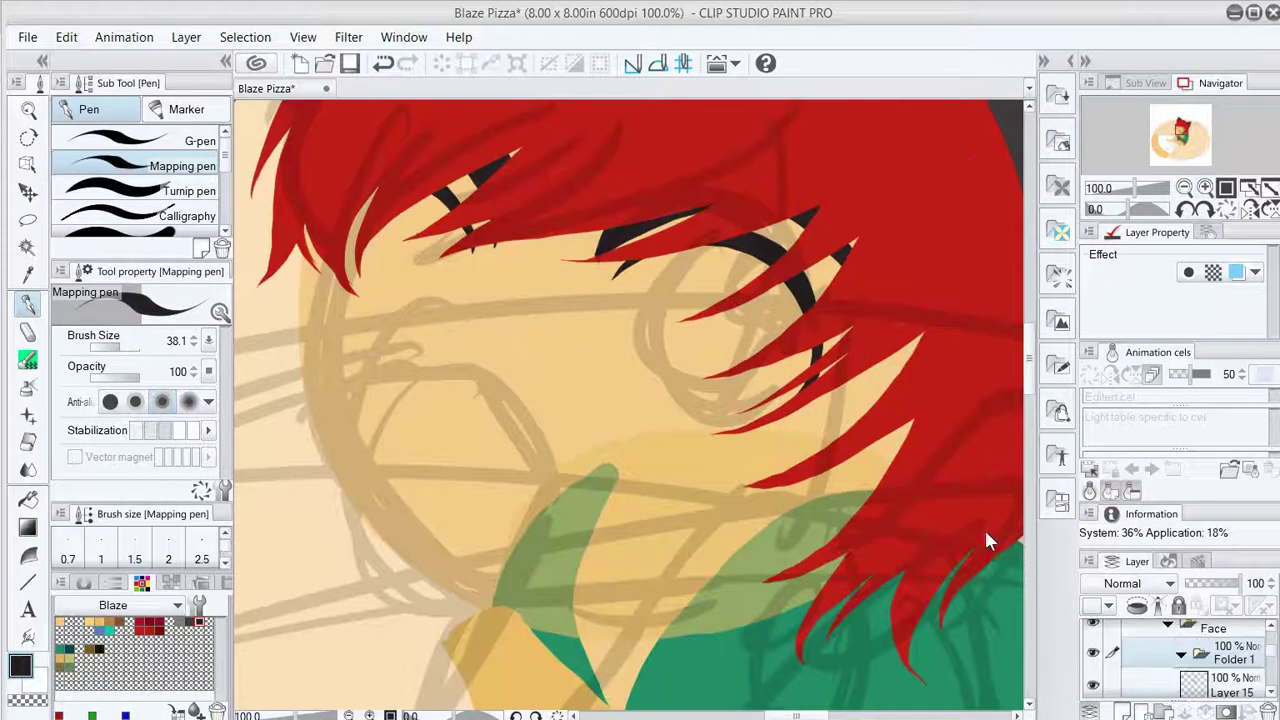
left_click(84, 582)
key("ctrl+shift+n")
left_click_drag(700, 252, 640, 270)
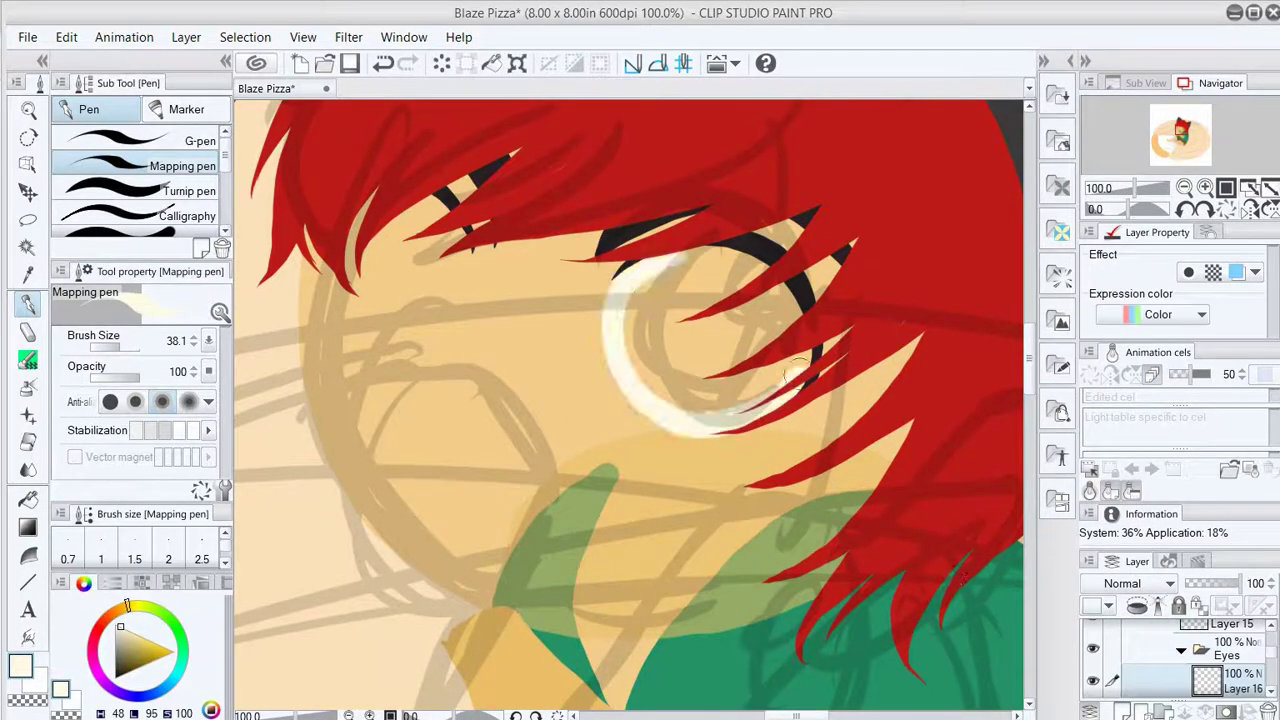
key("g")
left_click(634, 398)
key("p")
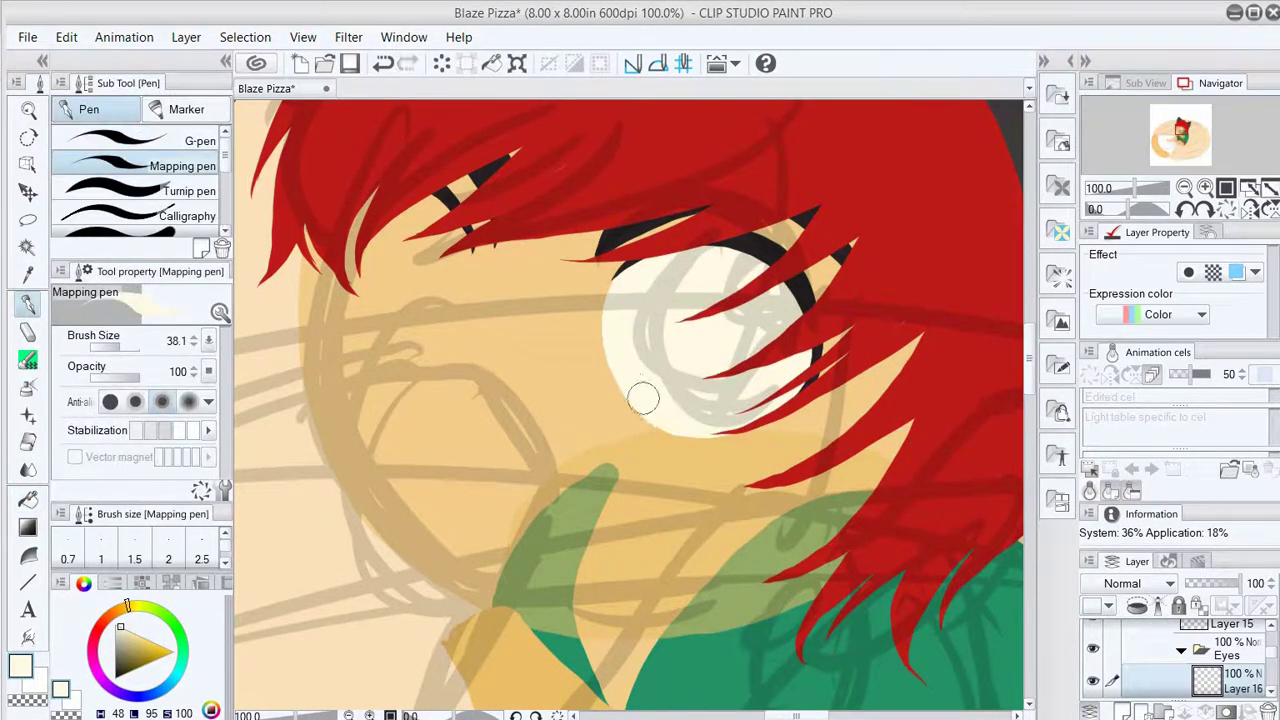
Scale the far eye's cream white down to fit under its lash line and clean up its edge along the face.
left_click(28, 163)
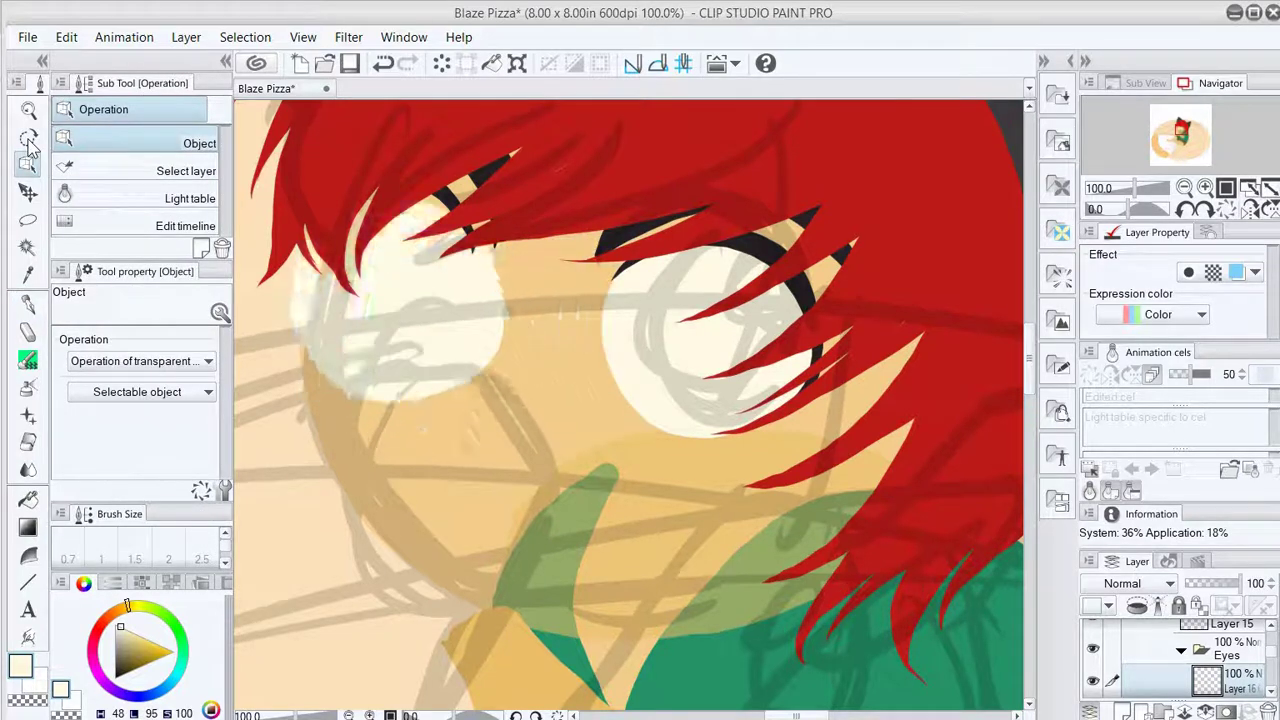
left_click(390, 310)
left_click(995, 560)
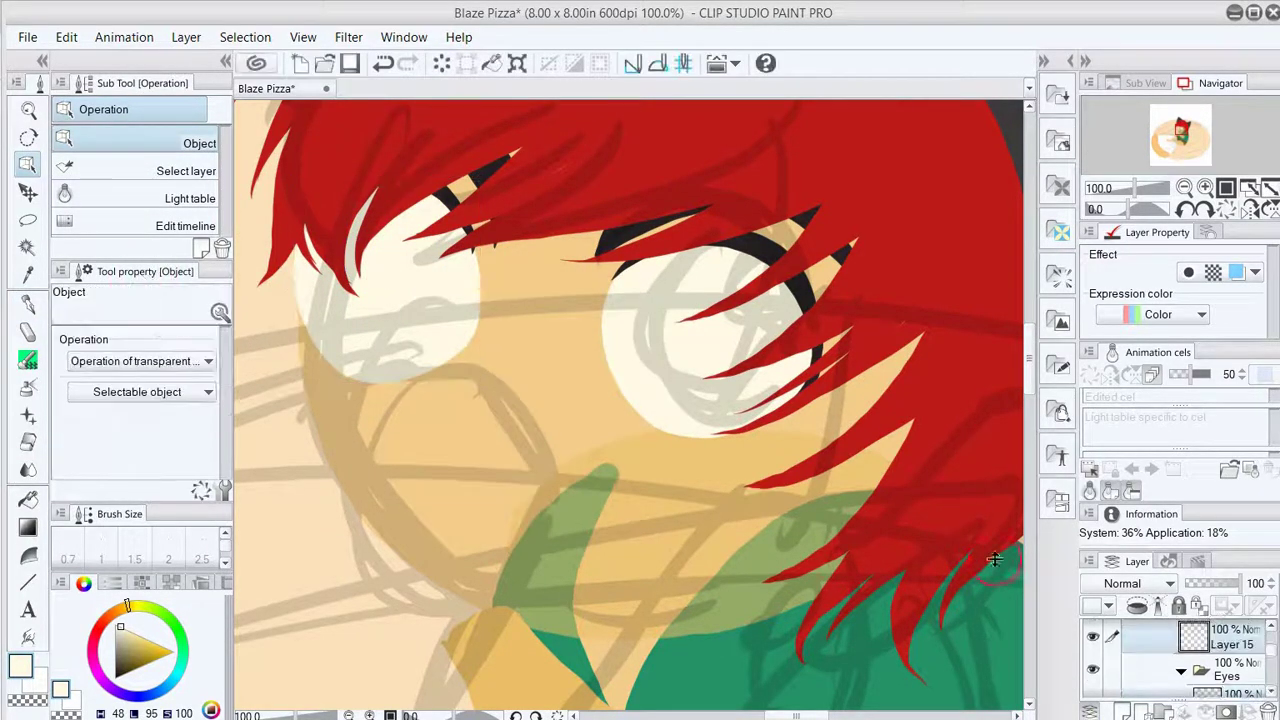
key("e")
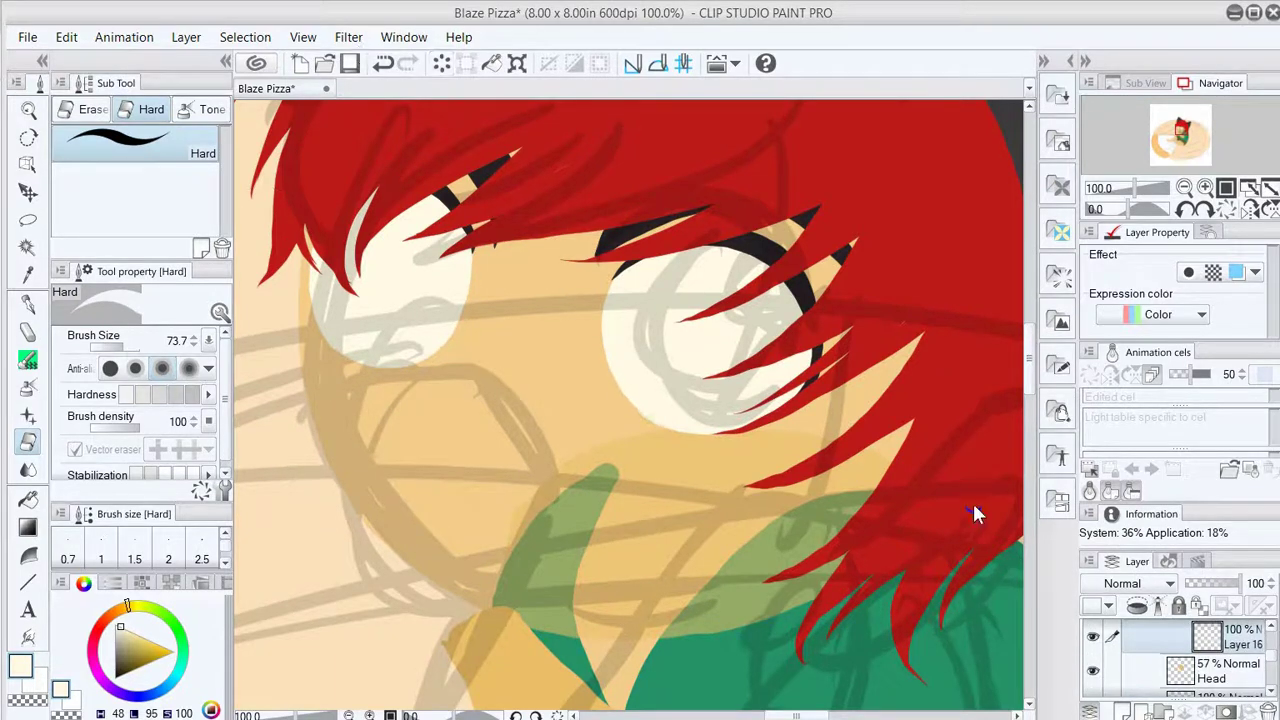
key("p")
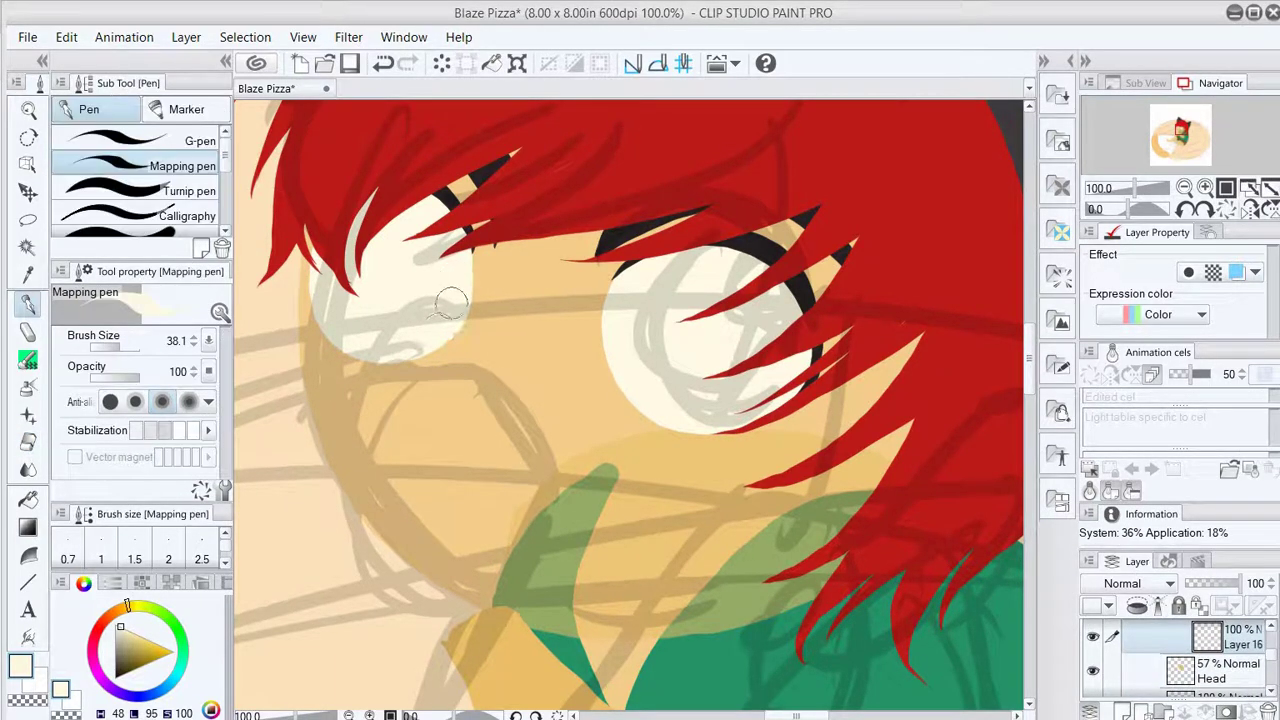
key("e")
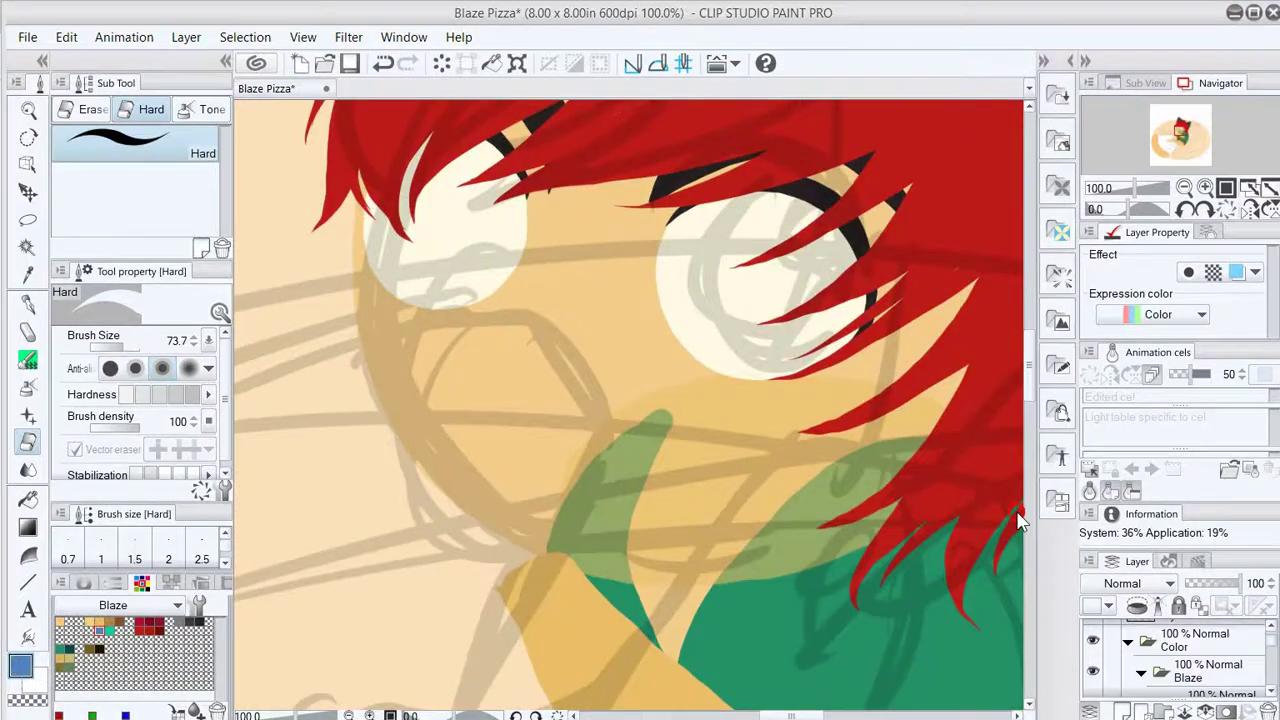
Stamp a blue iris in the near eye and a teal iris in the far eye with the Milli pen at size 200 on new layers.
key("p")
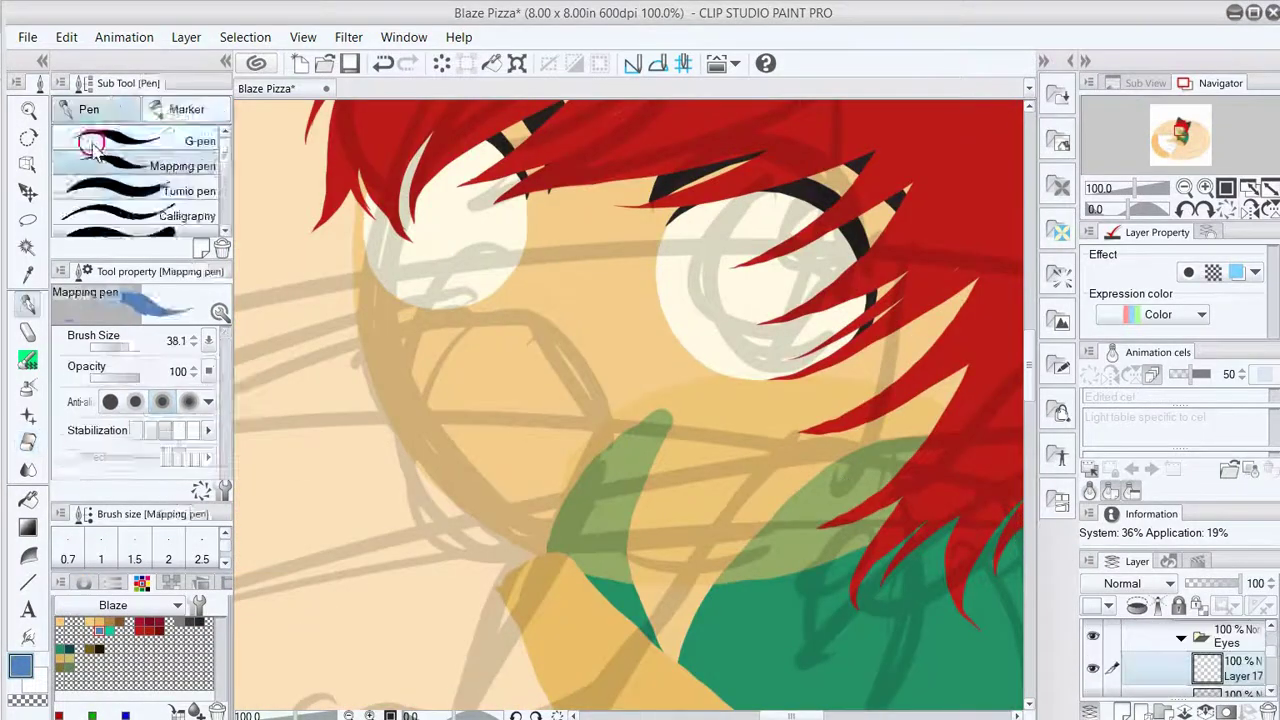
left_click(777, 276)
key("x")
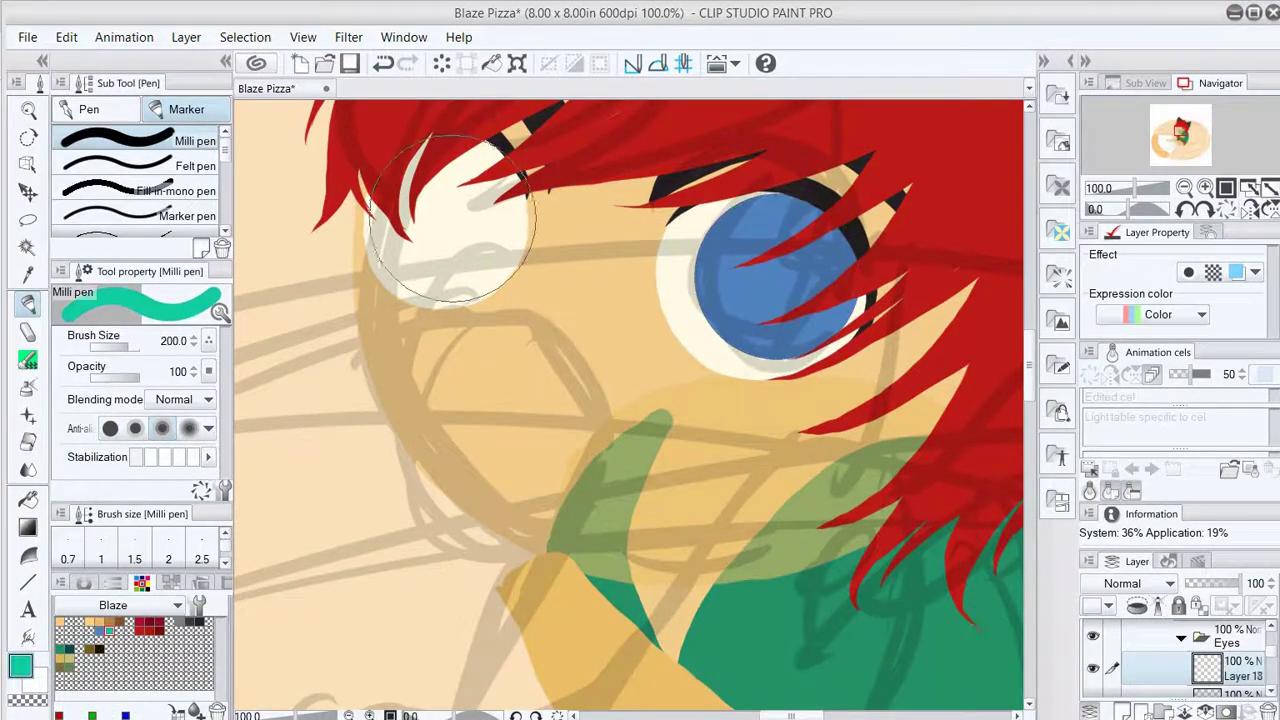
left_click(456, 218)
key("ctrl+shift+n")
Scale the far eye's teal iris down to 94 percent inside a loose selection, deselect it and save the illustration.
key("m")
left_click_drag(300, 105, 600, 377)
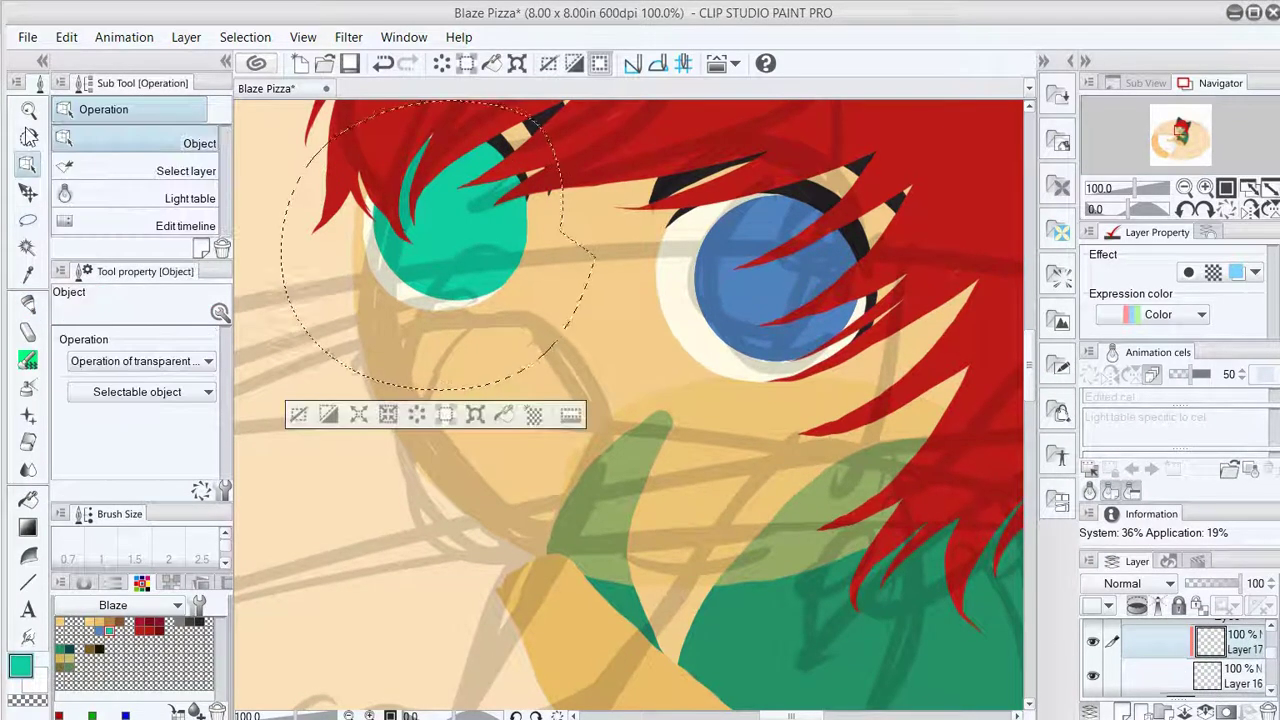
key("ctrl+t")
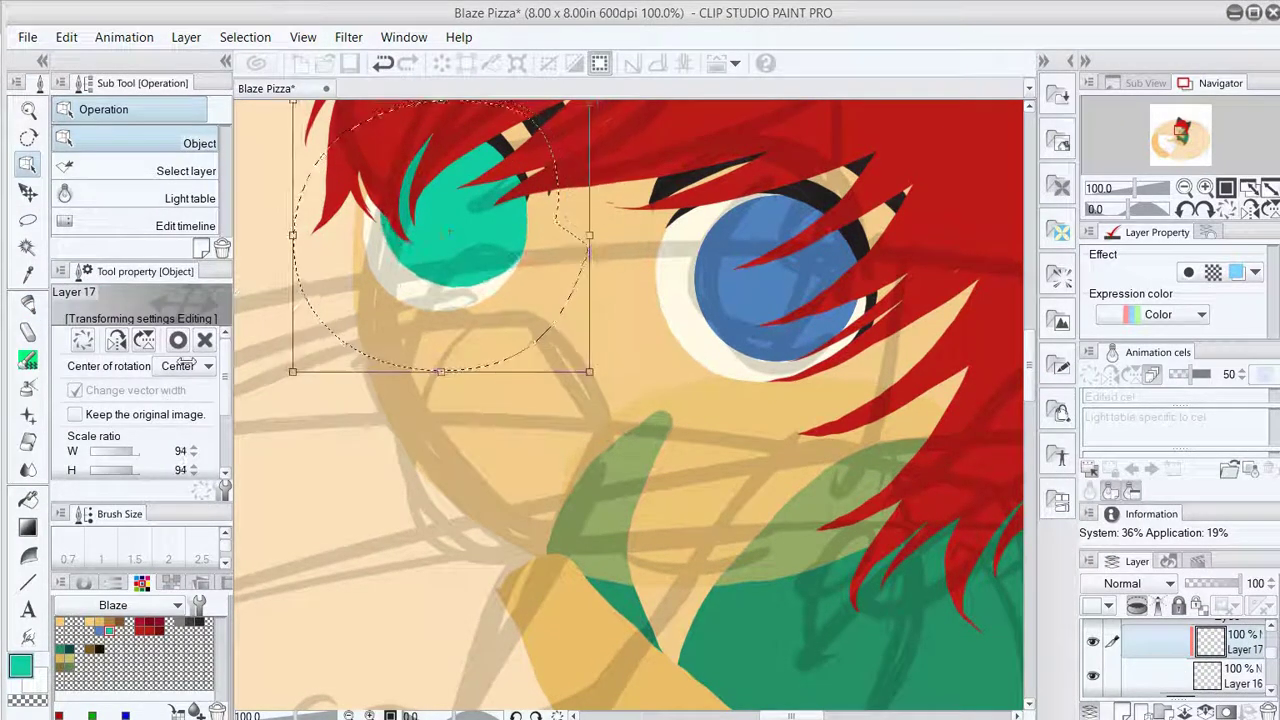
key("Return")
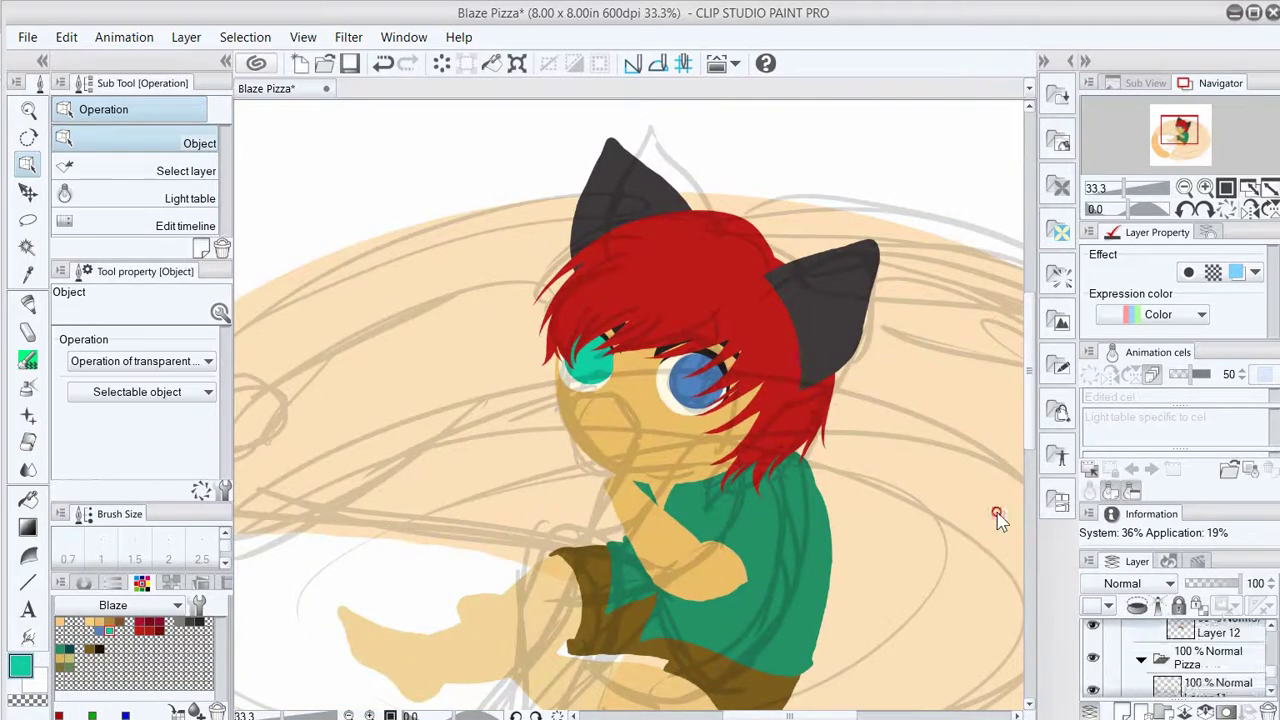
left_click(998, 517)
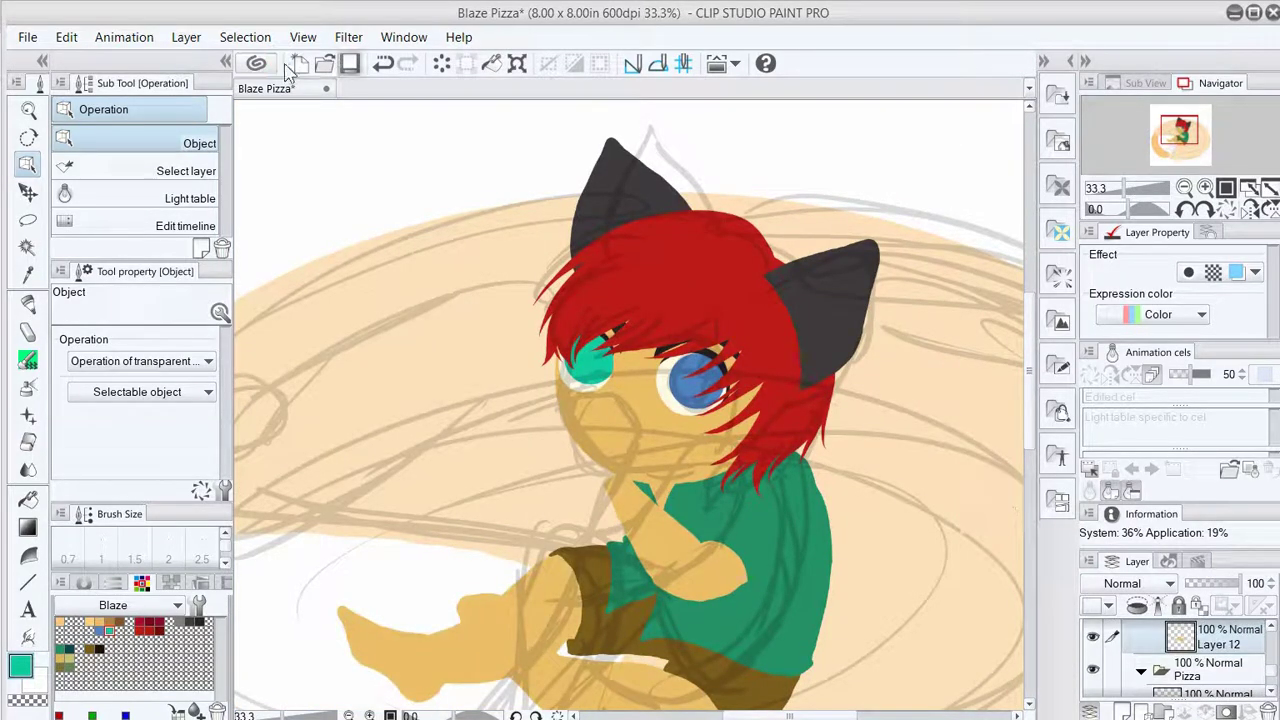
key("ctrl+s")
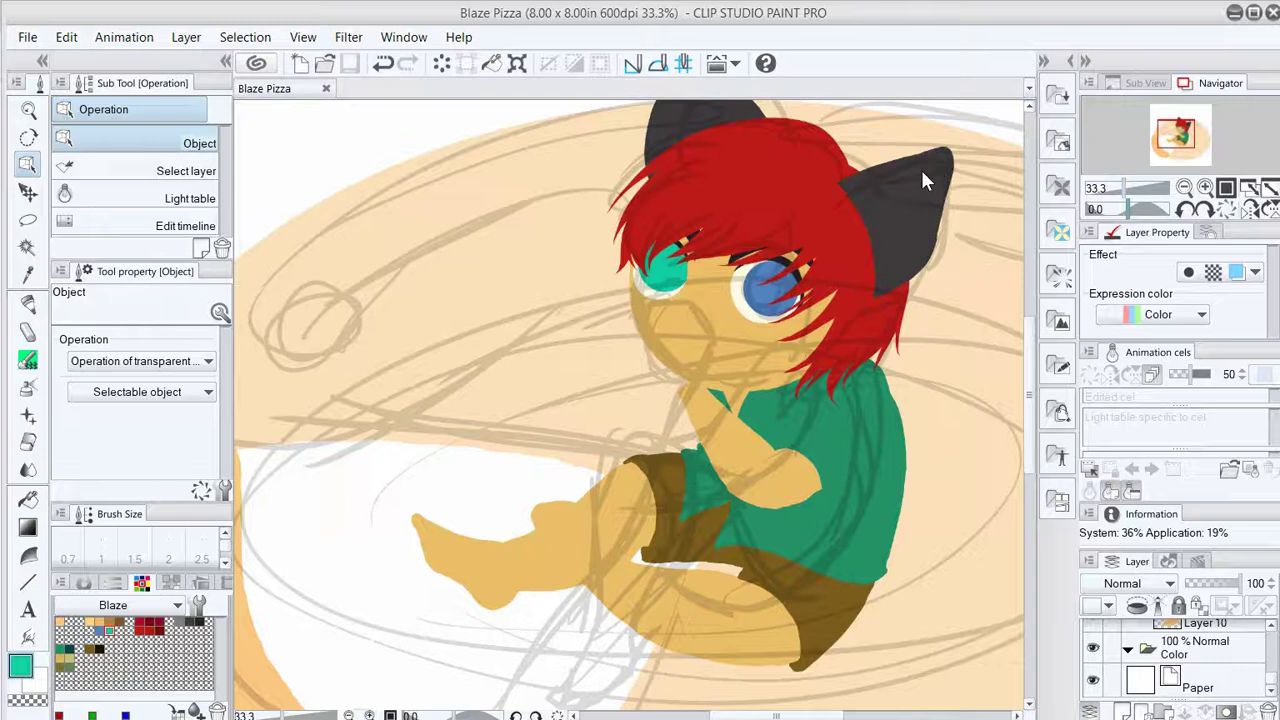
Outline a long curved tail behind the shorts in dark grey on a new layer in a Tail folder and fill it.
scroll(950, 125, "down", 3)
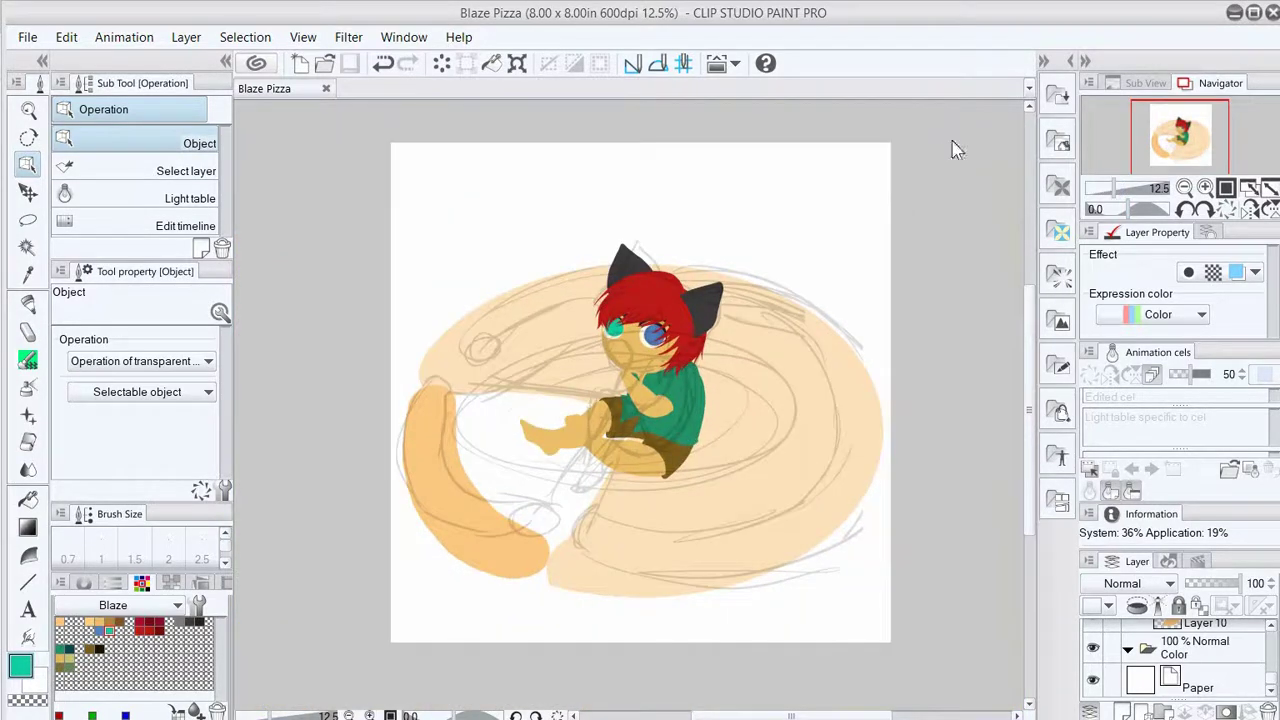
scroll(554, 149, "up", 3)
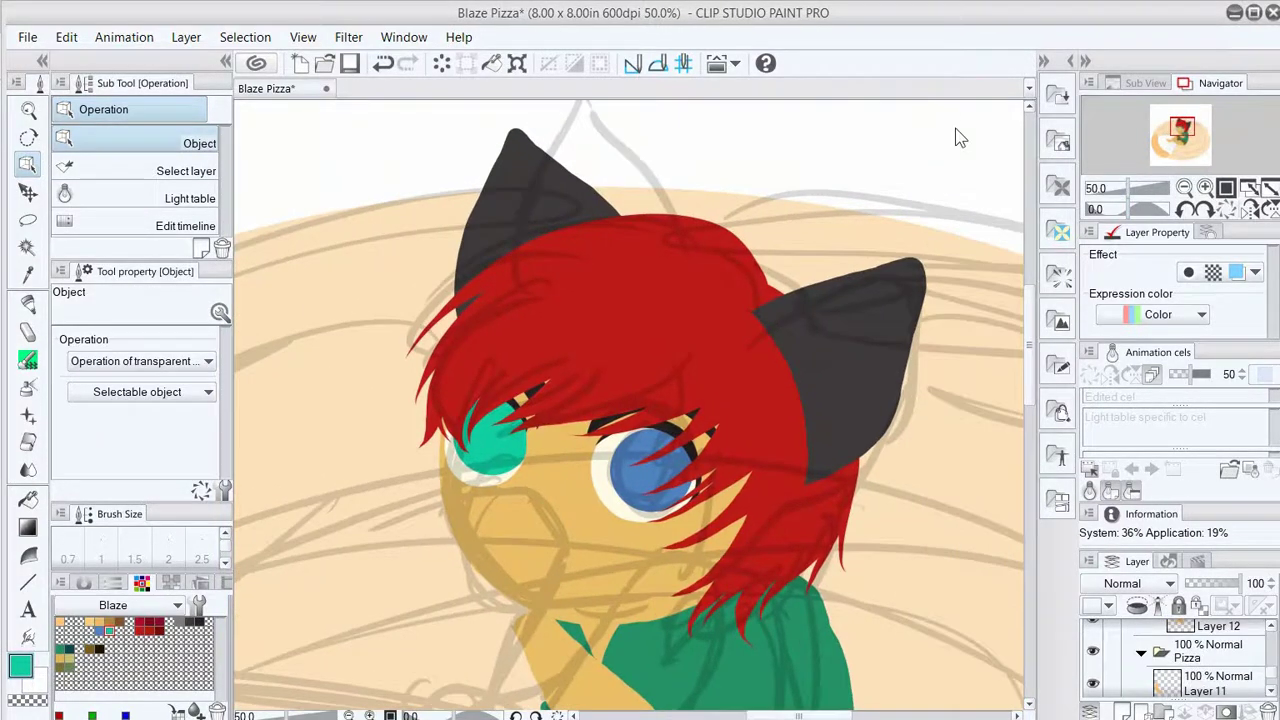
scroll(957, 131, "down", 3)
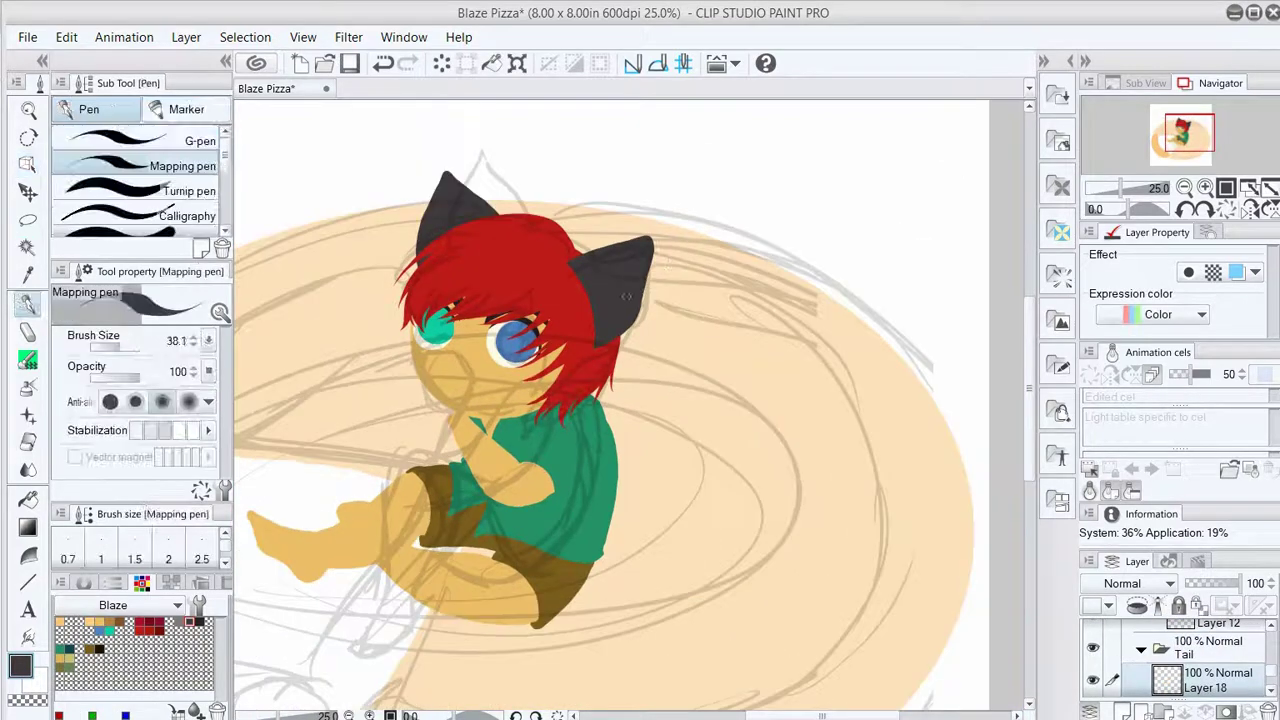
mouse_move(598, 584)
left_mouse_down()
mouse_move(814, 197)
mouse_move(598, 585)
mouse_move(625, 590)
left_mouse_up()
key("e")
key("g")
left_click(745, 420)
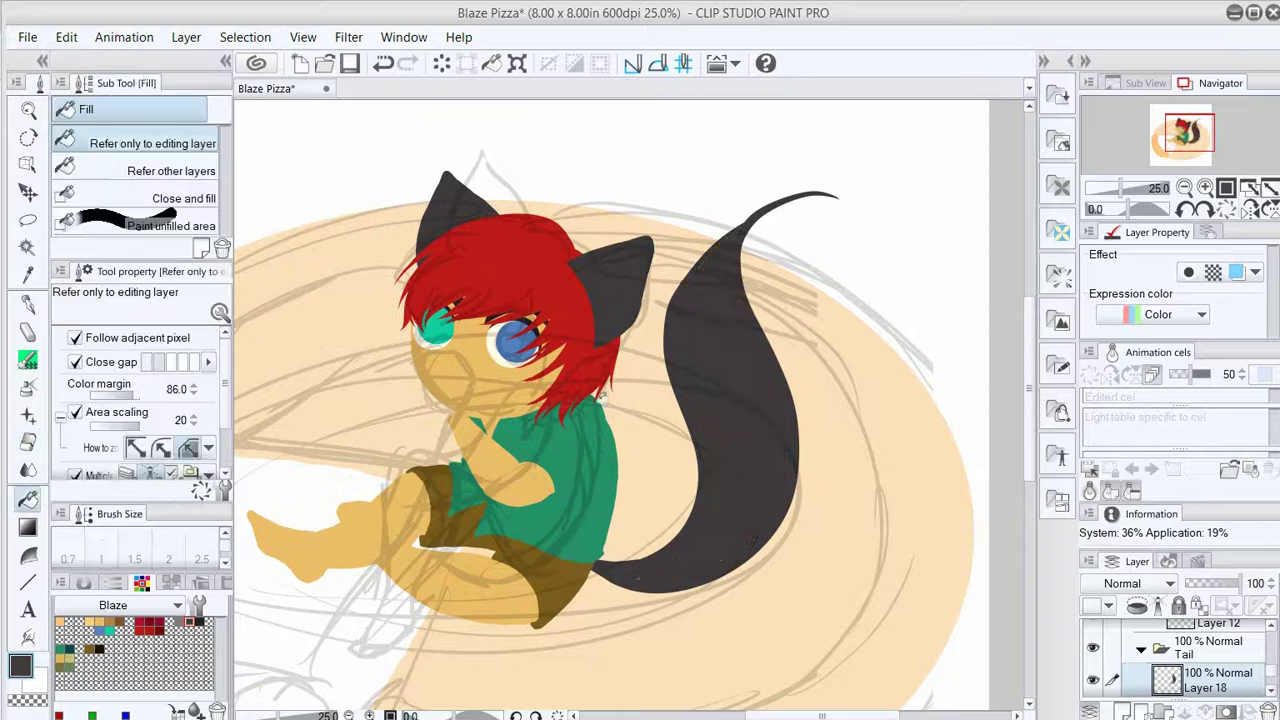
Move the tail closer to the character's back and add a red hair spike below the near ear.
key("p")
left_click(27, 162)
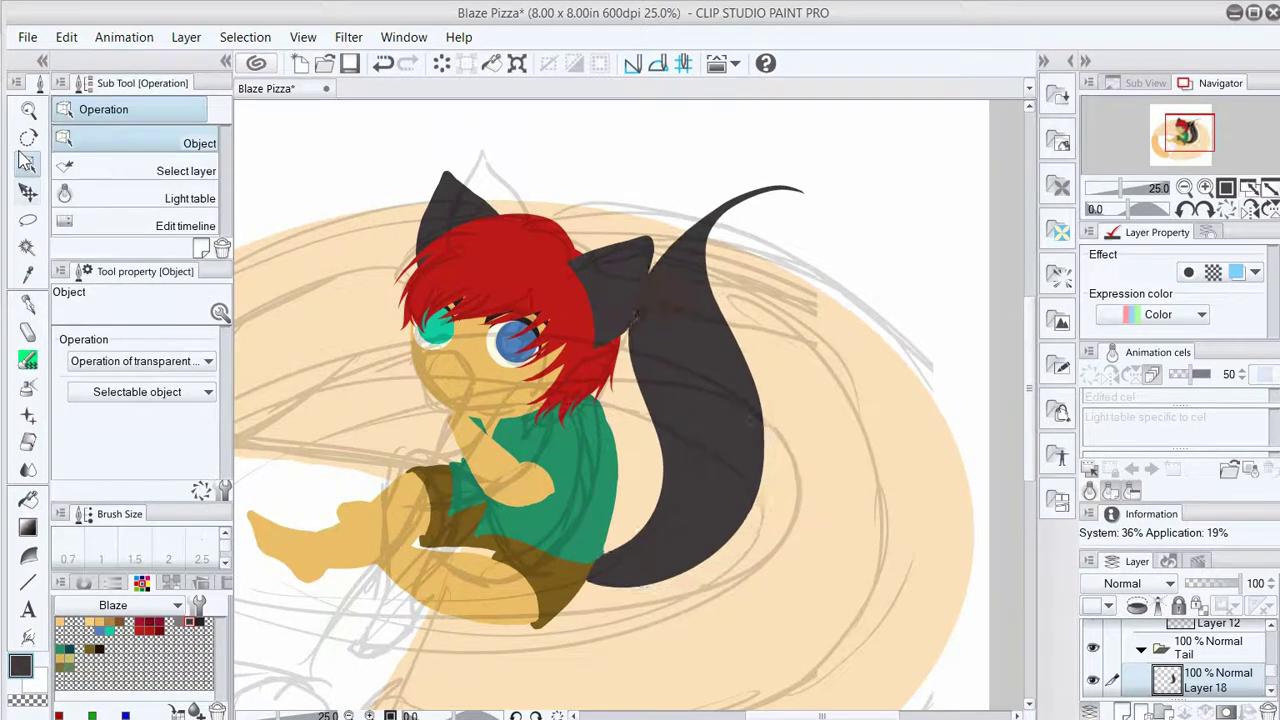
left_click_drag(818, 180, 951, 115)
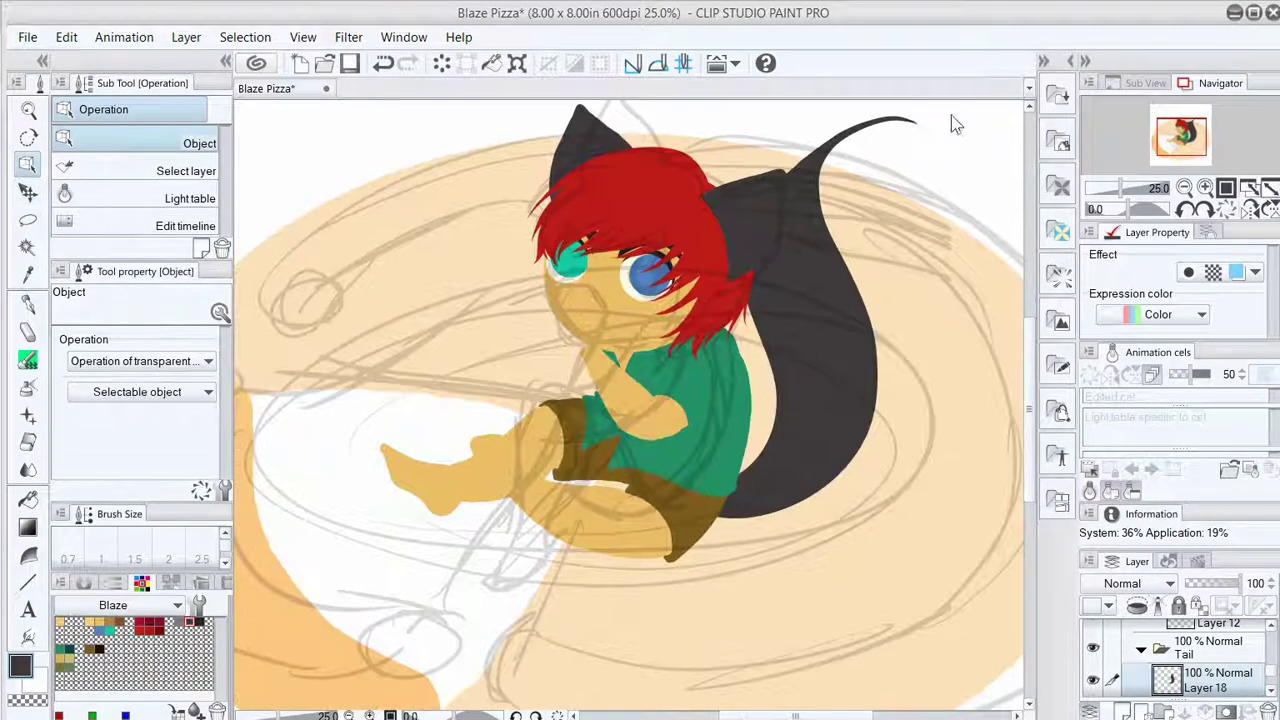
Outline the pizza's inner cheese area in beige with the Mapping pen at size 100 on a new layer and fill it.
left_click(932, 527)
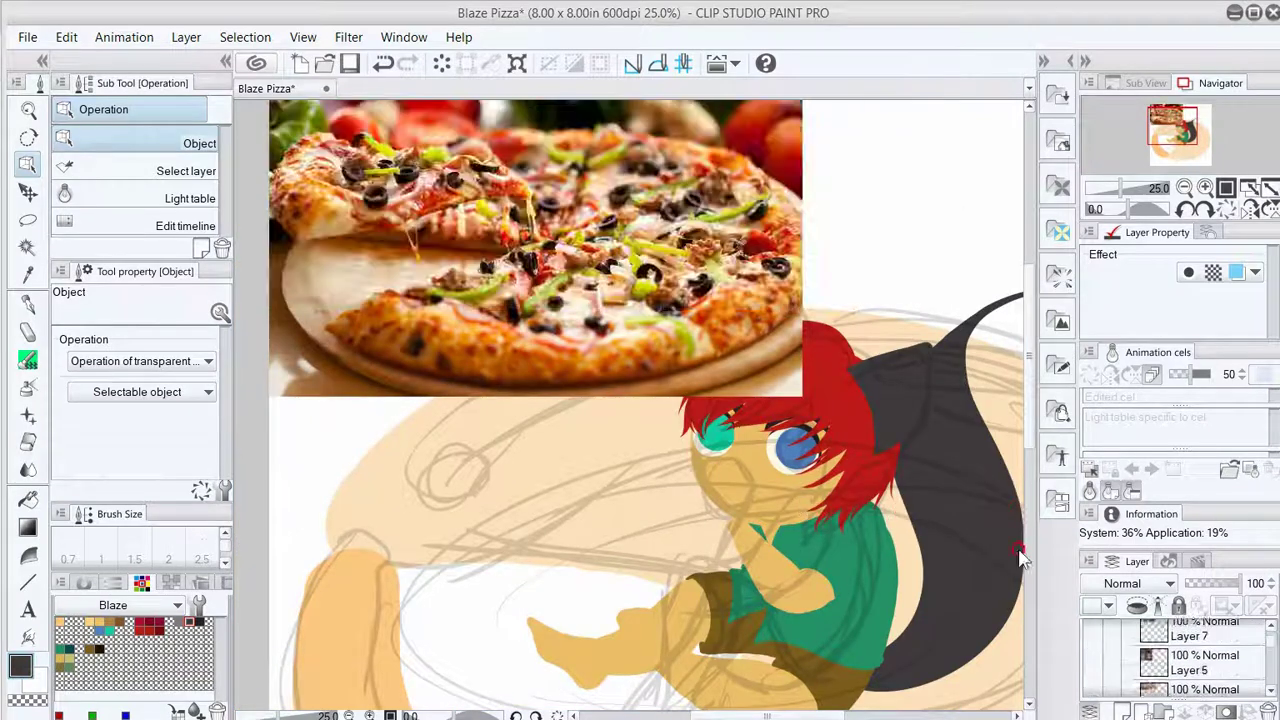
key("i")
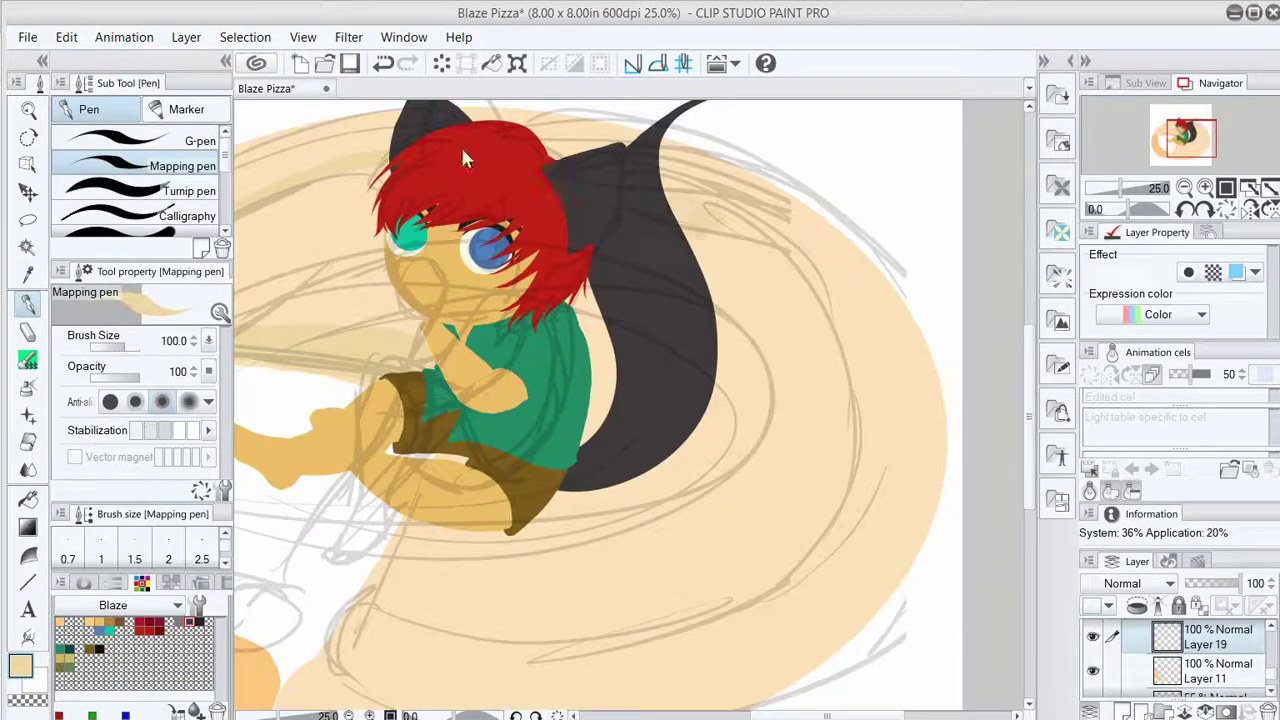
scroll(463, 158, "down", 4)
scroll(294, 539, "up", 2)
key("e")
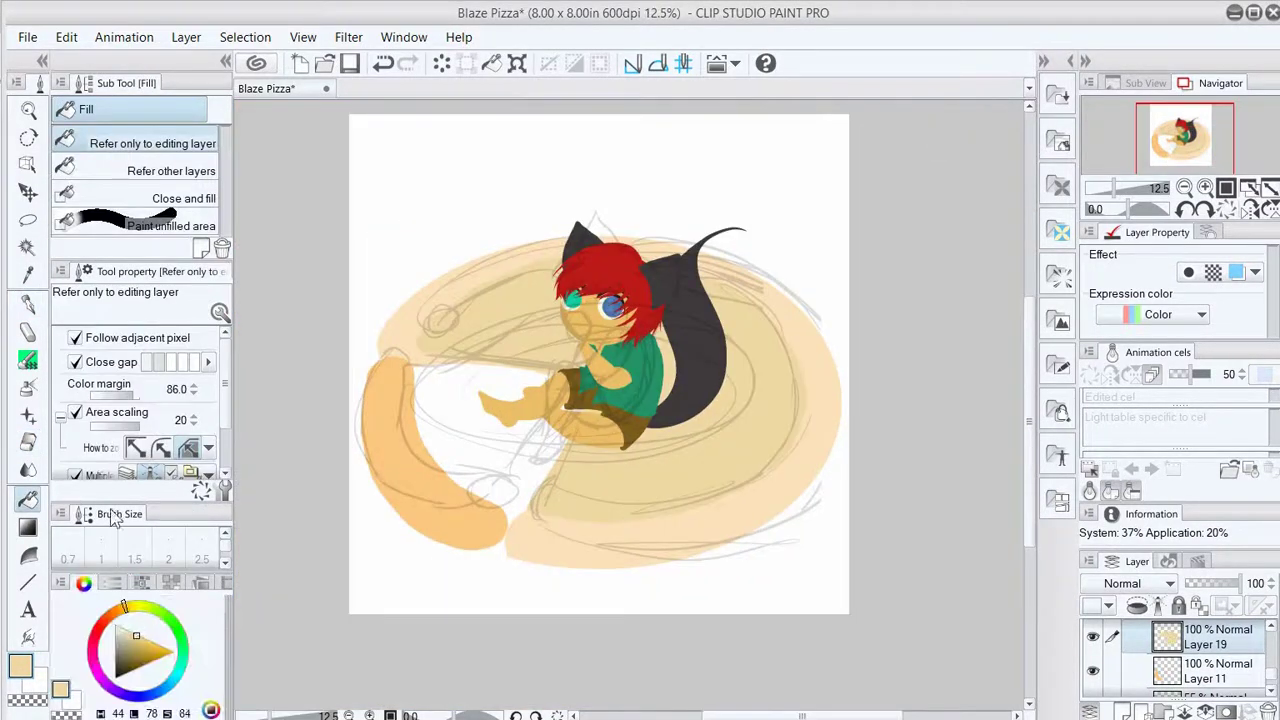
Recolor the pizza's cheese area in a paler cream and clean up its edge along the cut of the separate slice.
left_click(128, 631)
left_click(559, 377)
key("ctrl+z")
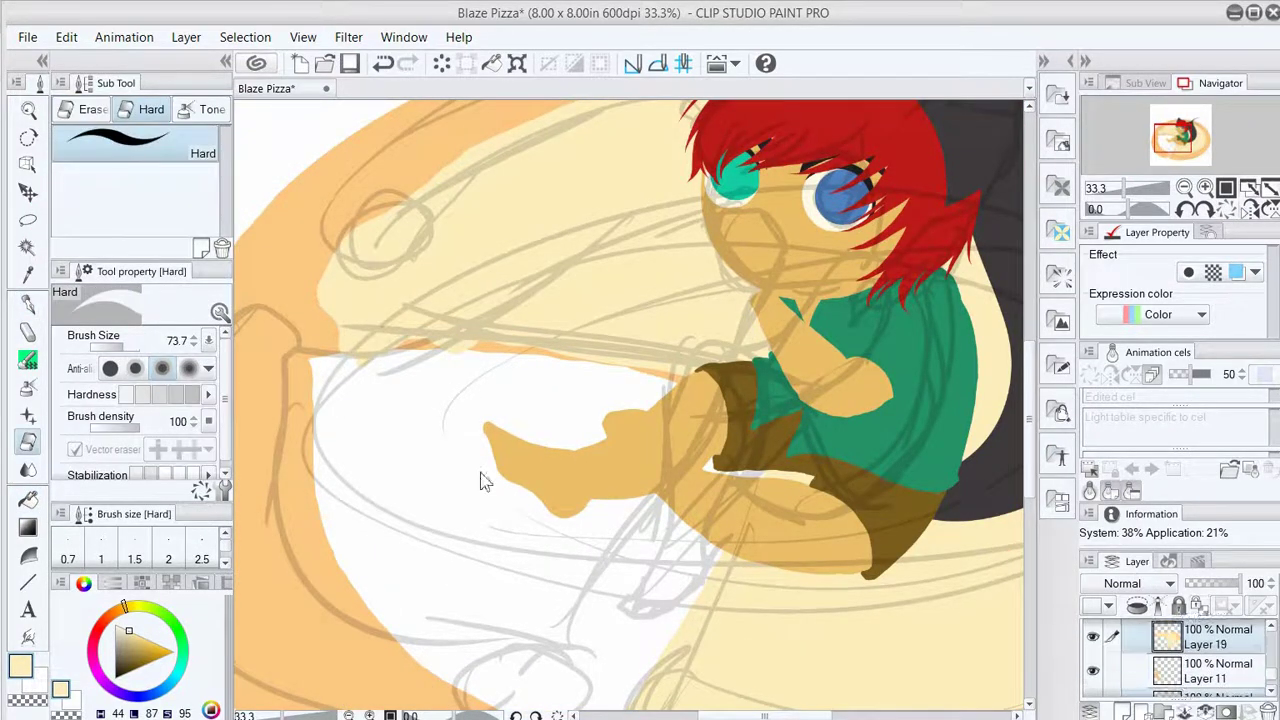
key("p")
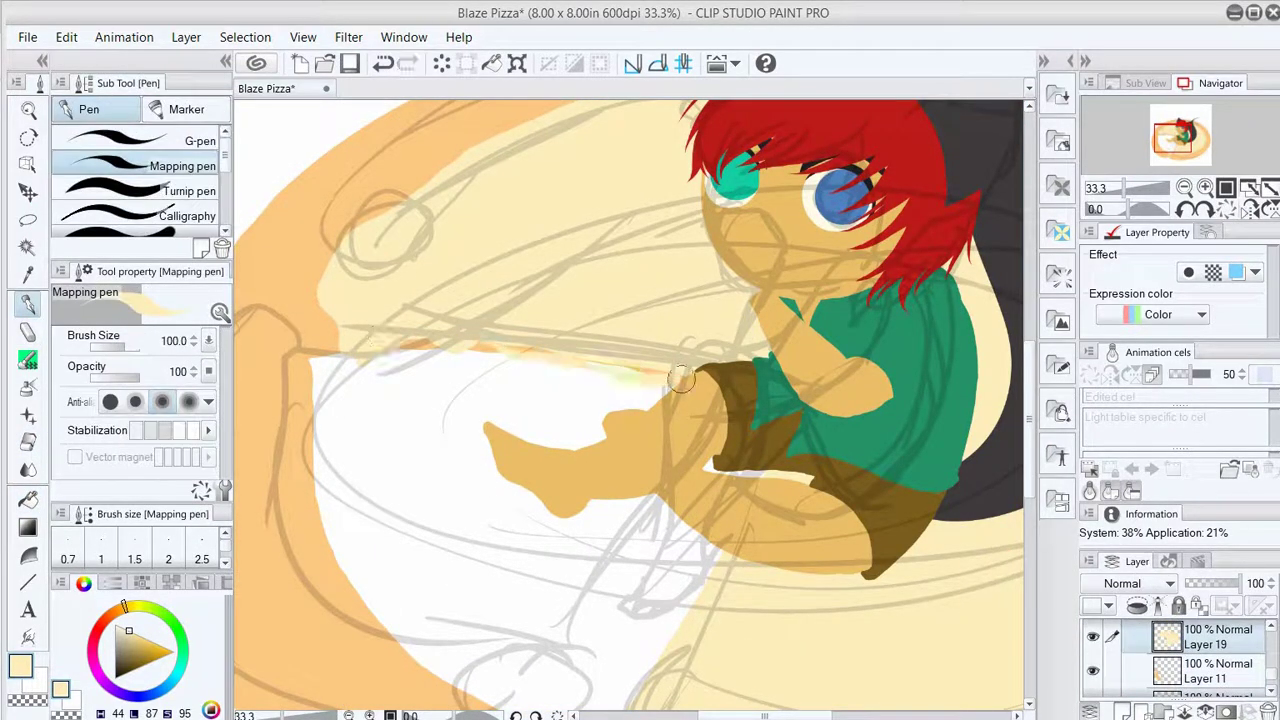
scroll(583, 597, "down", 3)
key("ctrl+z")
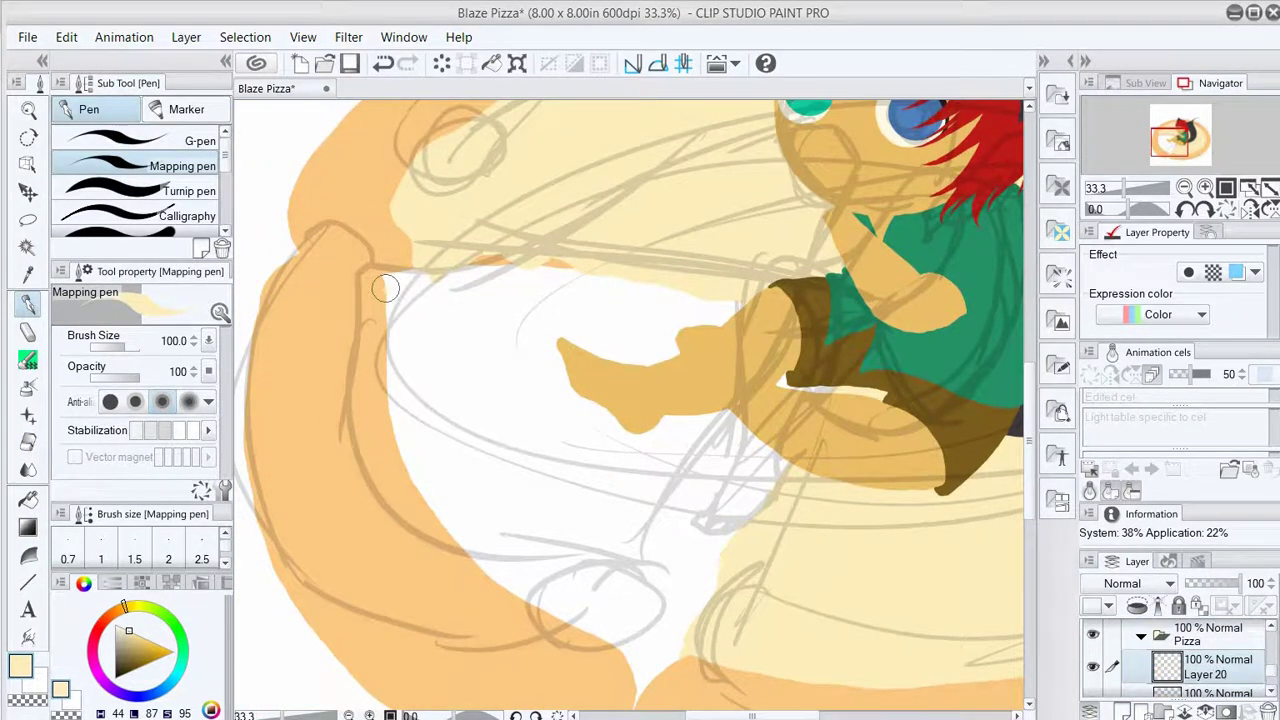
Paint the separate slice's cheese in pale cream on a new layer in the Pizza folder and save the illustration.
left_click_drag(385, 289, 628, 292)
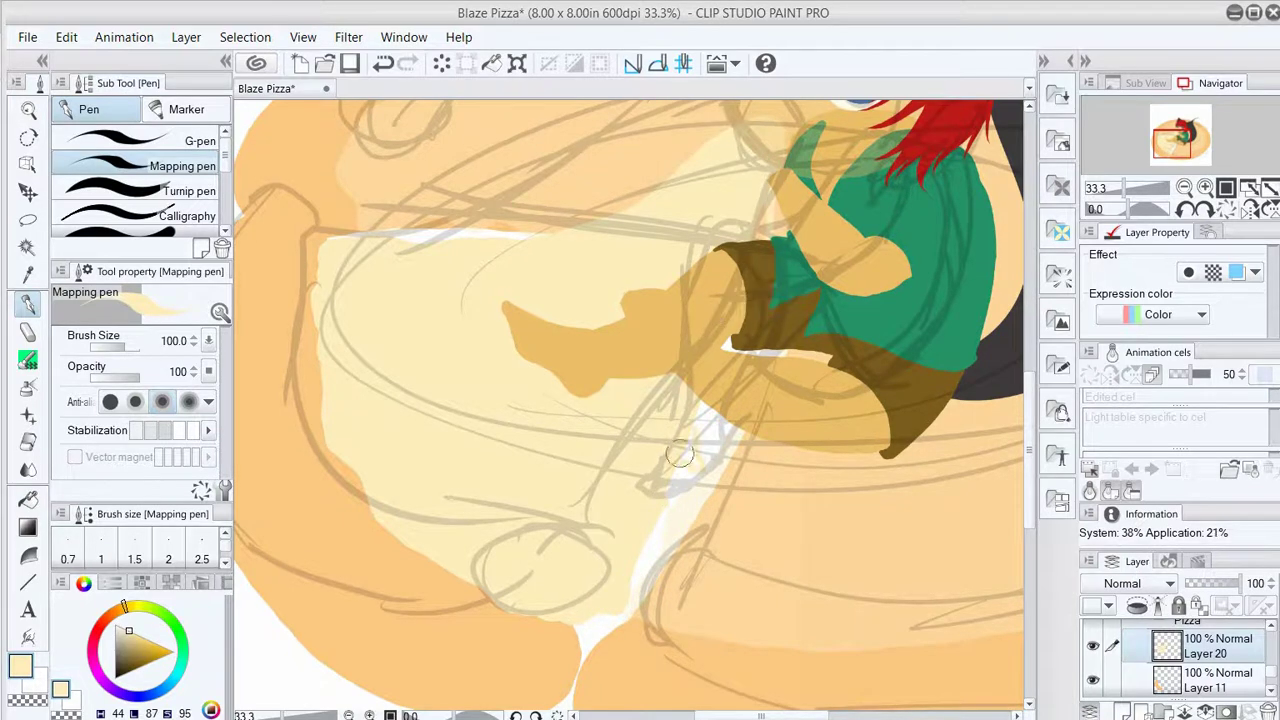
key("ctrl+s")
scroll(930, 120, "down", 4)
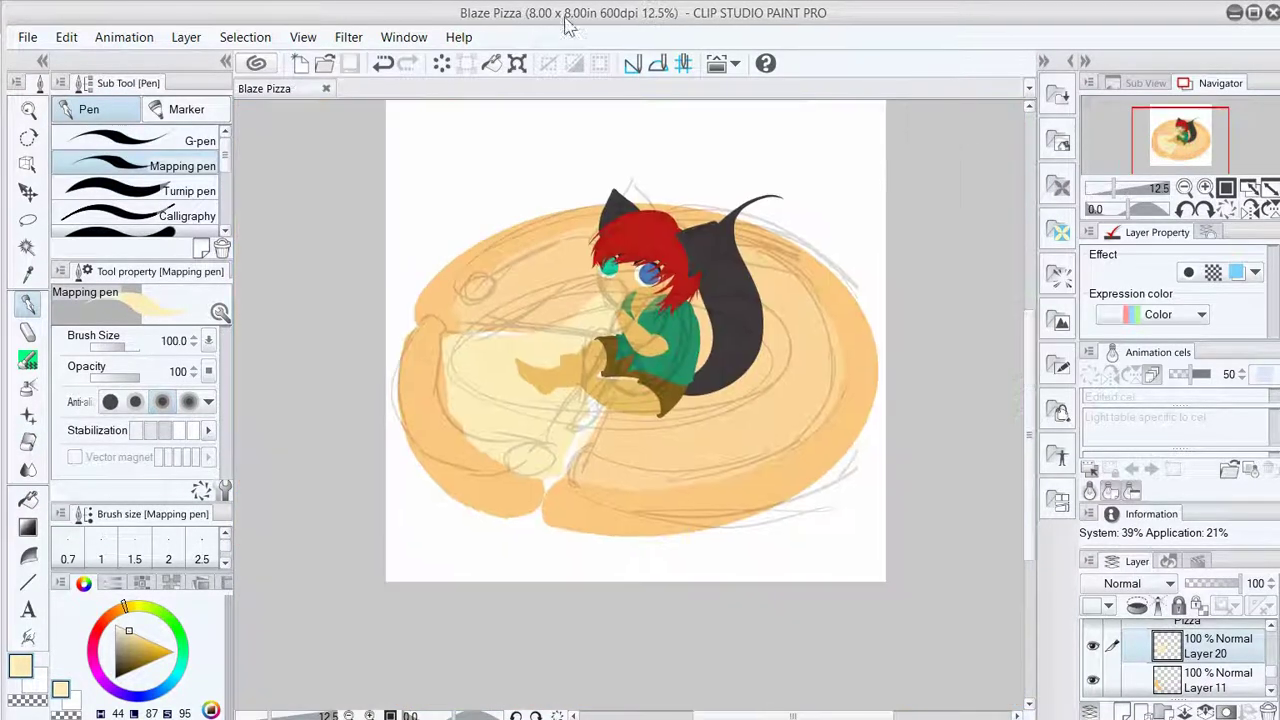
Sample the crust's orange and paint it along the separate slice's cut edge on the crust layer.
scroll(930, 120, "up", 2)
left_click(523, 434, "alt")
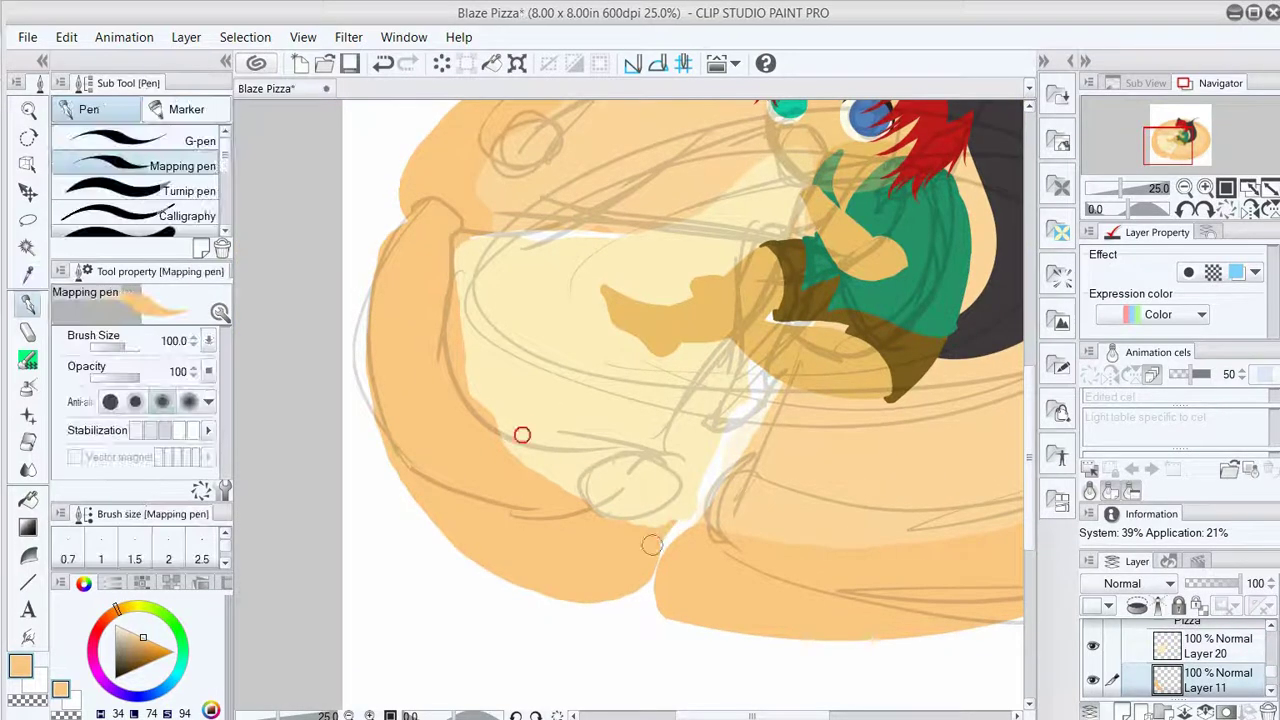
left_click_drag(705, 485, 757, 340)
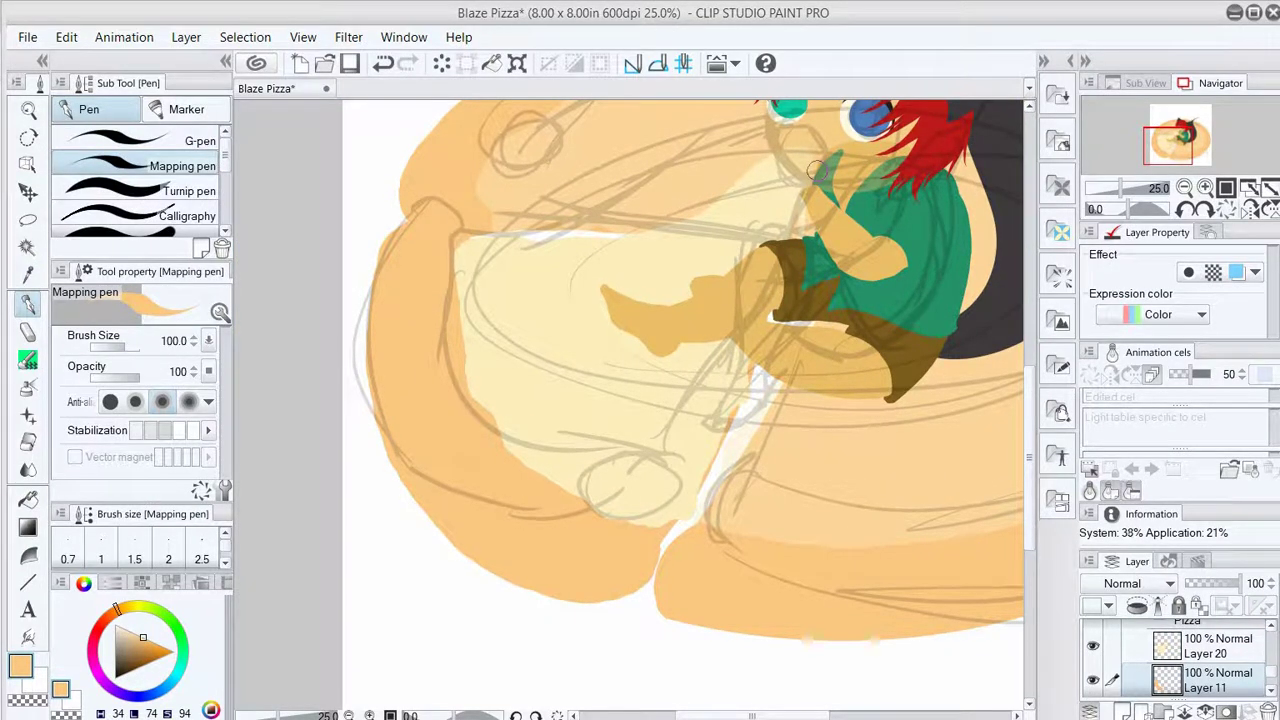
Select the separate slice's shape, remove the outstretched leg within it from the skin layer, and sample the slice's cream for the Mapping pen.
key("w")
left_click(463, 514)
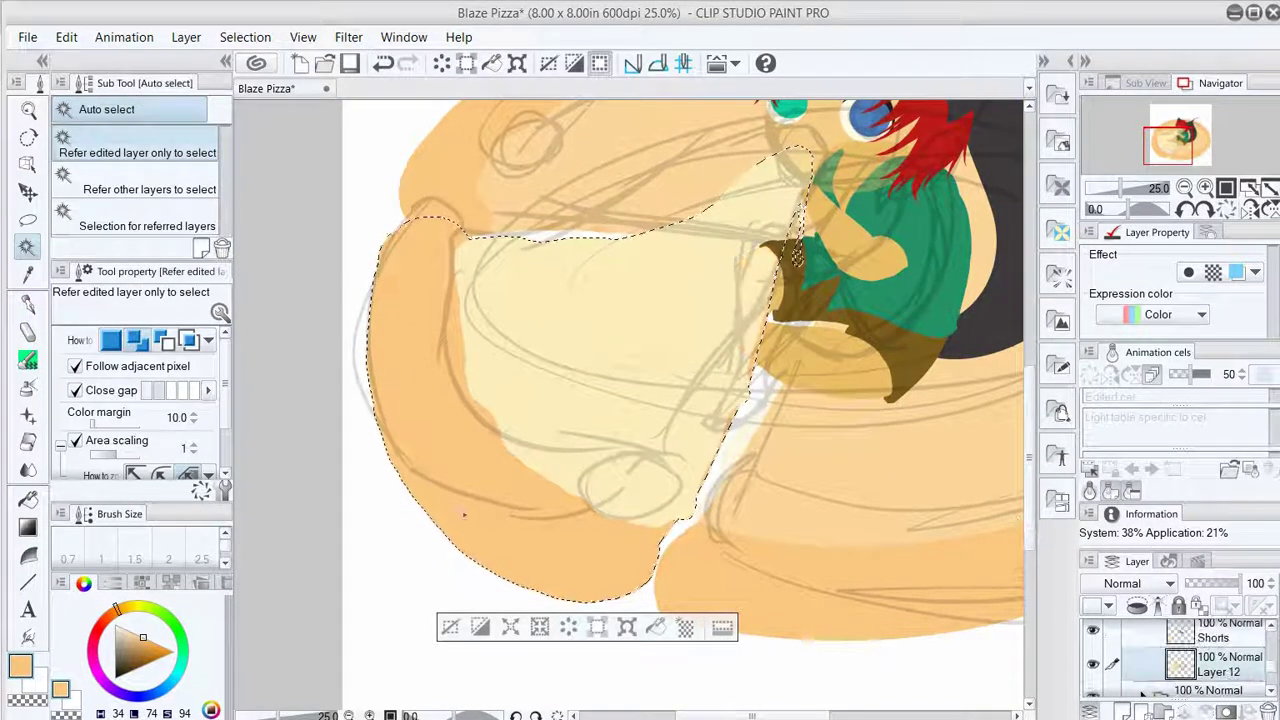
key("ctrl+d")
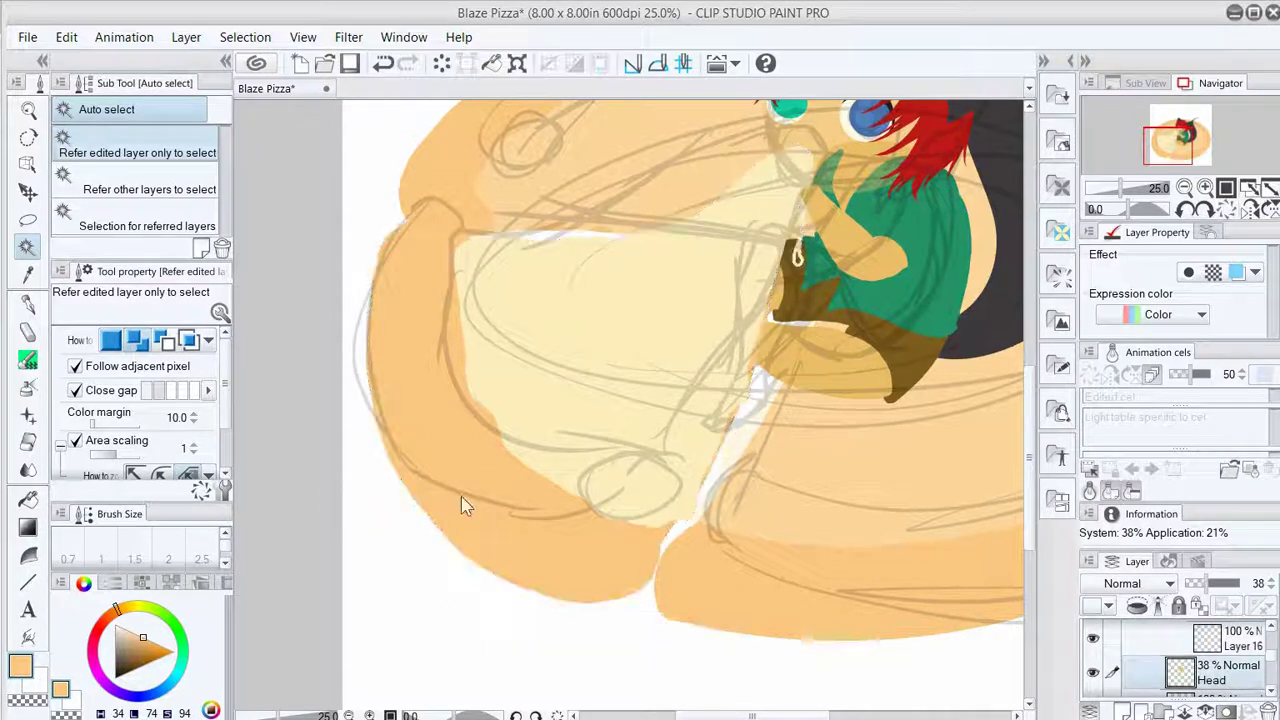
key("b")
scroll(634, 206, "up", 2)
key("i")
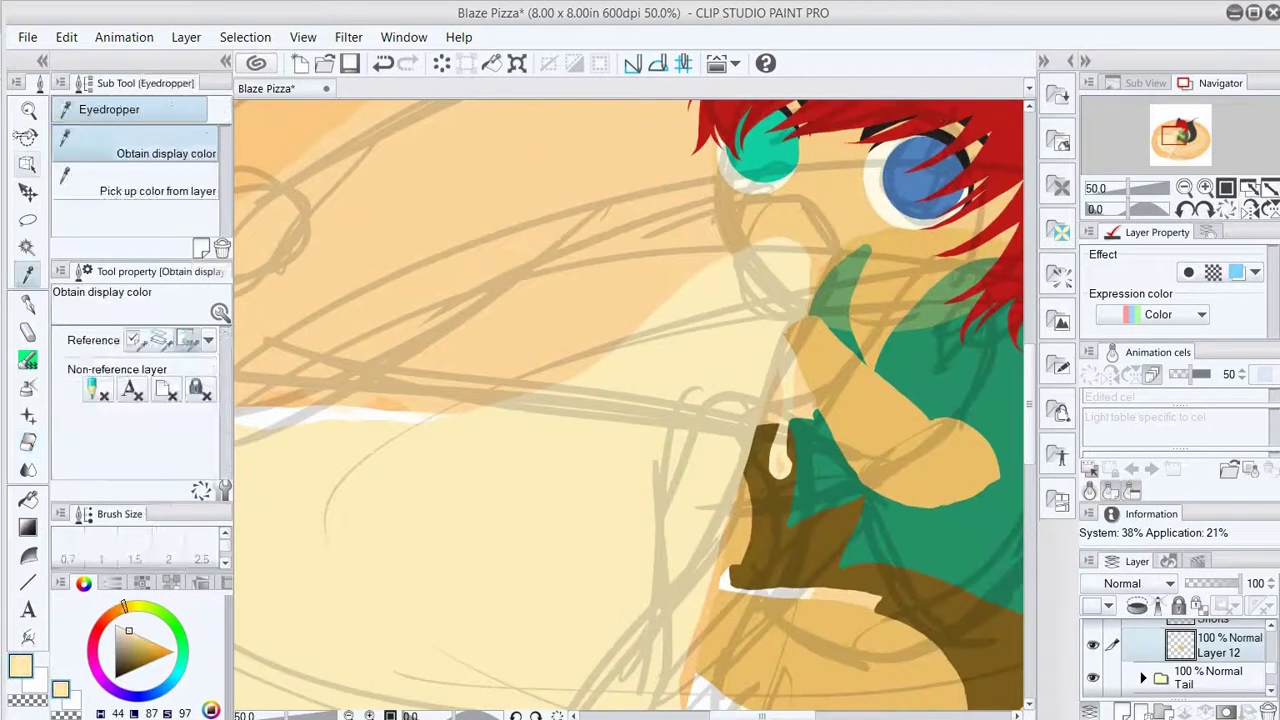
key("p")
scroll(868, 258, "down", 1)
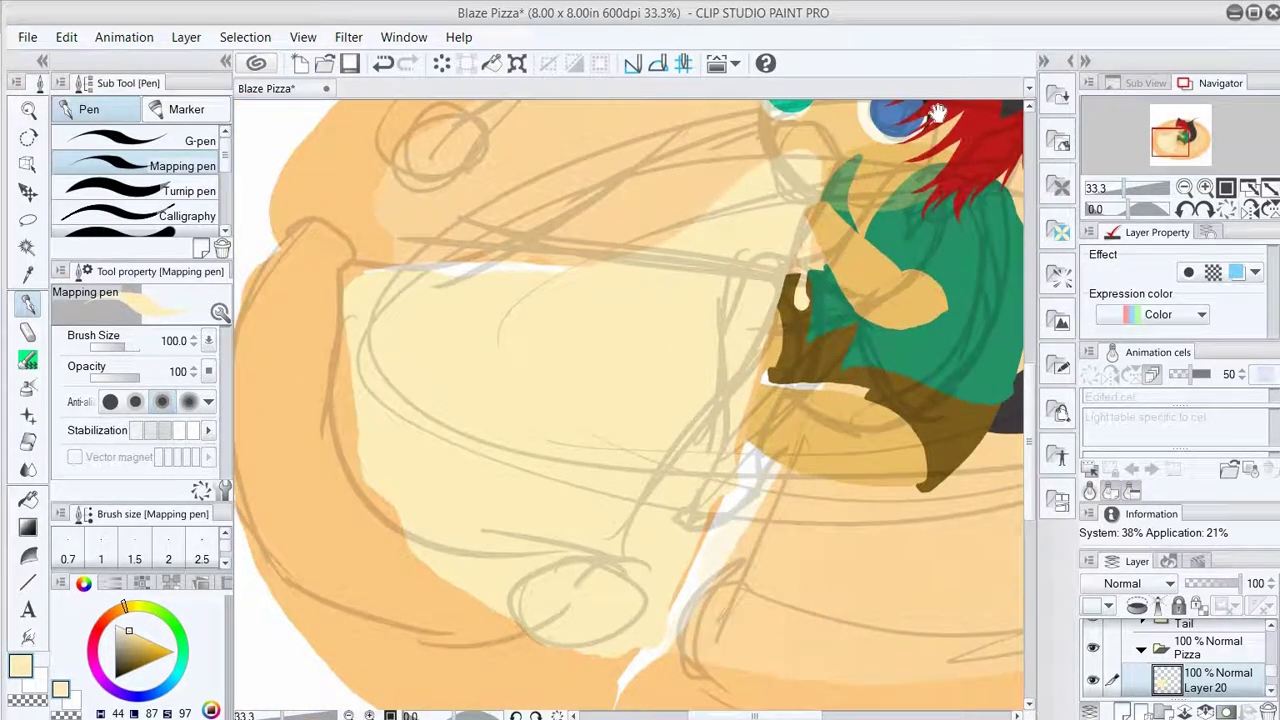
Stamp a darker blue pupil in the near eye with the Milli pen at size 130 on a new Multiply layer above the irises.
left_click_drag(937, 112, 599, 425)
key("ctrl+alt+0")
key("o")
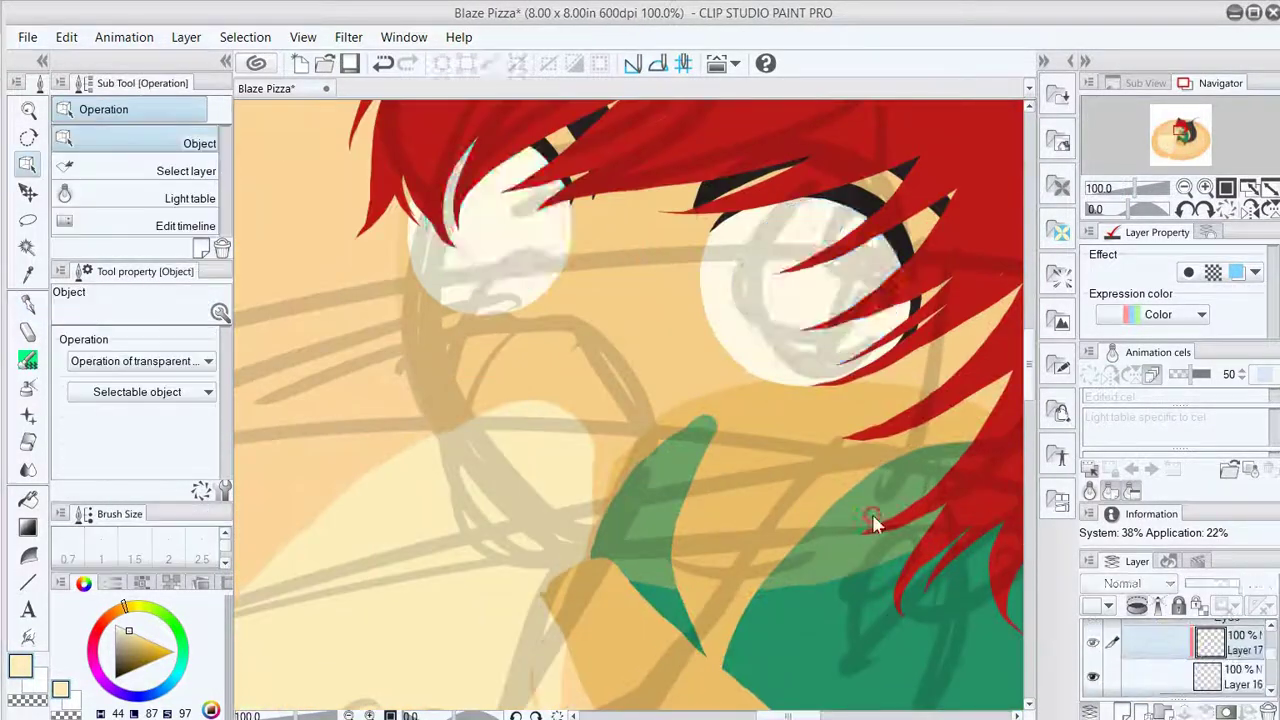
key("w")
key("ctrl+shift+n")
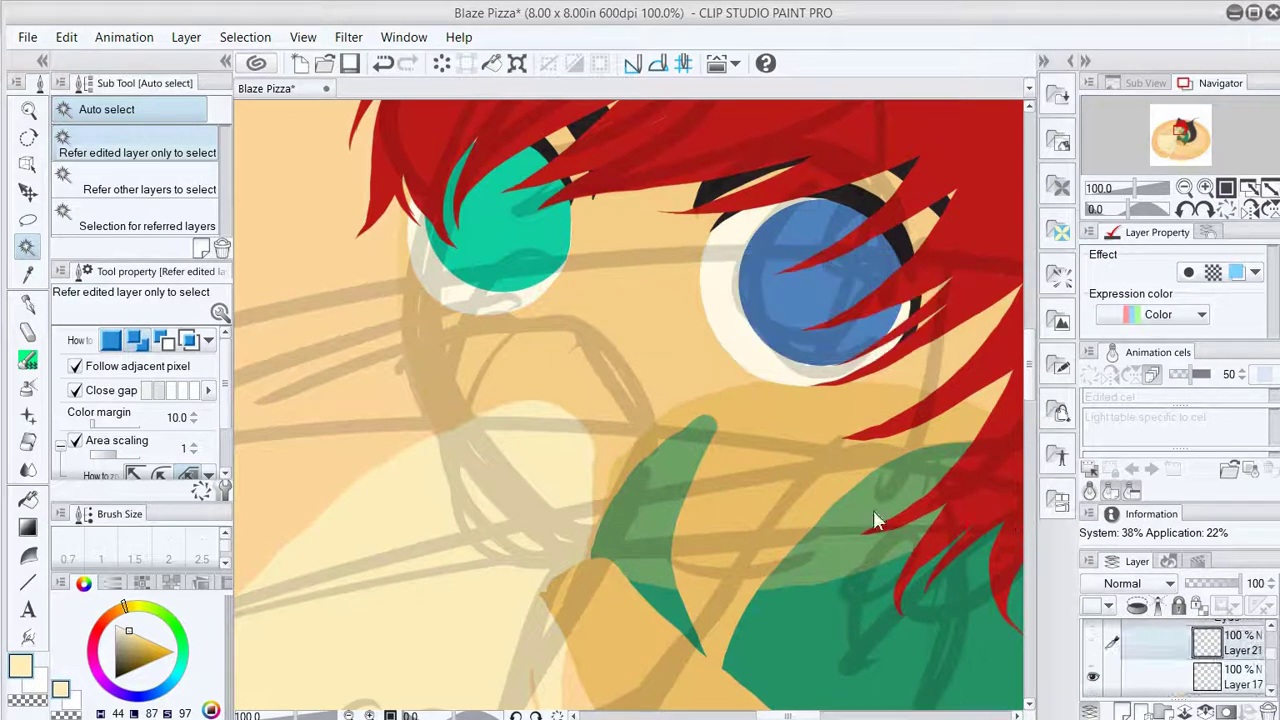
key("p")
left_click(815, 288, "alt")
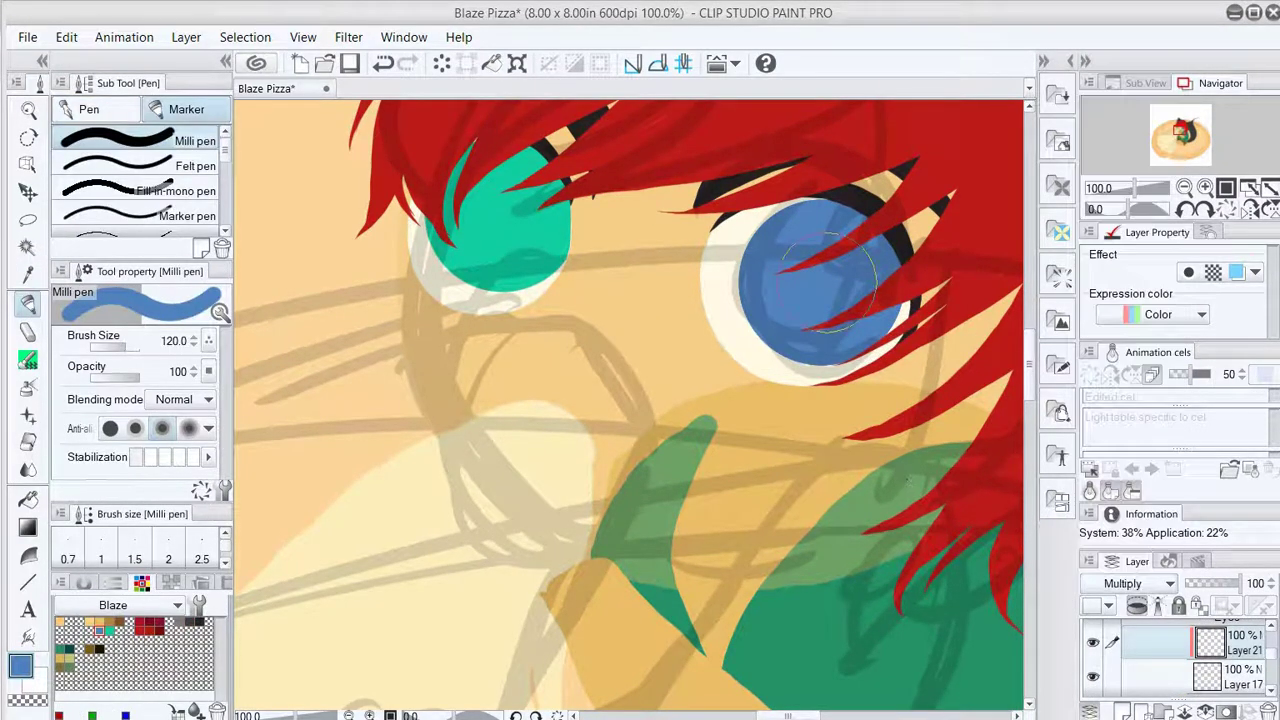
left_click(828, 283)
key("ctrl+z")
left_click(209, 340)
left_click(822, 282)
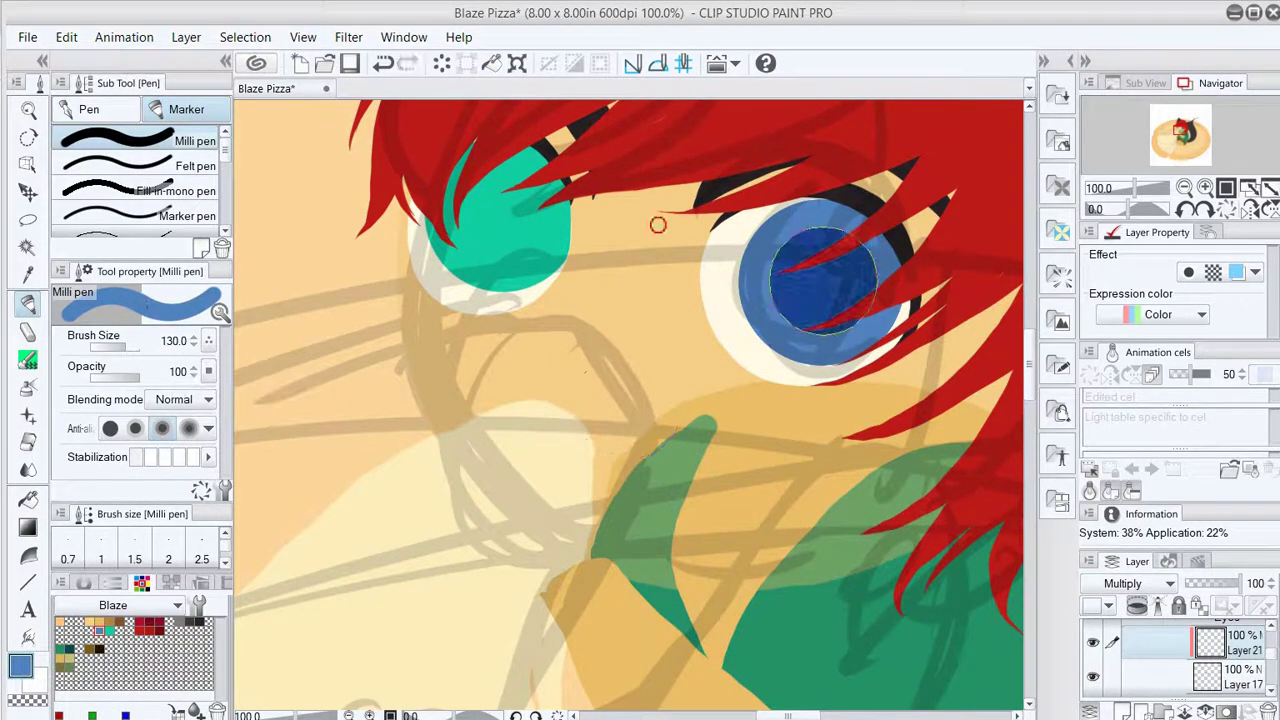
Stamp a darker teal pupil in the far eye on the same Multiply layer, and darken both irises with larger discs on another Multiply layer.
left_click(505, 215, "alt")
left_click(505, 215)
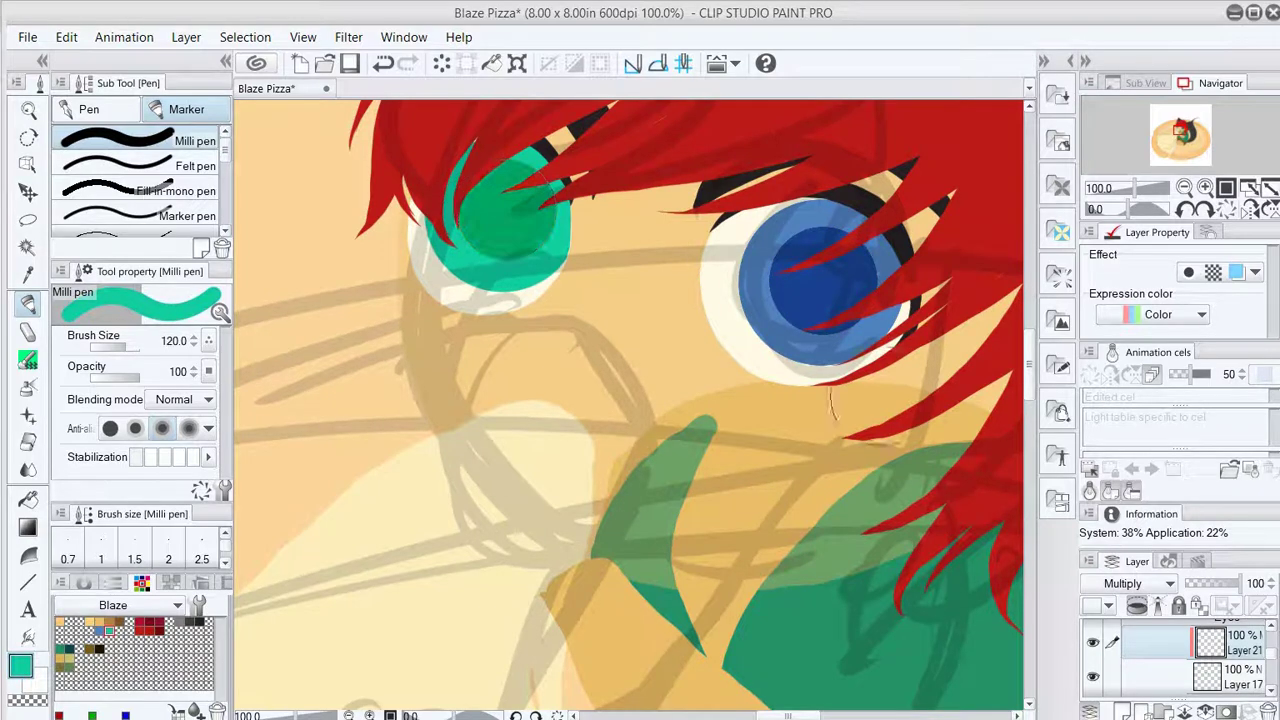
key("ctrl+z")
left_click(505, 215)
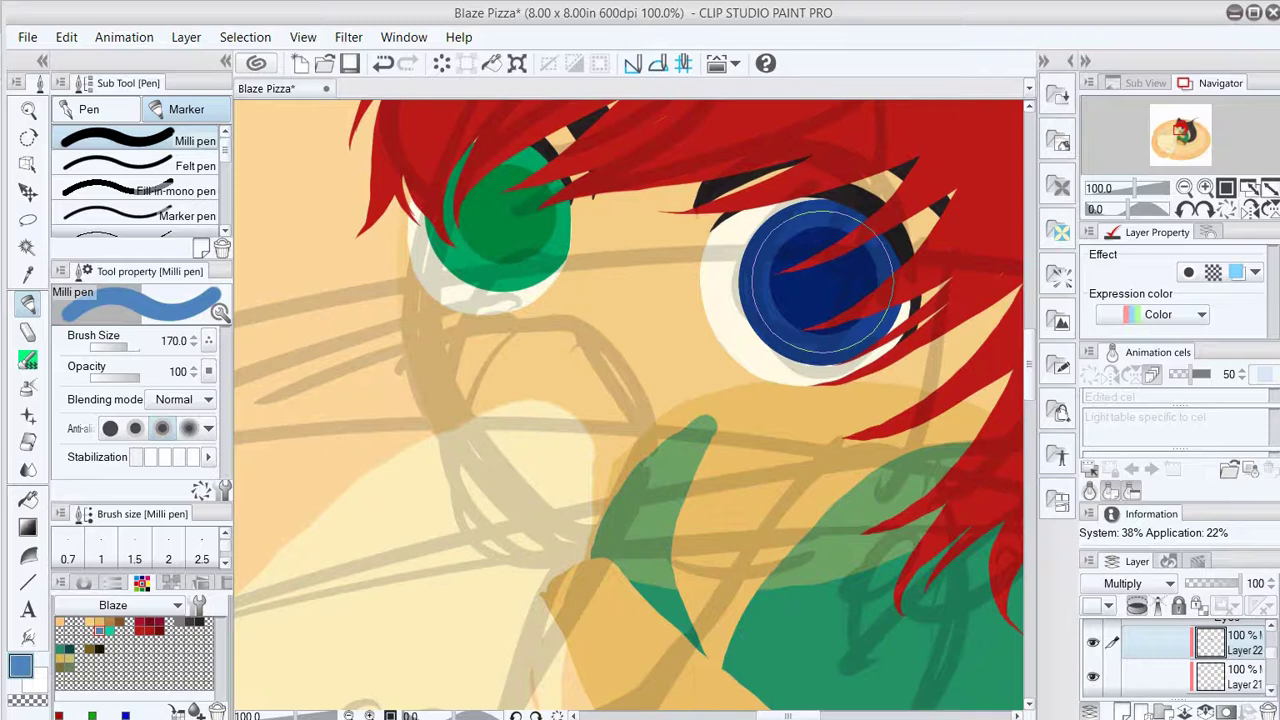
Erase the centres of the larger dark discs with the Hard eraser to leave thin rims around both irises, and retouch the teal iris's edge.
key("e")
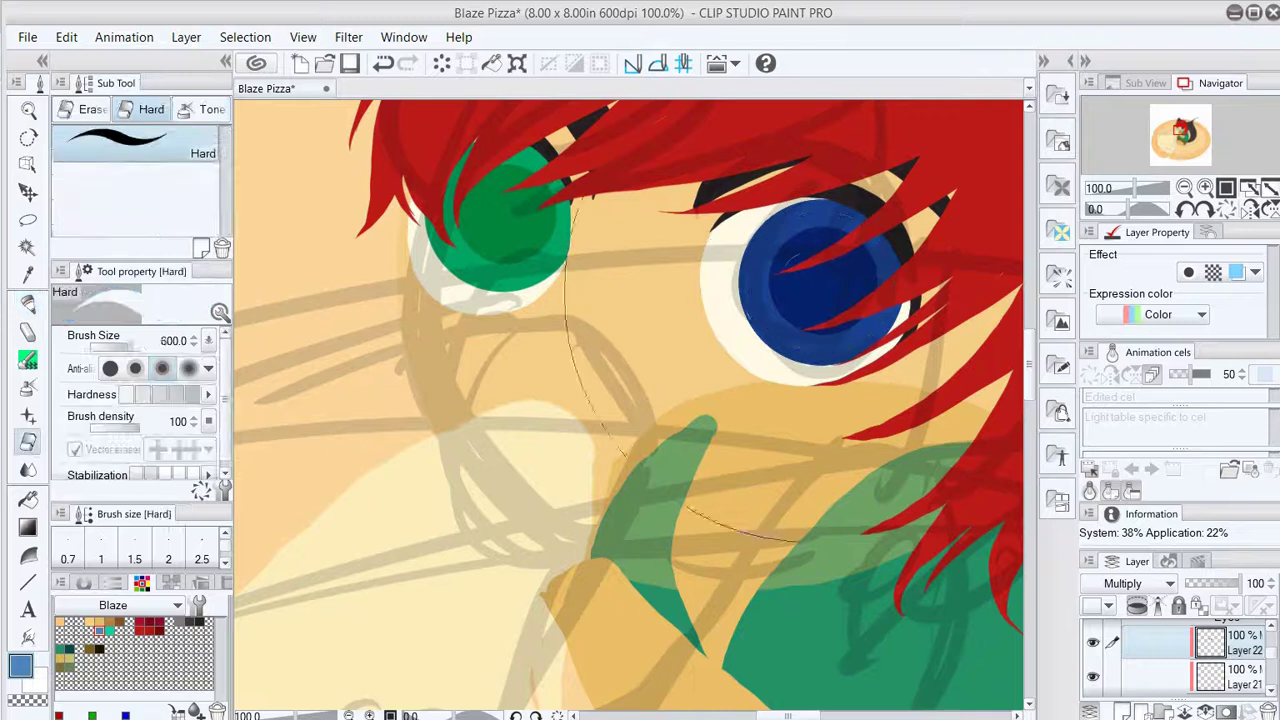
left_click(818, 280)
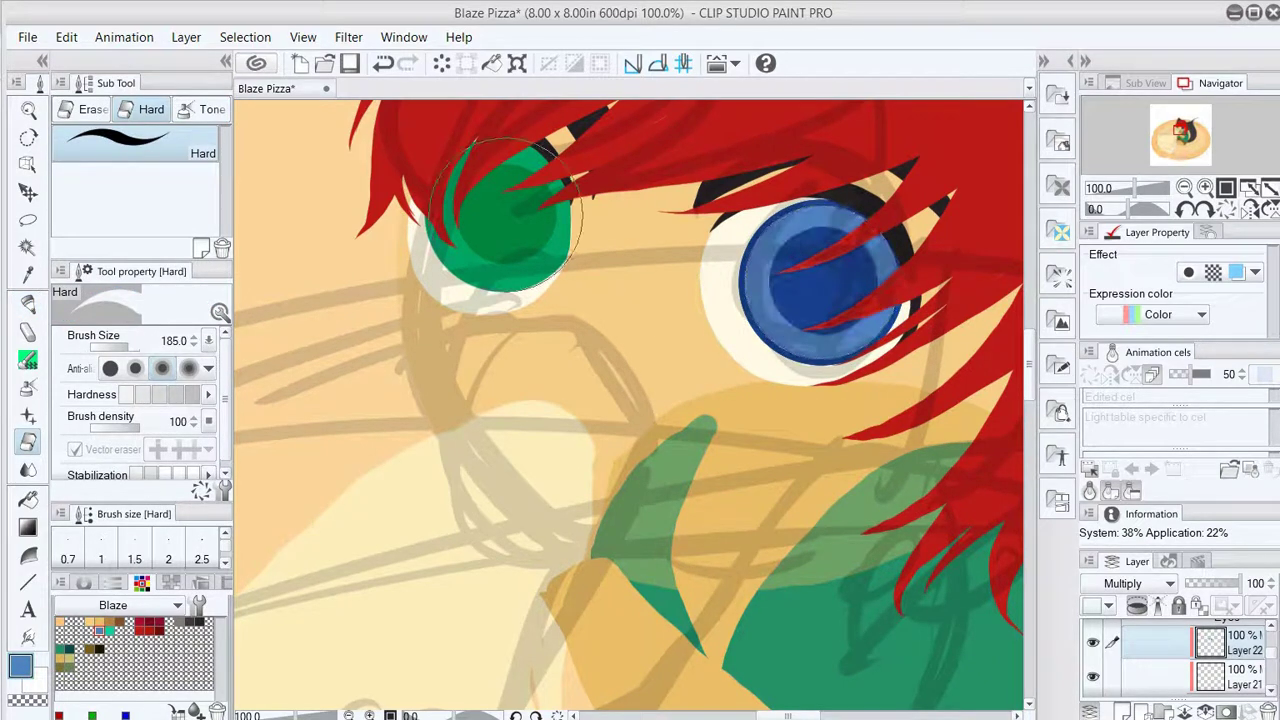
left_click(560, 240, "alt")
key("p")
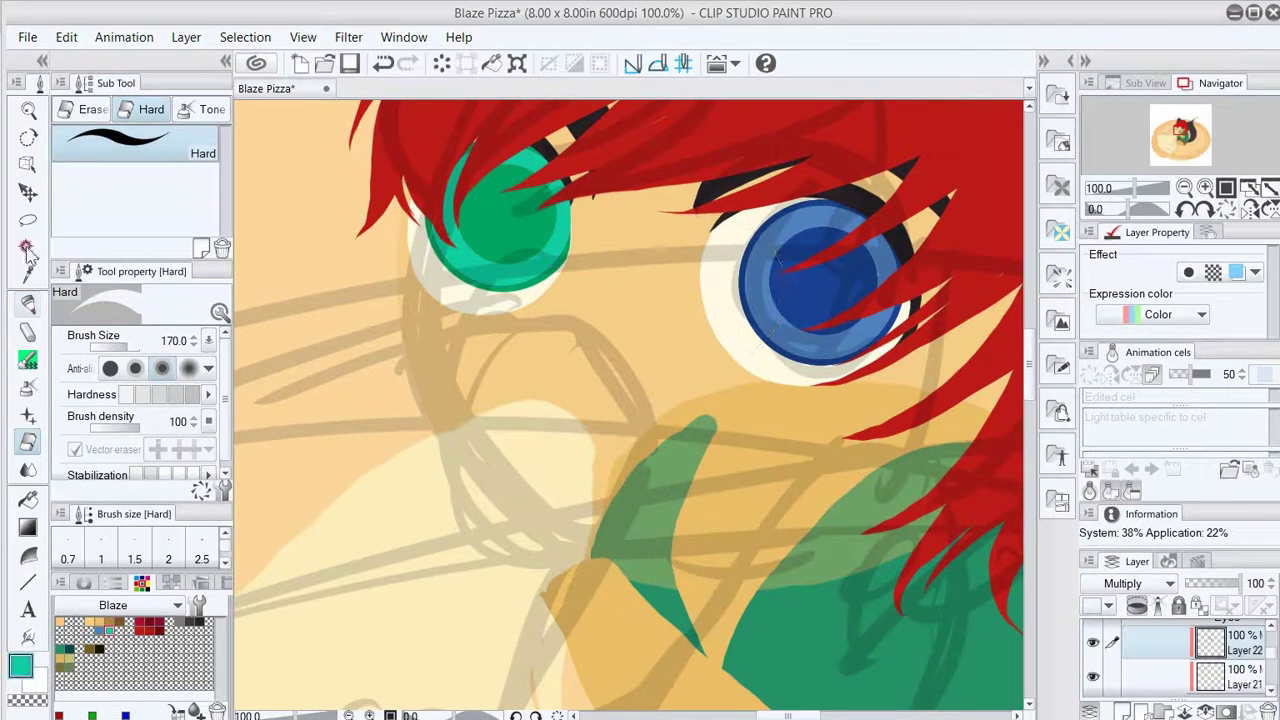
left_click(564, 246, "ctrl+shift")
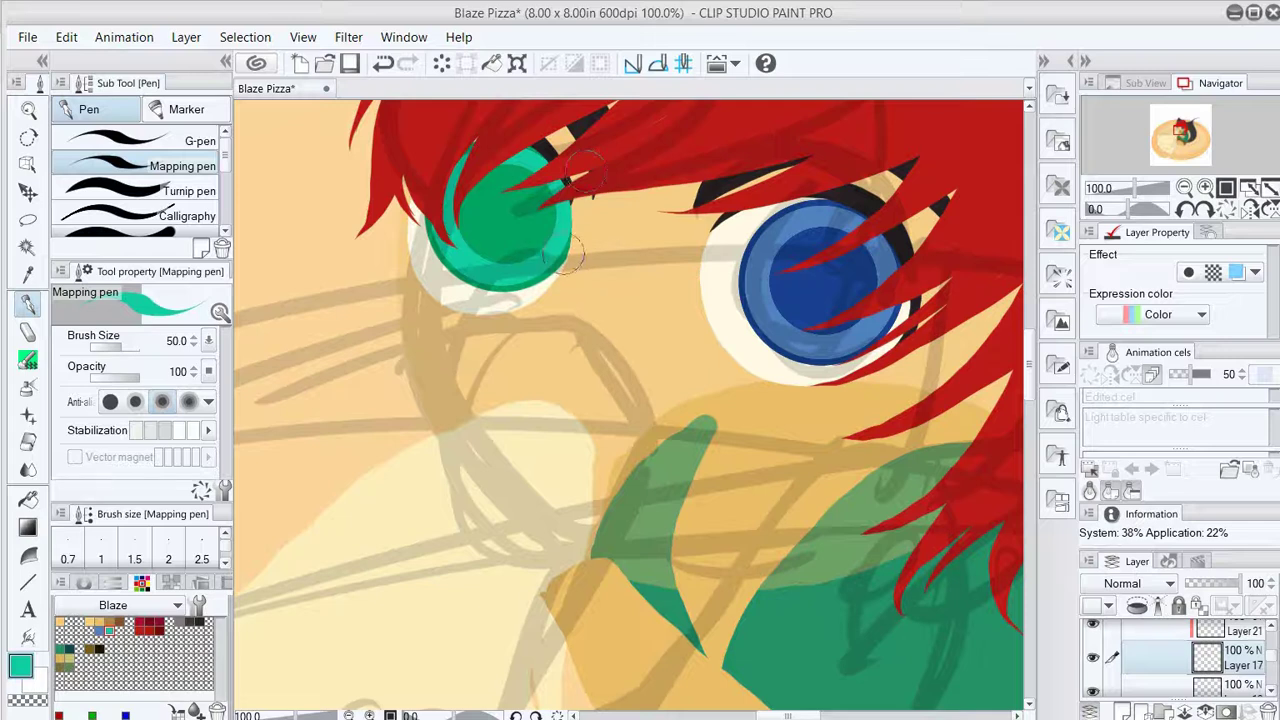
Shade both irises with Milli pen discs at size 200 on Multiply layers, fading their lower parts with the Soft eraser at size 170.
key("e")
key("ctrl+z")
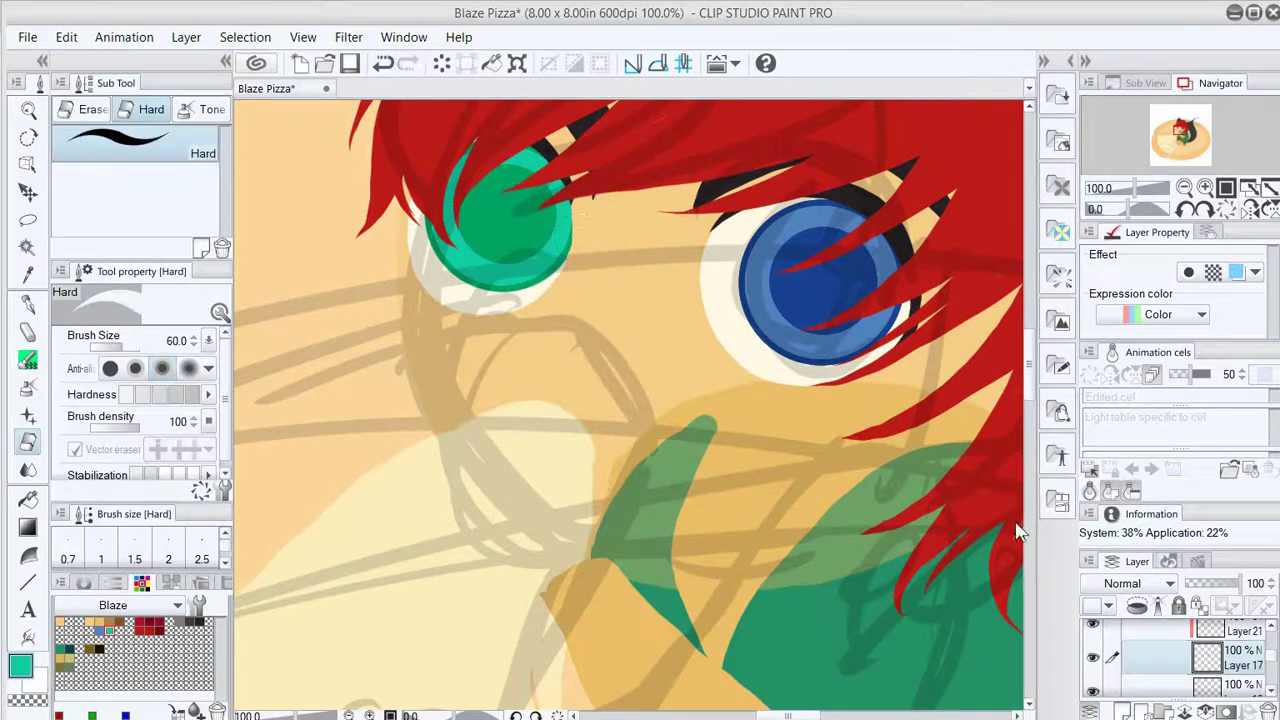
left_click(1018, 532, "ctrl+shift")
key("p")
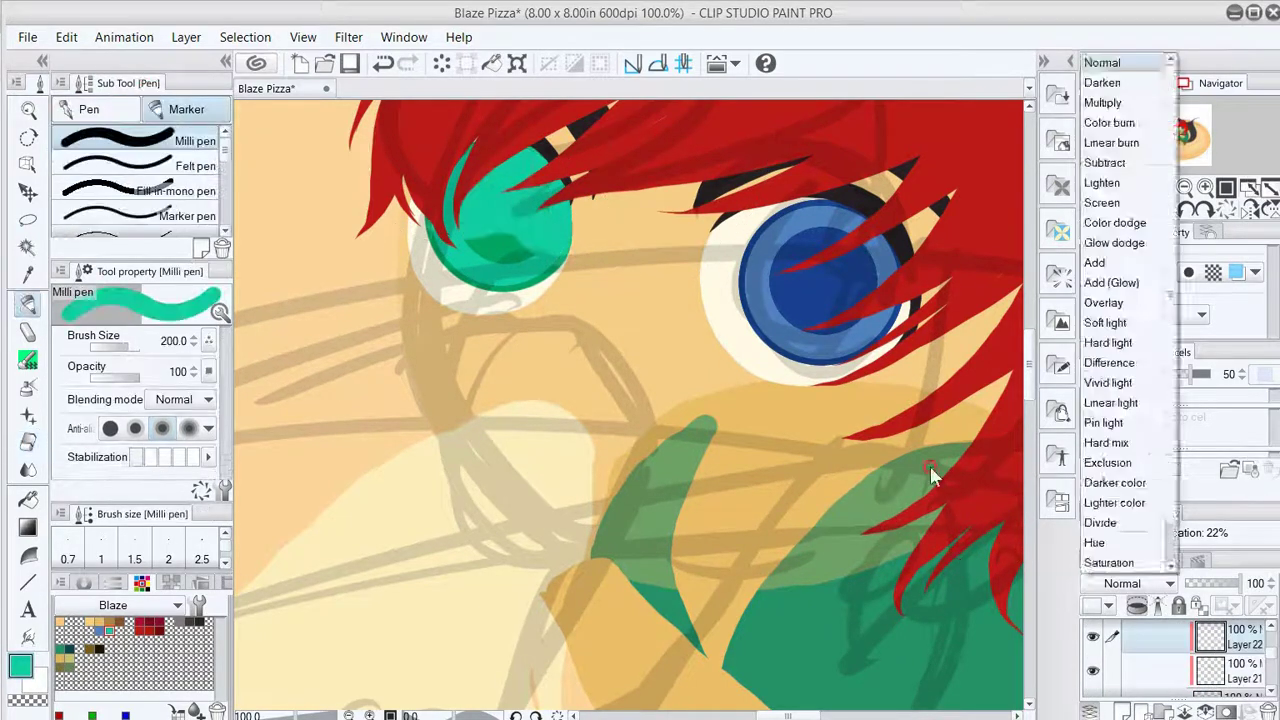
key("e")
left_click(498, 285, "ctrl+shift")
left_click(808, 371, "alt")
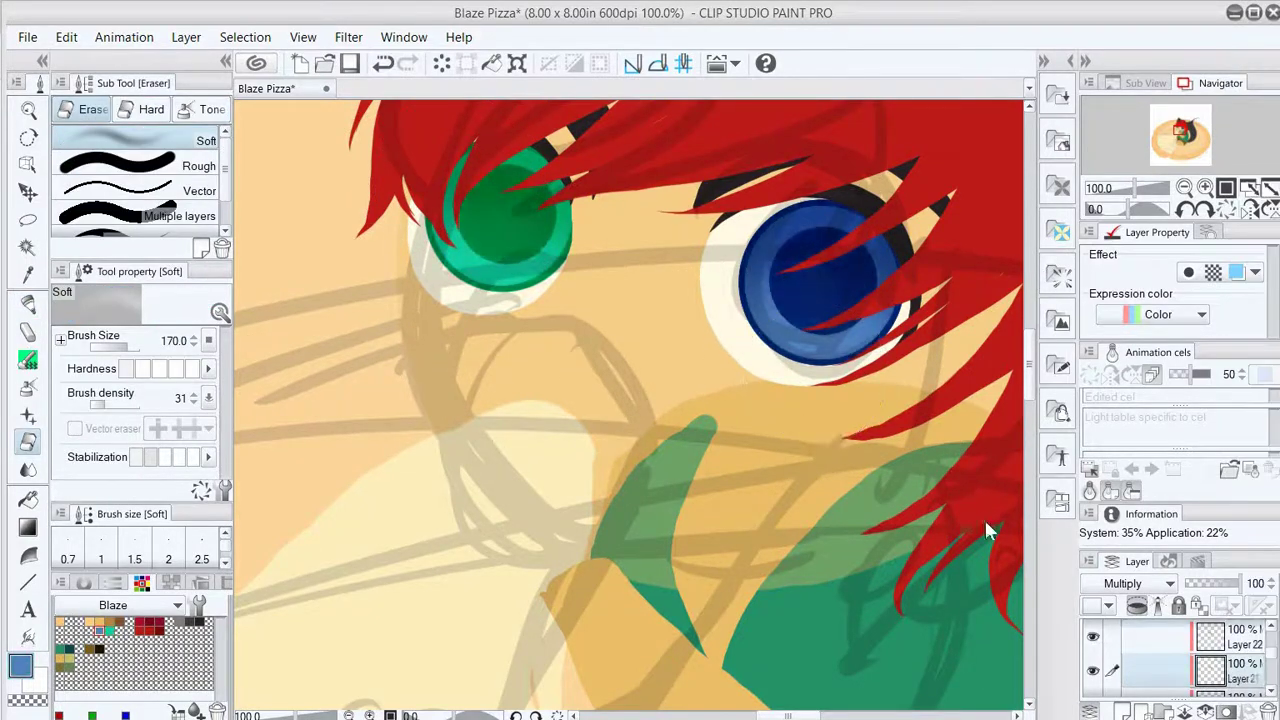
left_click(904, 575, "ctrl+shift")
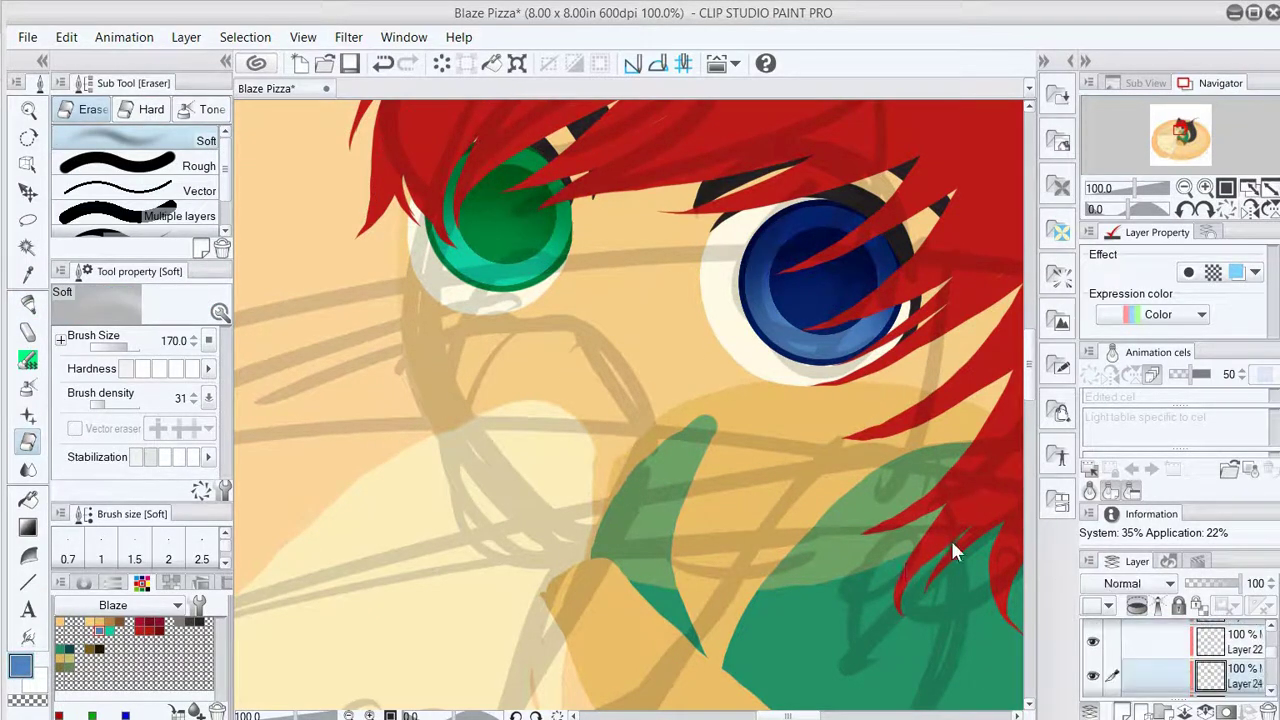
Set the iris highlight layer to Screen and paint fine light-blue streaks along the blue iris's lower rim with the Mapping pen.
left_click(905, 540, "ctrl+shift")
left_click(1122, 583)
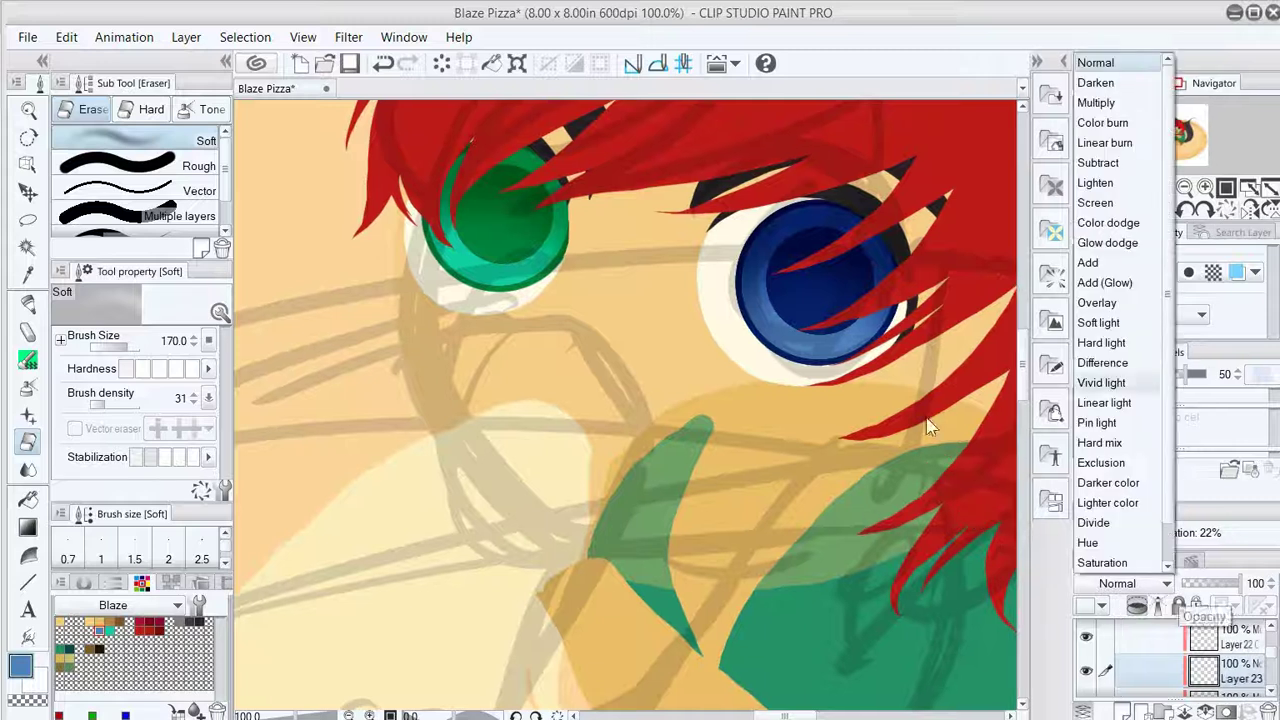
left_click(1095, 202)
key("p")
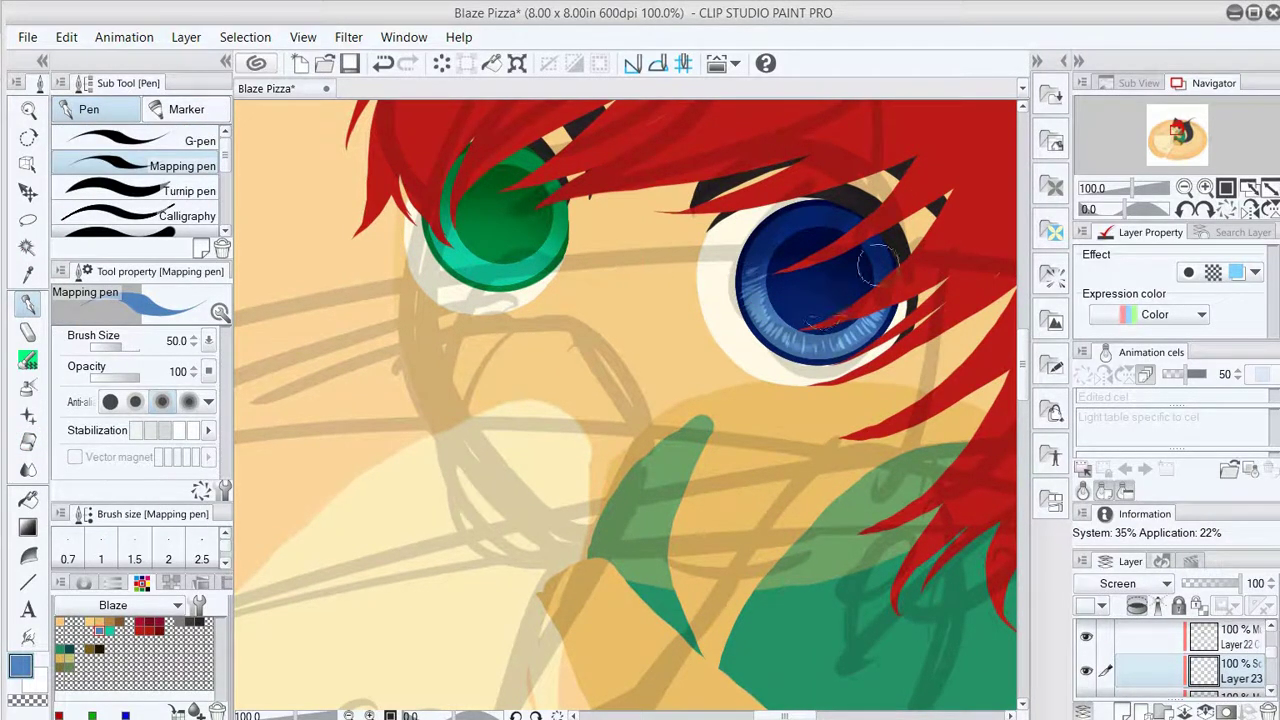
Sample the teal iris's colour and paint matching light streaks along its lower rim on the Screen layer, softening them with the Soft eraser.
left_click(447, 254, "alt")
key("b")
key("p")
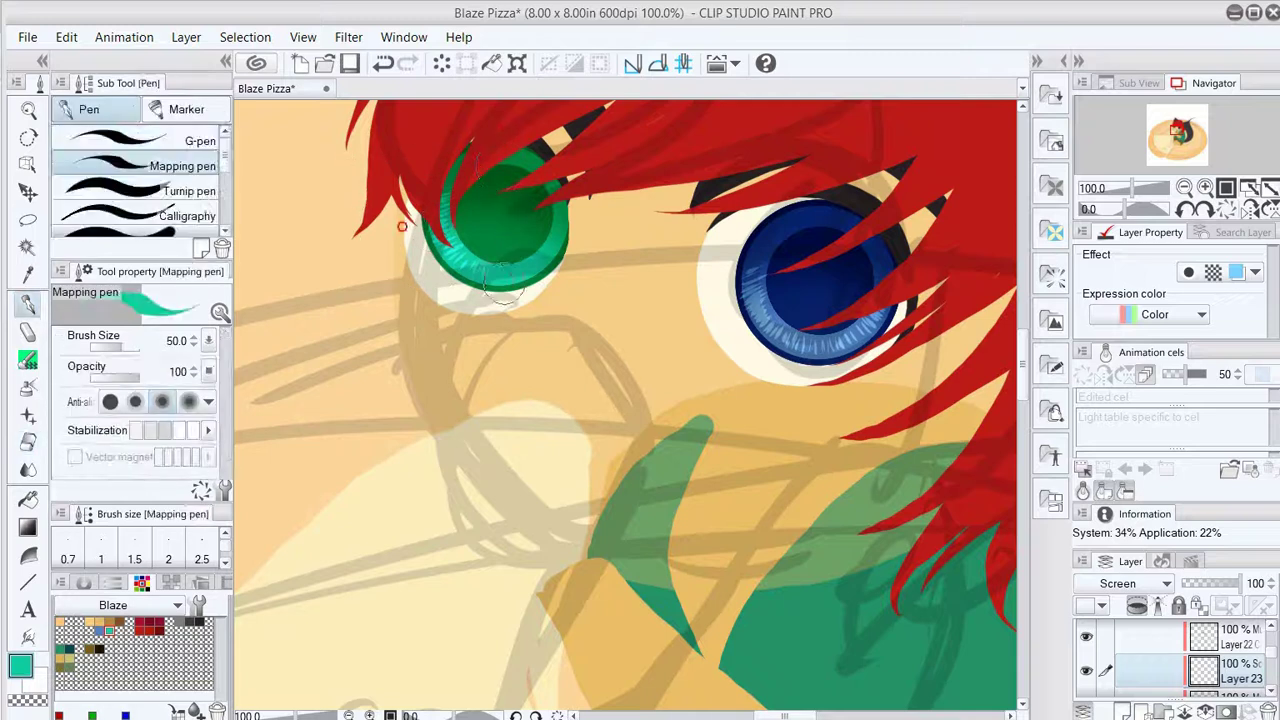
key("b")
key("e")
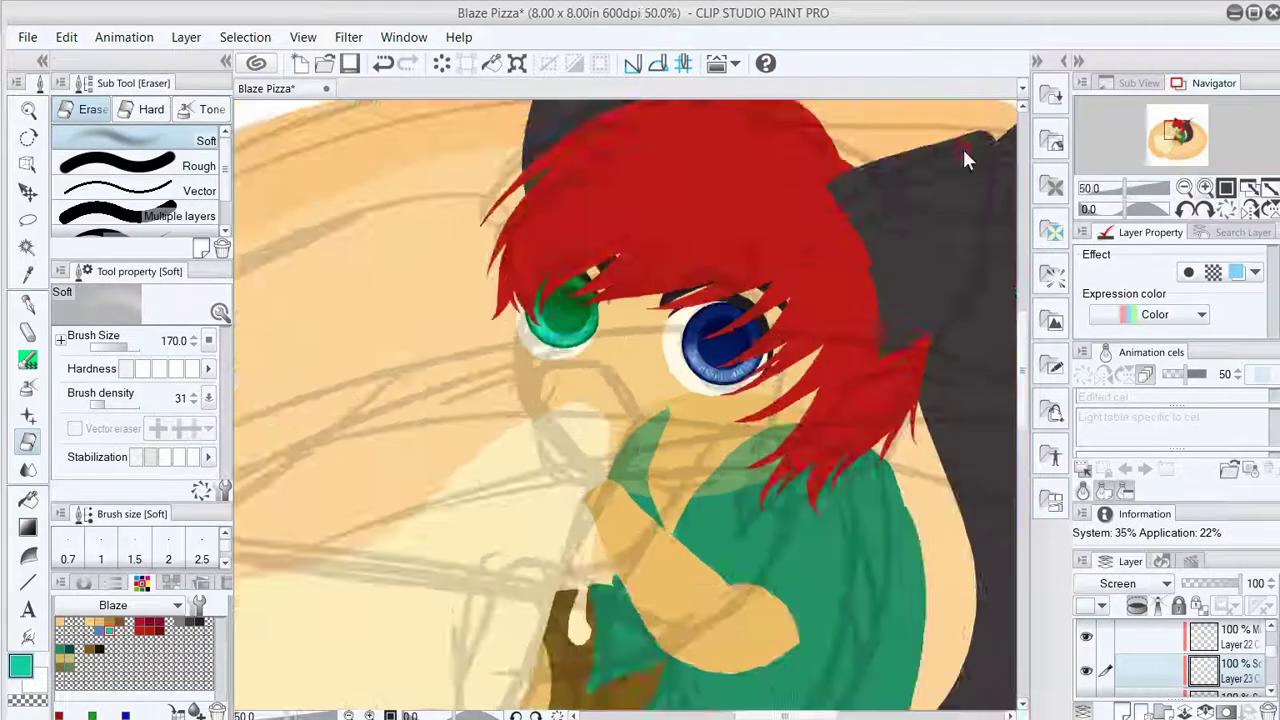
Add one large and two smaller white highlights to each eye with the Milli pen on a new layer, retouching them with the Hard eraser.
left_click(968, 575, "ctrl+shift")
key("p")
left_click_drag(520, 172, 548, 205)
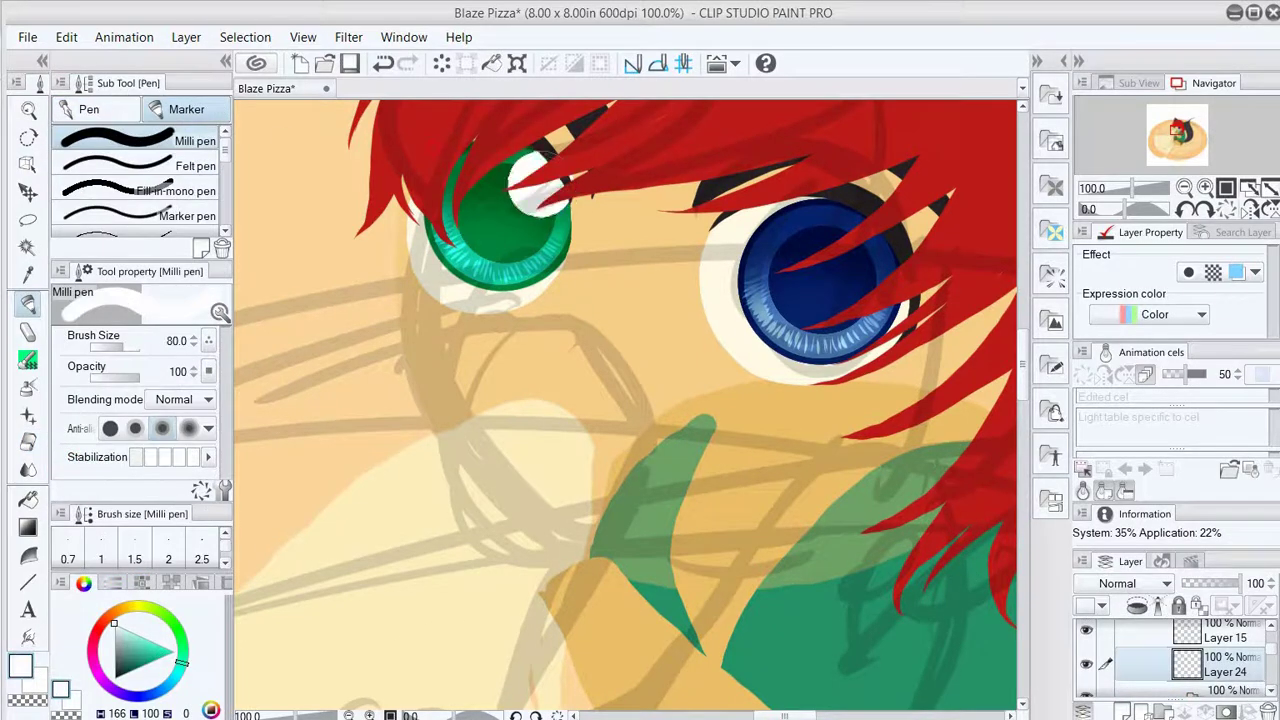
left_click_drag(855, 245, 878, 272)
left_click(820, 235)
left_click(497, 190)
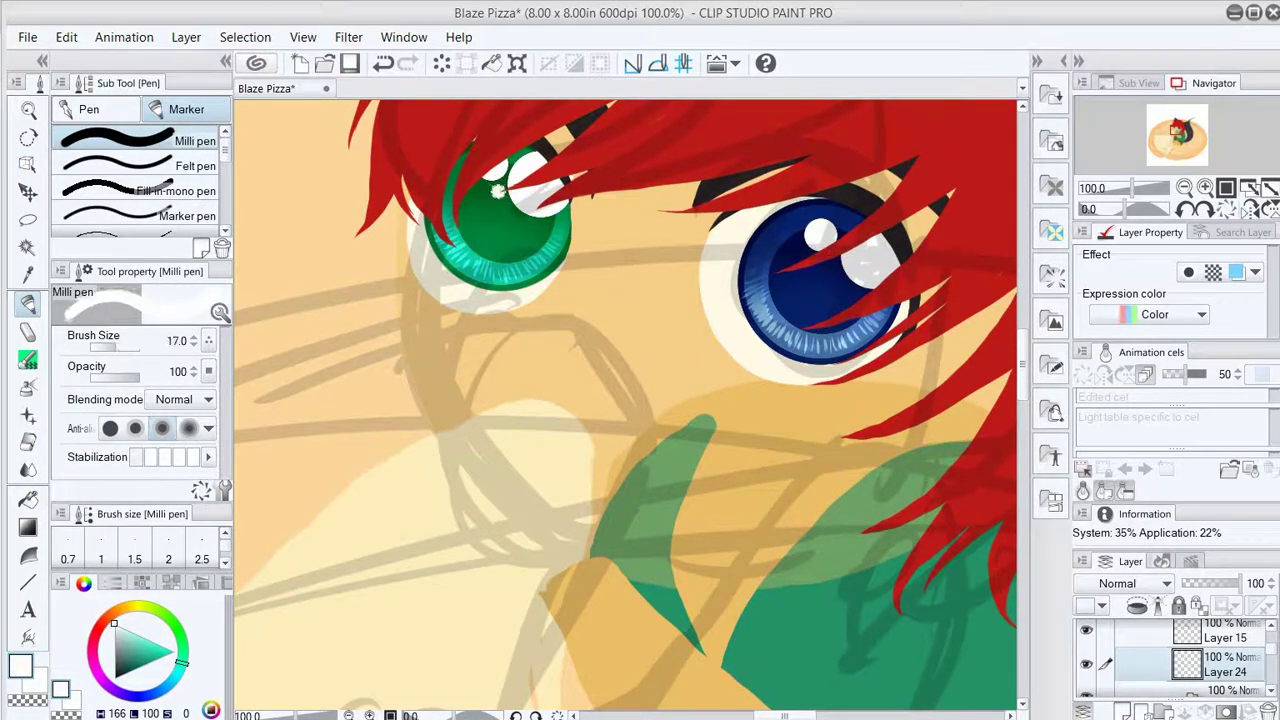
key("e")
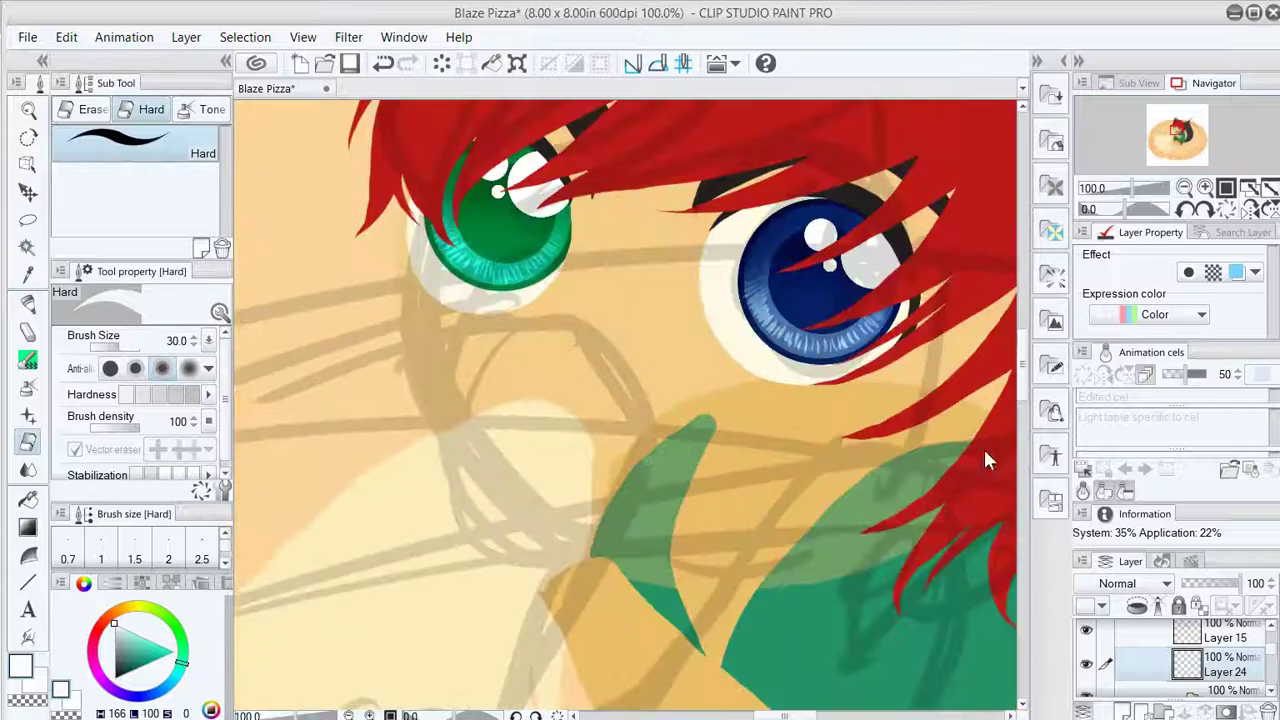
Trim the lower edges of both eye whites on their layer with the Hard eraser at size 50.
left_click(994, 520, "ctrl+shift")
key("minus")
key("minus")
key("minus")
key("minus")
key("minus")
scroll(985, 161, "down", 1)
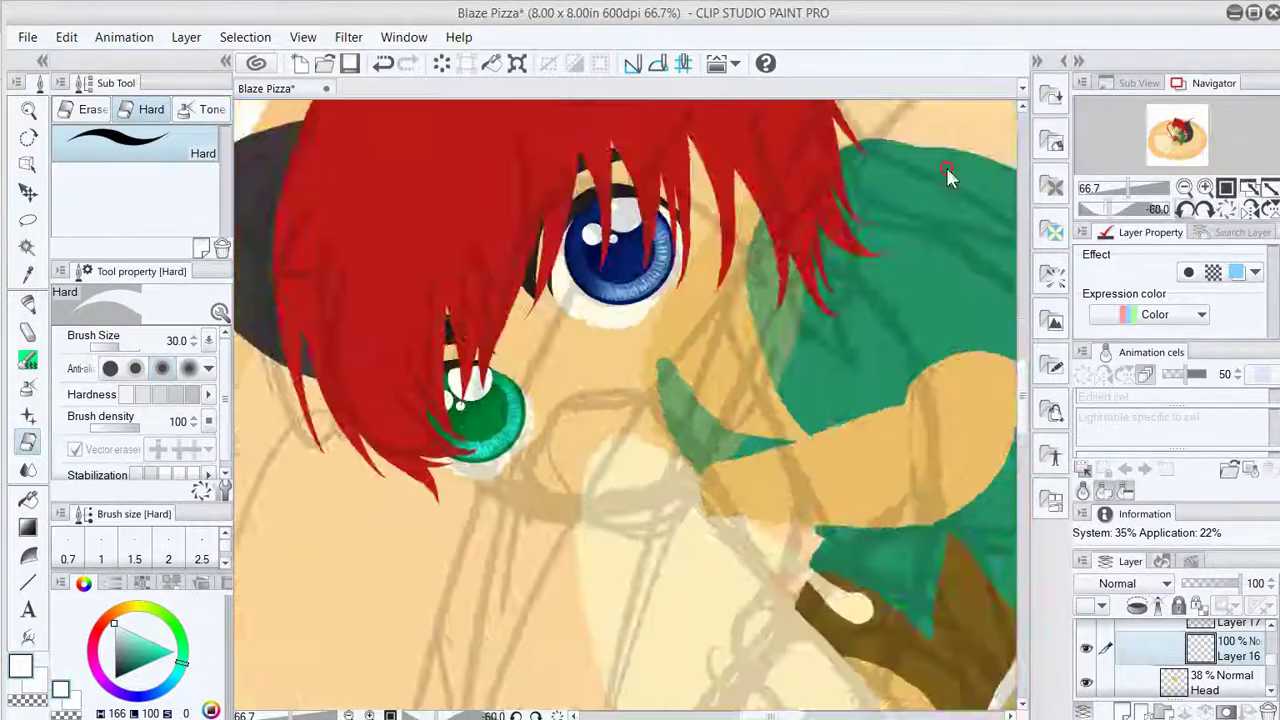
key("bracketright")
key("bracketright")
mouse_move(600, 369)
left_mouse_down()
mouse_move(958, 165)
mouse_move(668, 307)
left_mouse_up()
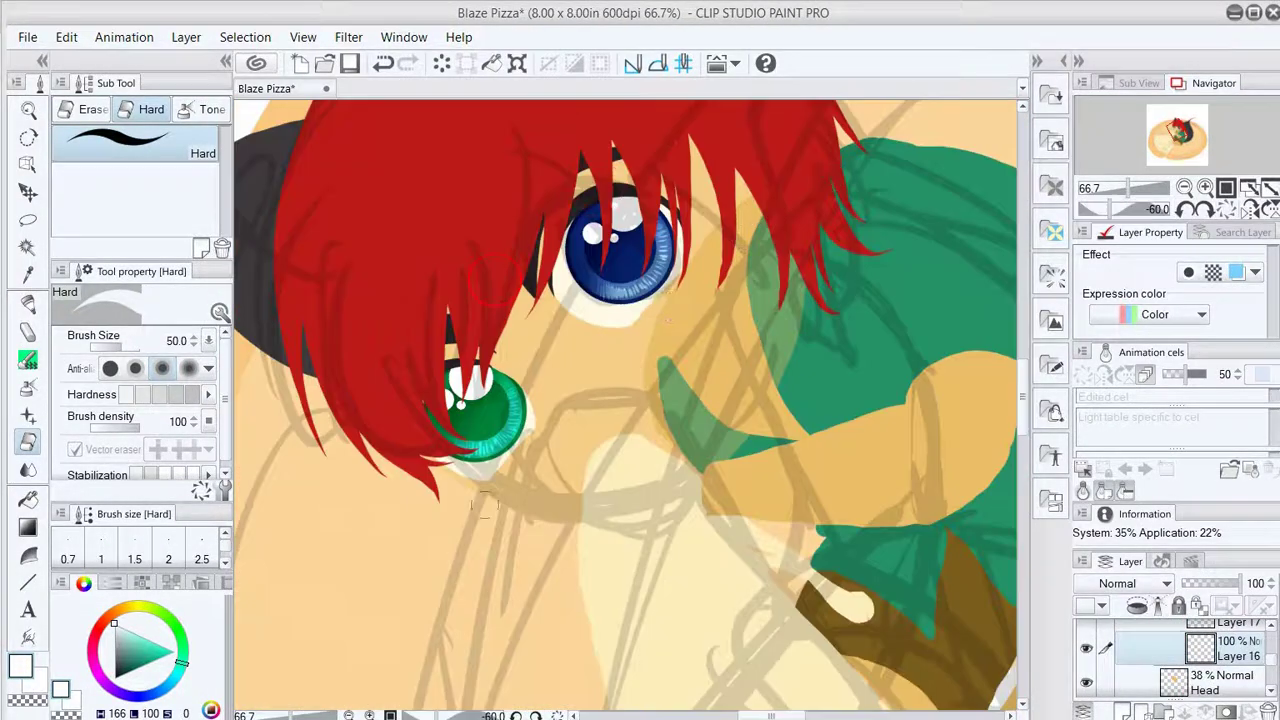
Shade the eye whites in grey with the G-pen on a new clipped layer set to Multiply at 60% opacity, cleaning up with the Hard eraser.
key("ctrl+0")
scroll(943, 130, "up", 5)
scroll(943, 130, "down", 3)
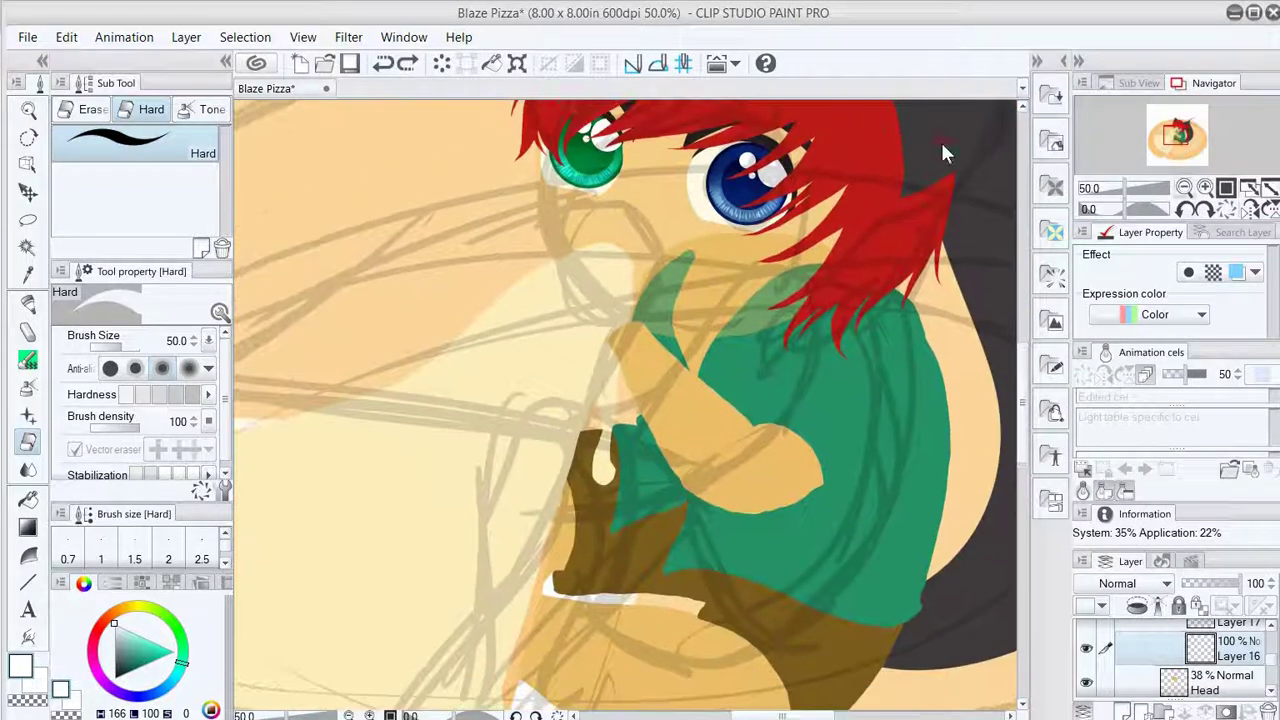
scroll(943, 153, "down", 1)
key("p")
scroll(948, 122, "up", 3)
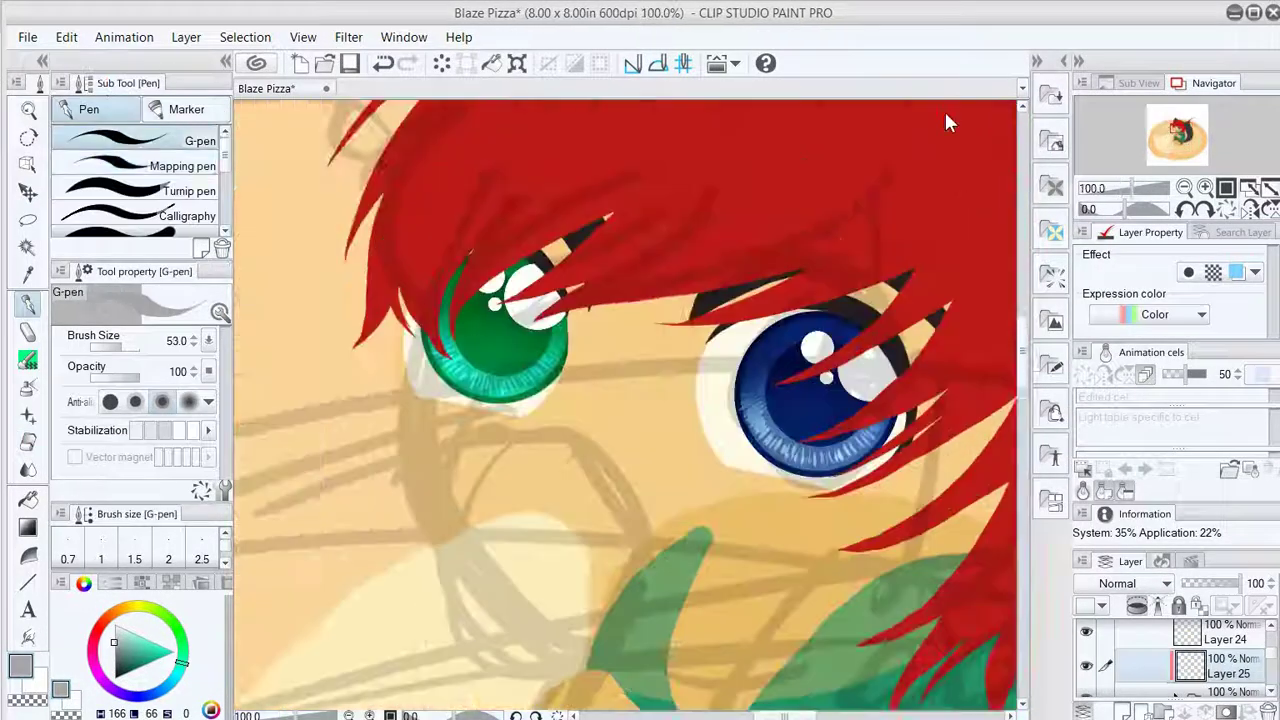
left_click_drag(950, 122, 540, 410)
key("e")
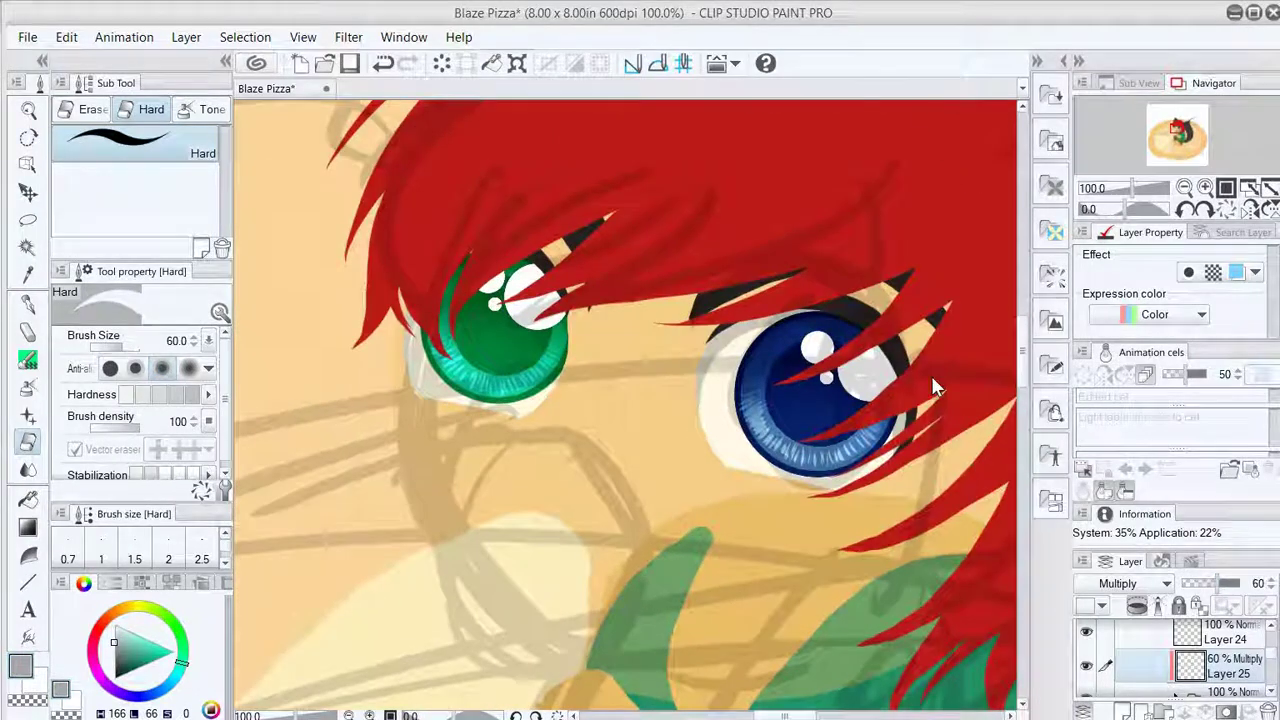
Select the Face folder and save the illustration.
scroll(930, 140, "down", 4)
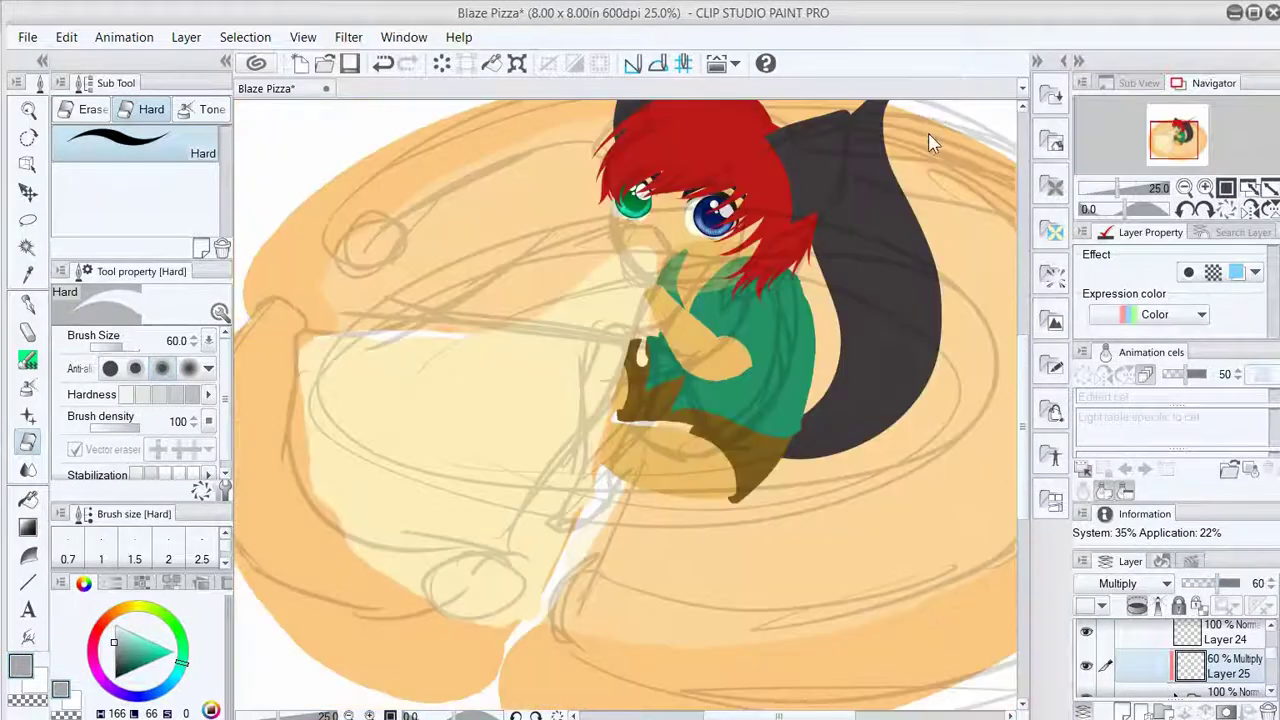
key("alt+bracketright")
key("alt+bracketright")
key("alt+bracketright")
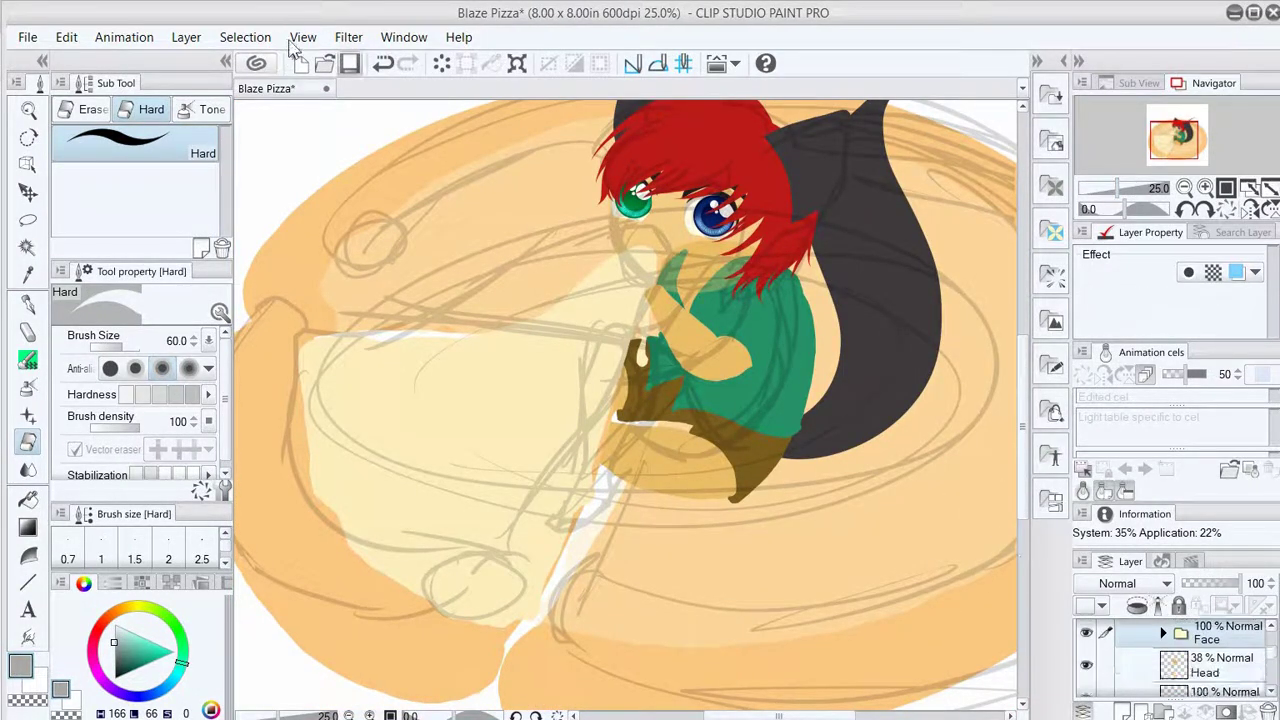
left_click(350, 63)
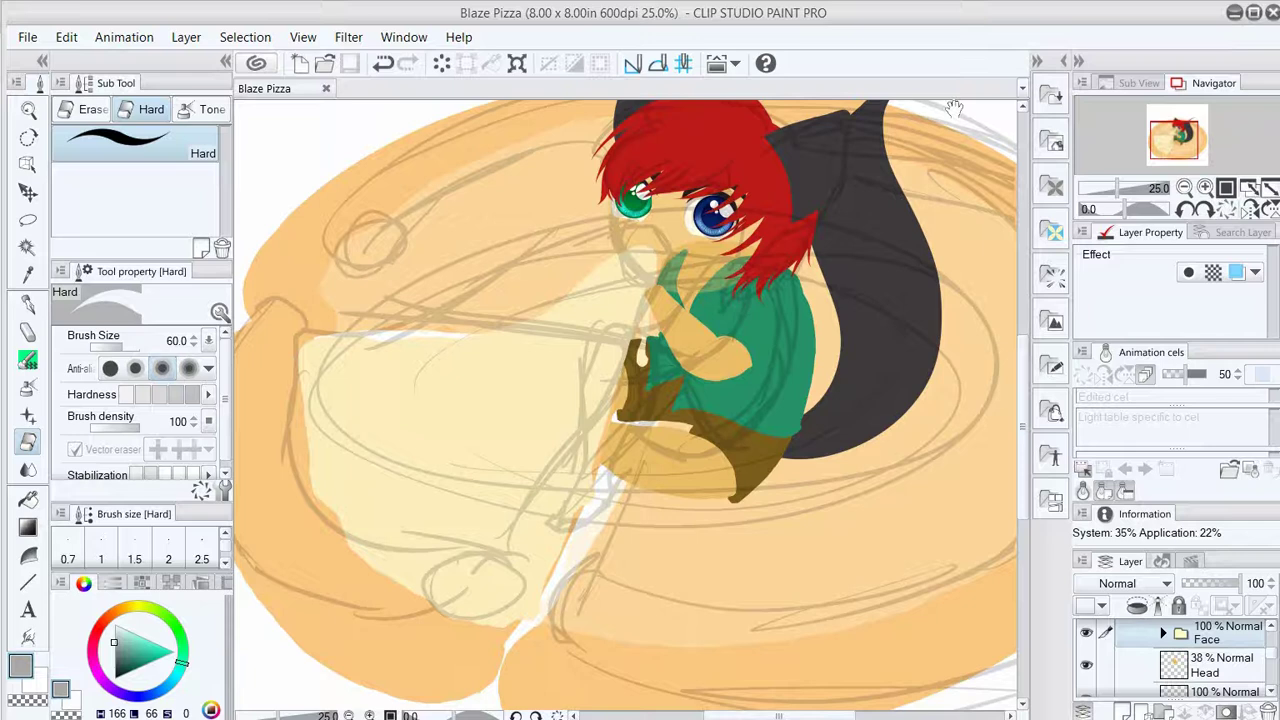
Set the Head layer's opacity to 100% and refine the face's muzzle and cheek outline with the skin-coloured G-pen and the eraser.
scroll(983, 531, "up", 1)
key("alt+bracketleft")
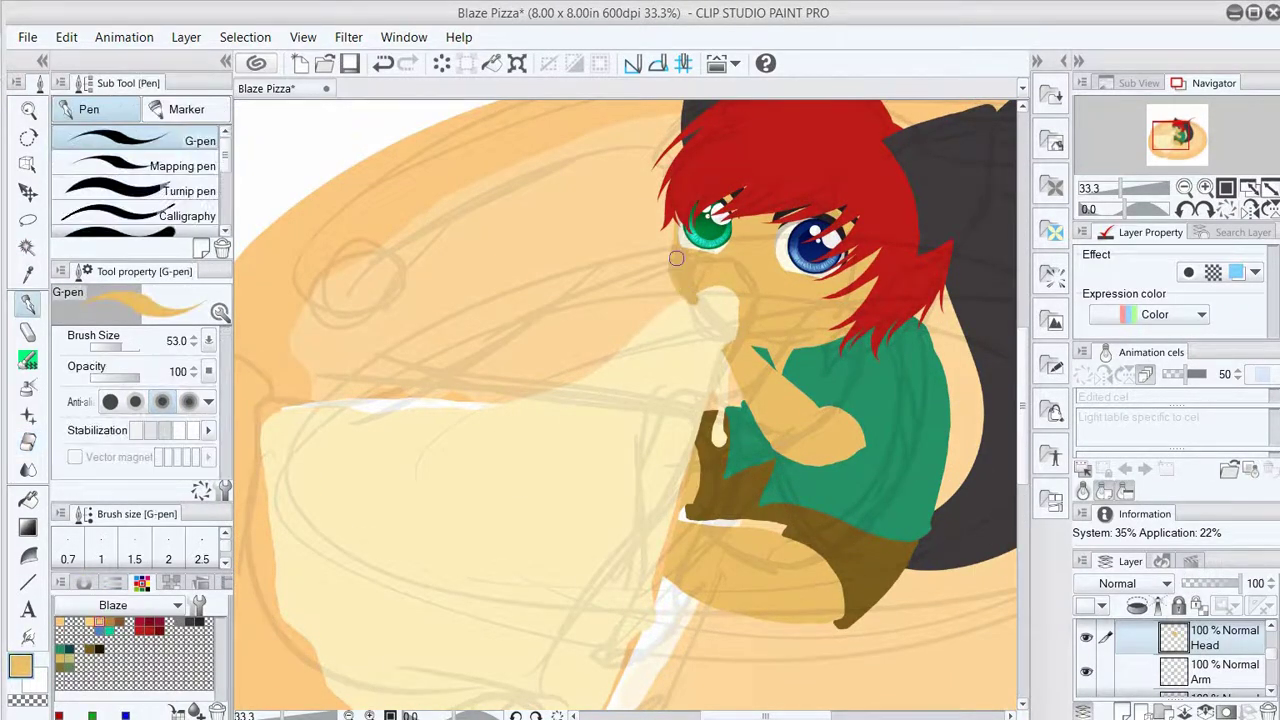
key("e")
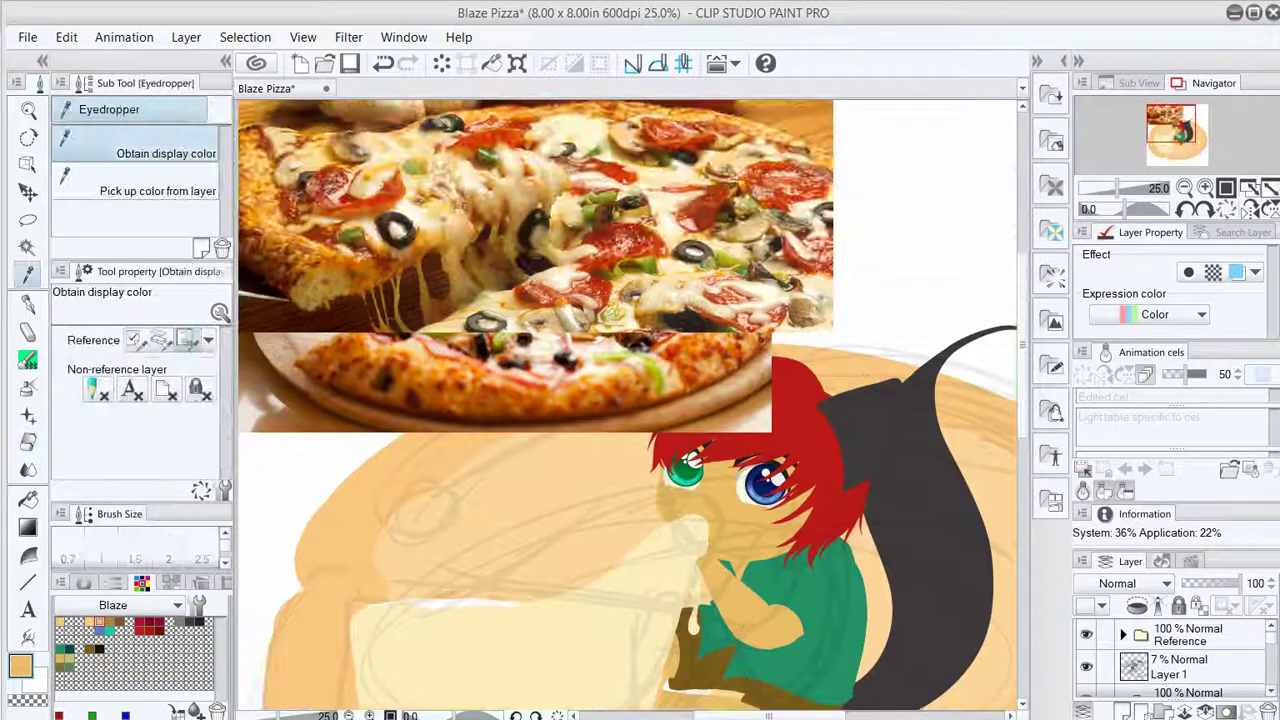
Sample topping colours from the pizza reference photos and store them as swatches in the Blaze colour set.
key("ctrl+z")
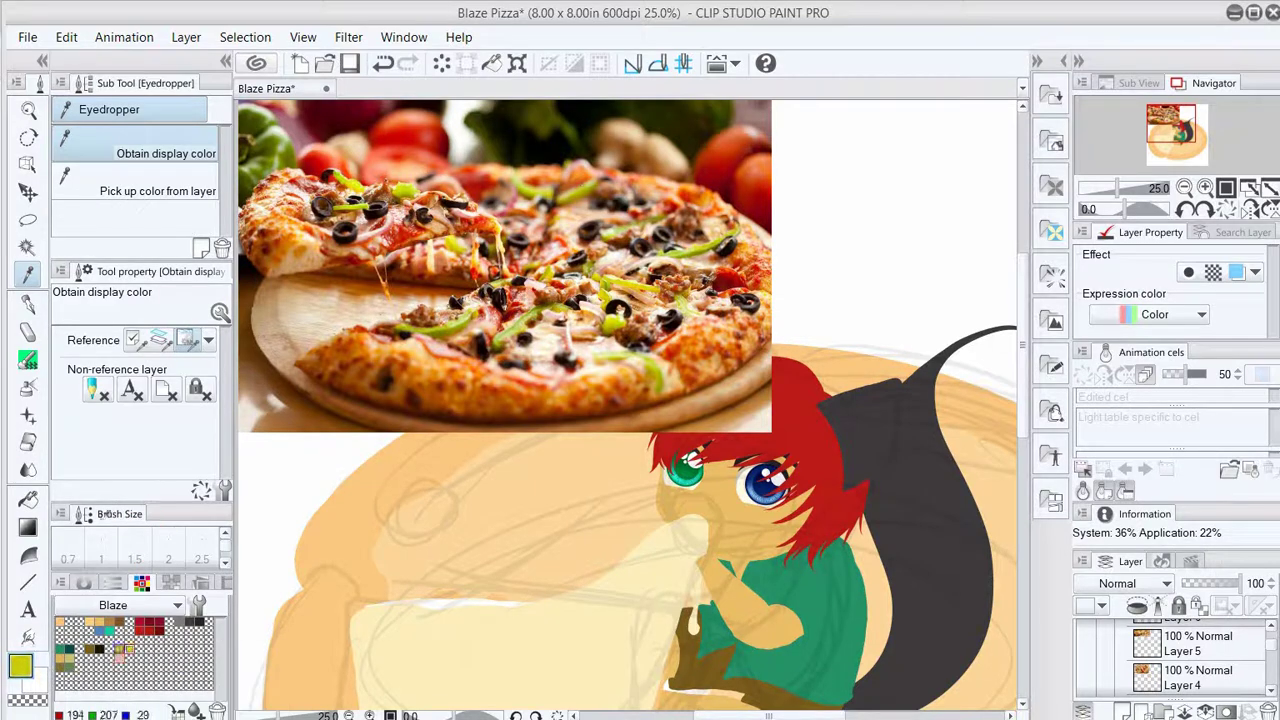
left_click(122, 648)
left_click(120, 658)
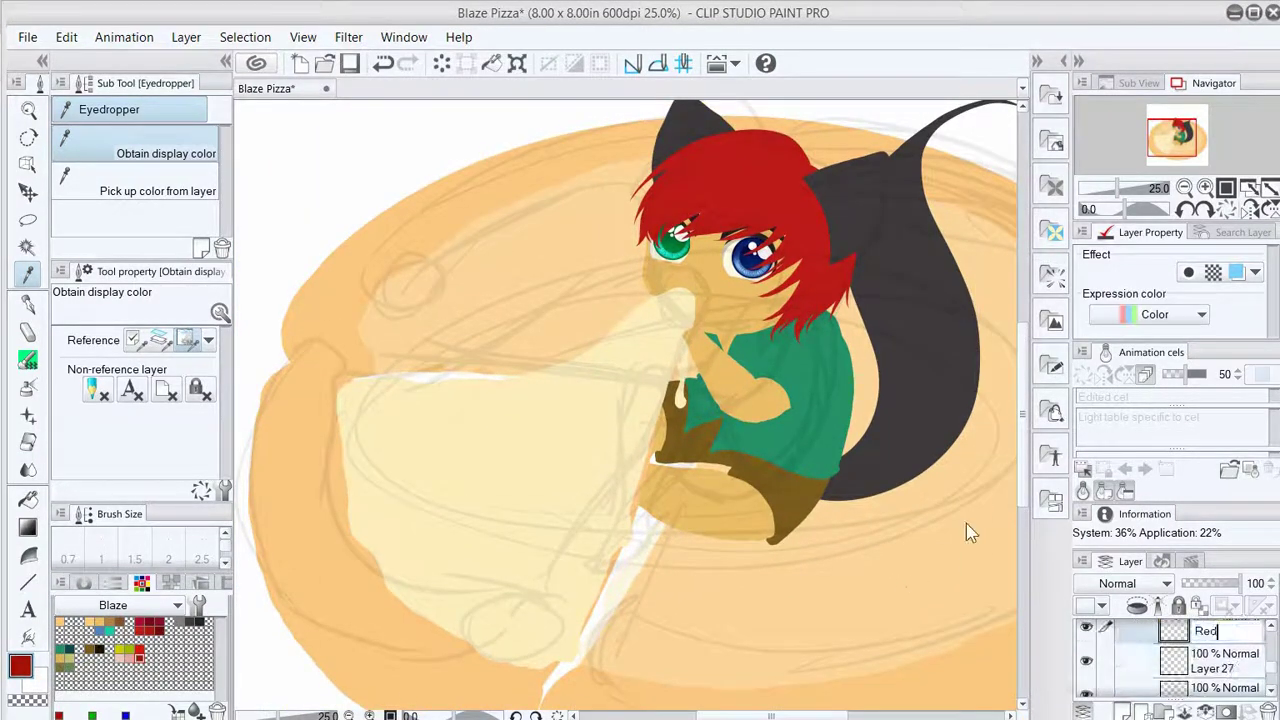
Name the new topping layer Red and paint small square red pieces on the slice and the pizza behind it with the G-pen.
key("Return")
key("p")
left_click_drag(478, 594, 488, 602)
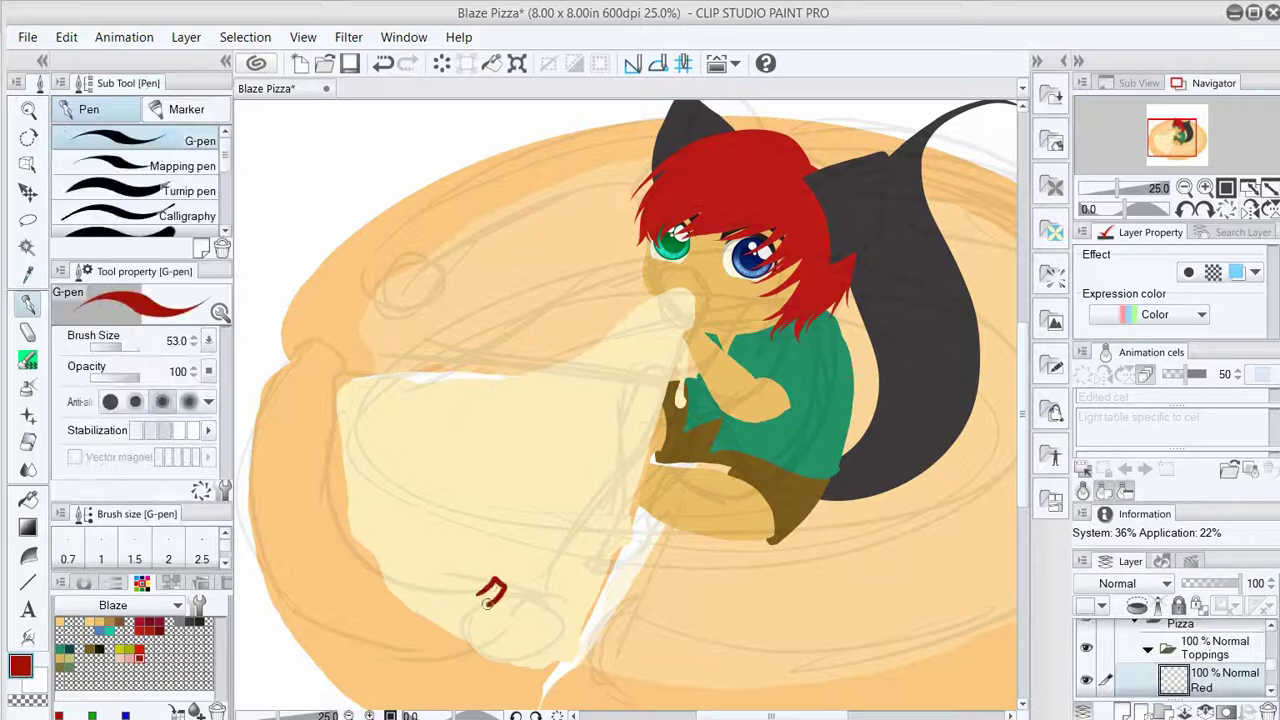
left_click(598, 229)
key("e")
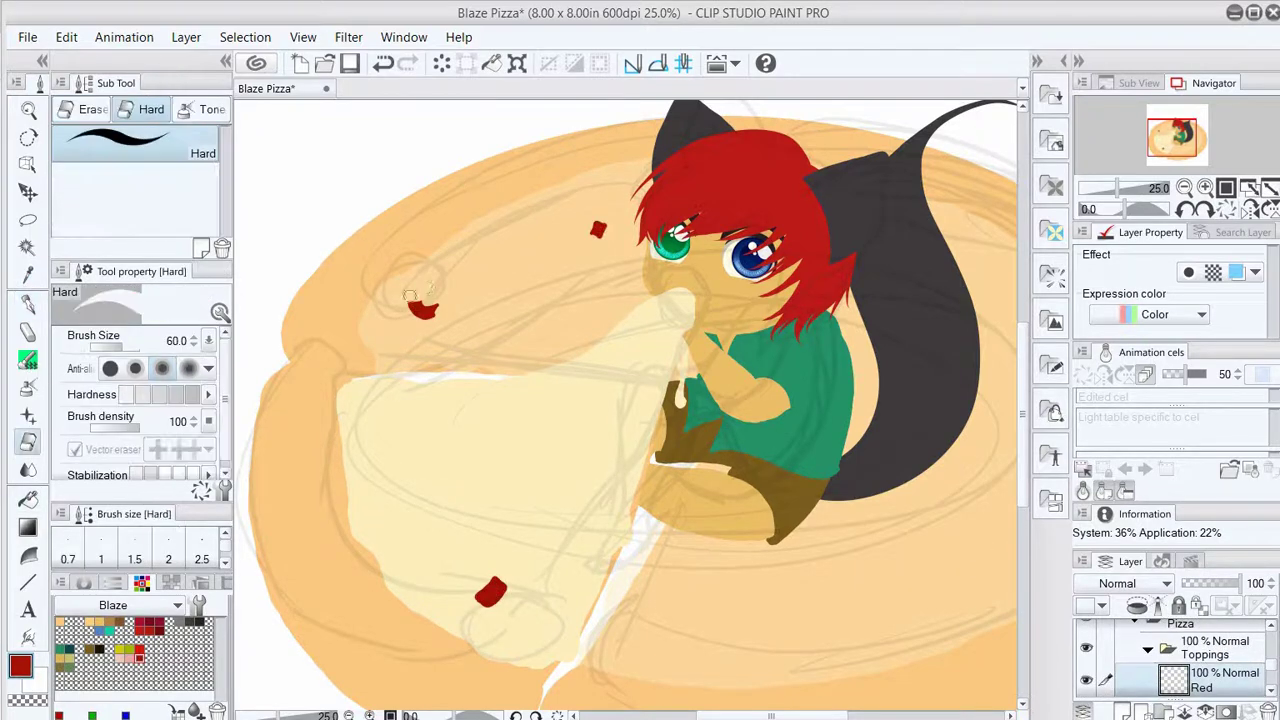
key("p")
left_click(471, 425)
key("e")
Scatter more red pieces near the slice's tip, around the tail and across the front of the pizza, sharpening their corners with the Hard eraser.
key("p")
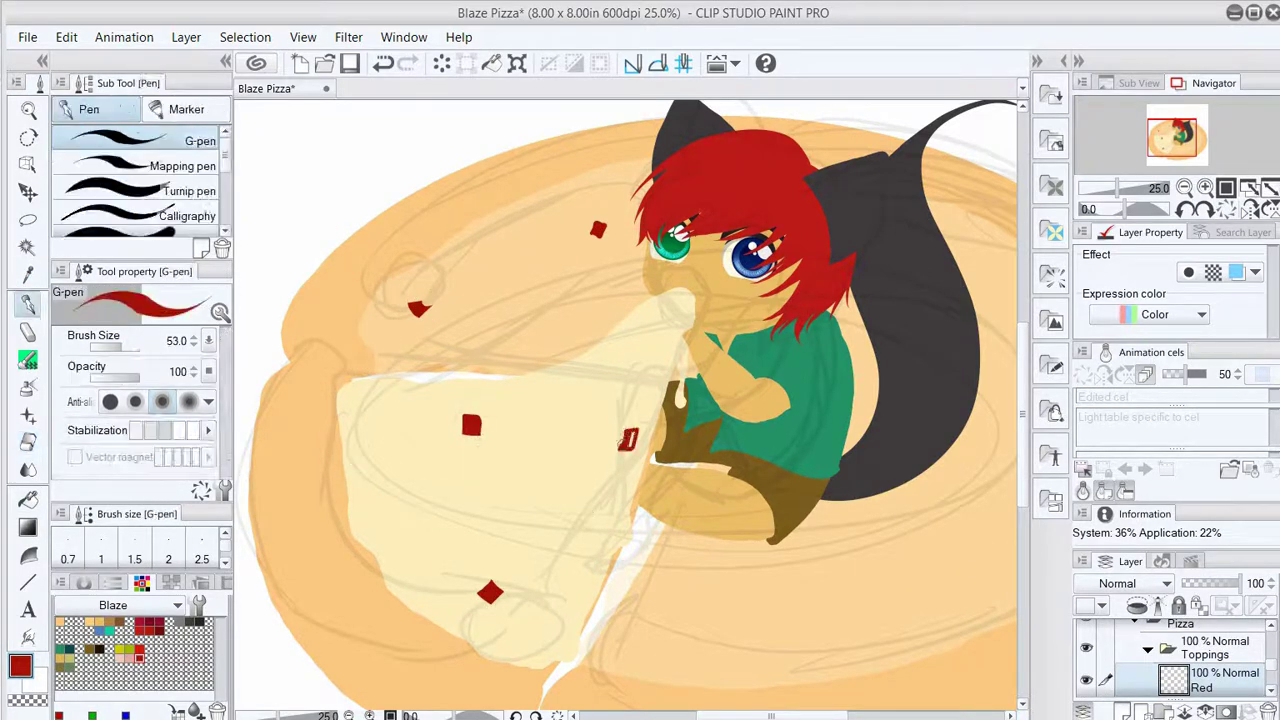
key("e")
key("p")
left_click_drag(980, 496, 900, 456)
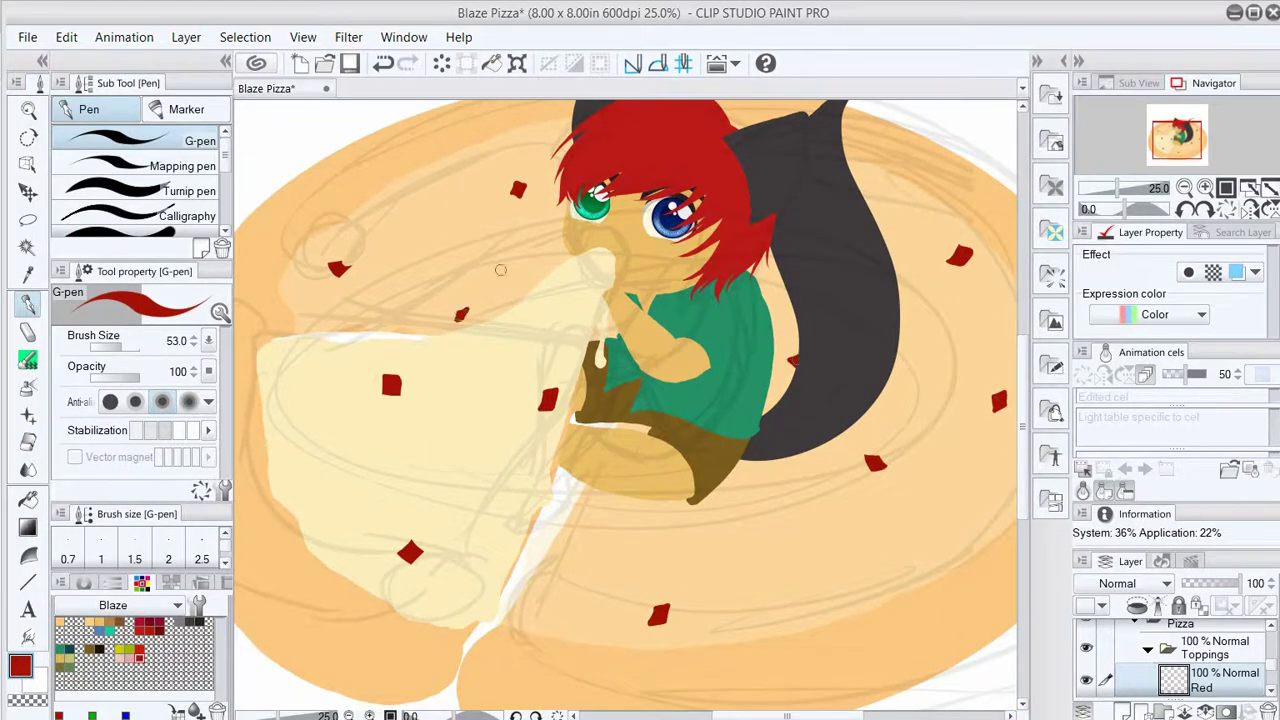
key("e")
key("p")
left_click(460, 314)
key("e")
Paint wavy yellow-green pepper strips on the Green layer with the G-pen behind the slice, on the slice and around the character.
left_click(130, 652)
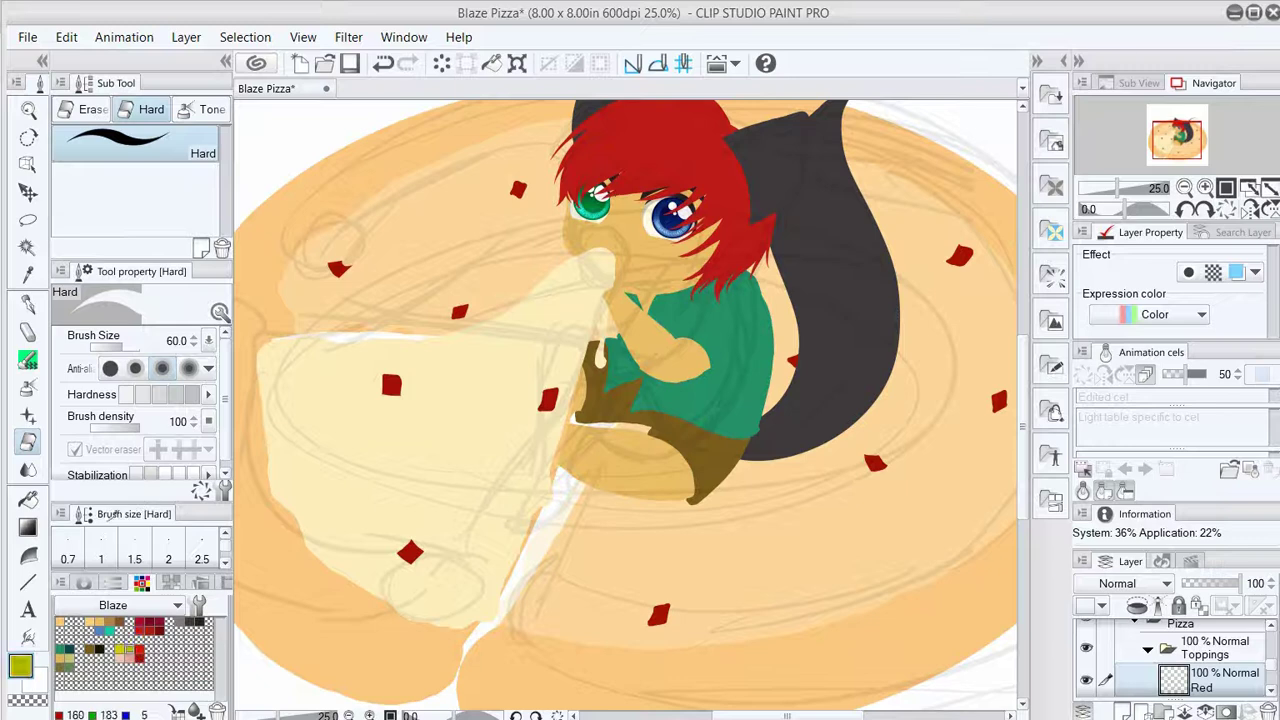
key("p")
left_click_drag(426, 200, 445, 247)
left_click_drag(538, 240, 556, 266)
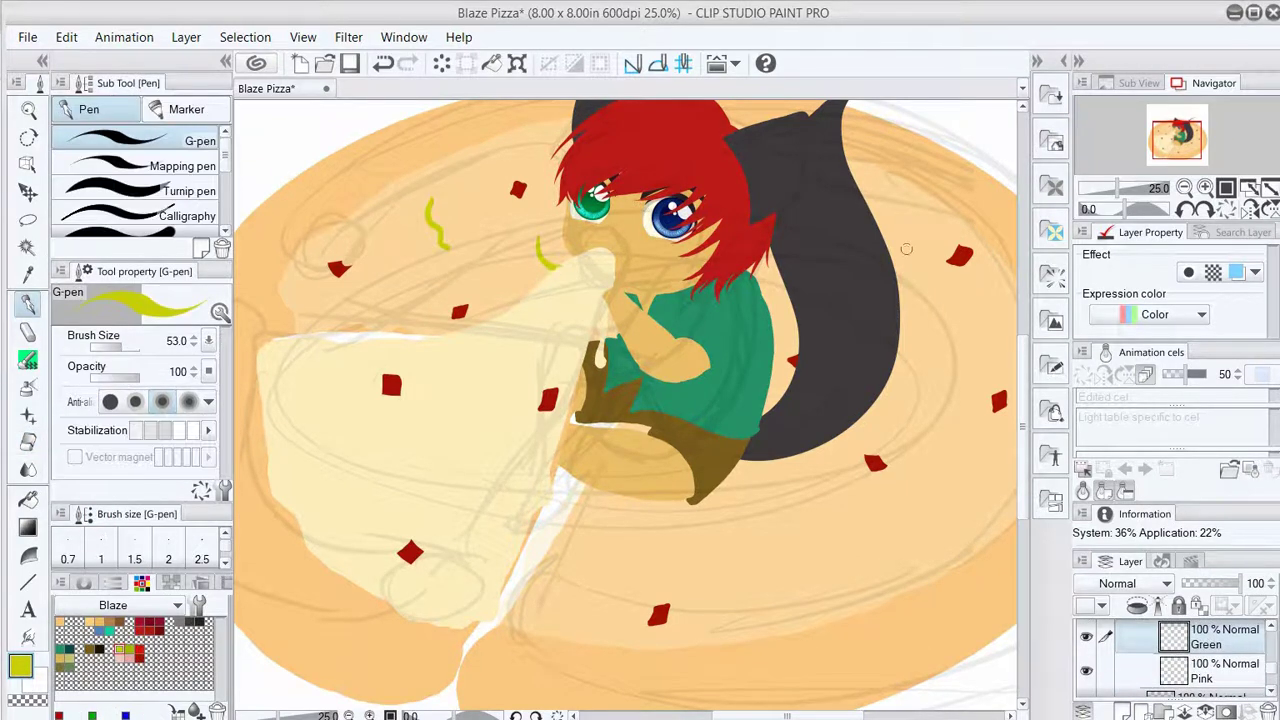
left_click_drag(952, 425, 960, 438)
key("e")
key("p")
left_click_drag(550, 535, 562, 571)
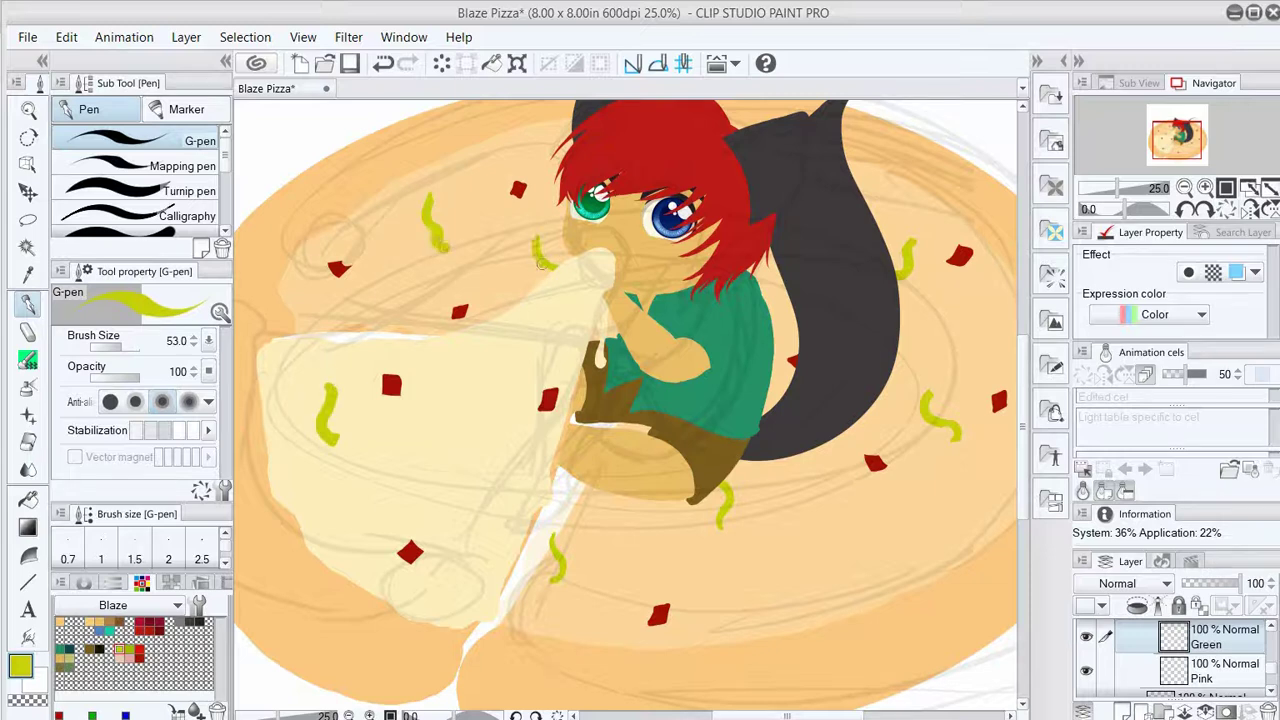
Thicken and clean up the green strips, and add more beside the tail and on the slice.
key("e")
key("p")
left_click_drag(537, 234, 549, 268)
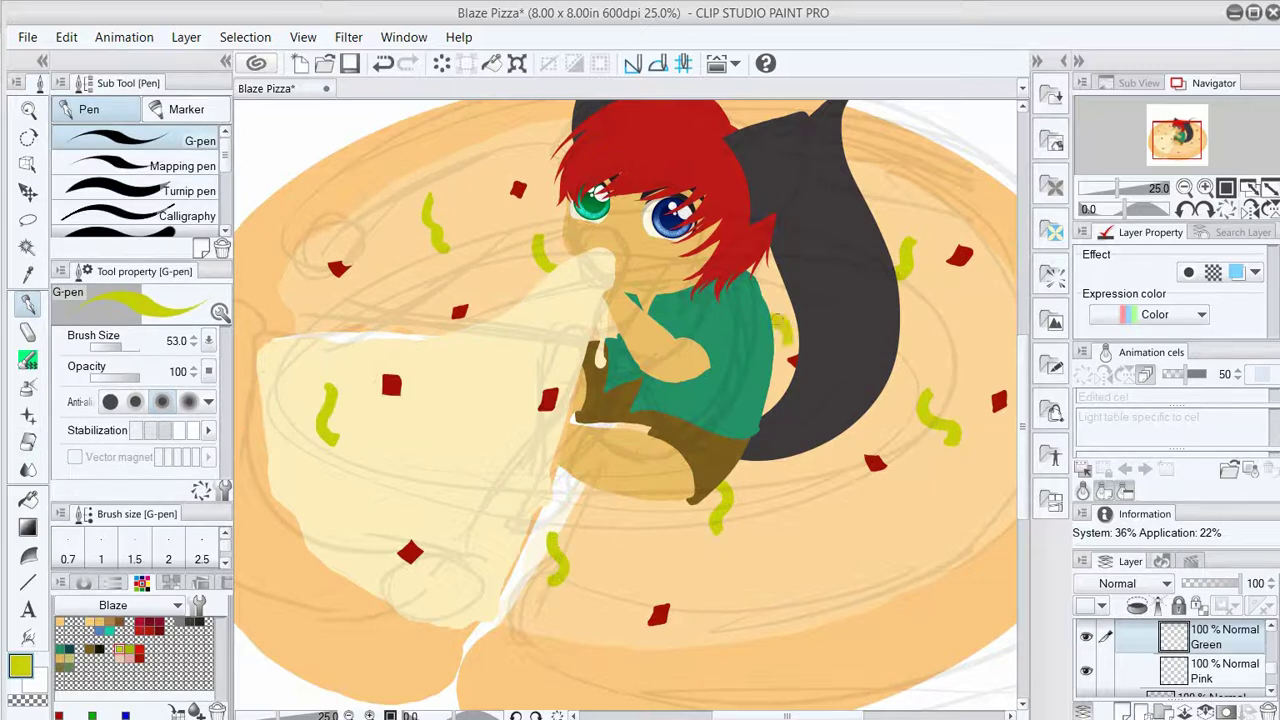
left_click_drag(482, 404, 480, 460)
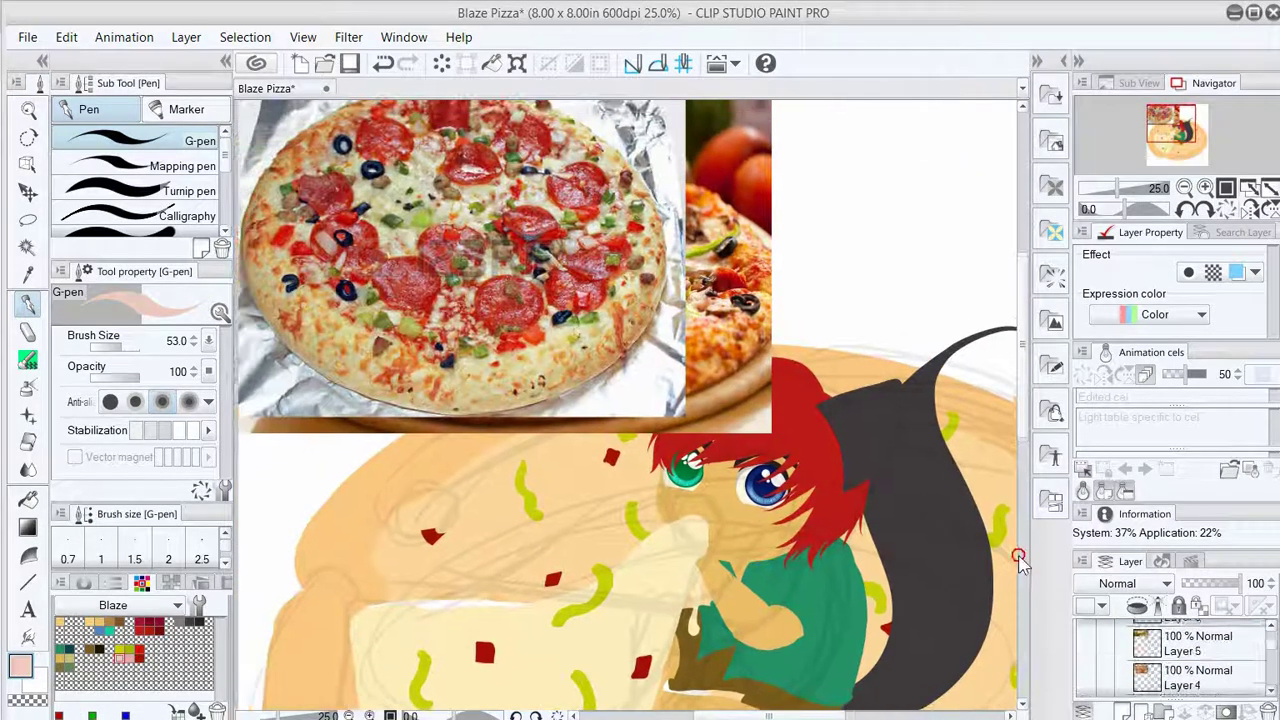
Paint curved pale pink onion strips on the Pink layer across the slice and the rest of the pizza, using the reference photos.
key("Delete")
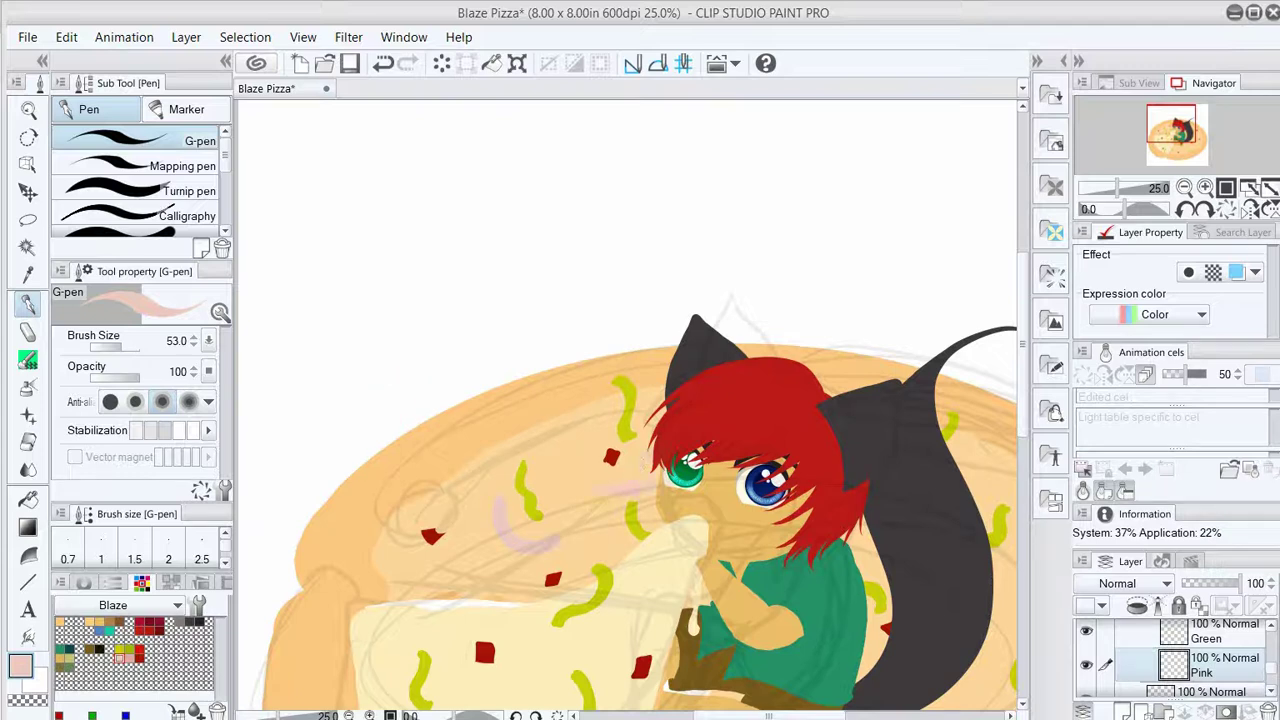
left_click_drag(568, 396, 343, 181)
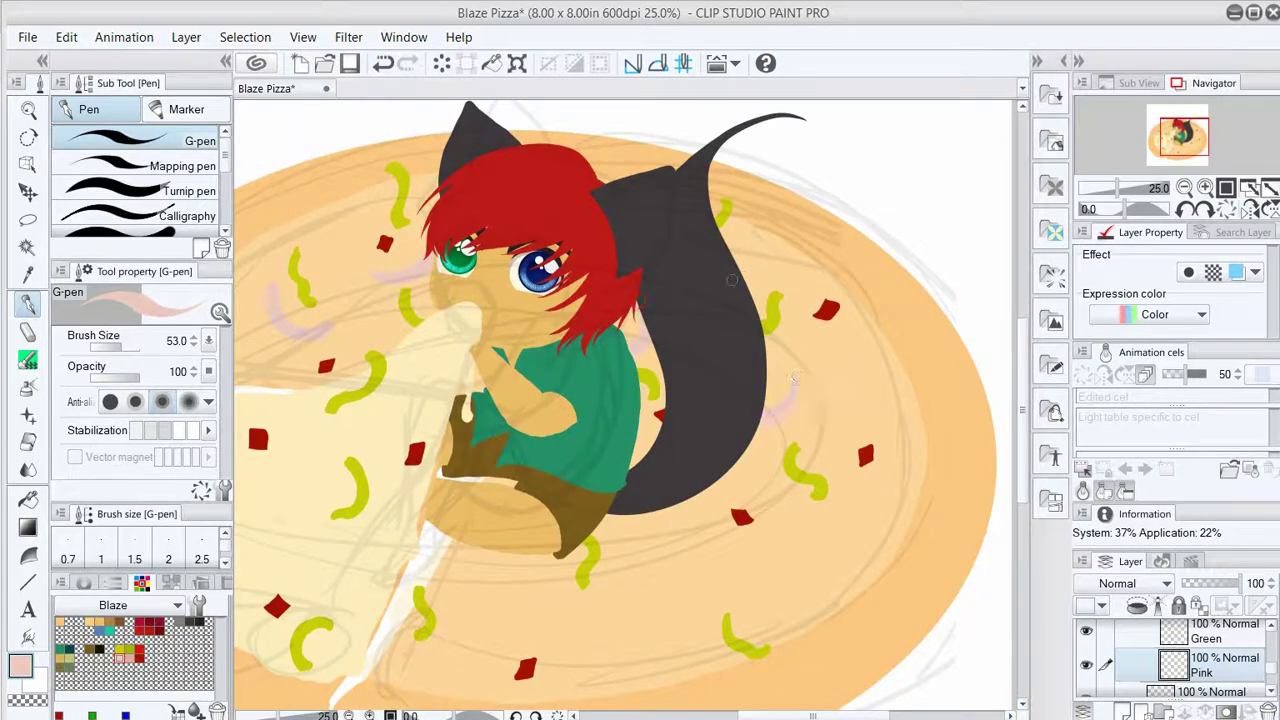
scroll(520, 320, "down", 2)
scroll(590, 340, "left", 5)
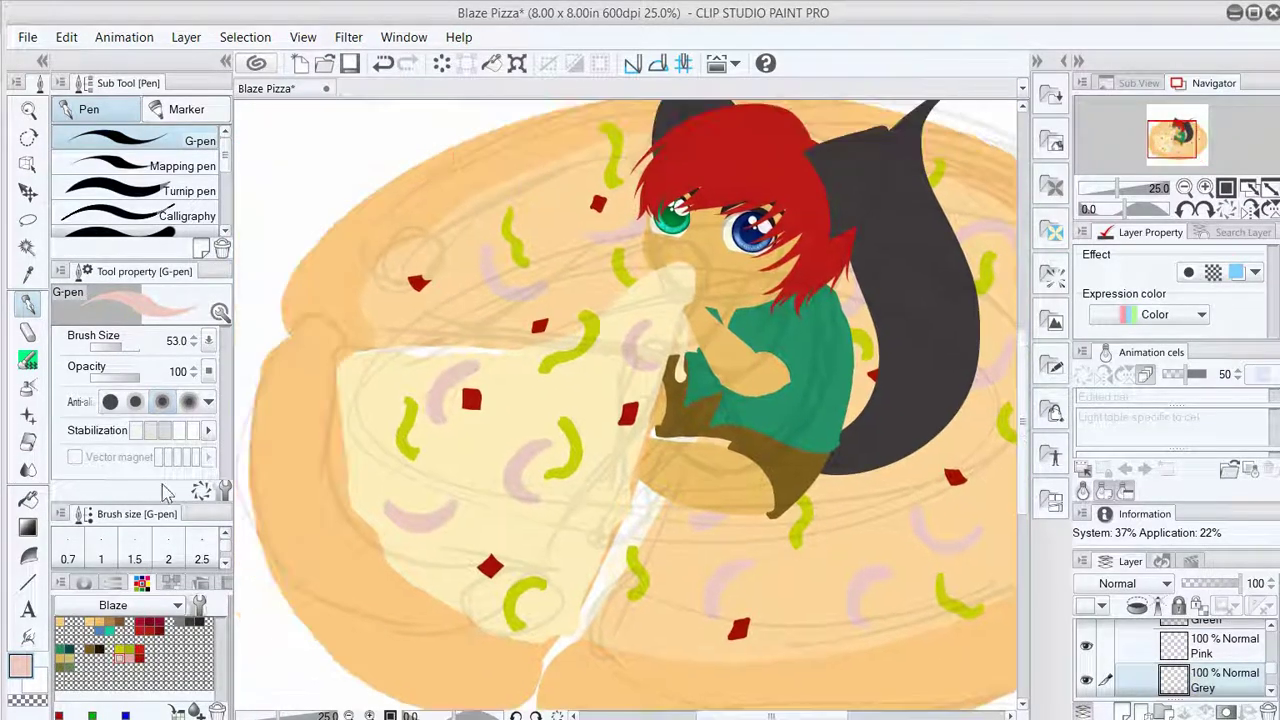
Paint dark grey olive rings on the Grey layer across the slice and the rest of the pizza, cleaning their edges with the Hard eraser.
key("x")
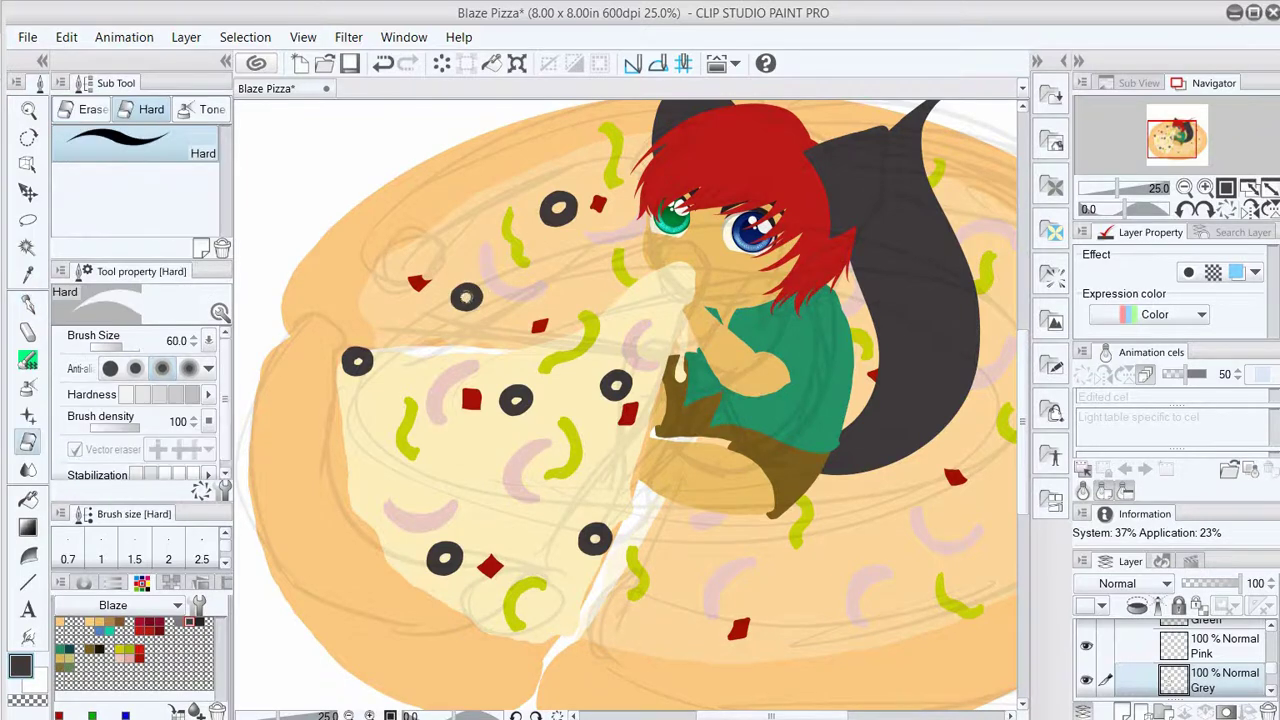
left_click_drag(943, 100, 770, 61)
left_click_drag(866, 453, 862, 475)
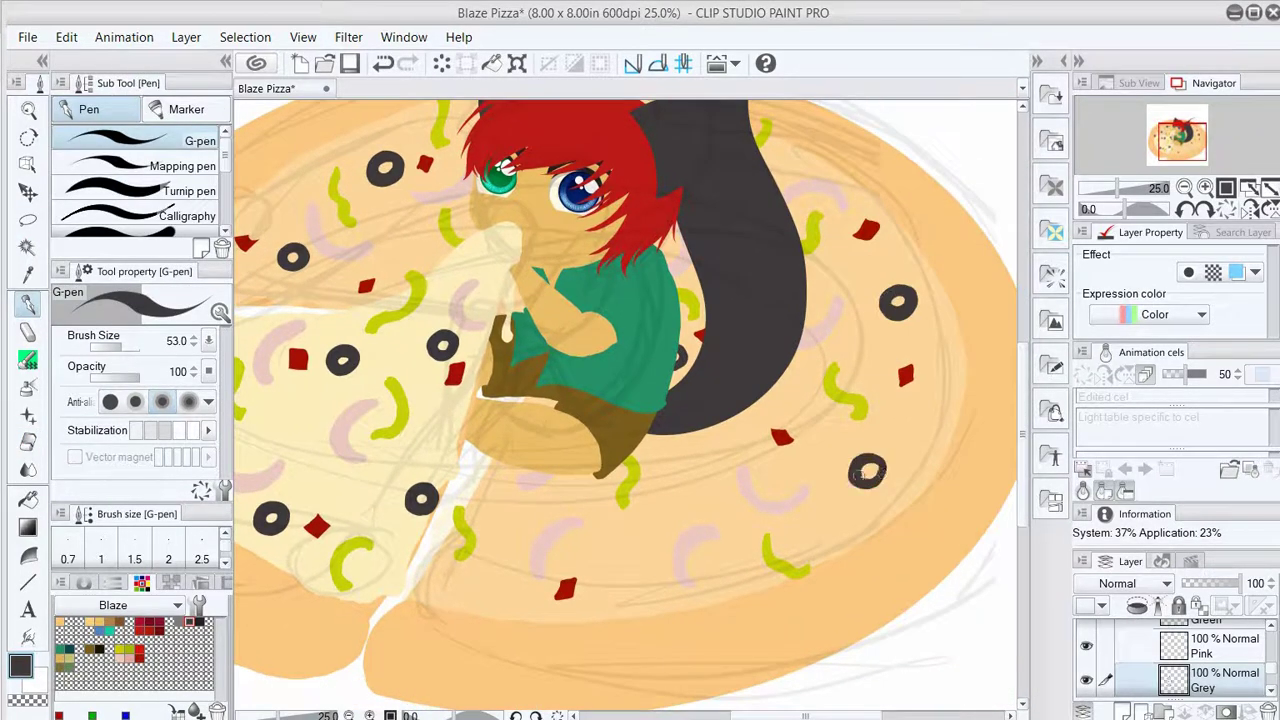
left_click_drag(495, 577, 498, 592)
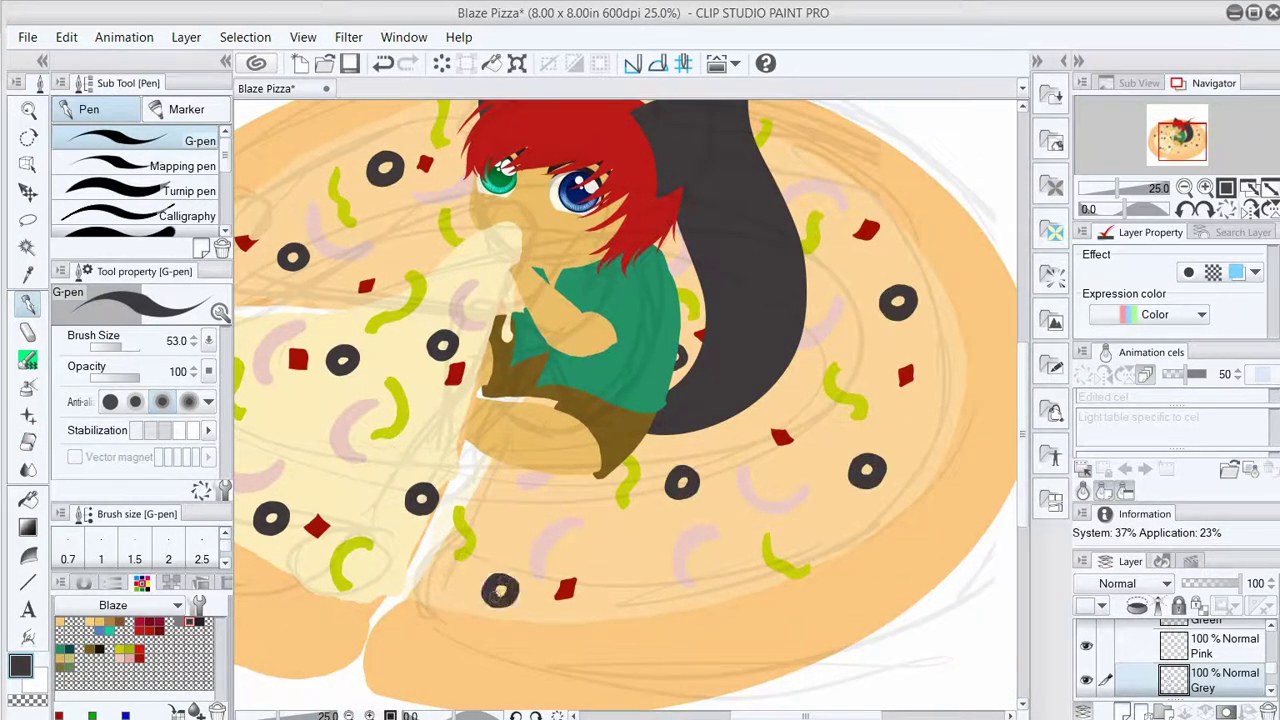
left_click(799, 156)
key("e")
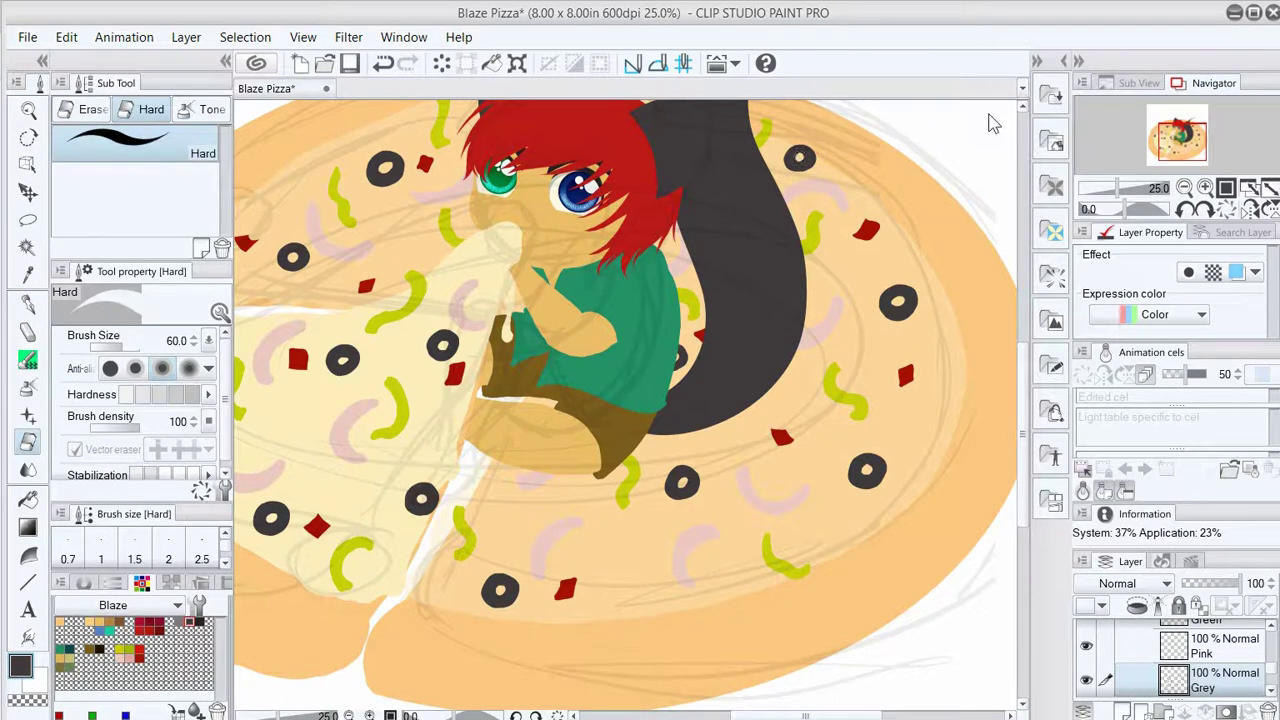
scroll(992, 122, "left", 3)
key("p")
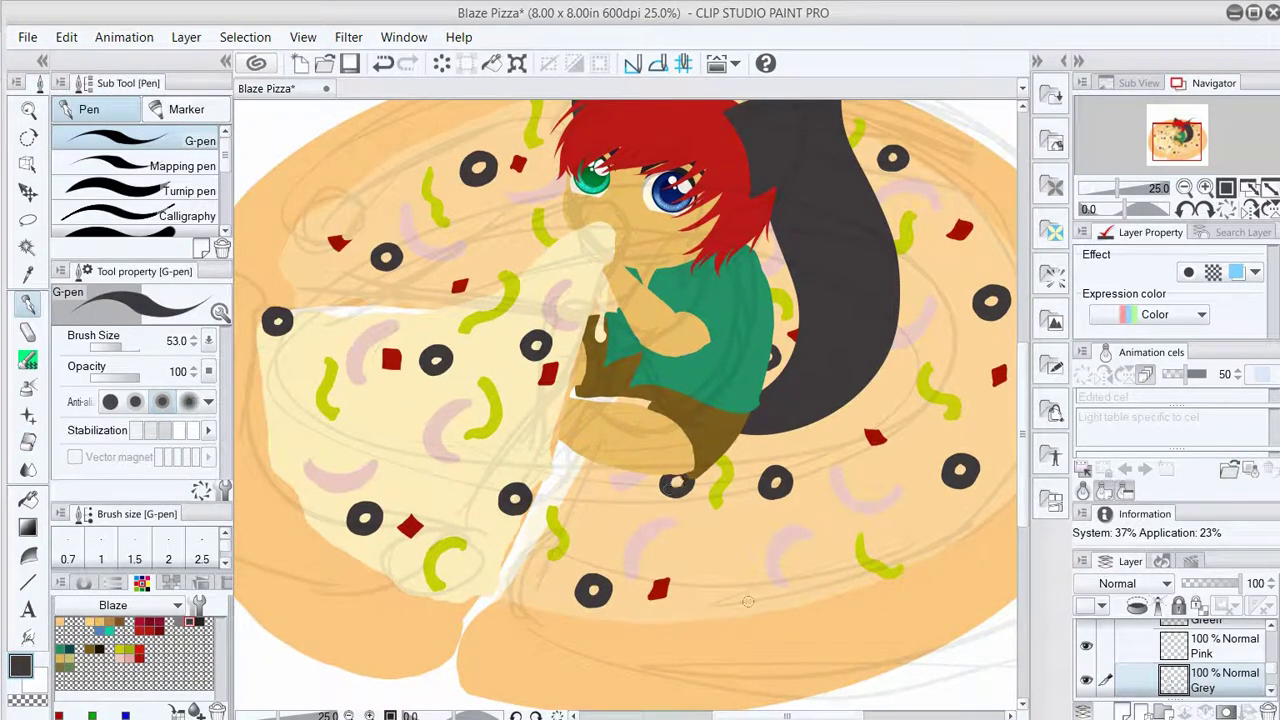
key("e")
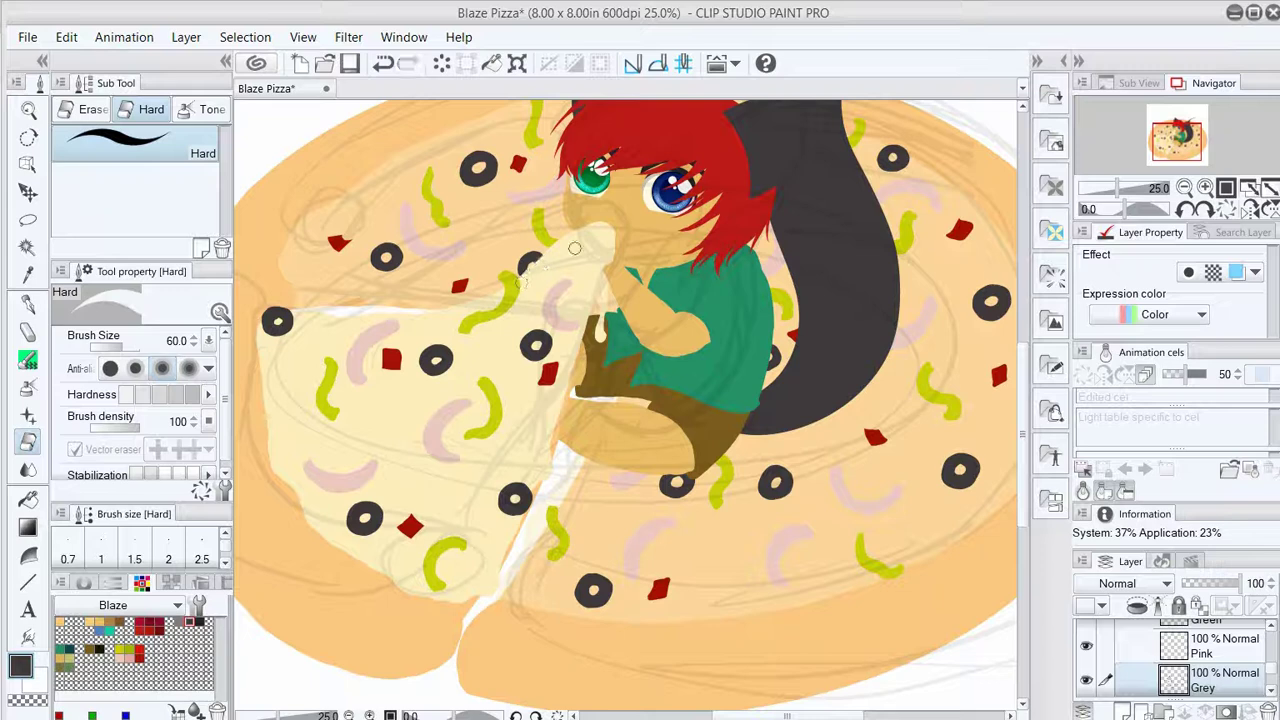
Add a clipped Multiply layer above Grey and shade the sides of the olive rings on it with the G-pen.
key("ctrl+shift+n")
left_click(1117, 583)
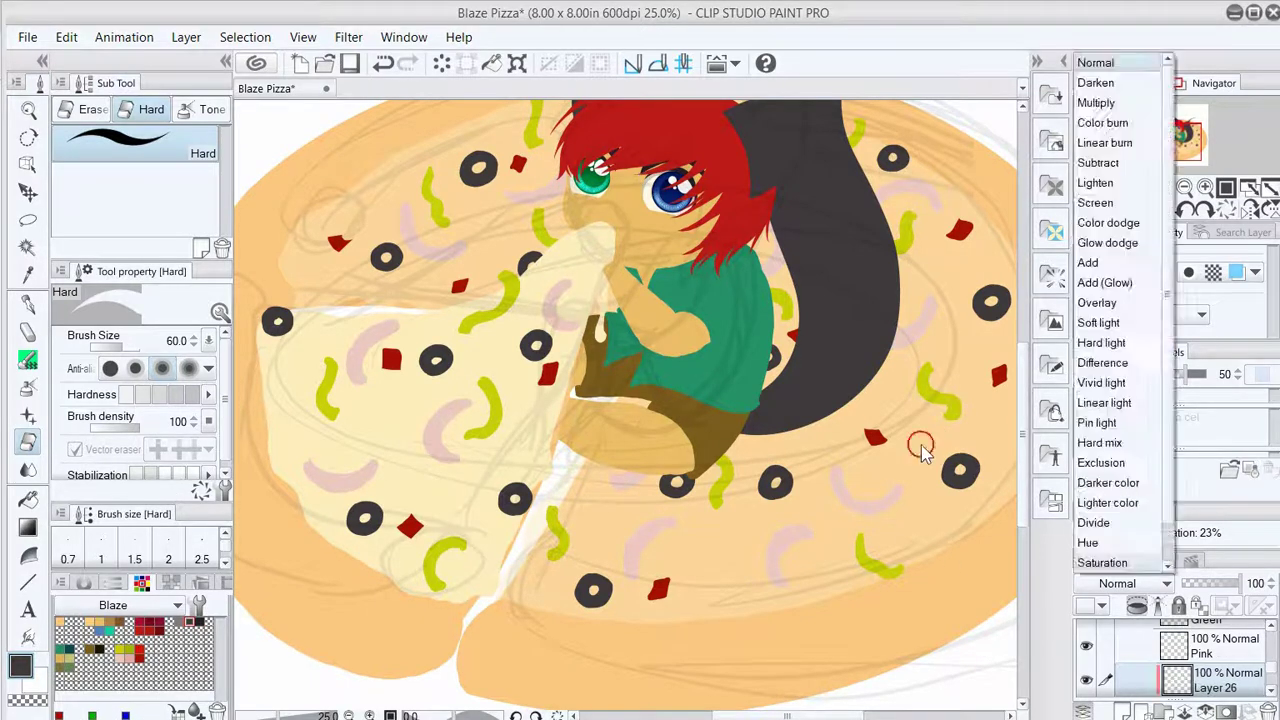
left_click(1110, 97)
key("p")
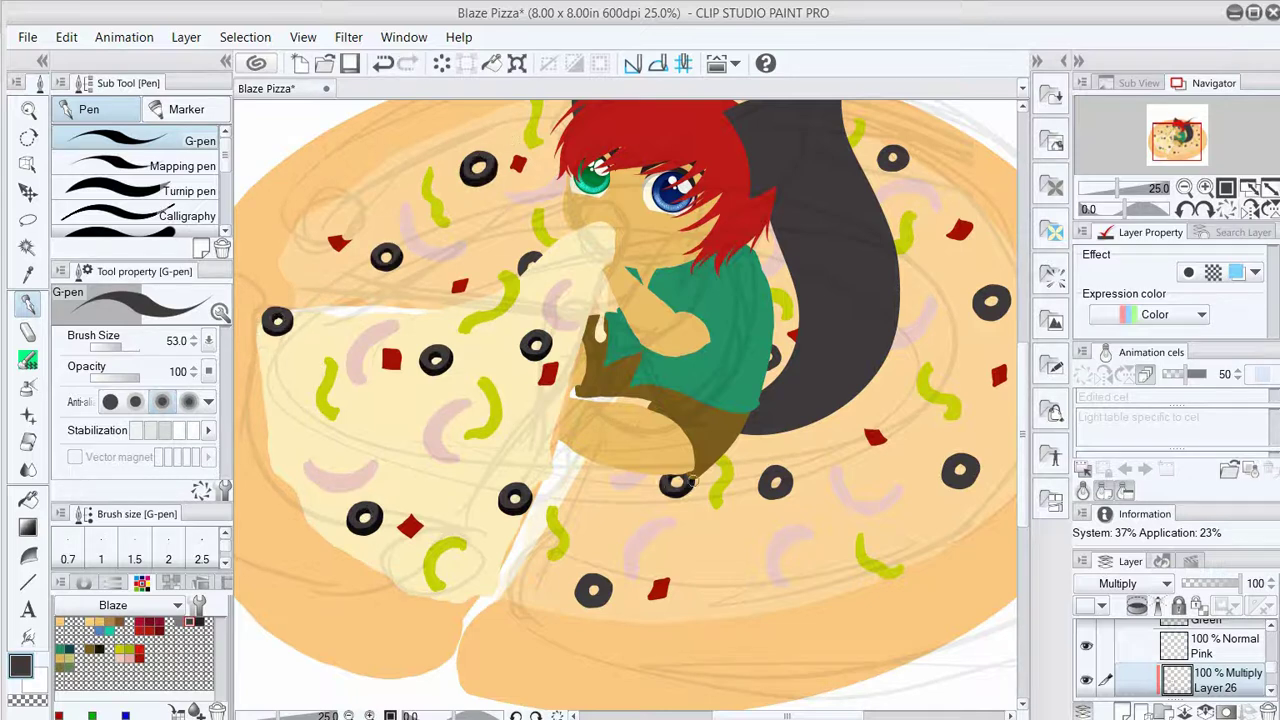
left_click(603, 395)
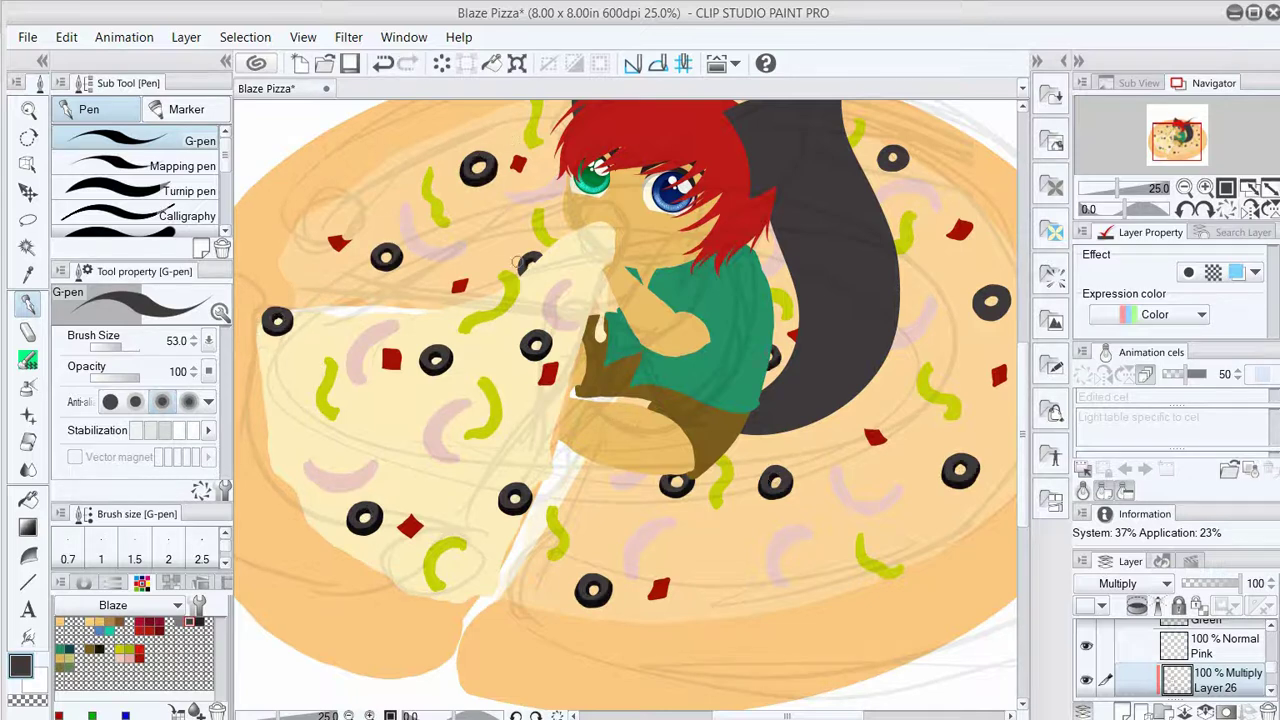
Add a clipped layer above Pink and shade one edge of every onion strip with a darker pink.
key("ctrl+shift+n")
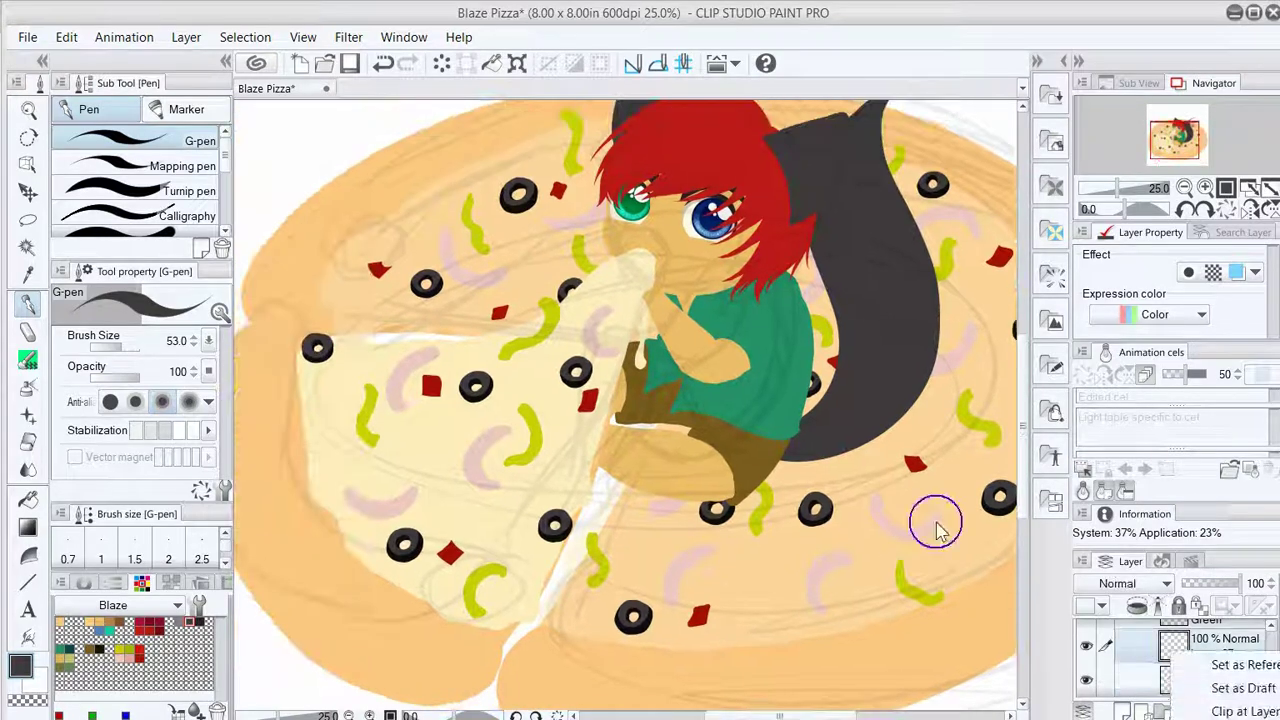
left_click(466, 462, "alt")
left_click(478, 468)
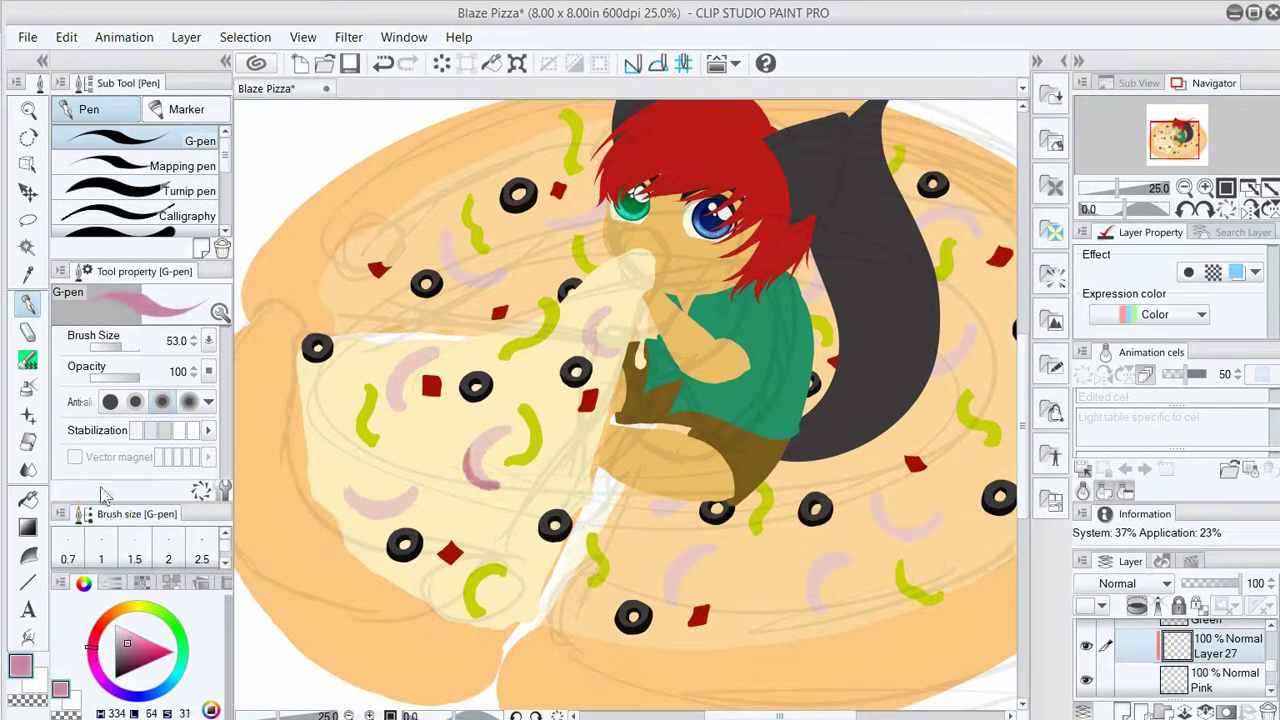
key("alt+bracketleft")
key("e")
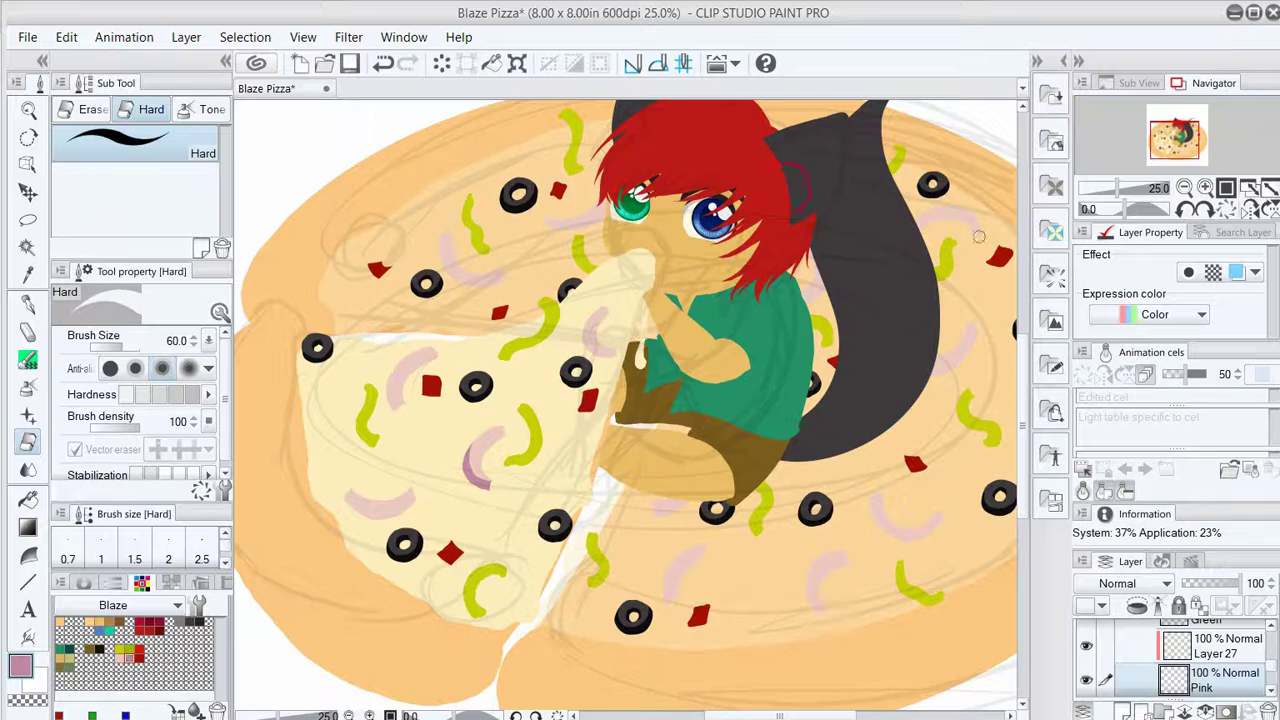
key("p")
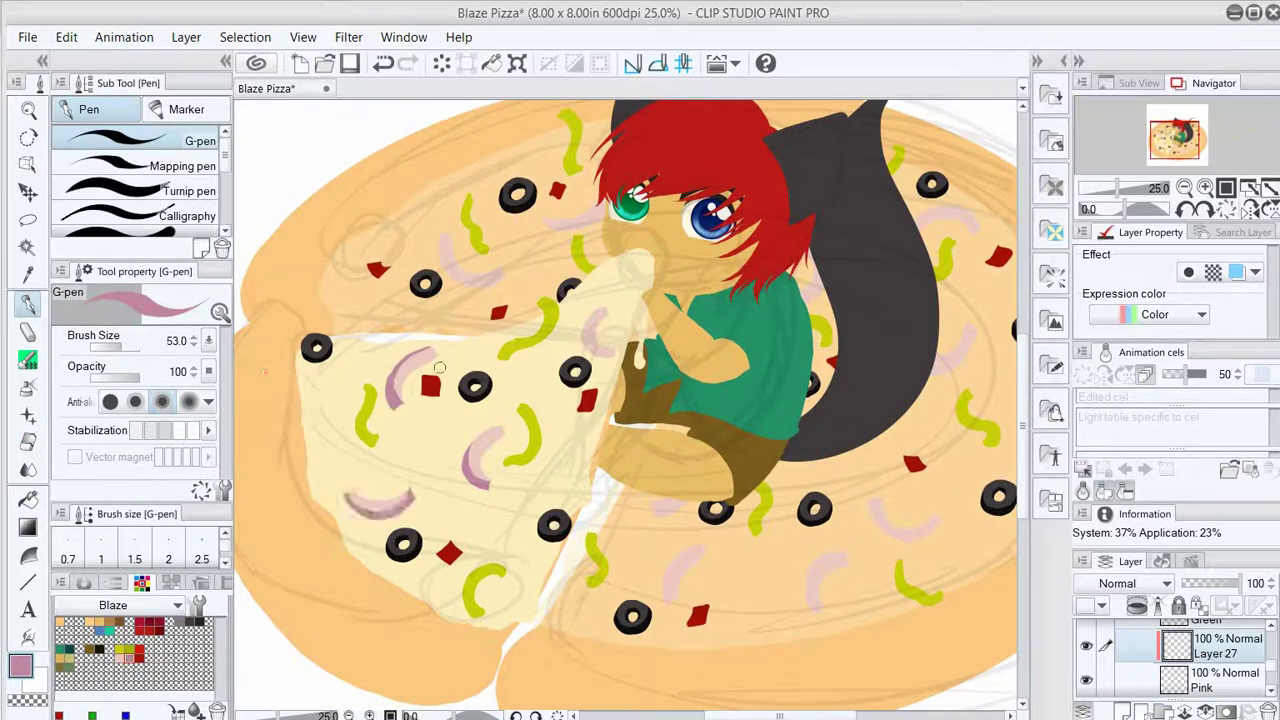
left_click_drag(438, 225, 498, 282)
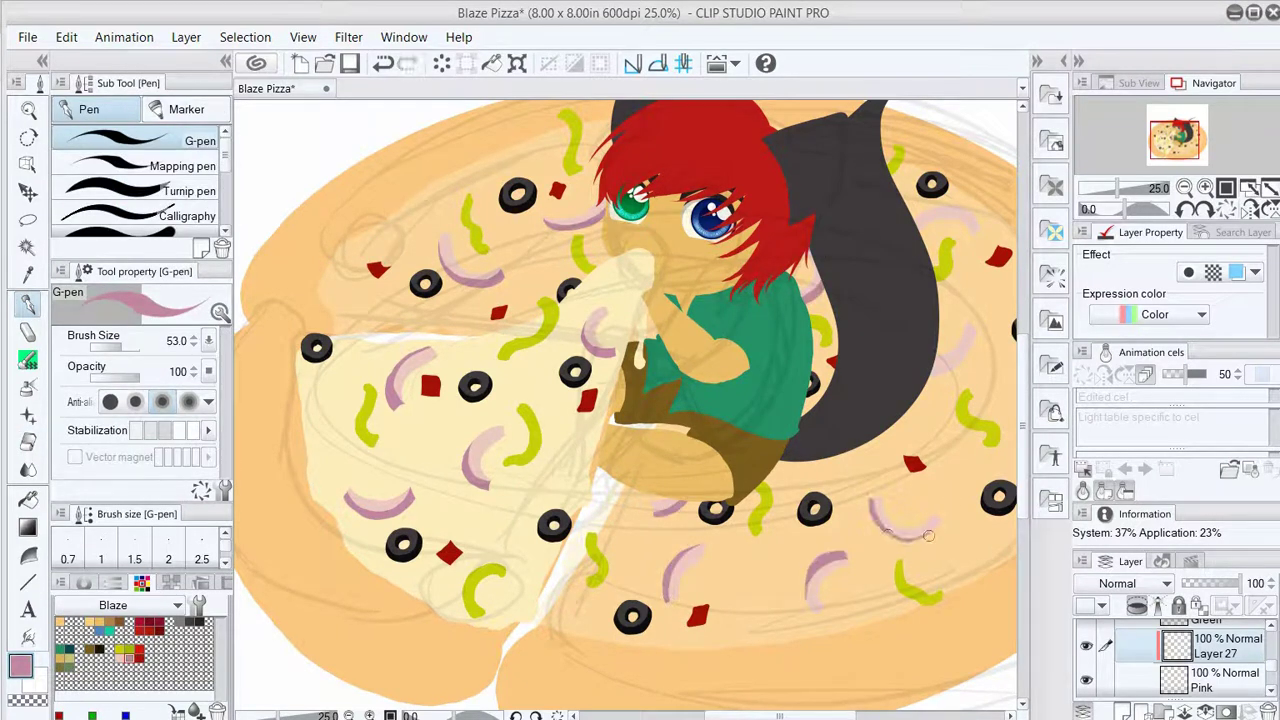
left_click_drag(928, 535, 930, 536)
left_click_drag(970, 322, 938, 372)
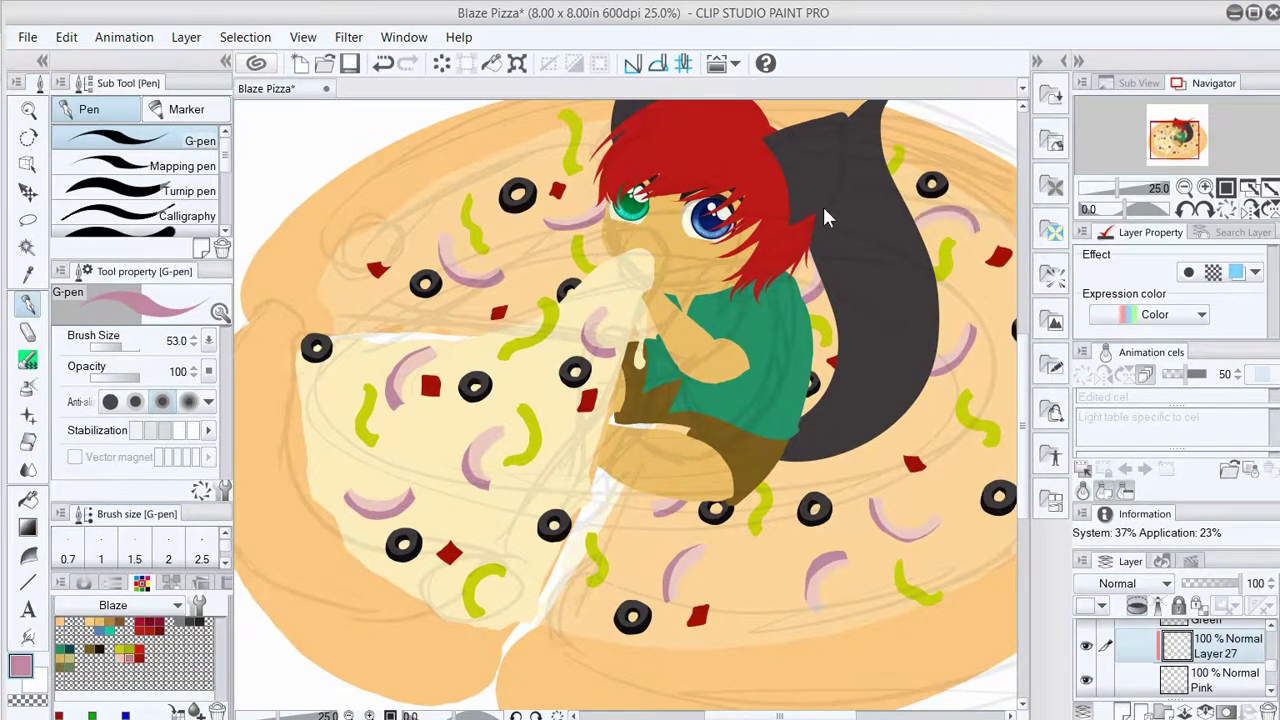
Shade the yellow-green pepper strips with a darker green on a clipped layer above Green.
key("alt+]")
key("alt+]")
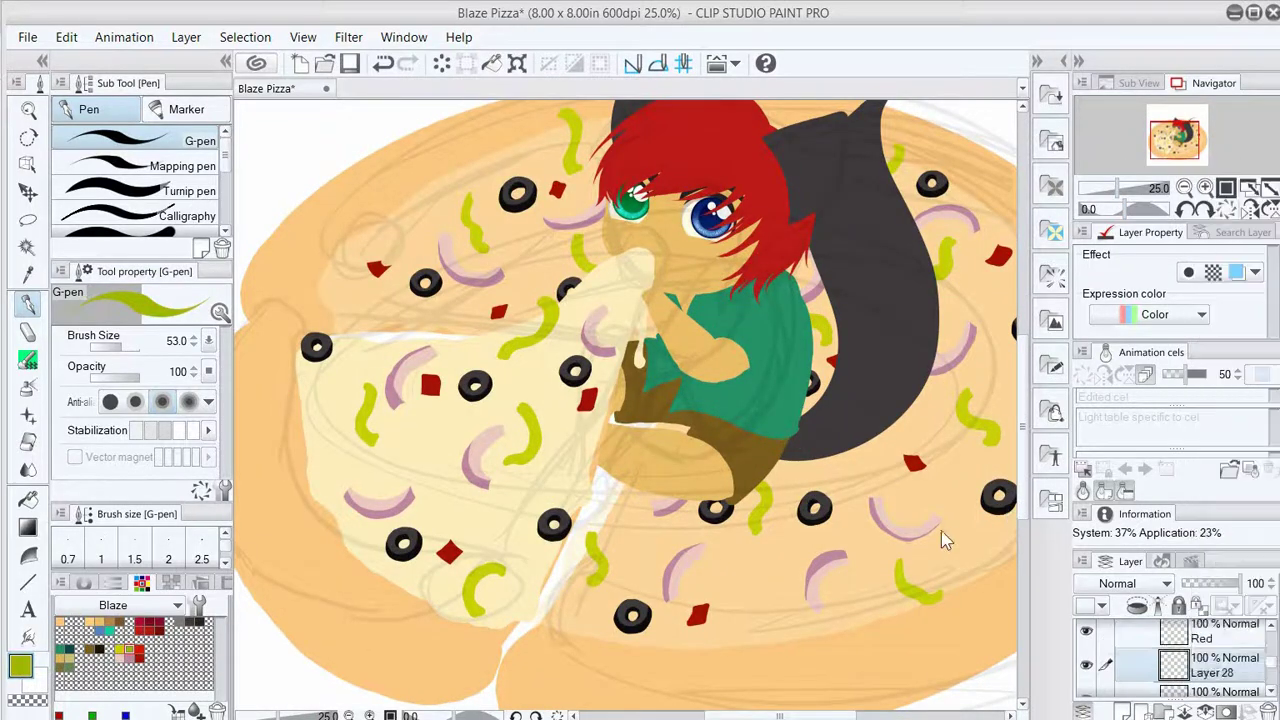
key("alt+]")
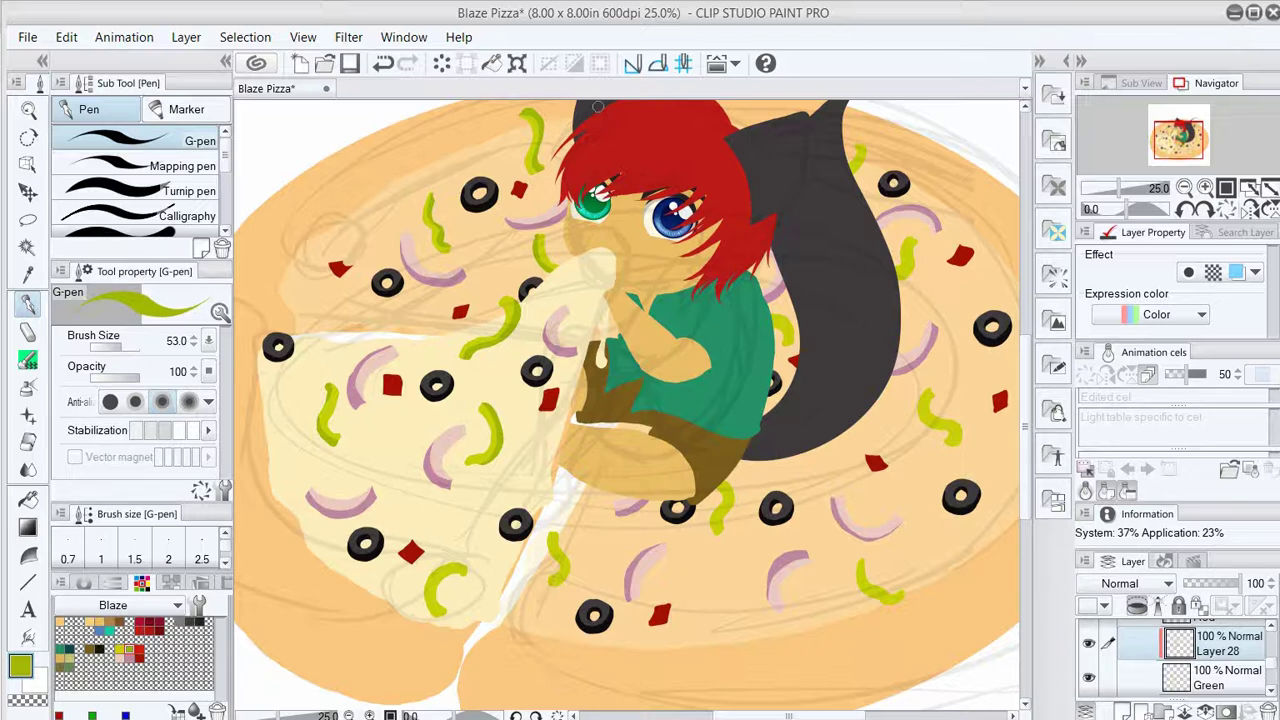
left_click_drag(713, 532, 633, 466)
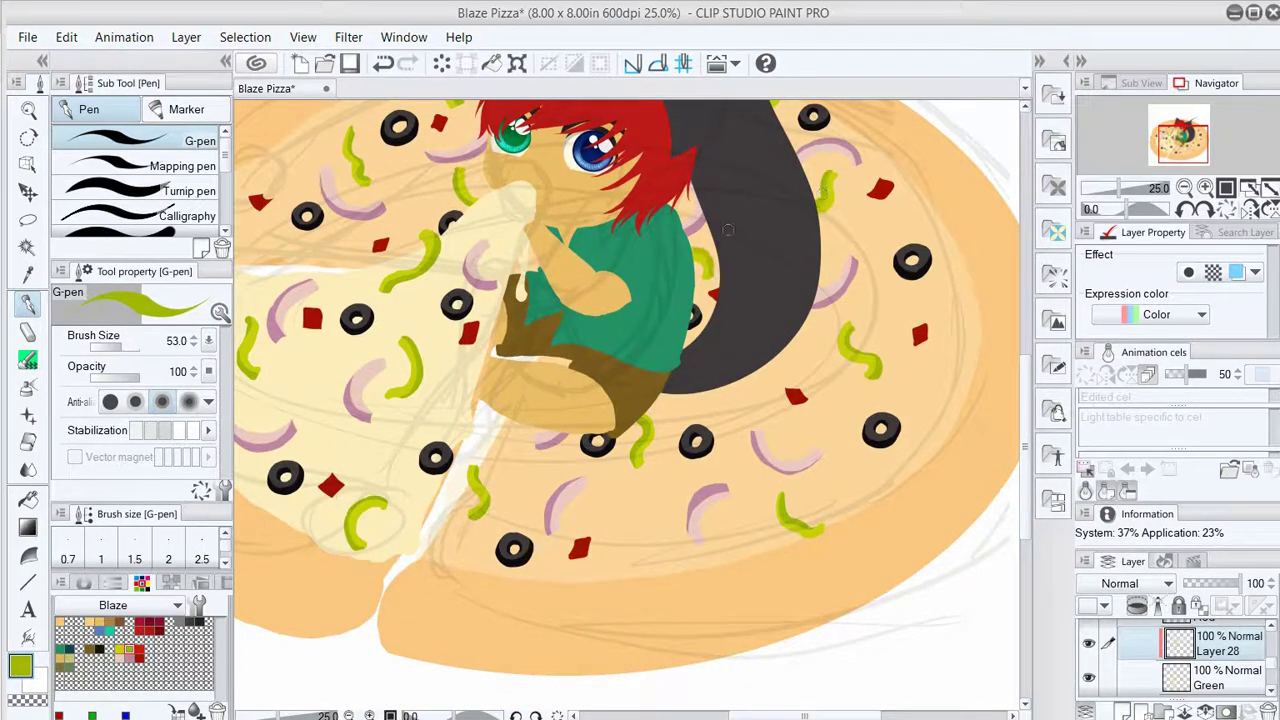
scroll(728, 230, "up", 2)
scroll(949, 166, "down", 1)
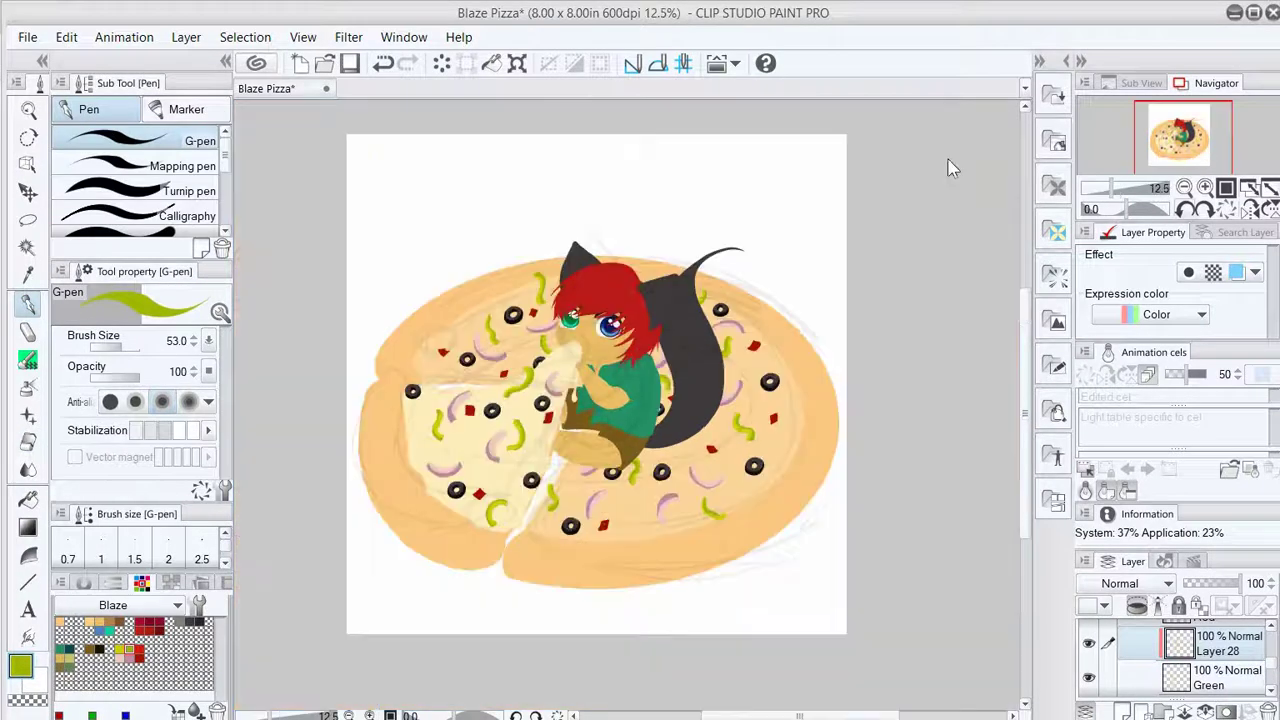
Fill the red pieces with a brighter red, then shade them dark red on a new clipped layer above Red.
scroll(949, 166, "up", 1)
key("g")
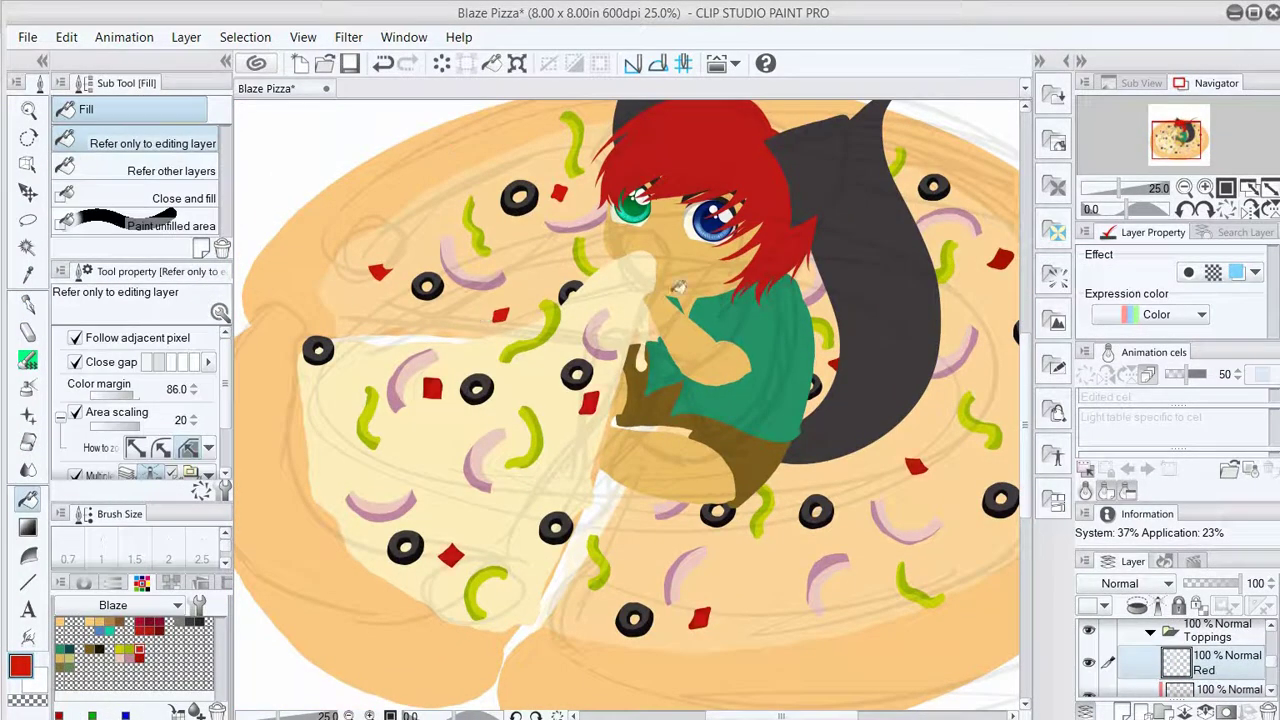
key("ctrl+shift+n")
key("p")
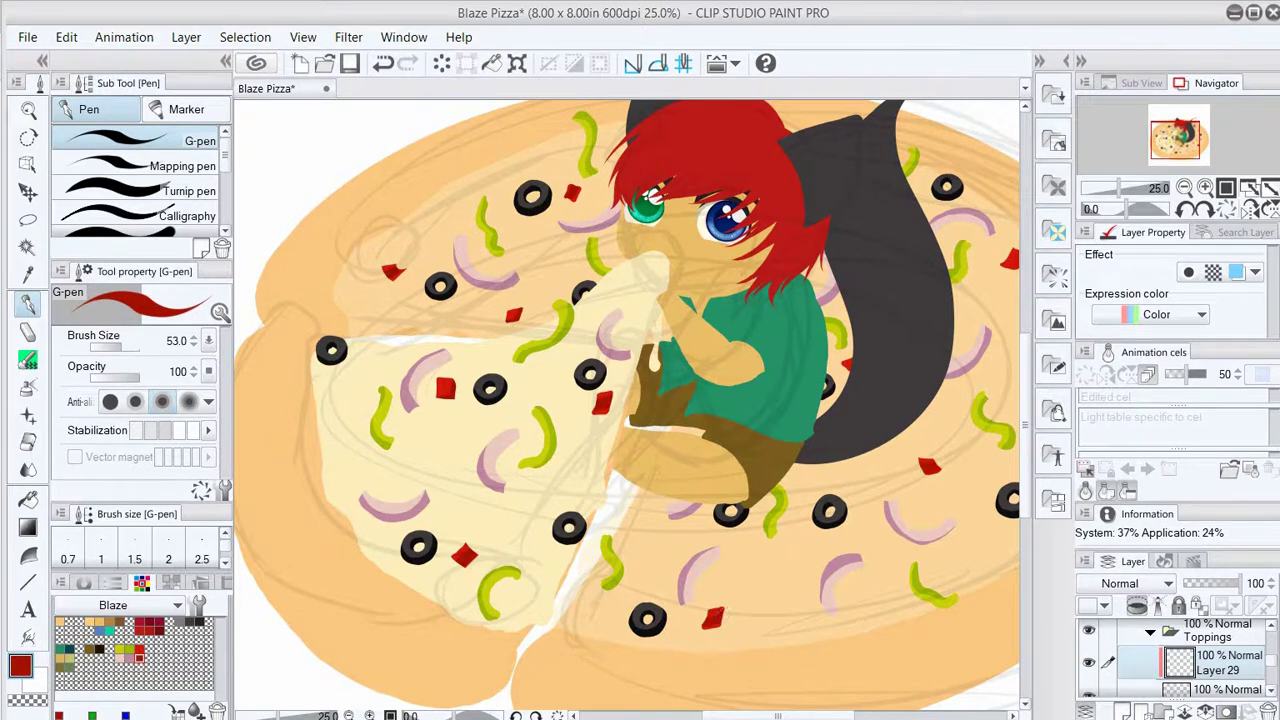
scroll(628, 405, "right", 3)
scroll(875, 280, "left", 1)
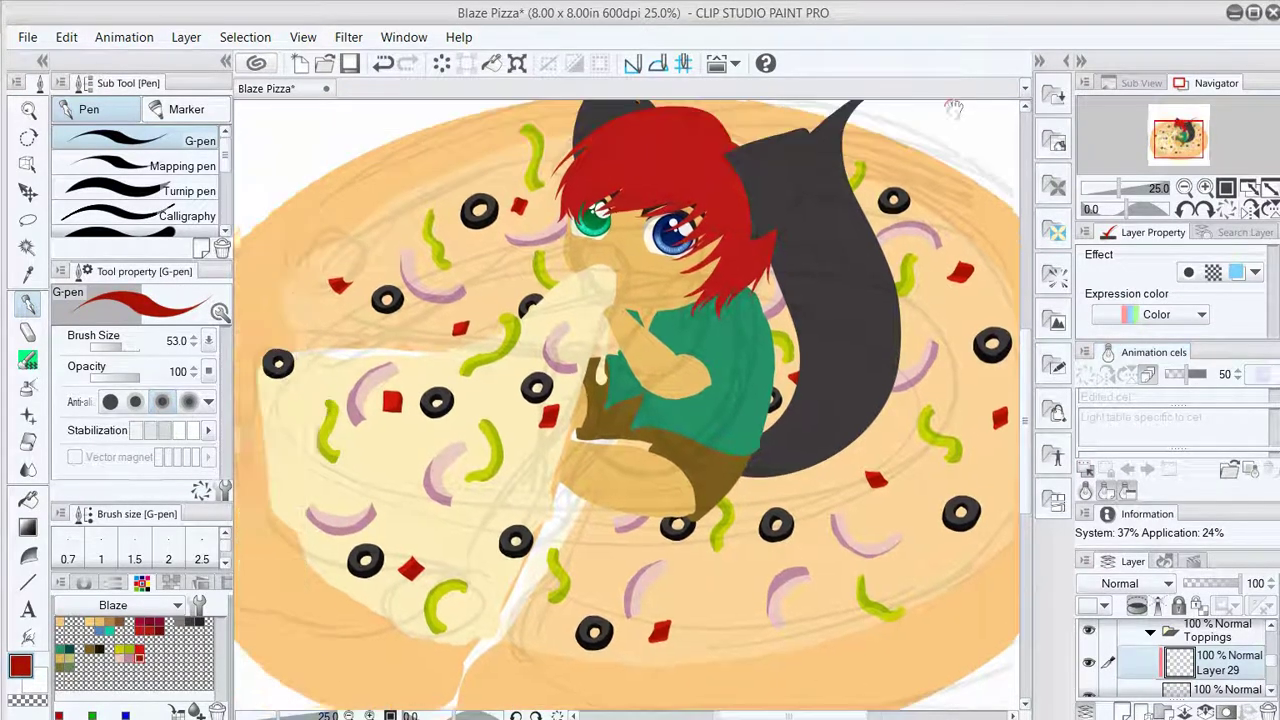
Paint more bright red pieces on the Red layer behind the slice, around the tail and in front of the character.
key("alt+bracketleft")
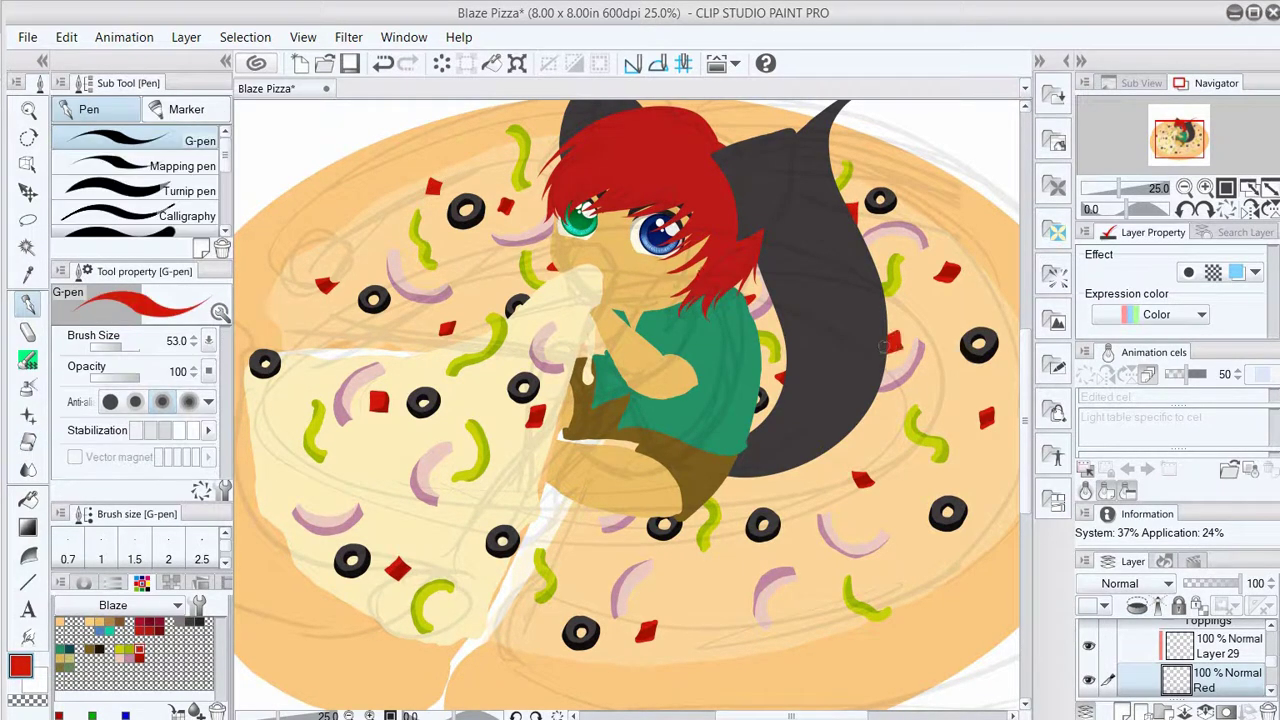
left_click_drag(746, 482, 770, 478)
left_click_drag(720, 570, 740, 580)
left_click_drag(567, 530, 565, 532)
key("e")
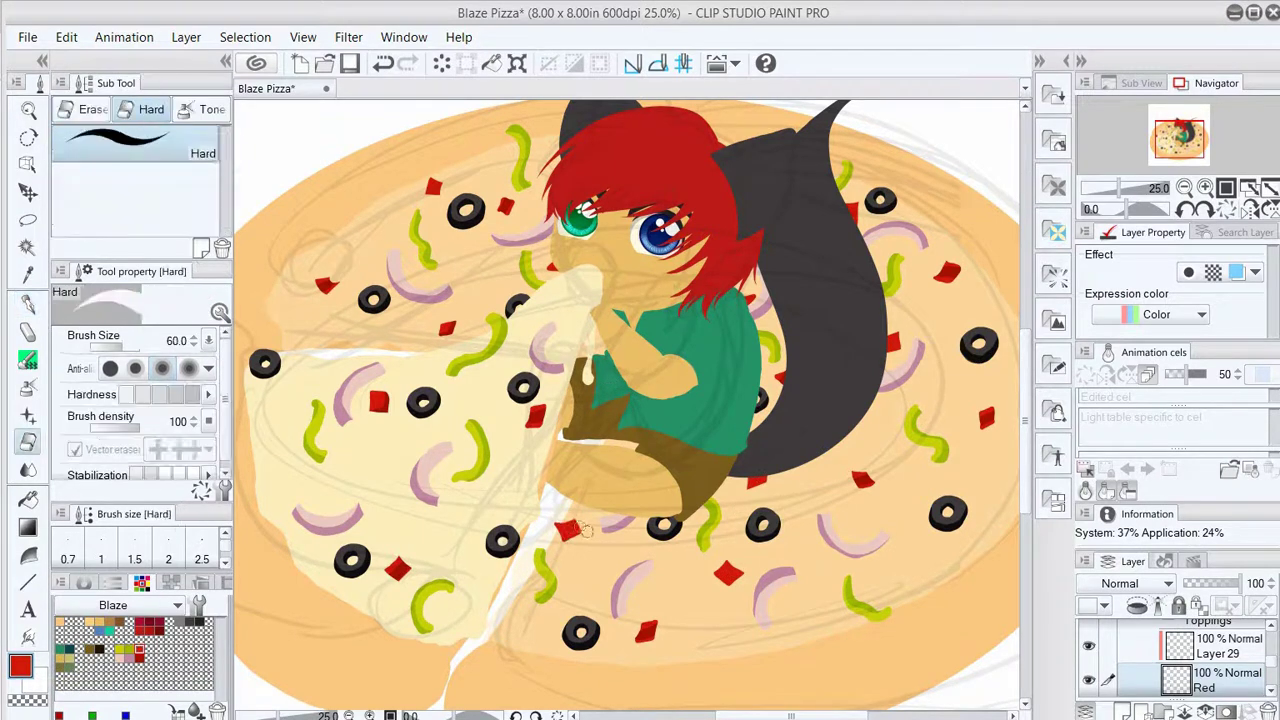
Add red pieces on the slice, at its tip and near the pizza's front right edge, sharpening their corners with the Hard eraser.
left_click_drag(276, 468, 290, 480)
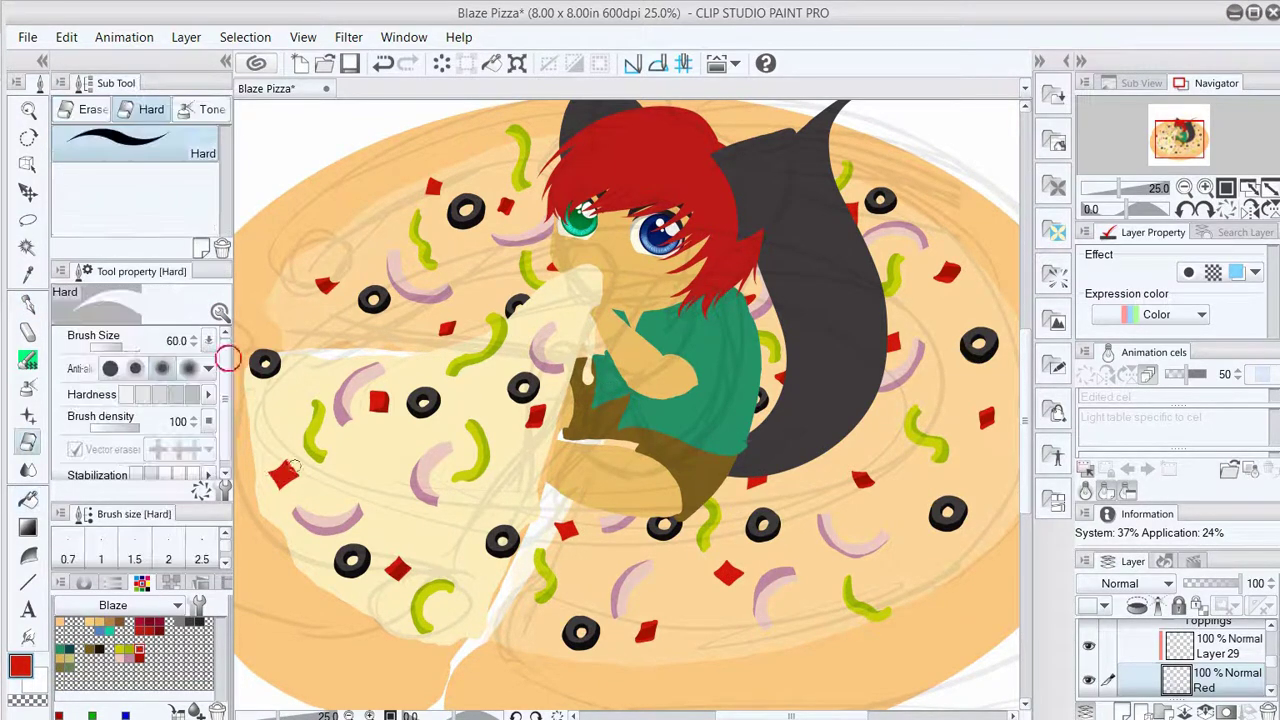
left_click_drag(450, 446, 461, 458)
key("p")
left_click_drag(538, 296, 554, 308)
key("e")
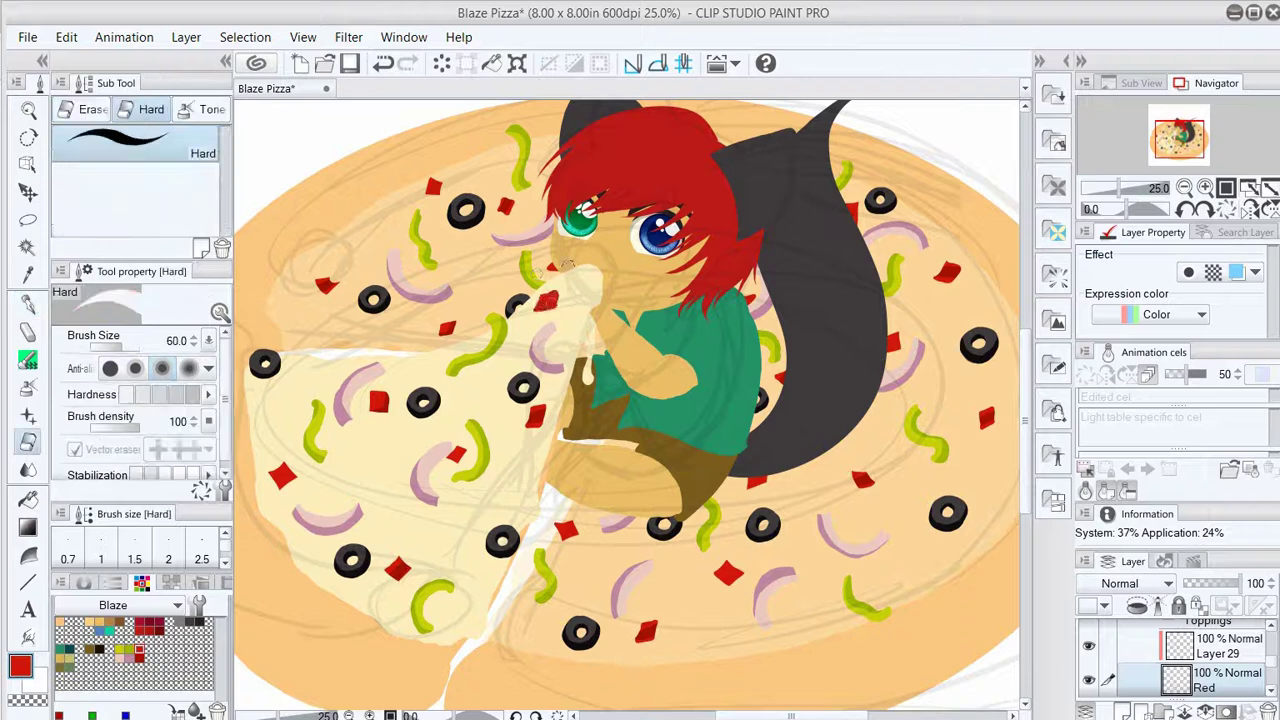
key("p")
left_click_drag(908, 550, 934, 566)
key("e")
key("p")
Shade the newly added red pieces with dark red on the clipped layer above Red.
key("alt+]")
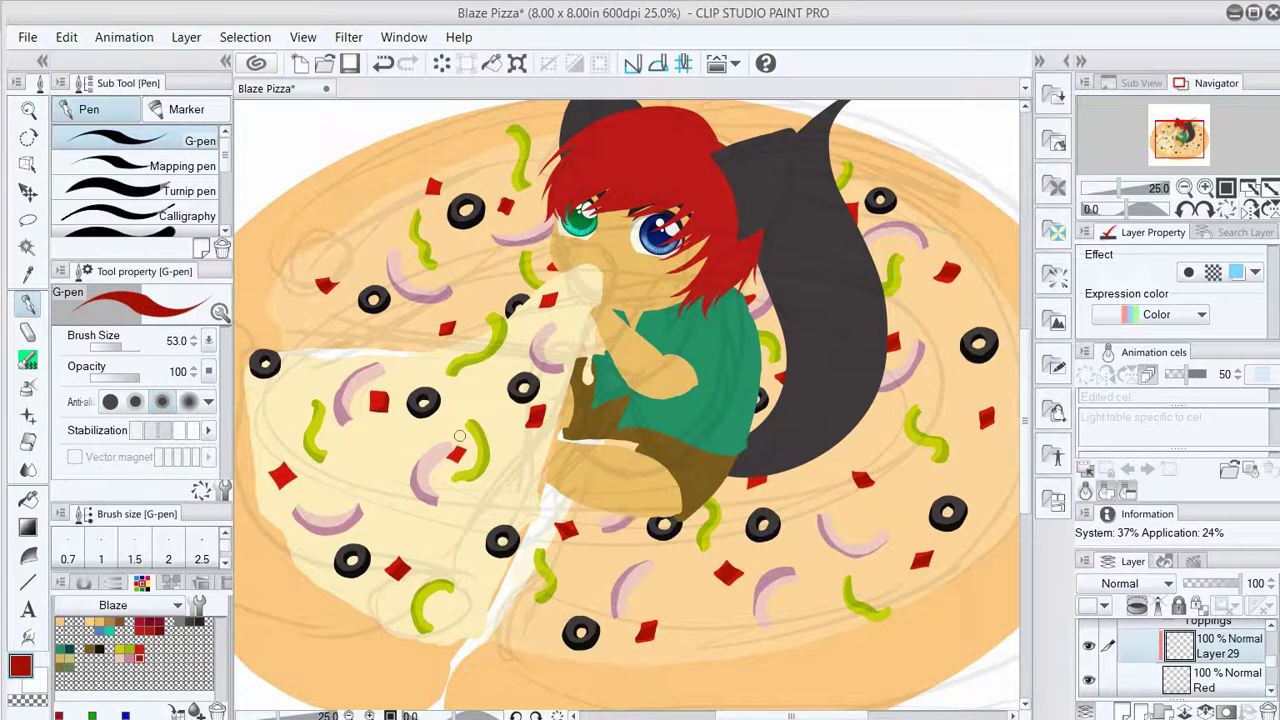
key("ctrl+0")
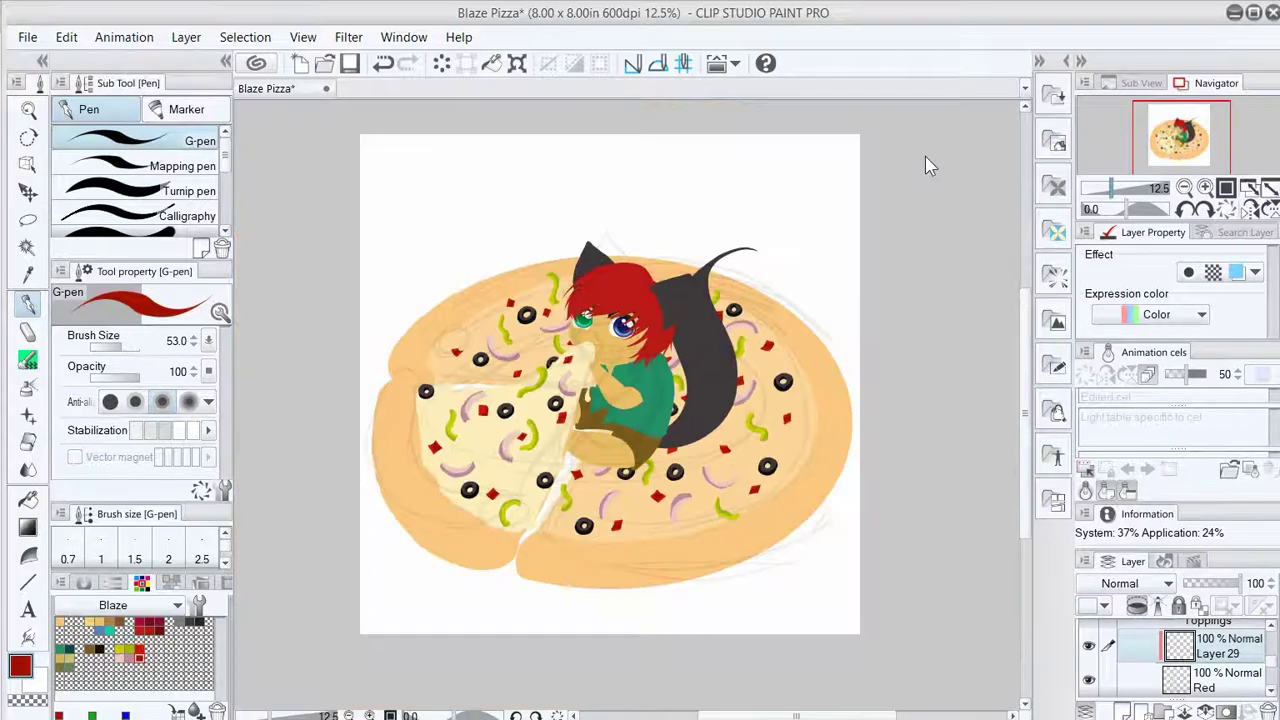
key("ctrl+0")
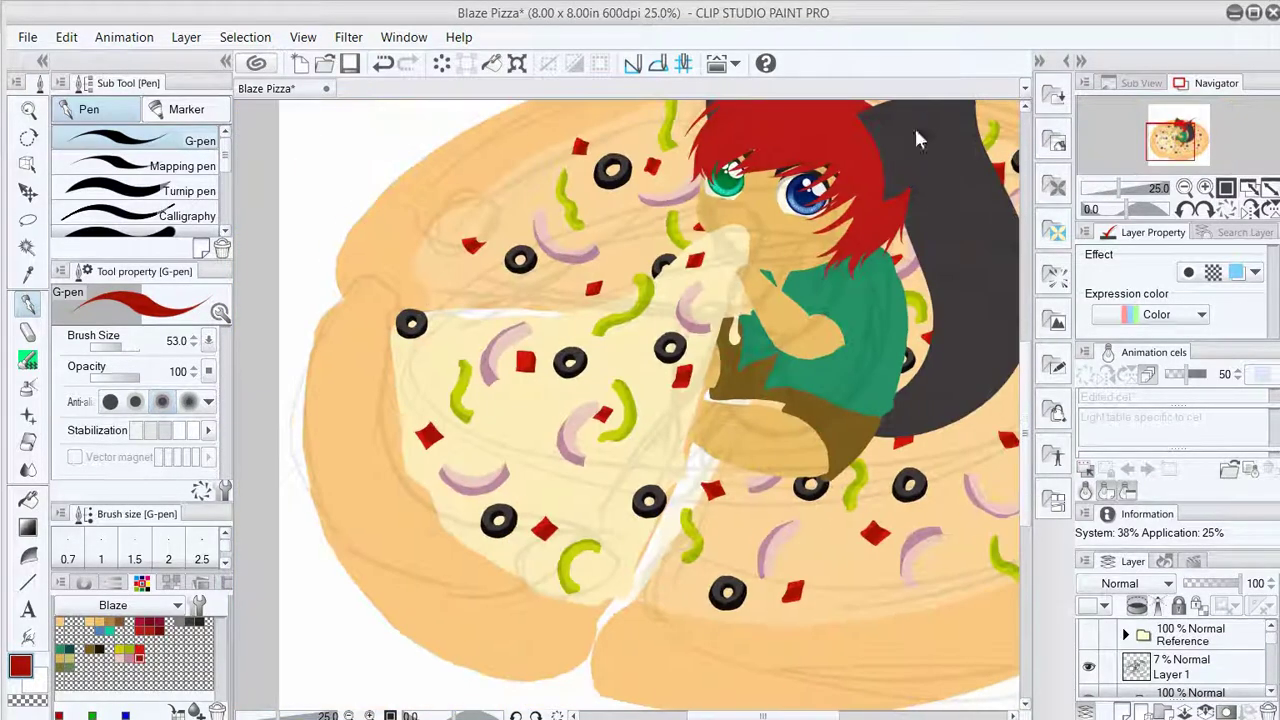
Paint extra yellow-green pepper strips on the Green layer across the slice and pizza, and shade them on the clipped layer above.
key("alt+[")
left_click(1010, 545, "alt")
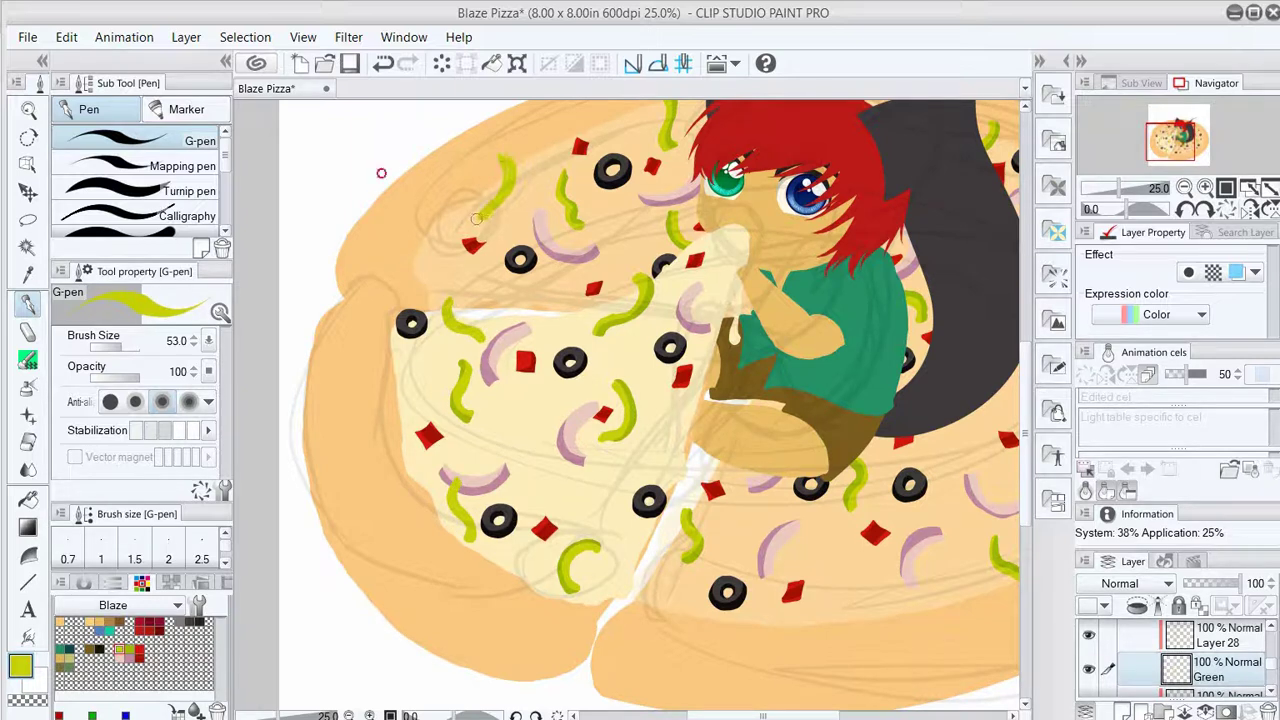
scroll(920, 315, "right", 5)
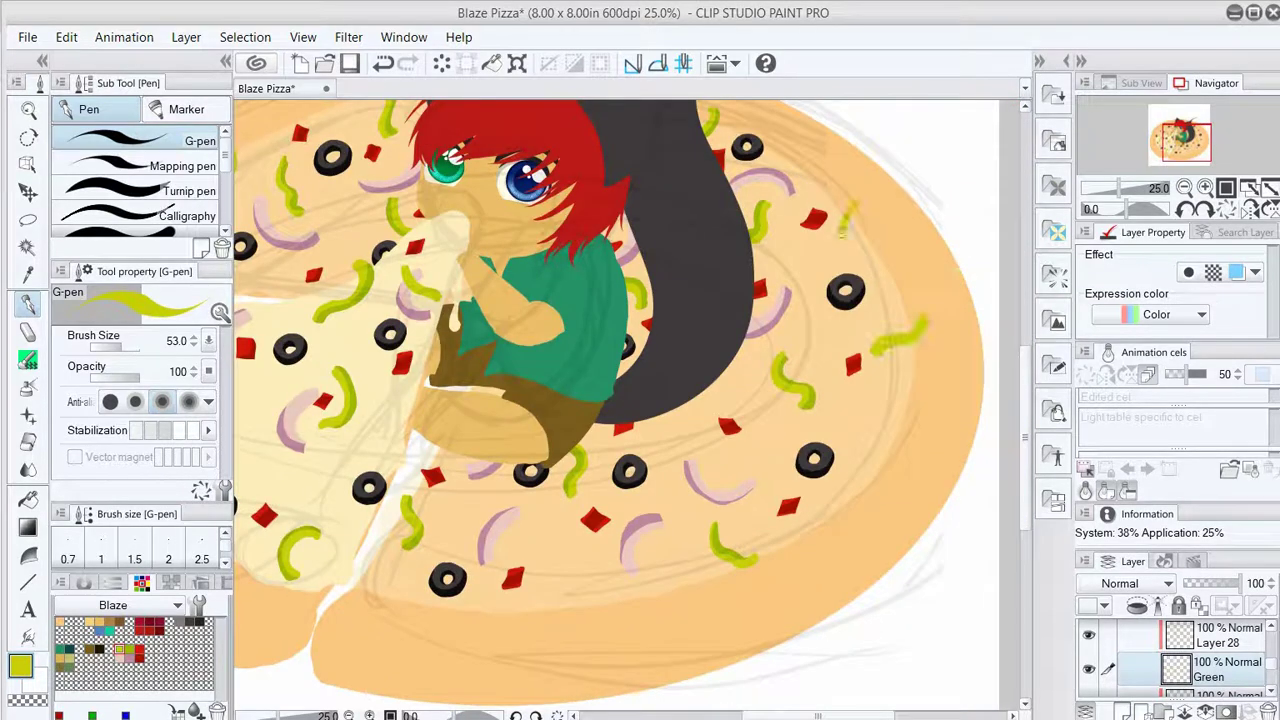
key("alt+]")
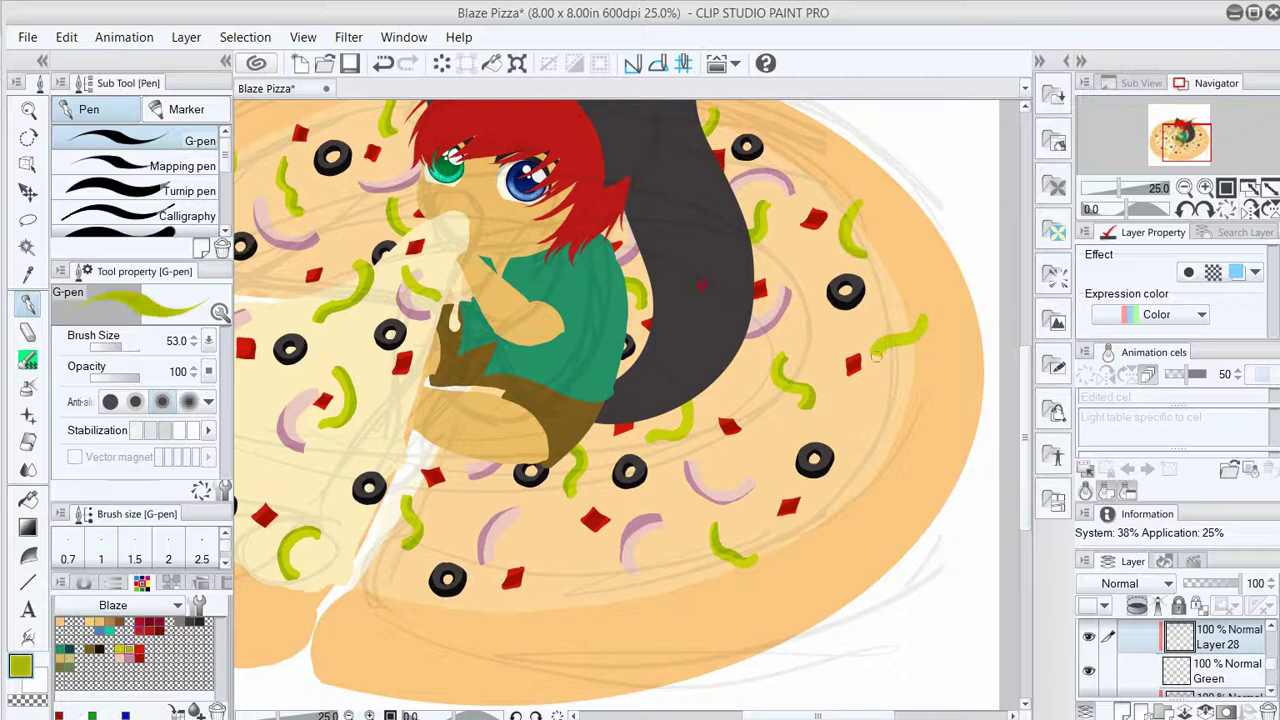
Paint extra pale pink onion strips on the Pink layer around the slice and pizza, and shade them darker pink on the clipped layer.
scroll(346, 465, "left", 3)
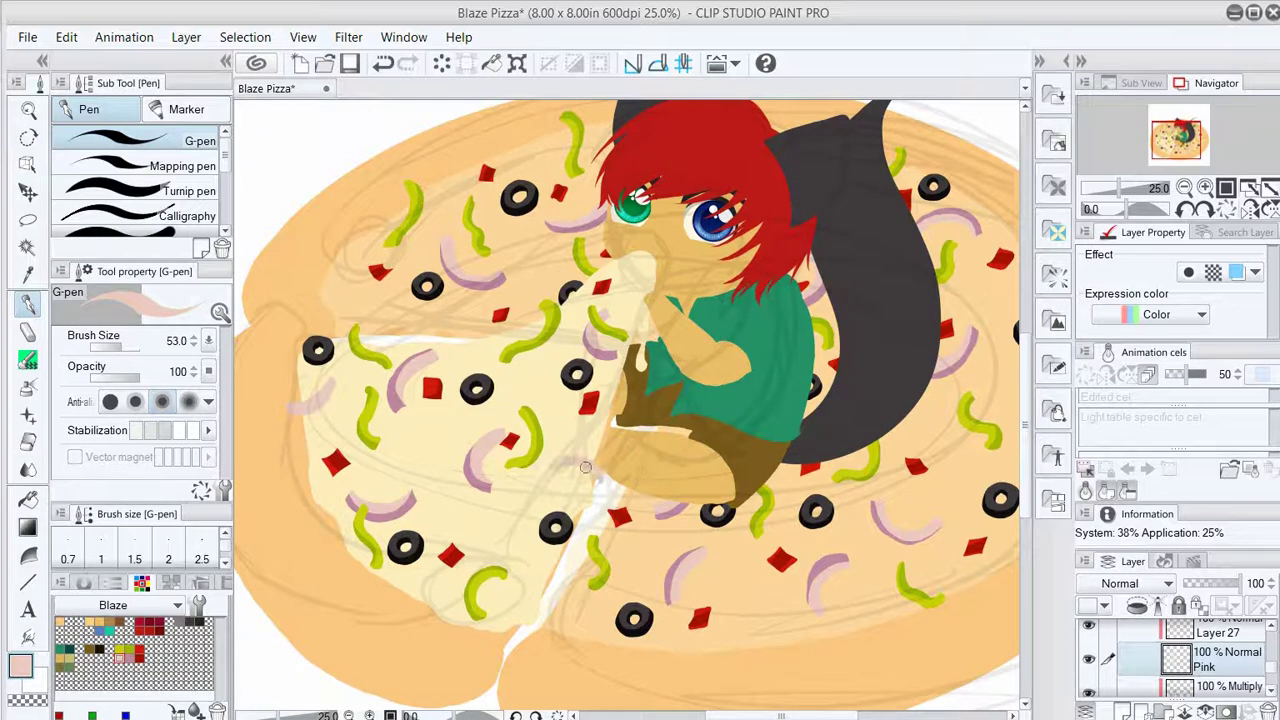
scroll(521, 125, "right", 3)
scroll(860, 456, "down", 1)
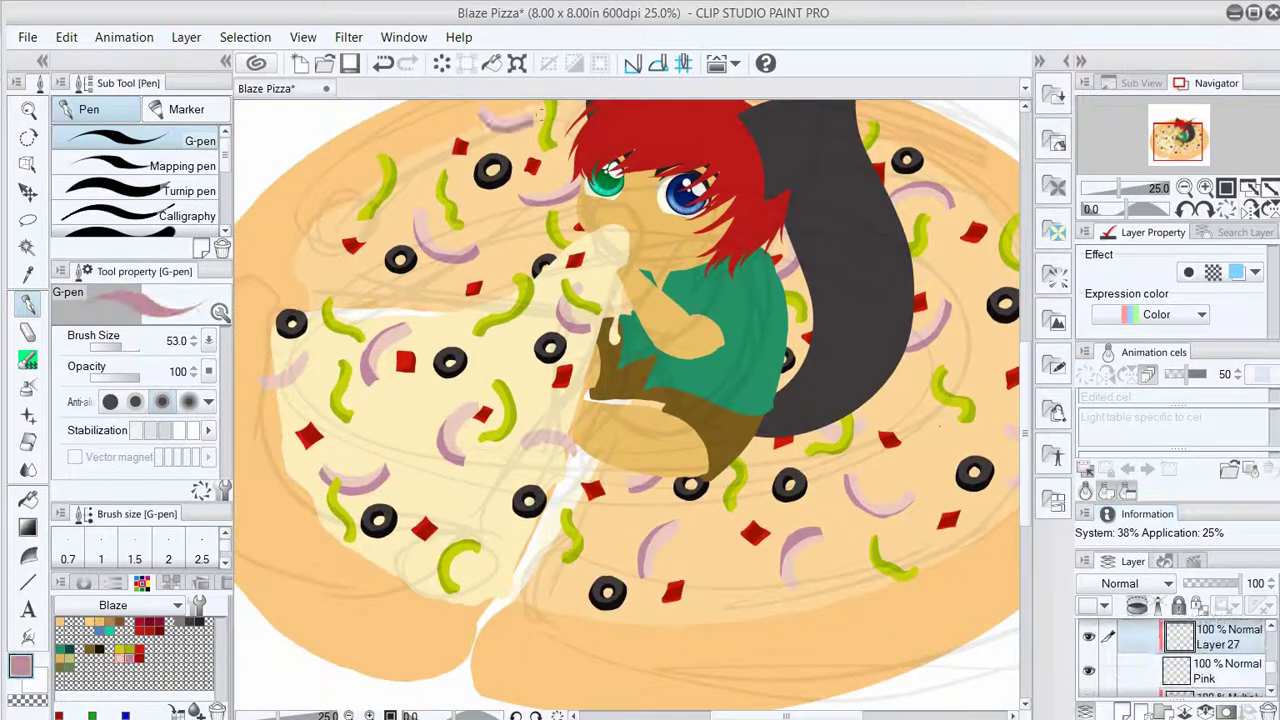
scroll(952, 119, "right", 3)
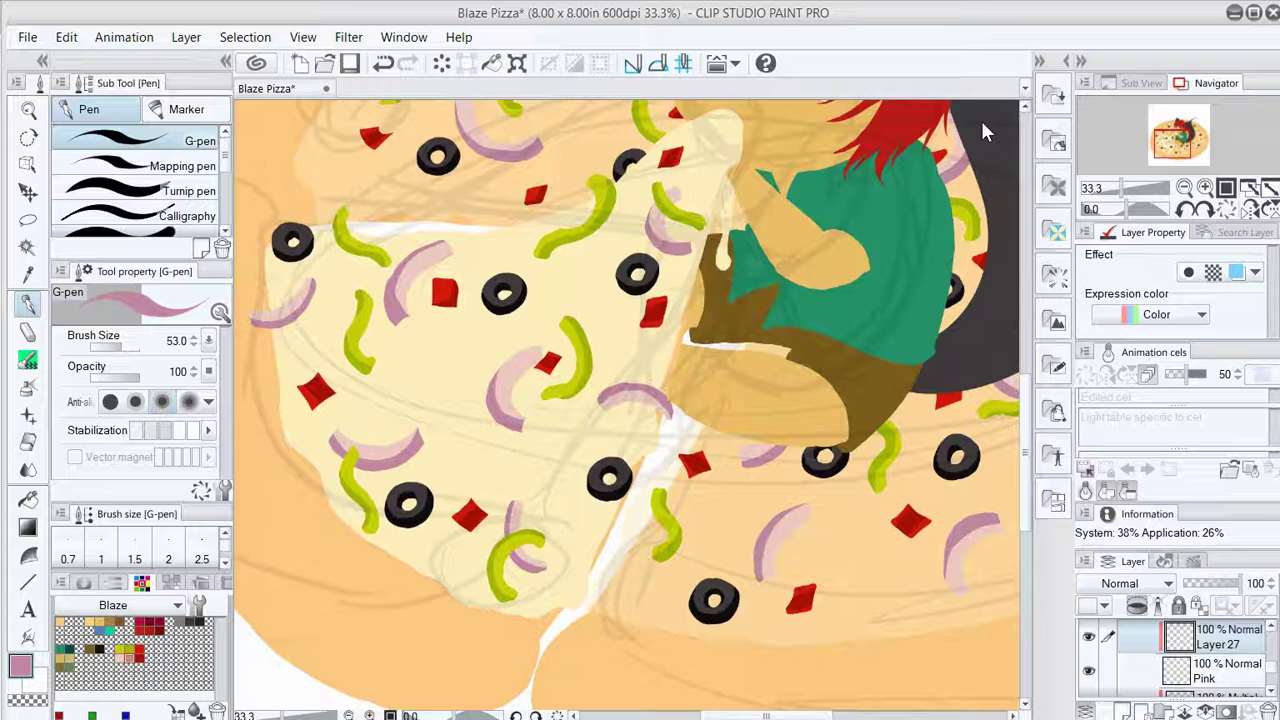
Paint round orange-red pepperoni pieces on the Pep layer across the slice and the pizza's rear left, using the G-pen at size 198.4.
scroll(985, 131, "down", 3)
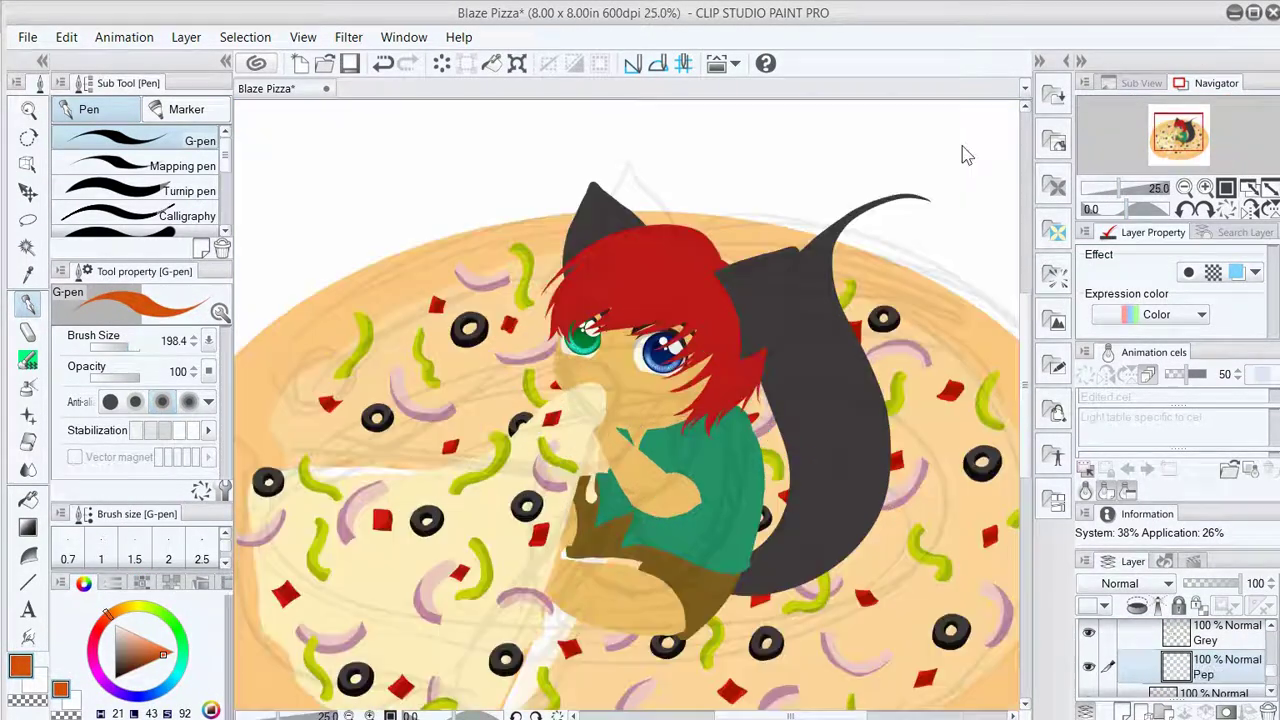
left_click_drag(600, 290, 665, 335)
left_click_drag(735, 225, 760, 290)
left_click_drag(640, 400, 480, 285)
left_click_drag(360, 370, 430, 440)
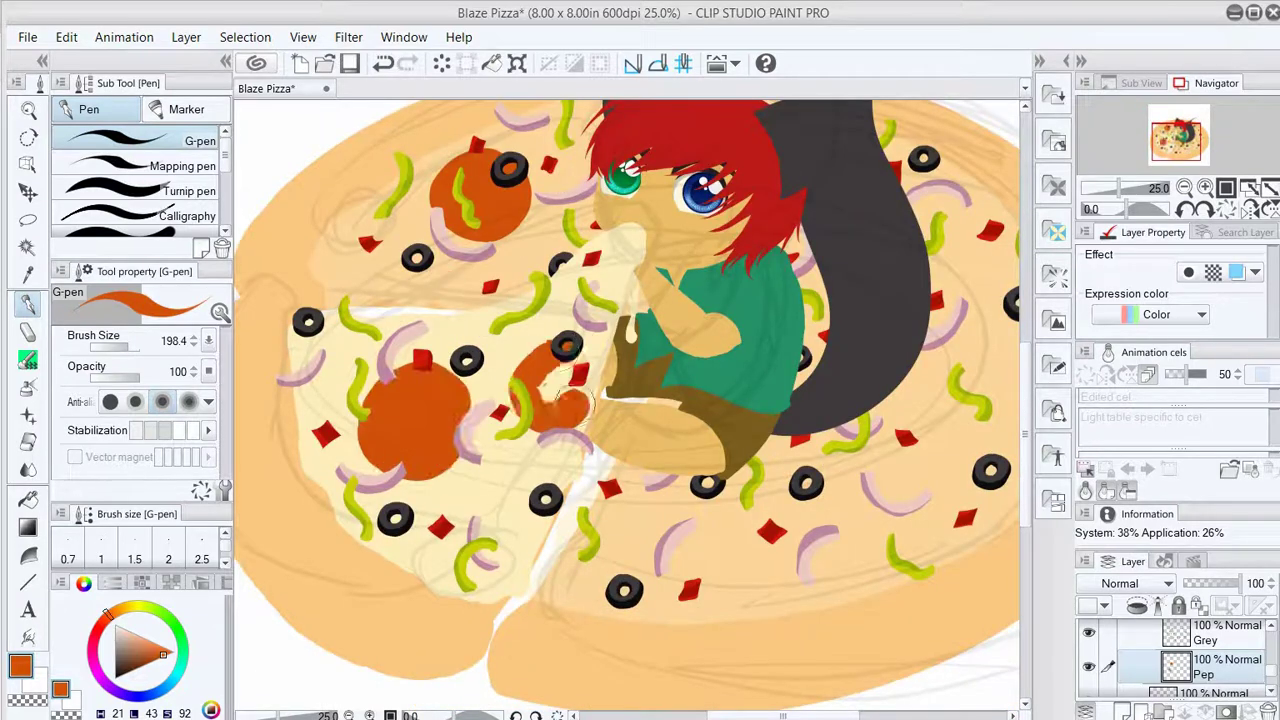
mouse_move(330, 350)
left_mouse_down()
mouse_move(490, 440)
mouse_move(500, 470)
left_mouse_up()
left_click_drag(525, 320, 556, 344)
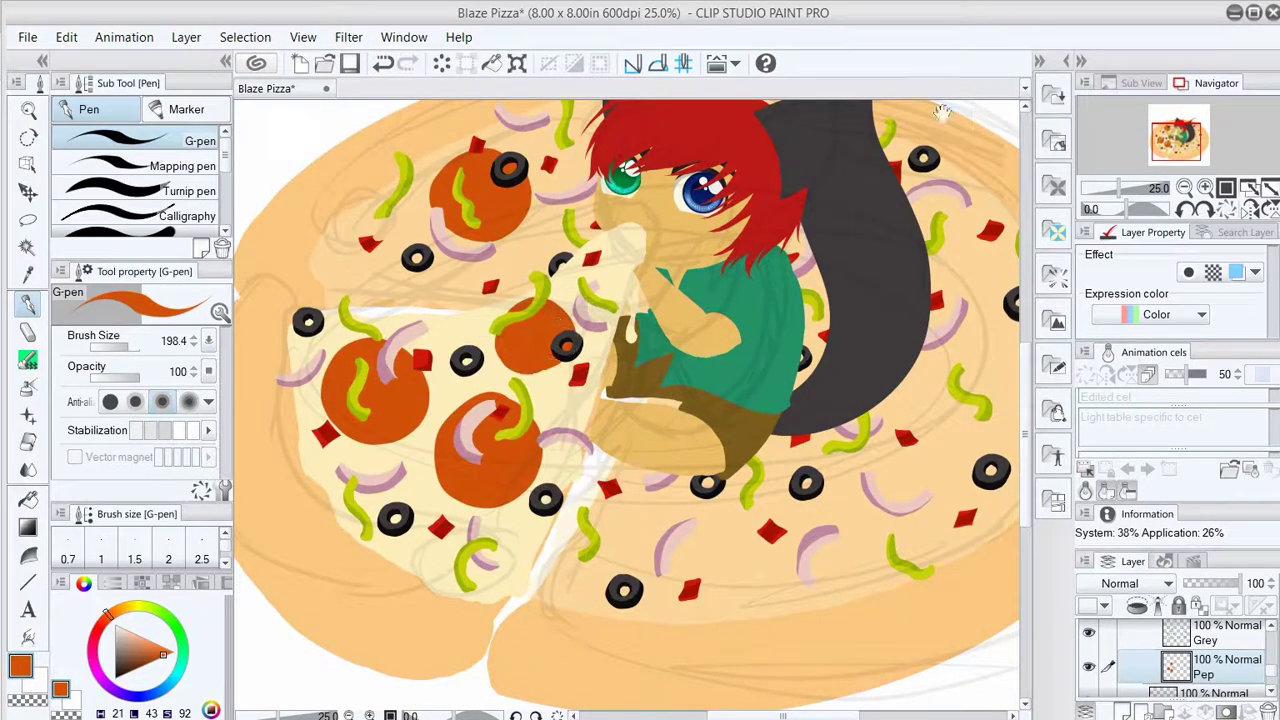
Paint more orange-red pepperoni pieces across the pizza's front and right side, including partly hidden ones behind the leg and tail.
left_click_drag(942, 112, 780, 72)
left_click_drag(560, 460, 620, 540)
left_click_drag(420, 430, 470, 480)
left_click_drag(735, 375, 820, 460)
left_click_drag(765, 230, 815, 262)
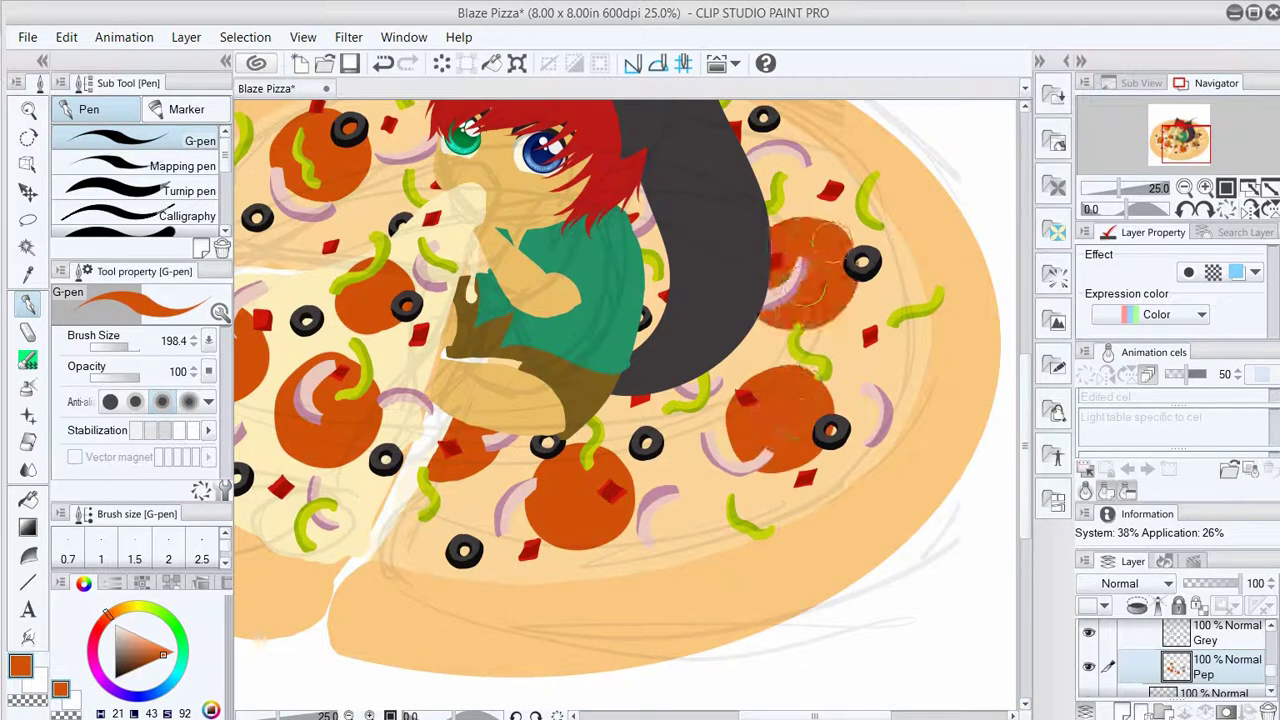
left_click_drag(635, 215, 660, 305)
Reposition the rear-left pepperoni closer to the crust and add pepperoni beside the character's face and hair, cleaning up with the Hard eraser.
scroll(725, 248, "down", 2)
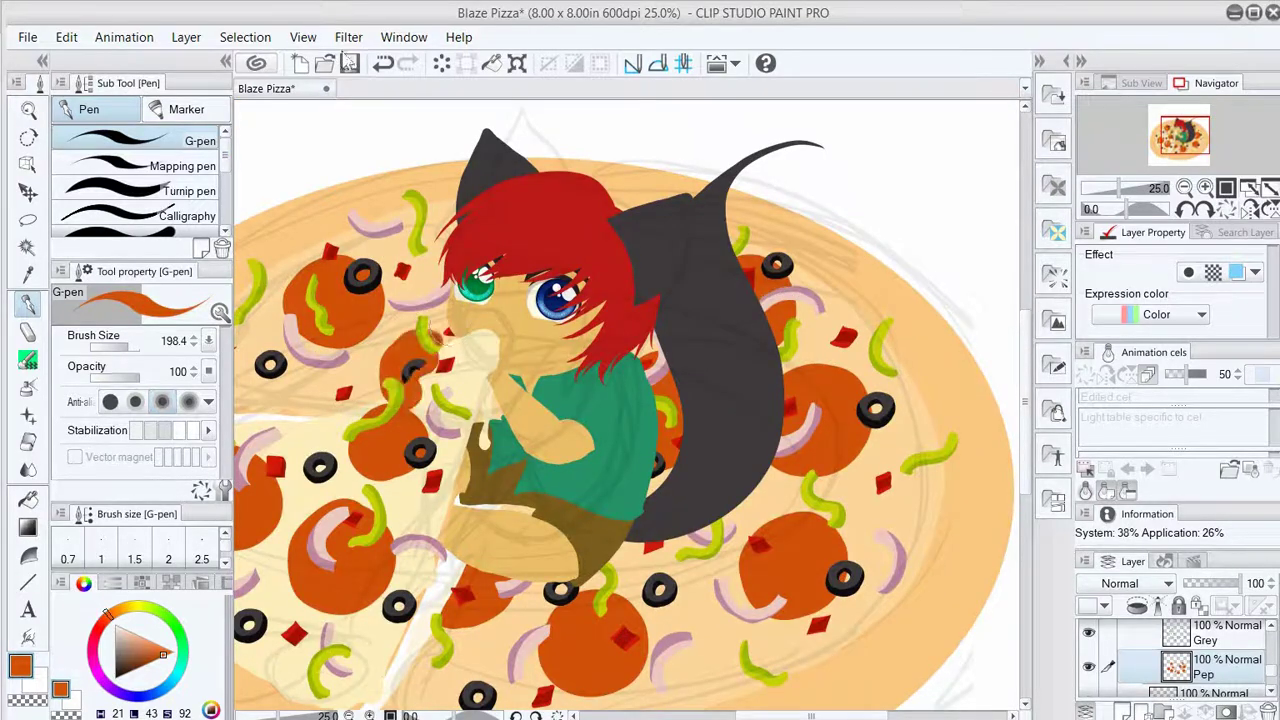
scroll(450, 300, "up", 2)
left_click(28, 163)
left_click_drag(505, 205, 455, 225)
key("p")
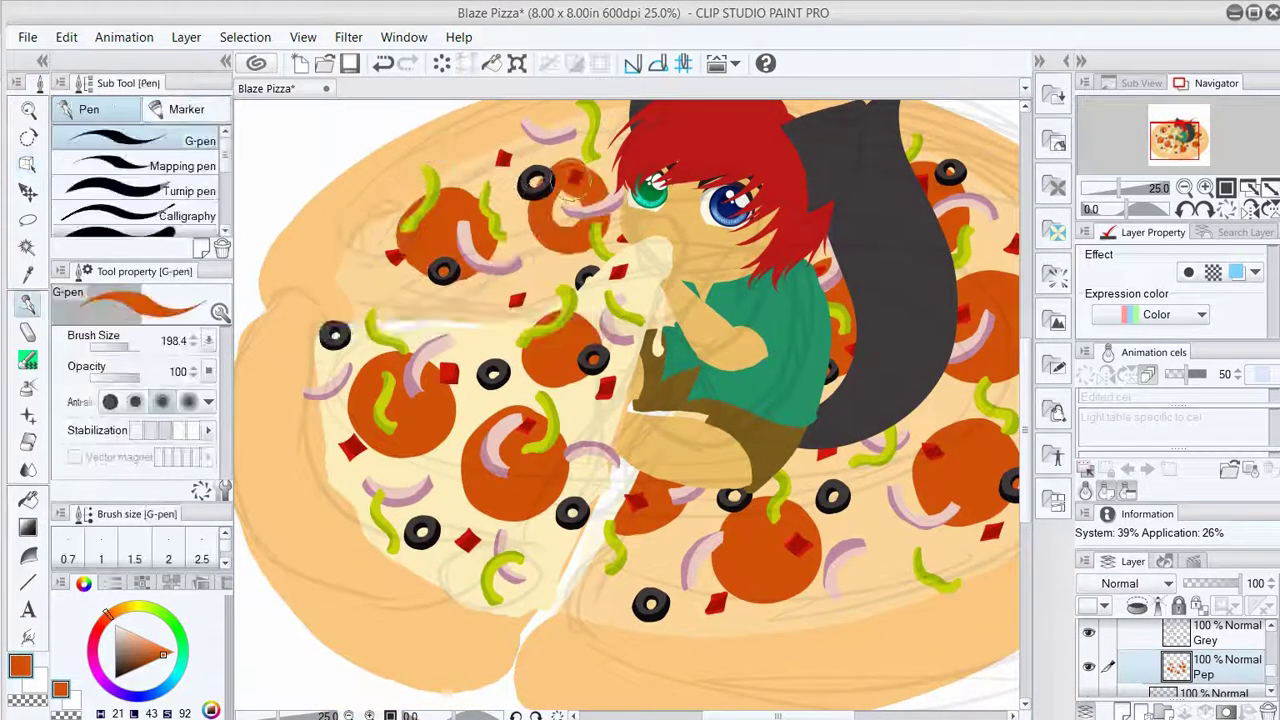
left_click_drag(598, 263, 552, 300)
key("e")
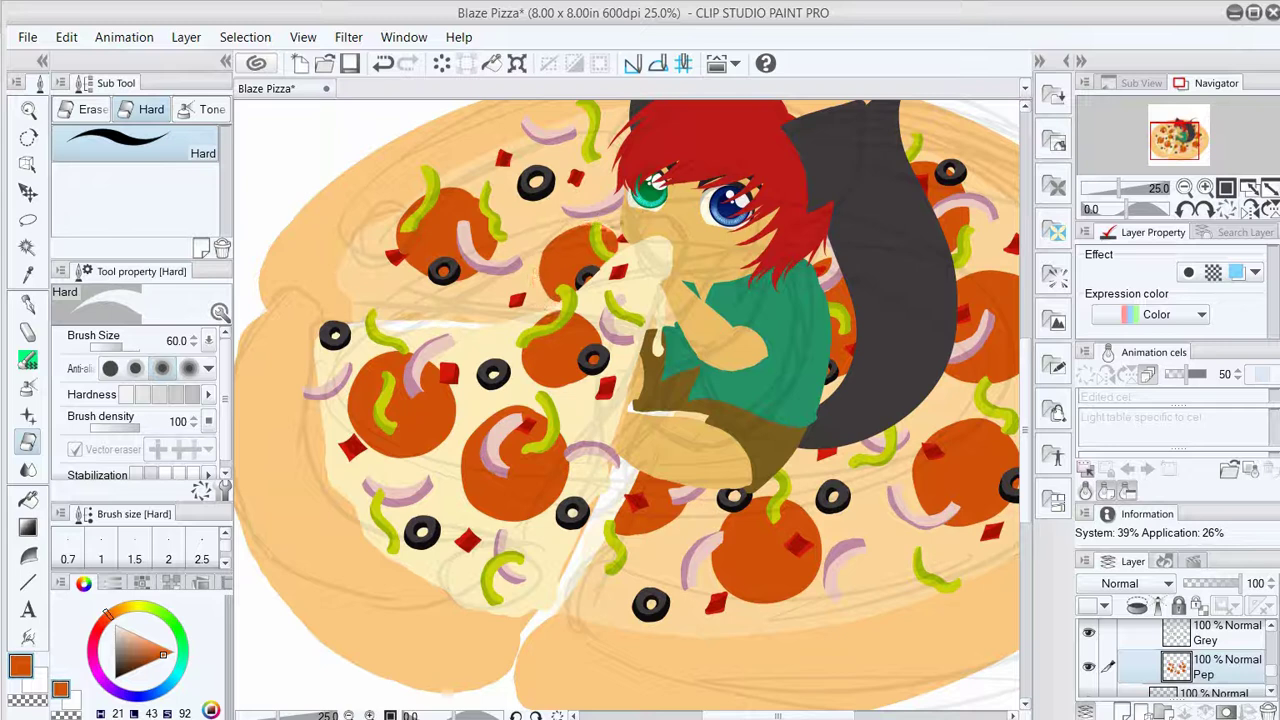
key("p")
scroll(741, 166, "up", 2)
key("e")
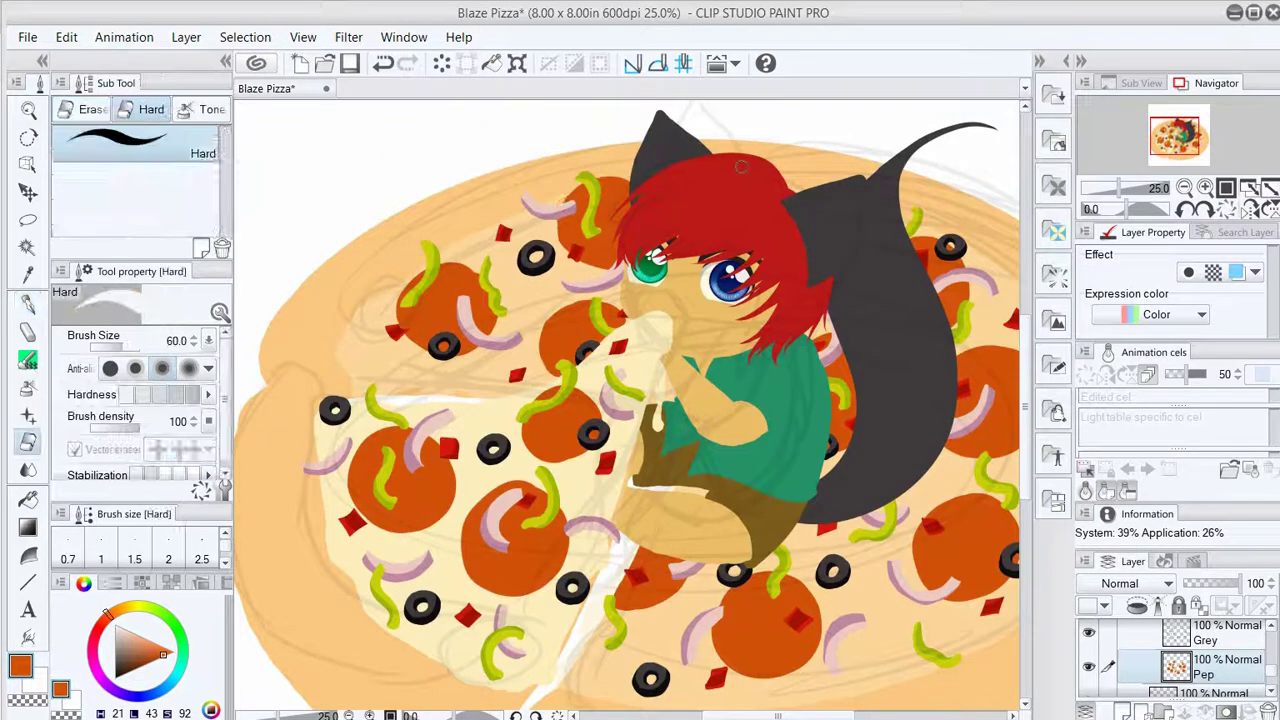
Add a clipped Multiply layer above Pep and try speckling the pepperoni with the Water Drips brush.
scroll(944, 166, "down", 2)
key("ctrl+shift+n")
key("p")
scroll(546, 244, "up", 2)
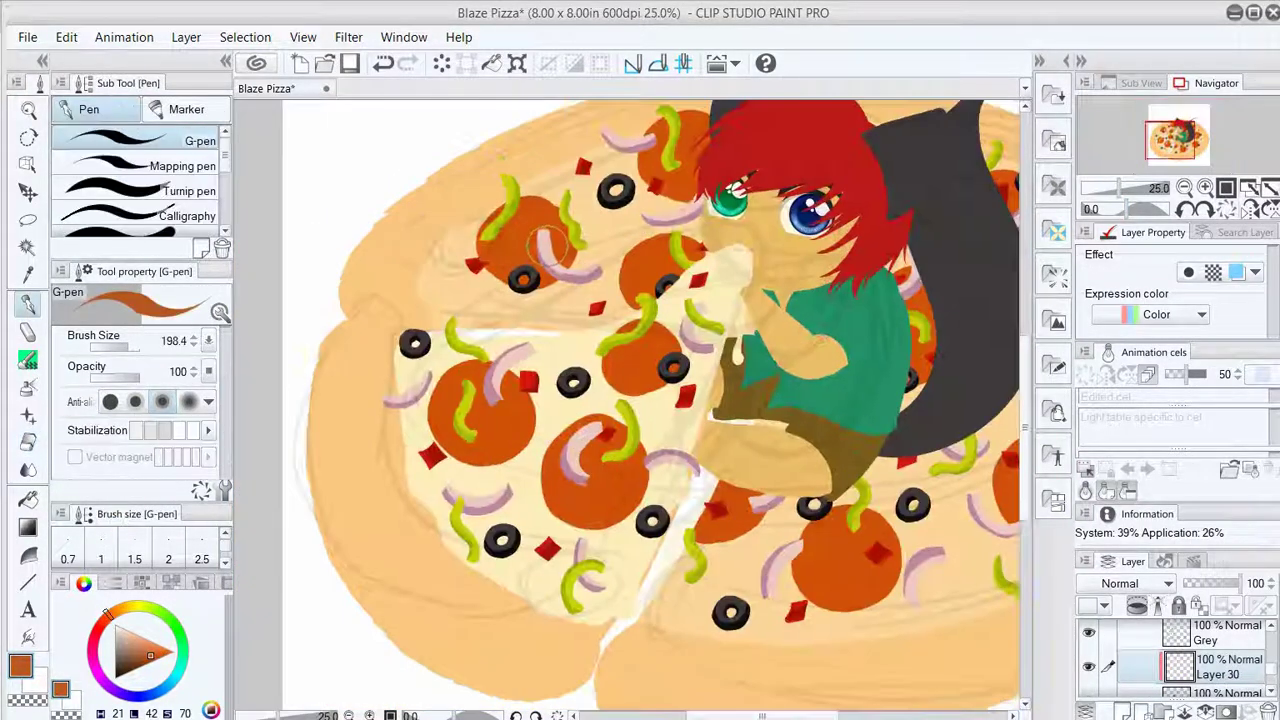
key("b")
key("b")
key("b")
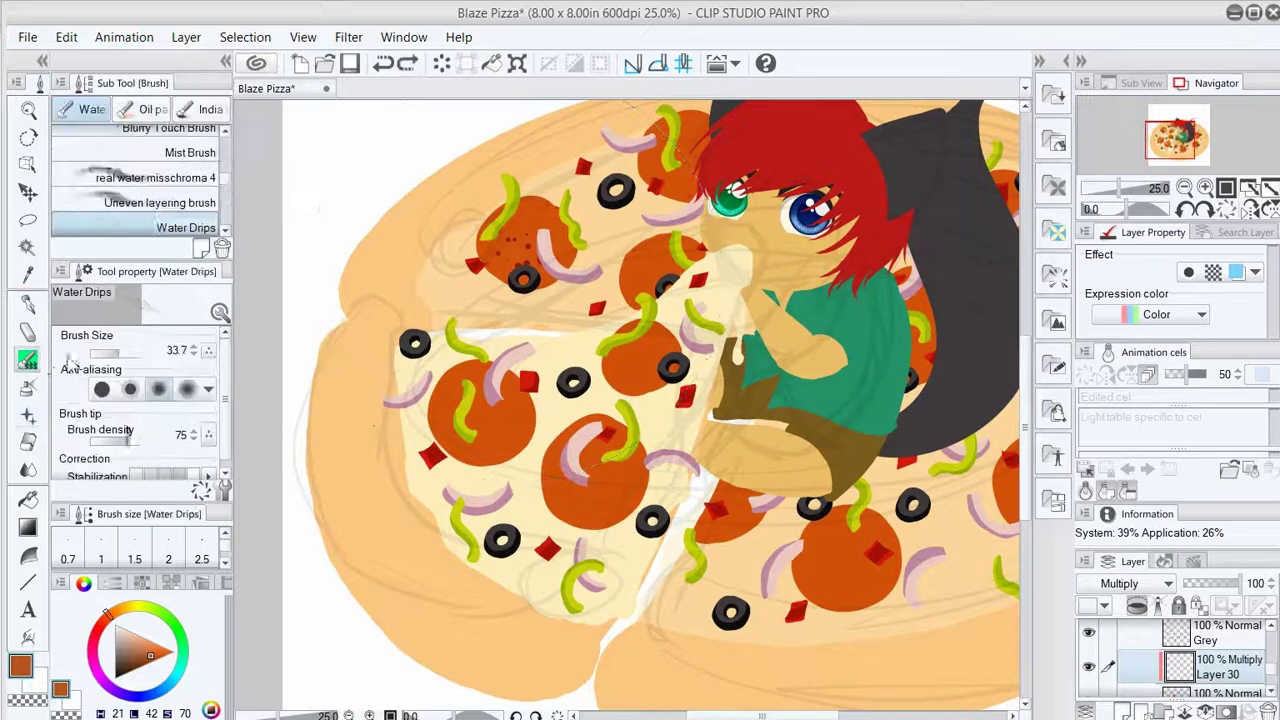
Speckle all pepperoni pieces on the clipped Multiply layer with the Spray airbrush at size 2000 and particle size 9.
key("e")
key("alt+bracketleft")
key("p")
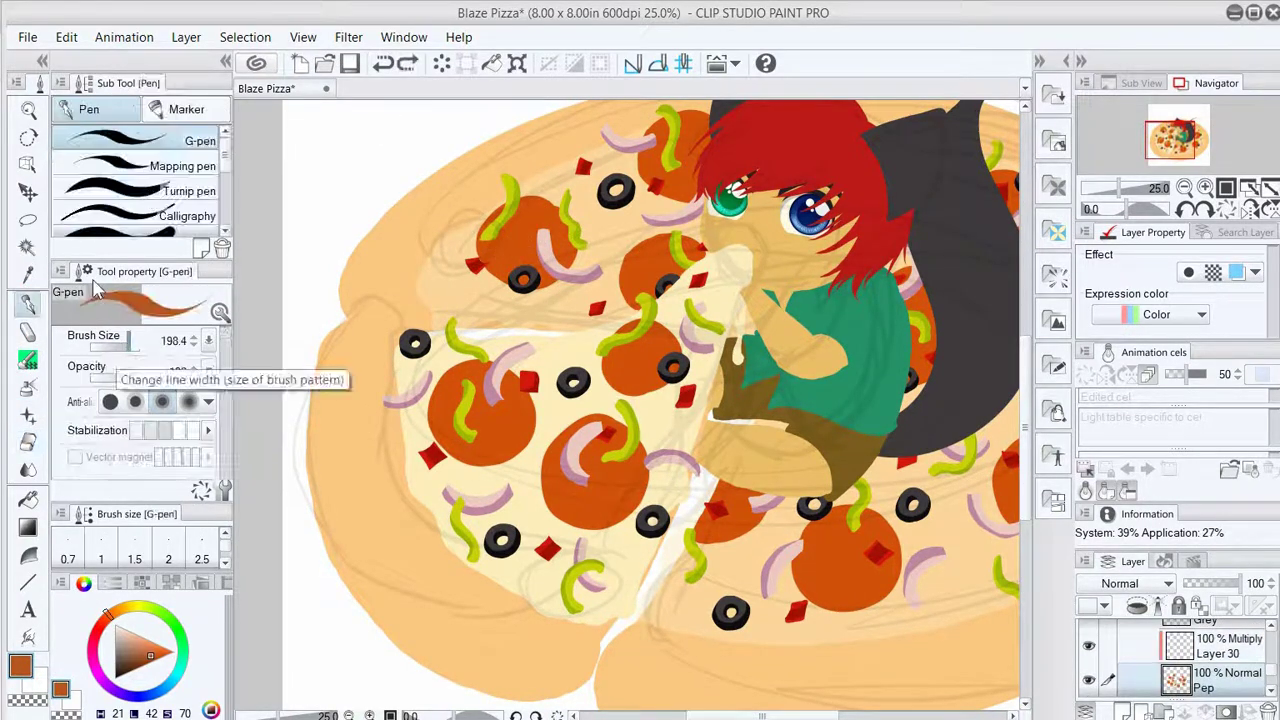
key("alt+bracketright")
key("b")
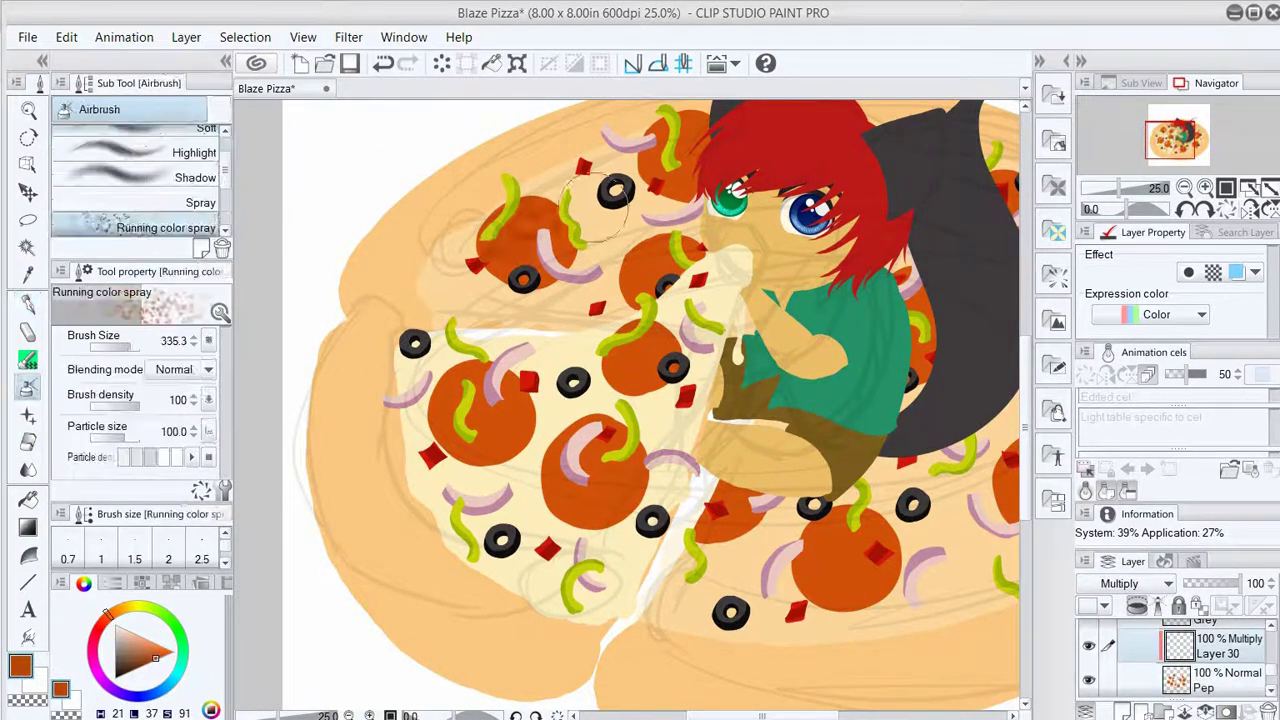
key("ctrl+0")
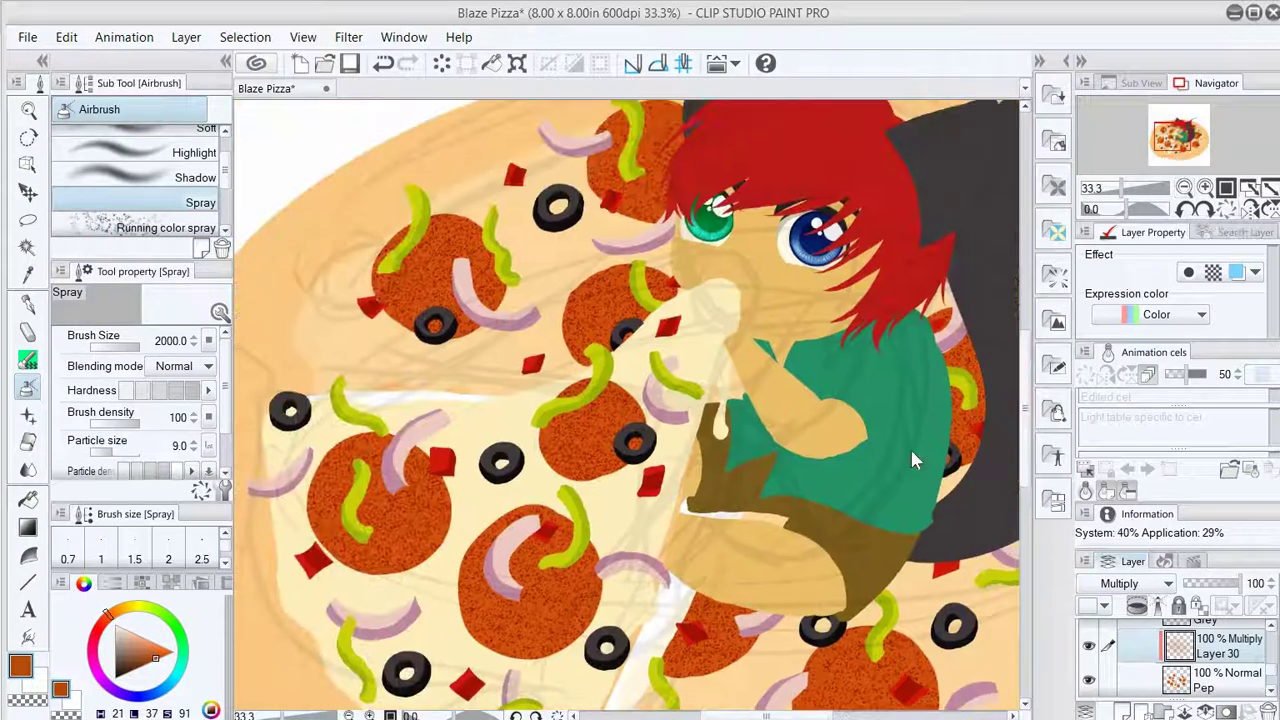
Shade the pepperoni on the slice and pizza's left side on a second clipped Multiply layer, fading the shading with the Soft eraser.
key("p")
left_click_drag(400, 255, 475, 305)
mouse_move(320, 480)
left_mouse_down()
mouse_move(405, 538)
mouse_move(530, 575)
left_mouse_up()
mouse_move(590, 430)
left_mouse_down()
mouse_move(620, 300)
mouse_move(630, 160)
left_mouse_up()
key("e")
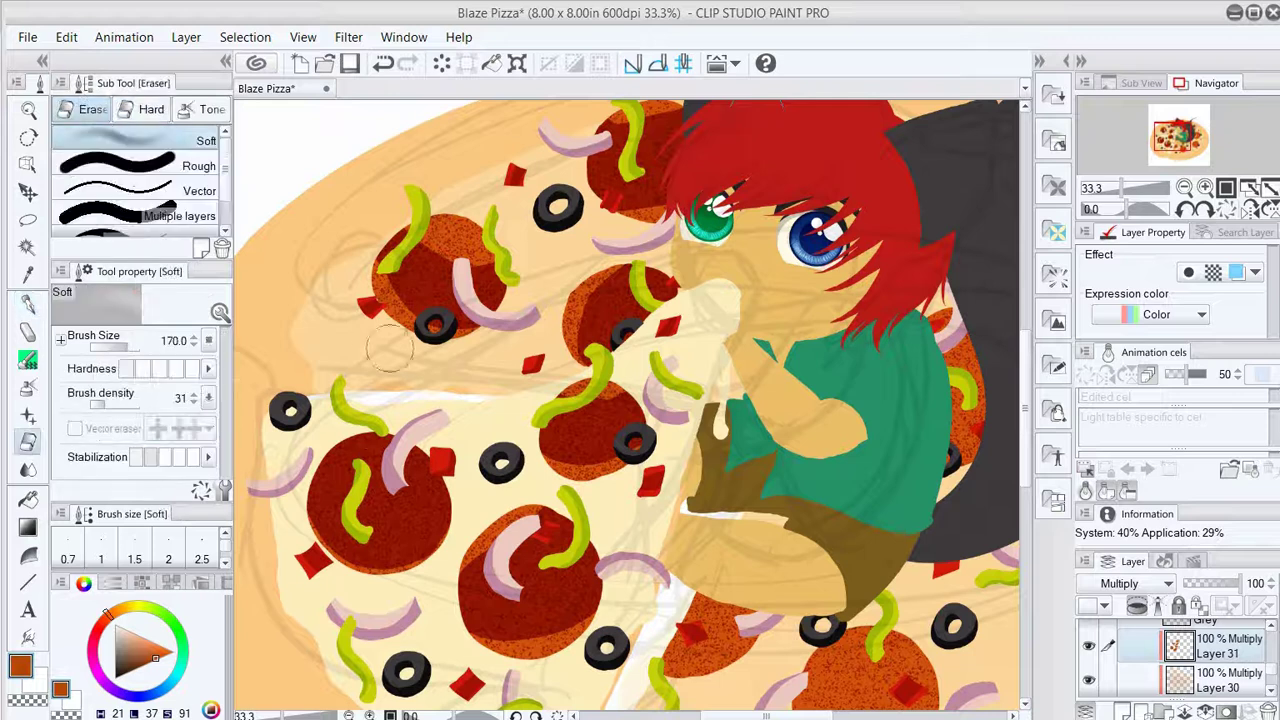
key("]")
mouse_move(330, 470)
left_mouse_down()
mouse_move(430, 262)
mouse_move(490, 295)
left_mouse_up()
left_click_drag(590, 280, 610, 350)
mouse_move(580, 420)
left_mouse_down()
mouse_move(605, 605)
mouse_move(640, 160)
mouse_move(910, 140)
left_mouse_up()
Shade the pepperoni on the pizza's right side and front on the same Multiply layer, fading the shading with the Soft eraser.
key("p")
left_click_drag(900, 400, 260, 400)
left_click_drag(730, 400, 830, 490)
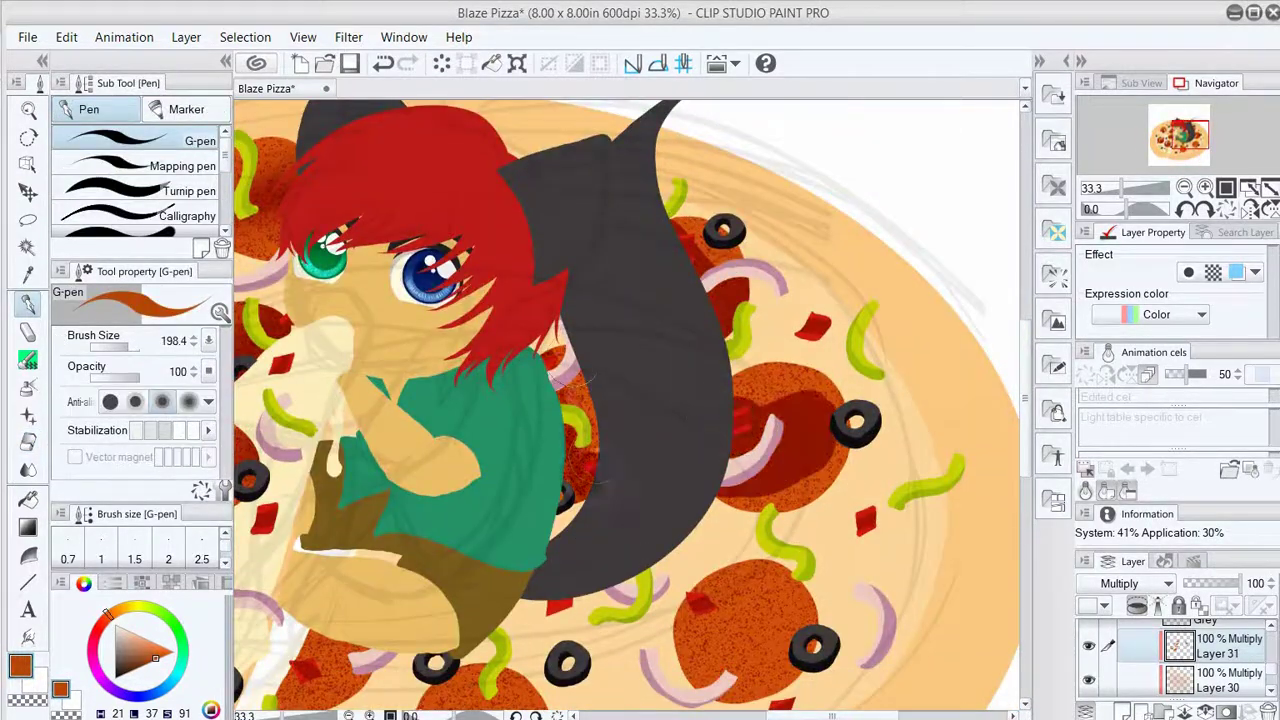
left_click_drag(690, 610, 800, 680)
scroll(700, 450, "down", 3)
key("e")
mouse_move(420, 500)
left_mouse_down()
mouse_move(570, 590)
mouse_move(430, 600)
left_mouse_up()
mouse_move(690, 400)
left_mouse_down()
mouse_move(733, 556)
mouse_move(760, 480)
left_mouse_up()
left_click_drag(730, 300, 840, 210)
scroll(630, 400, "down", 3)
key("p")
key("e")
key("ctrl+0")
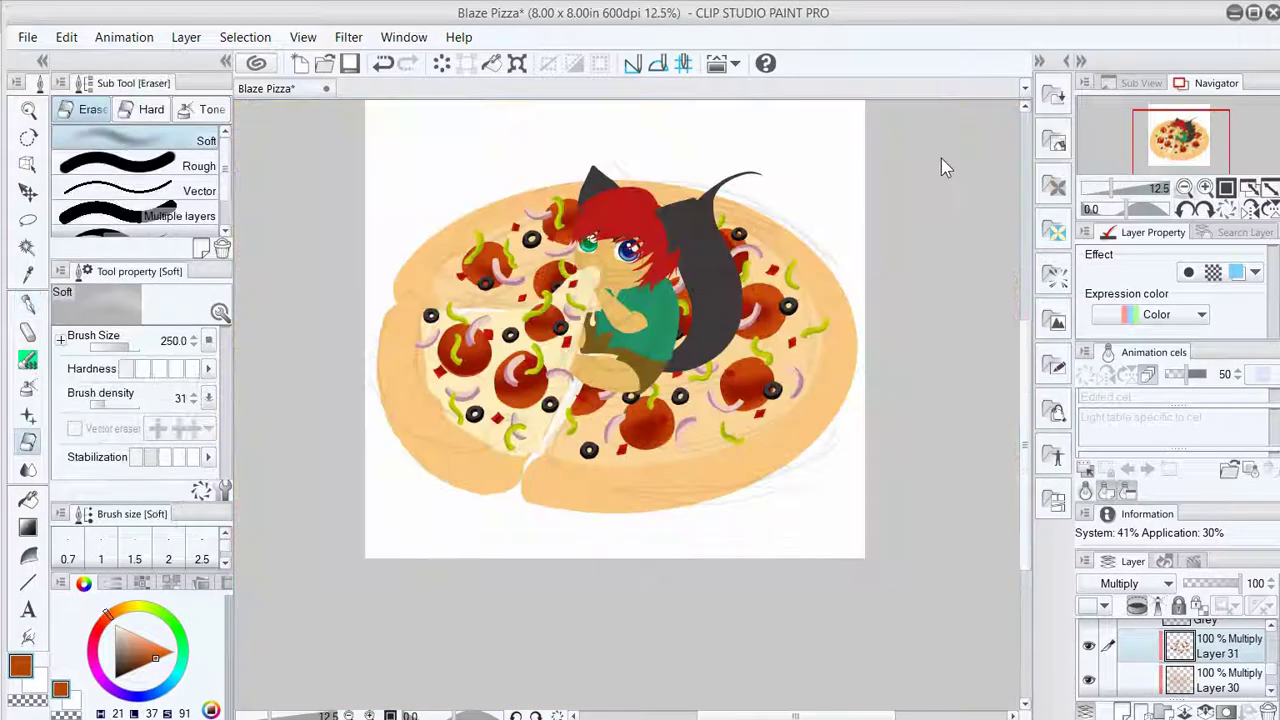
Pick a tan from the pizza reference photo and paint soft shading over the slice's cheese on a clipped layer.
key("ctrl+plus")
key("i")
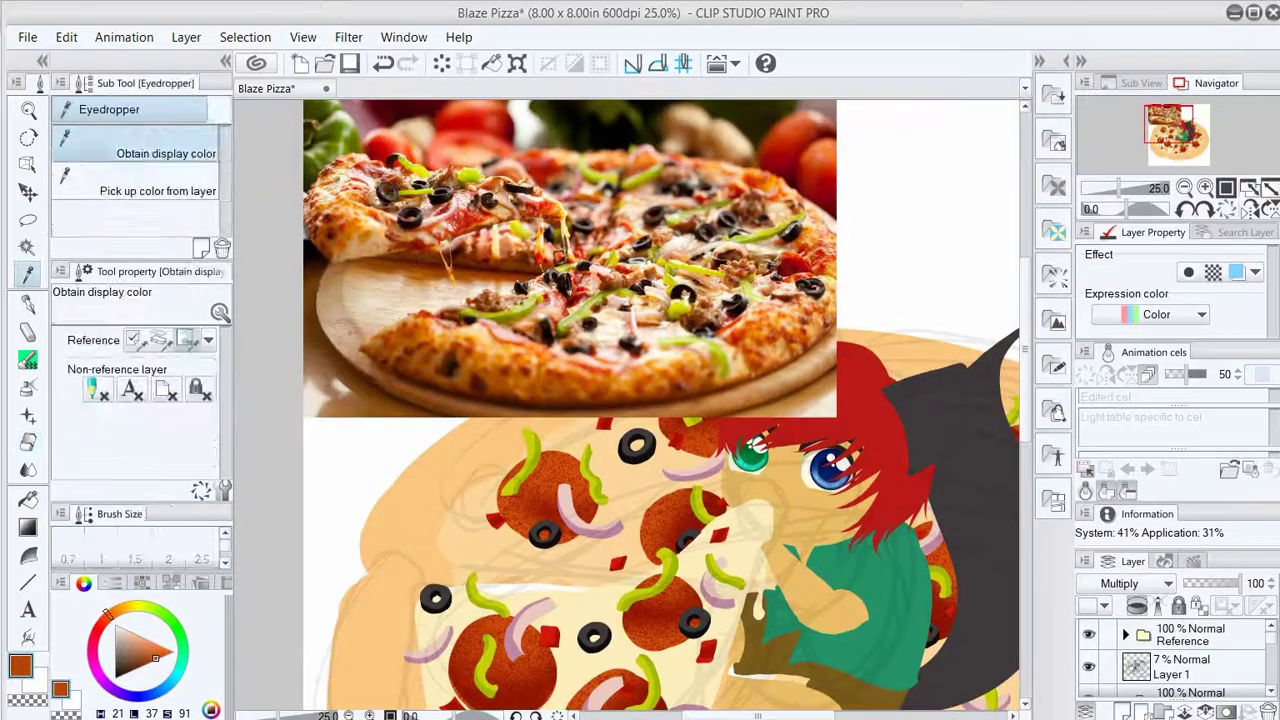
left_click(336, 186)
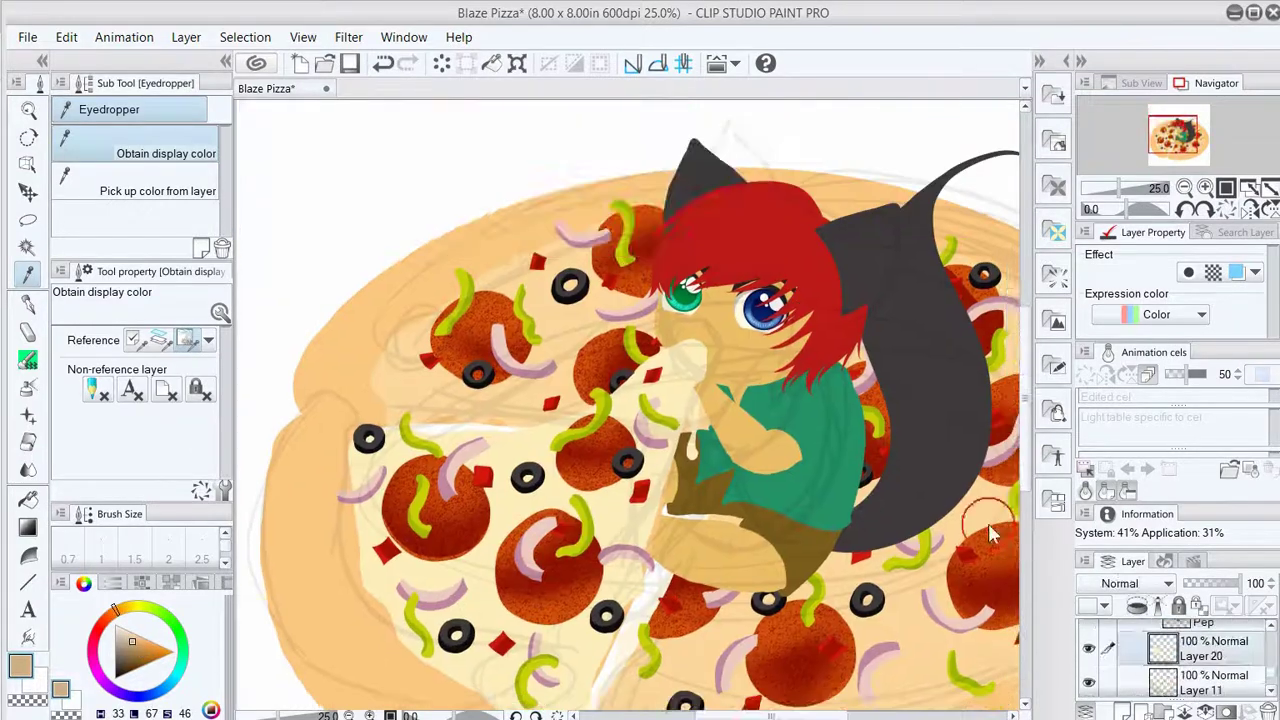
key("p")
key("period")
mouse_move(481, 629)
left_mouse_down()
mouse_move(603, 270)
mouse_move(505, 600)
left_mouse_up()
key("e")
mouse_move(510, 540)
left_mouse_down()
mouse_move(500, 615)
mouse_move(300, 460)
left_mouse_up()
Paint light orange-tan shading on the slice's cheese on another clipped layer at 84% opacity, fading it with the Soft eraser.
key("Escape")
key("p")
key("period")
mouse_move(450, 340)
left_mouse_down()
mouse_move(280, 455)
mouse_move(600, 260)
left_mouse_up()
key("e")
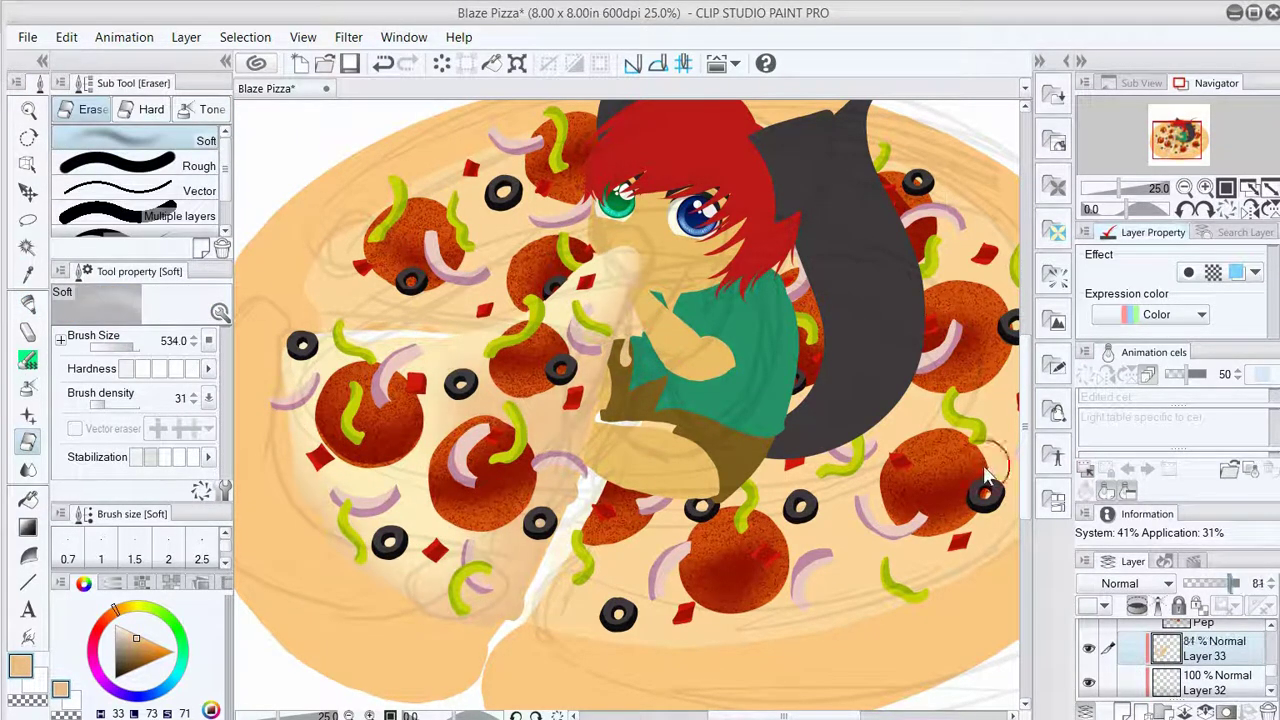
Reorder Layer 32 above Layer 33, set it to Multiply, and refine the slice's edge and drip shading with the Soft eraser at size 102.5.
key("ctrl+bracketleft")
key("alt+bracketright")
key("bracketleft")
key("bracketleft")
key("bracketleft")
key("bracketleft")
key("bracketleft")
key("bracketleft")
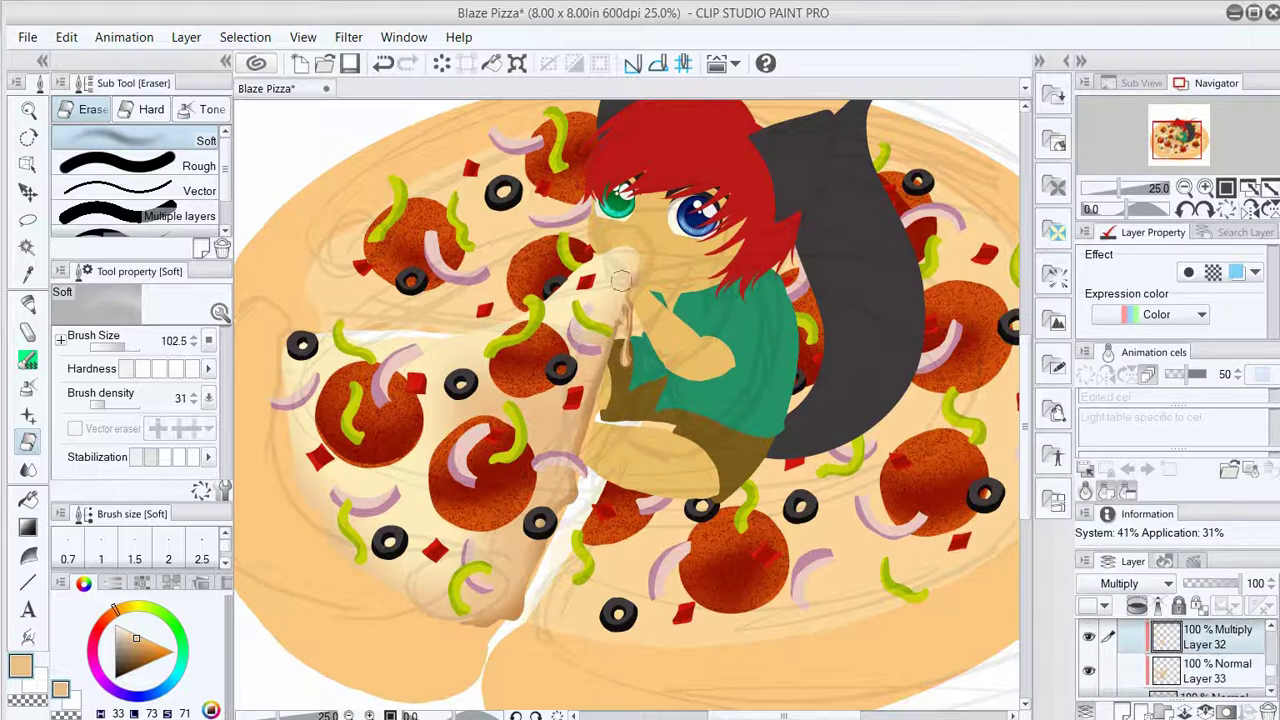
Add a clipped layer over the main pizza's cheese, set it to Multiply, and paint tan shading across the cheese.
key("ctrl+shift+n")
left_click(1125, 583)
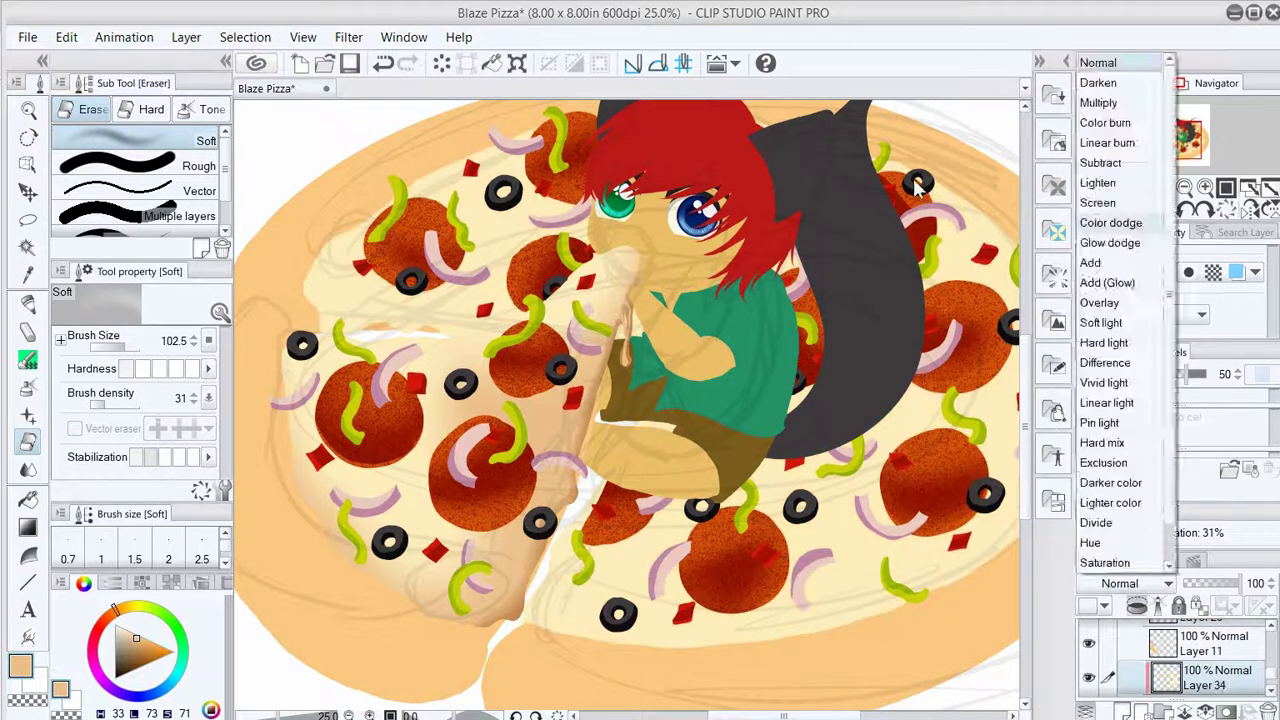
left_click(1100, 106)
key("p")
left_click_drag(380, 300, 610, 200)
key("ctrl+minus")
Fade the main pizza's cheese shading toward its edges with the Soft eraser at sizes 500 and 800.
key("e")
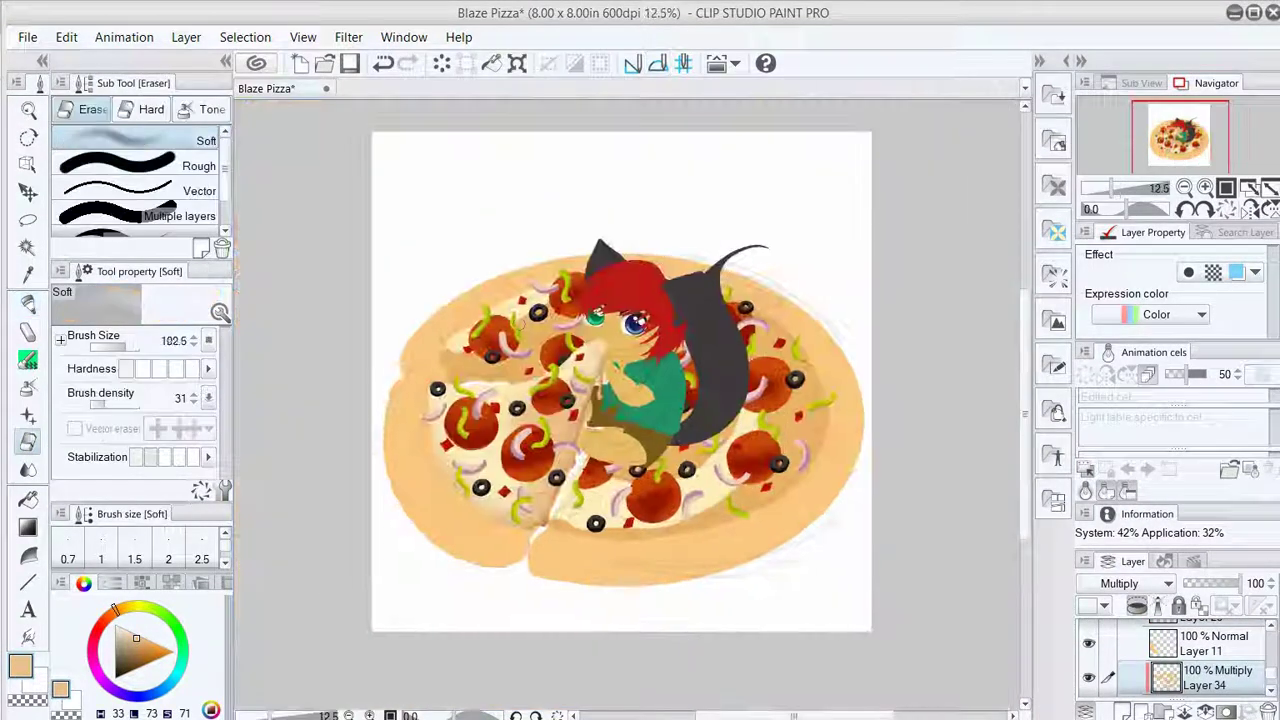
key("bracketleft")
left_click_drag(612, 518, 608, 488)
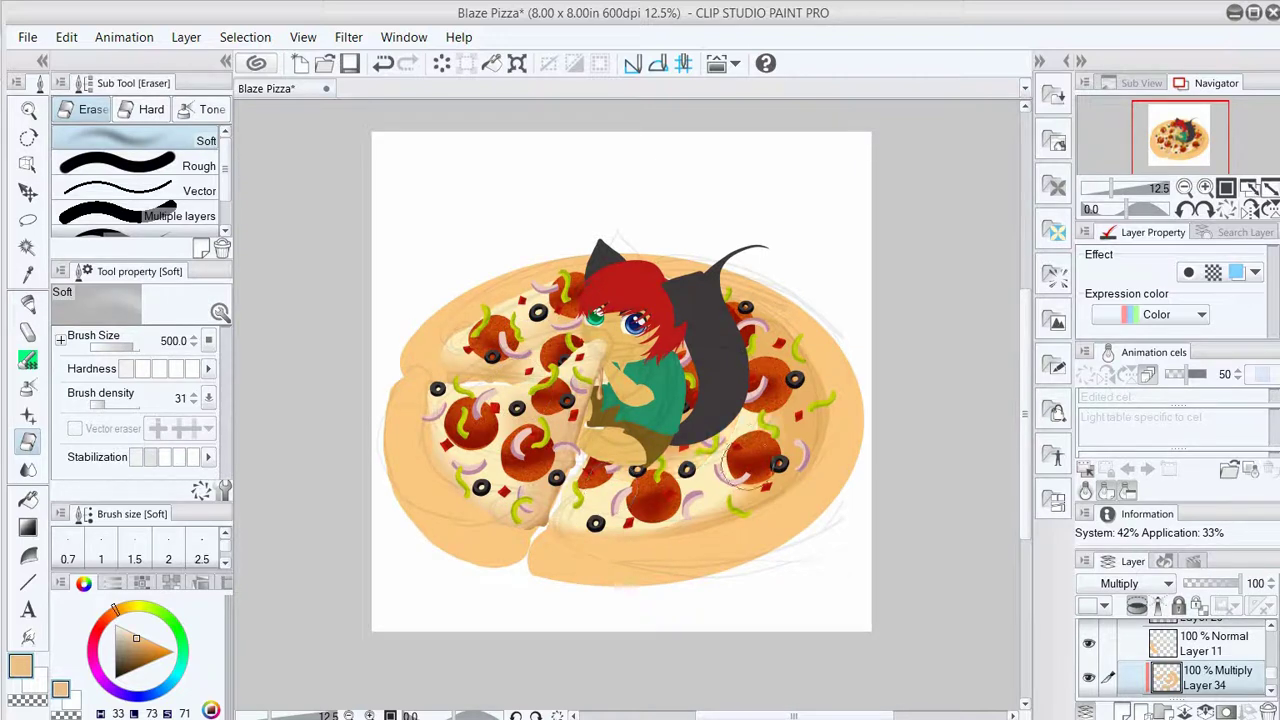
left_click_drag(744, 462, 800, 400)
key("bracketright")
key("bracketright")
key("bracketright")
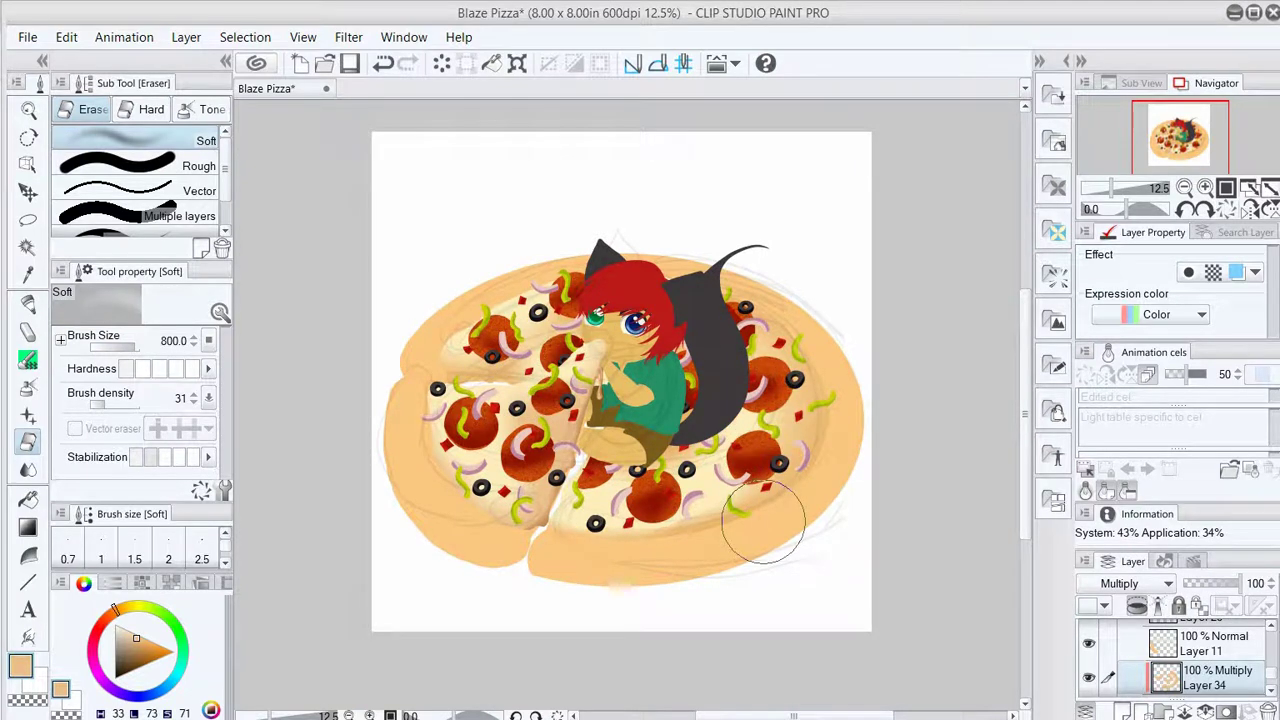
Shade the cheese along the right and front crust in darker tan on a new clipped Multiply layer, softening it with the Soft eraser.
key("ctrl+shift+n")
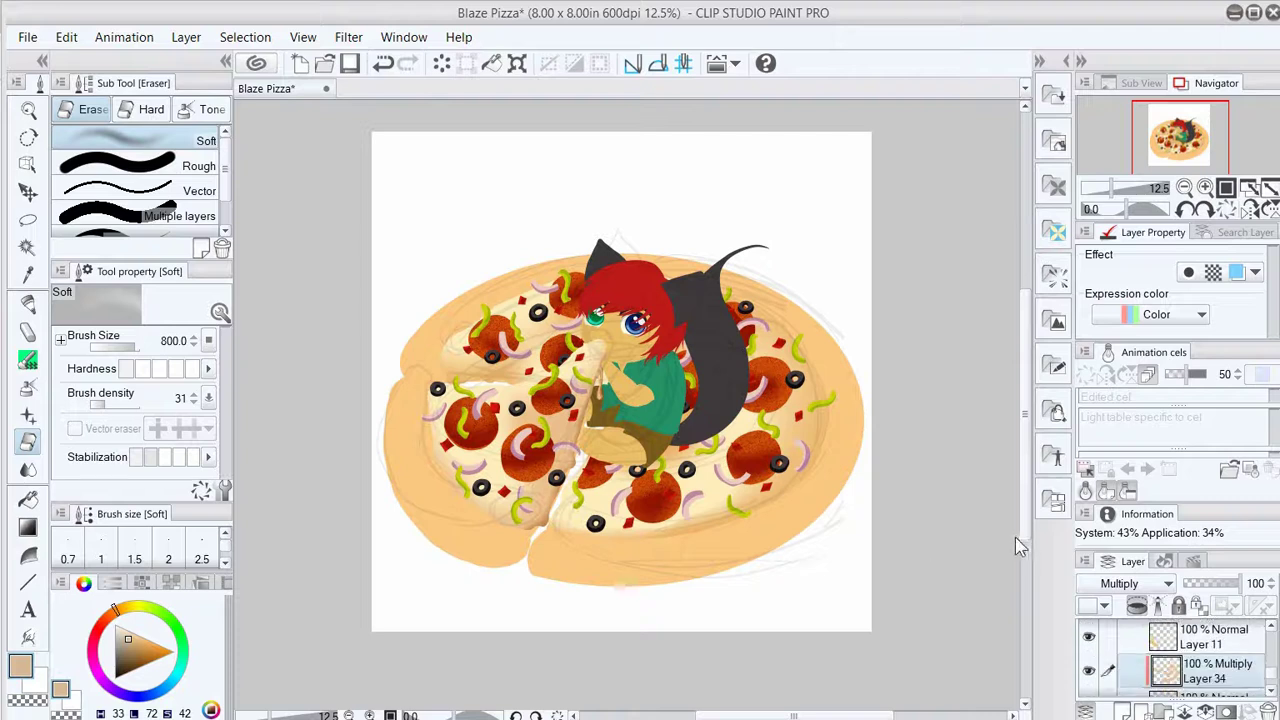
key("ctrl+plus")
key("p")
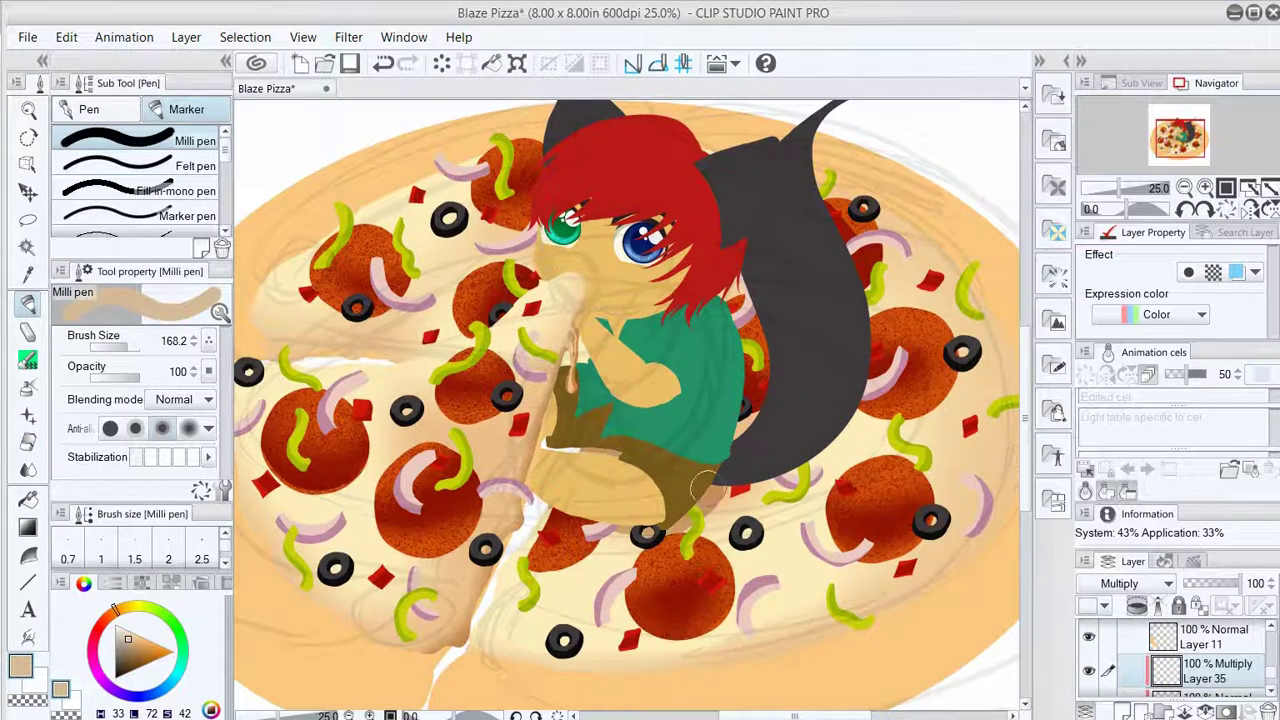
left_click_drag(744, 500, 572, 460)
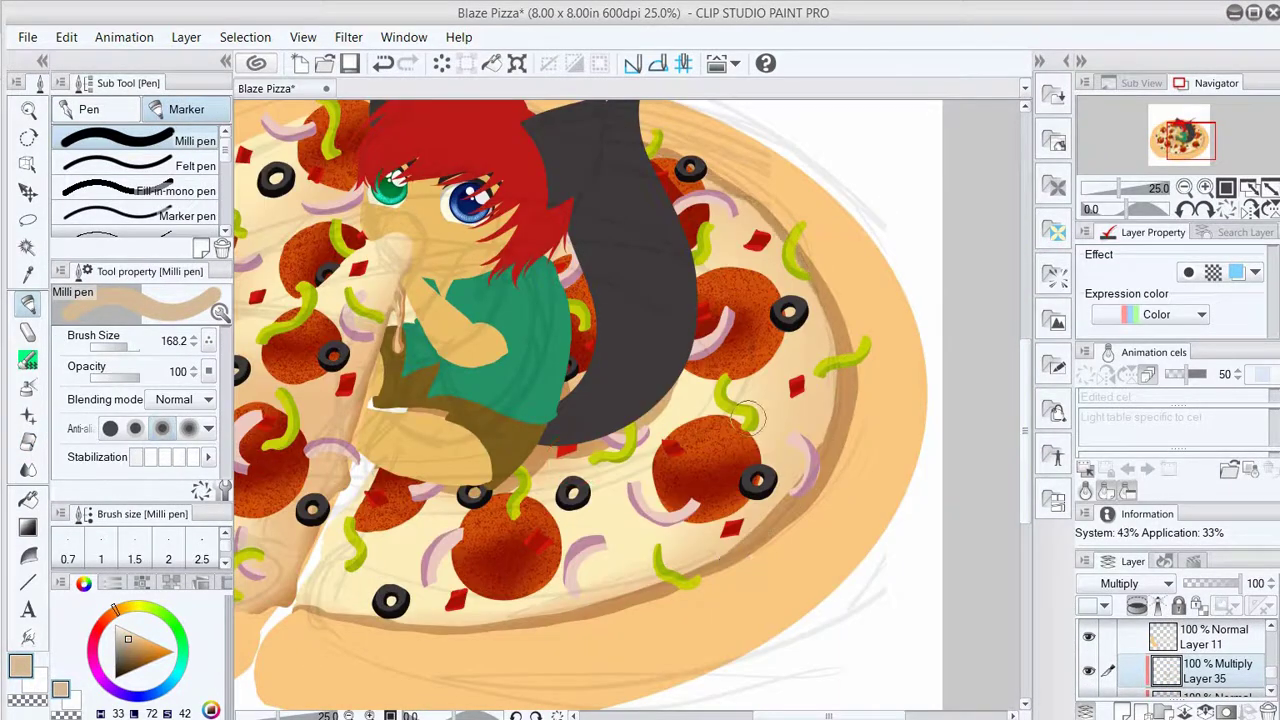
key("e")
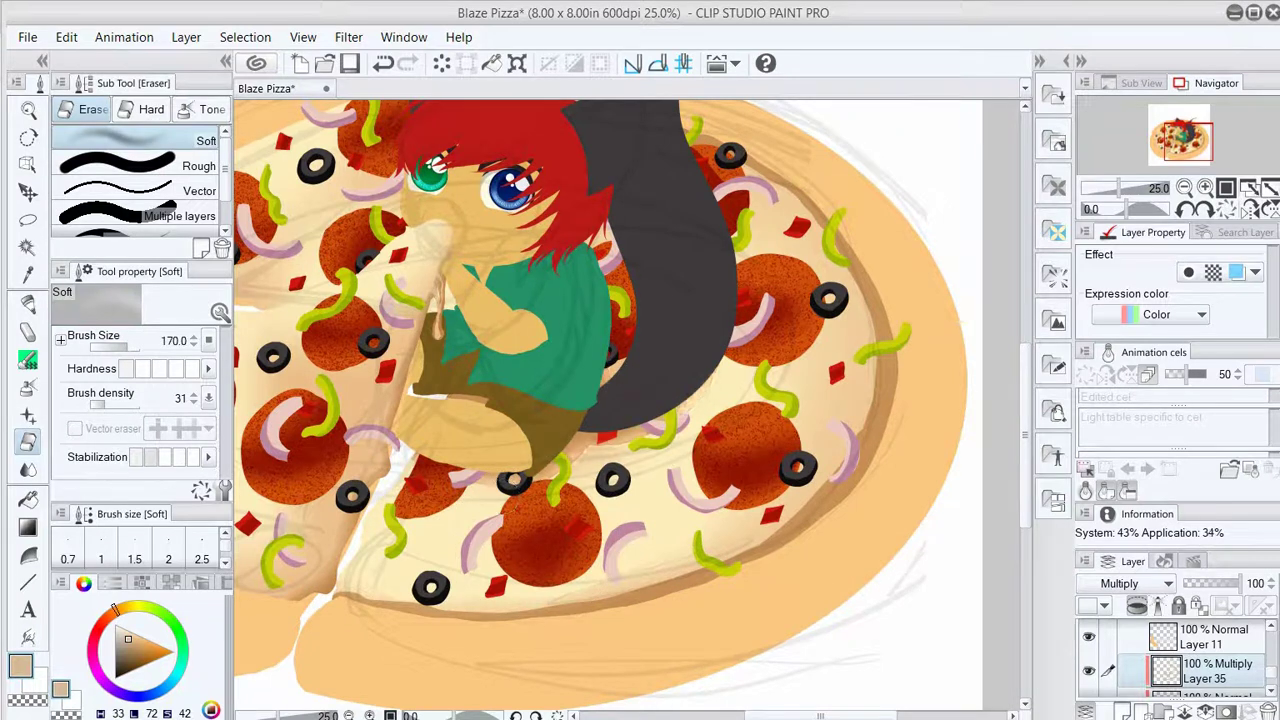
key("p")
key("e")
mouse_move(310, 606)
left_mouse_down()
mouse_move(480, 600)
mouse_move(720, 550)
mouse_move(785, 512)
mouse_move(790, 210)
left_mouse_up()
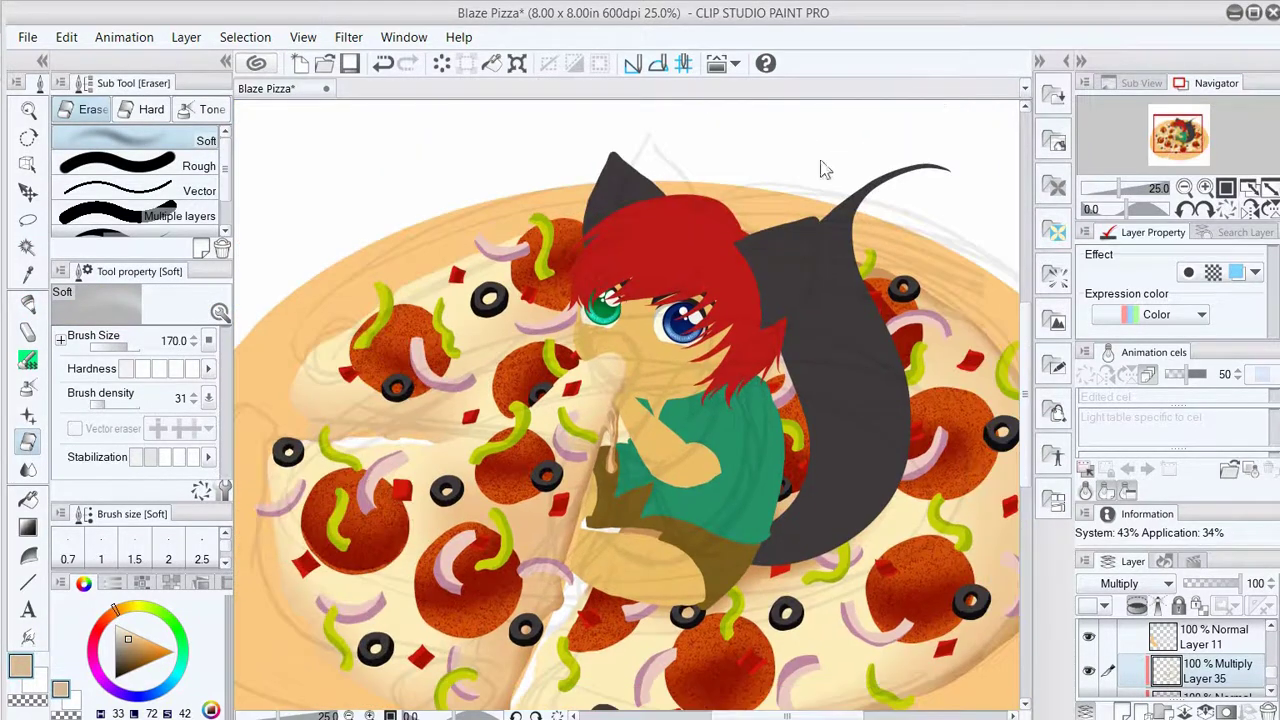
Shade the cut cheese edge at the pizza's rear left in tan on Layer 35, softening it with the Soft eraser.
key("p")
key("j")
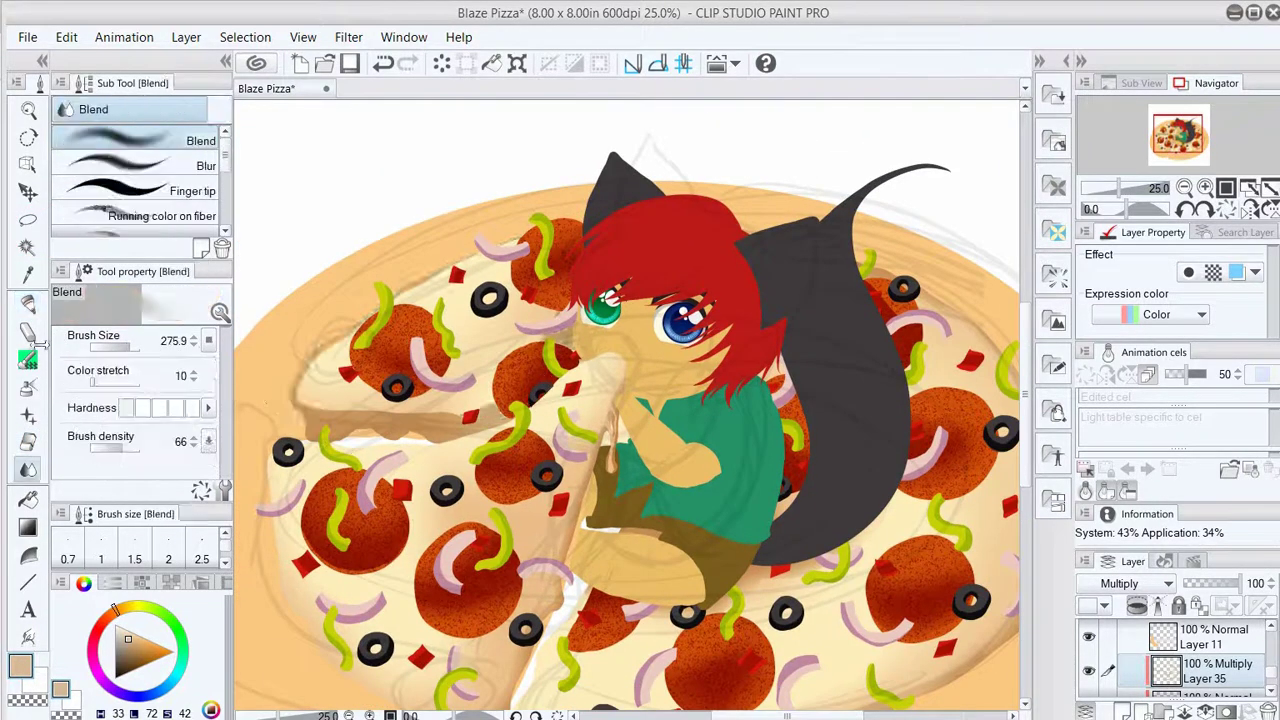
left_click_drag(300, 410, 450, 300)
key("ctrl+z")
key("e")
left_click_drag(300, 410, 515, 400)
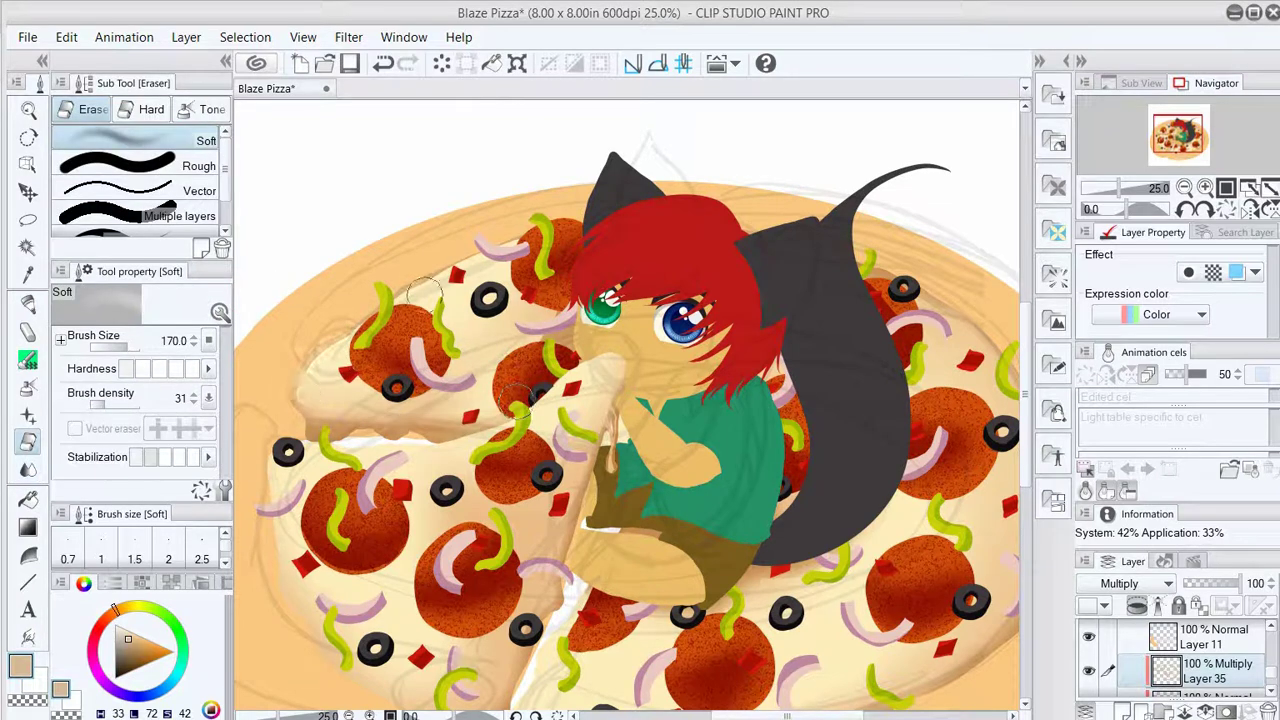
key("p")
key("e")
left_click_drag(700, 400, 517, 327)
Paint orange over the main cheese on a new clipped layer, fade it with the Soft eraser, and set the layer to Overlay at 82% opacity.
key("ctrl+minus")
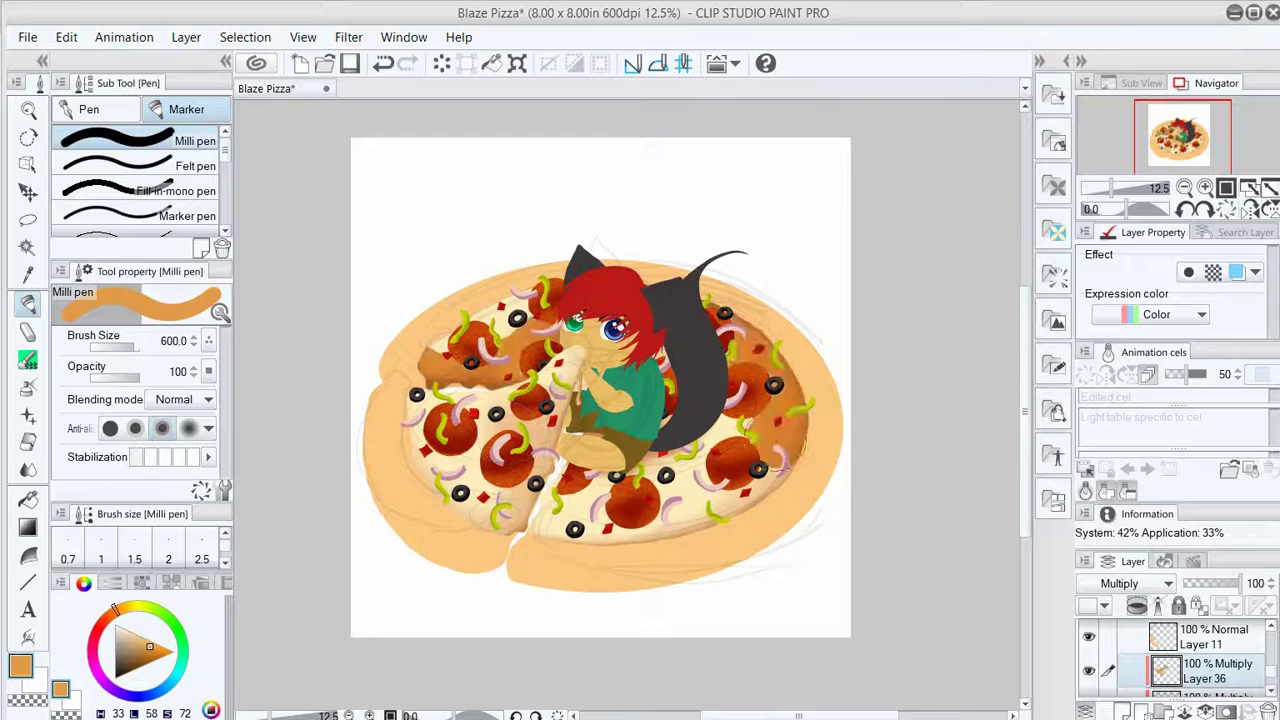
key("e")
key("j")
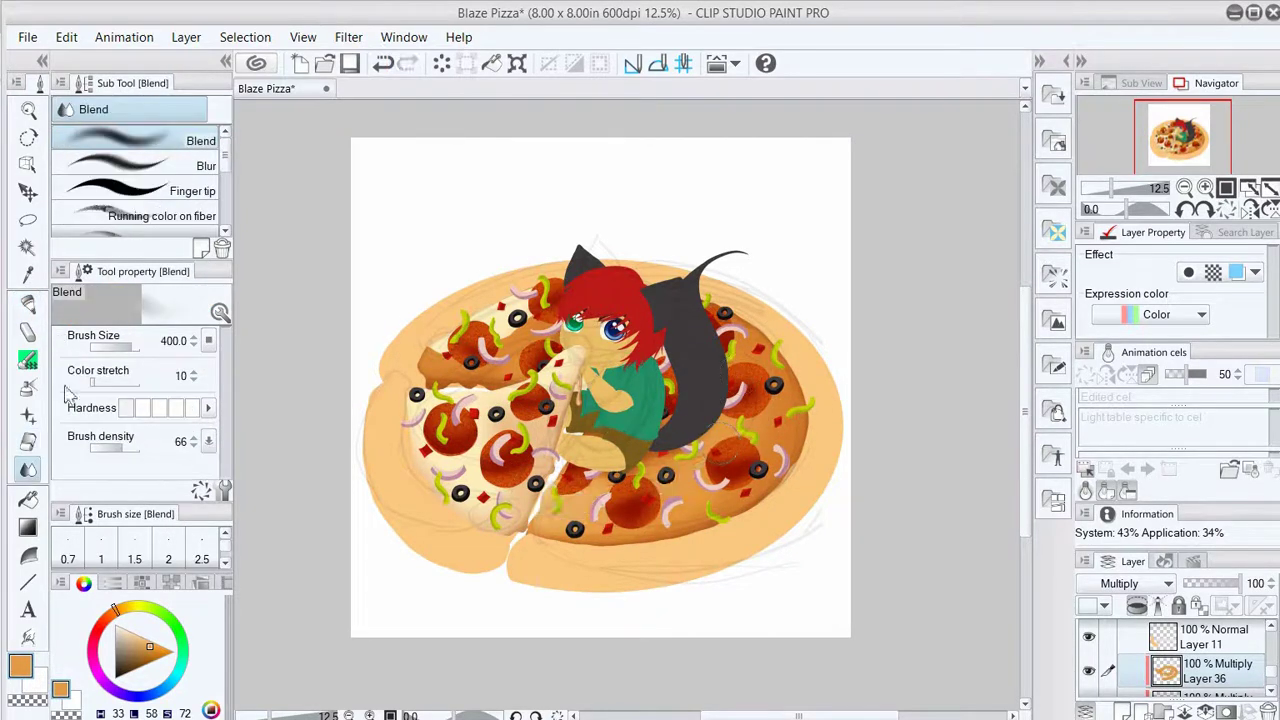
key("e")
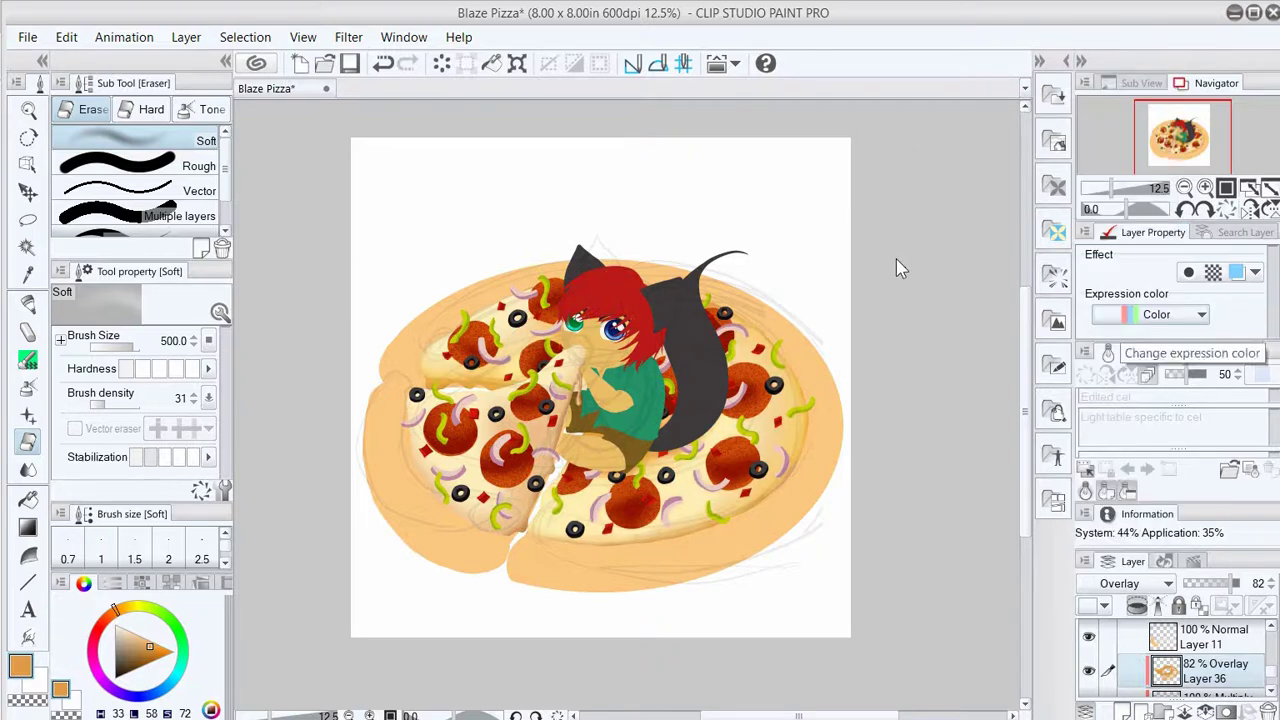
Paint orange over the cut slice's cheese on new Layer 37, fade it with the Soft eraser, and set the layer to Overlay at 87% opacity.
key("p")
mouse_move(470, 460)
left_mouse_down()
mouse_move(428, 514)
mouse_move(413, 383)
left_mouse_up()
key("e")
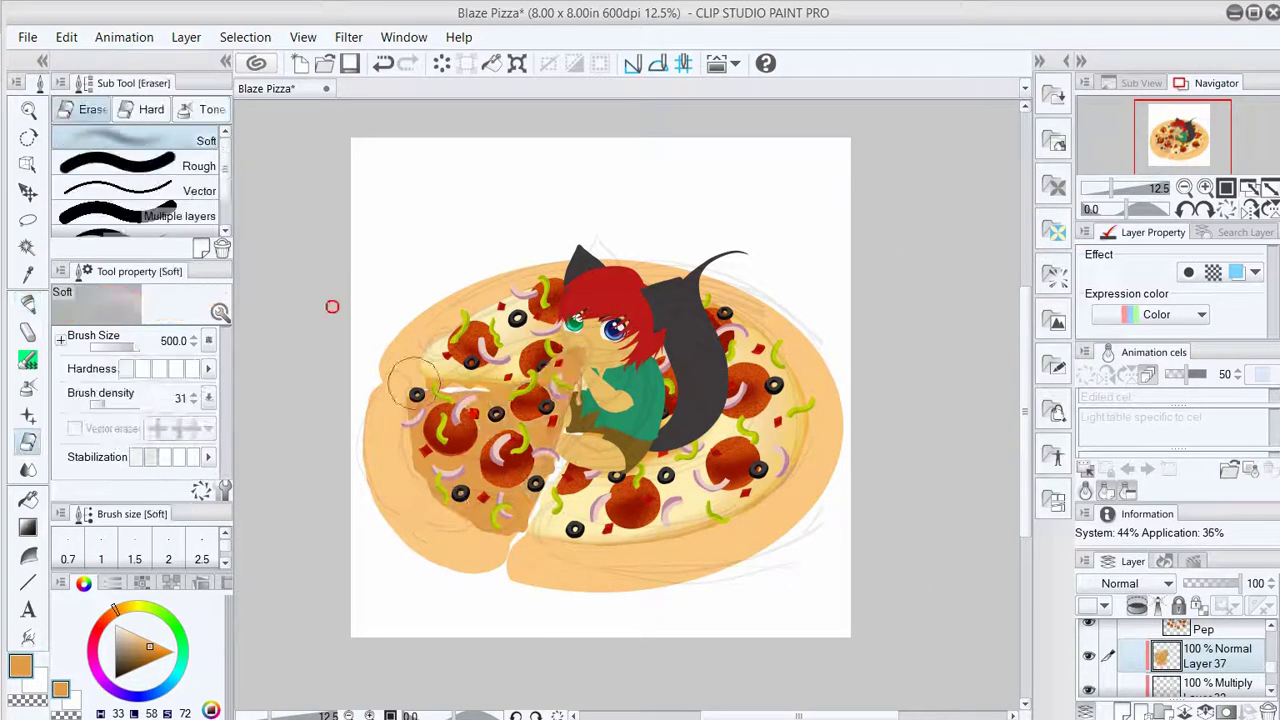
left_click(1125, 583)
left_click(1120, 325)
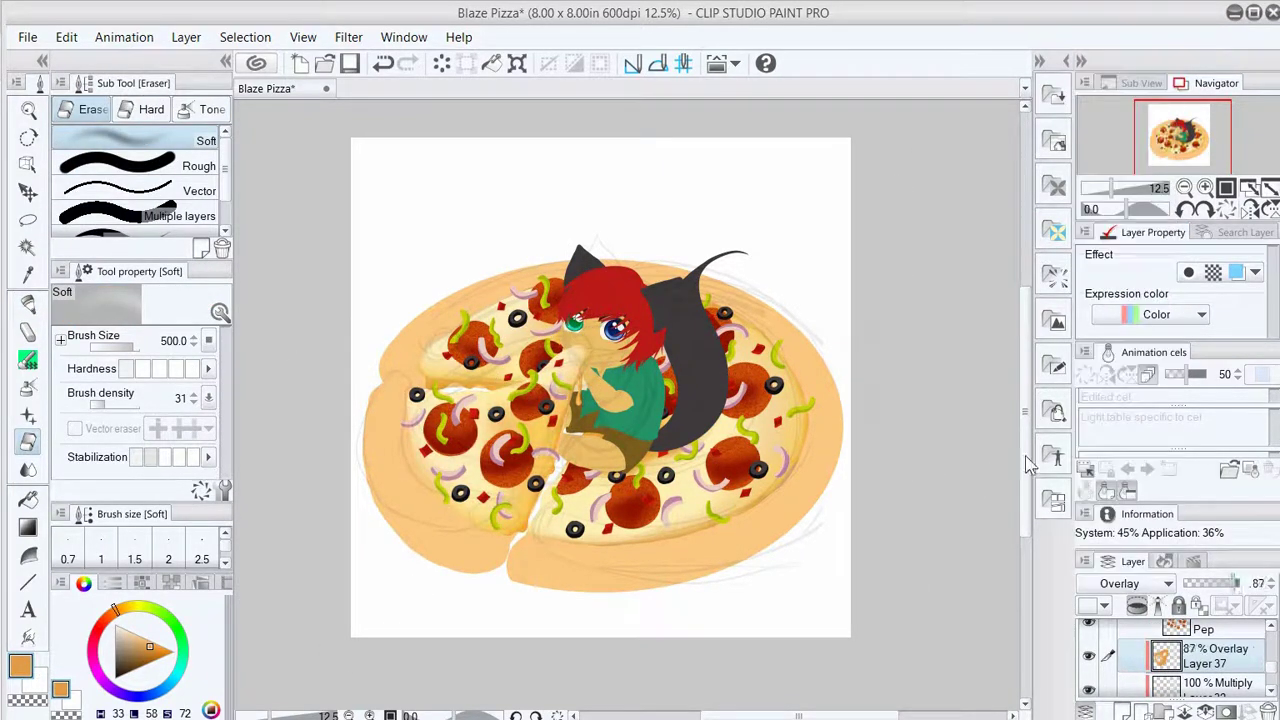
Paint the pizza's rear left cut crust end pale cream on a new layer and trim its shape with the Hard eraser.
scroll(480, 500, "up", 2)
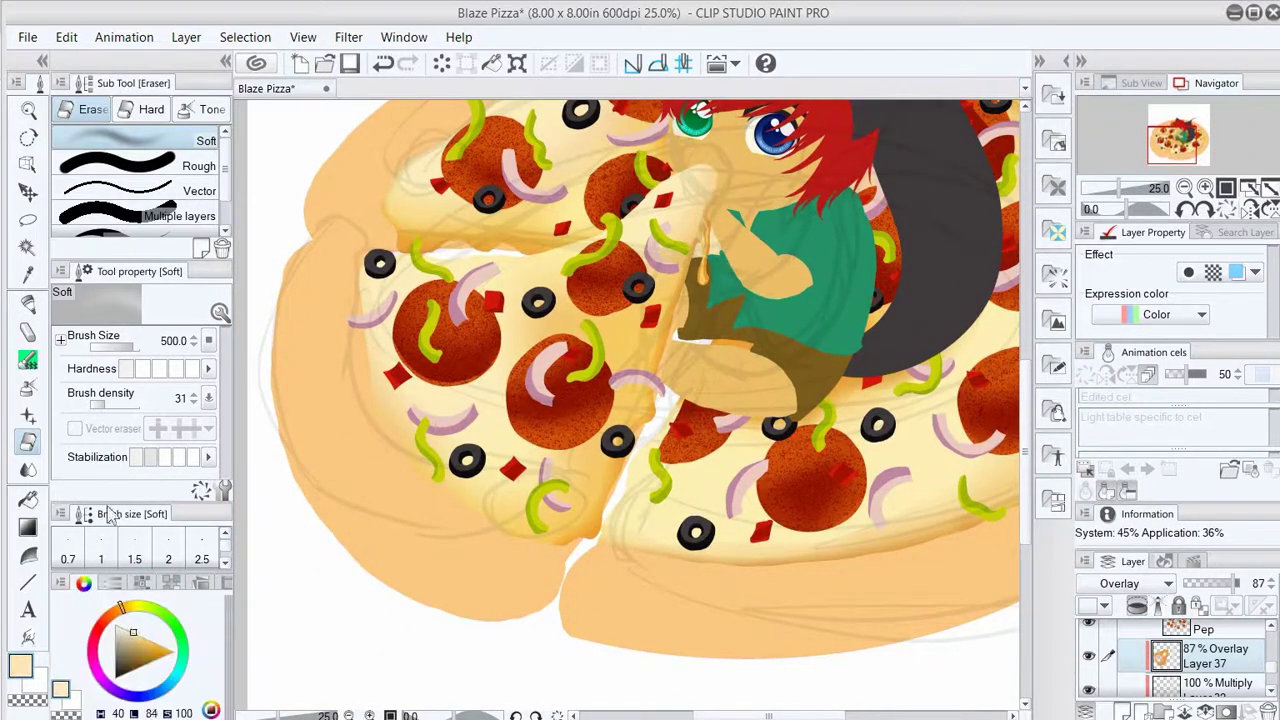
key("p")
key("ctrl+shift+n")
mouse_move(295, 255)
left_mouse_down()
mouse_move(345, 205)
mouse_move(73, 189)
mouse_move(387, 180)
left_mouse_up()
key("e")
key("ctrl+shift+n")
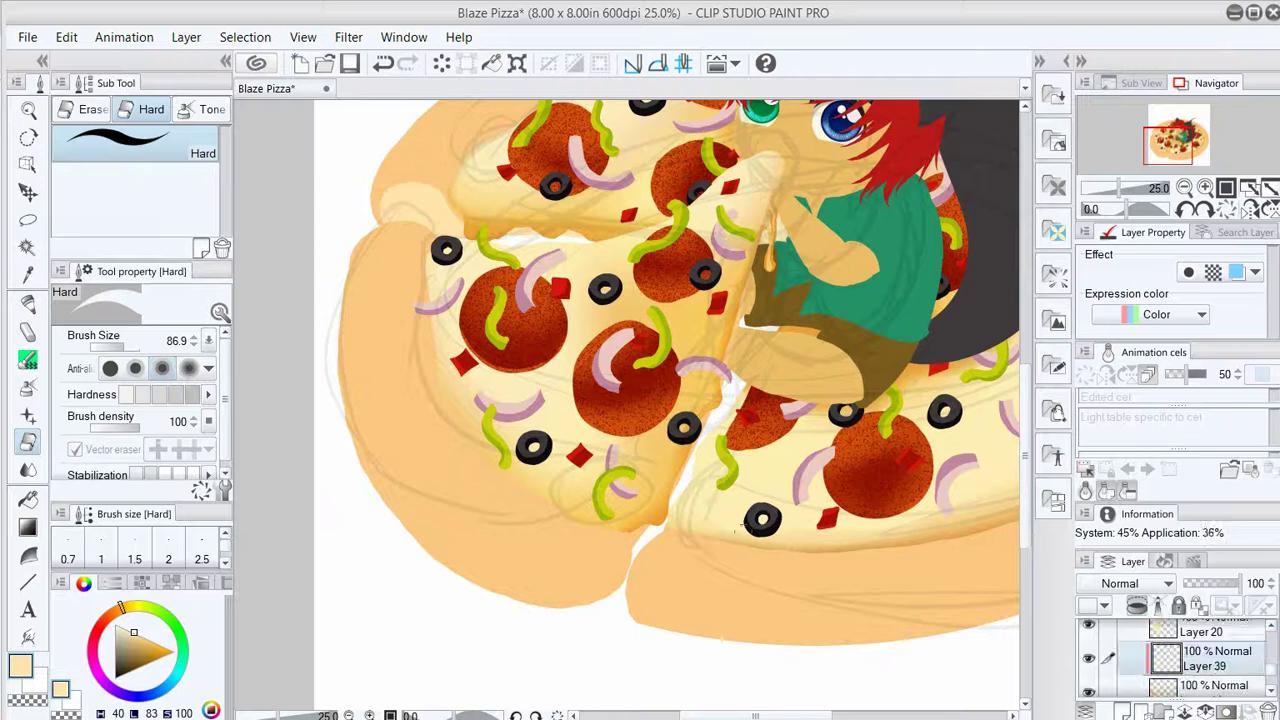
Paint the slice's front cut crust end pale cream on Layer 39 and clean up its outline with the Hard eraser.
key("p")
key("e")
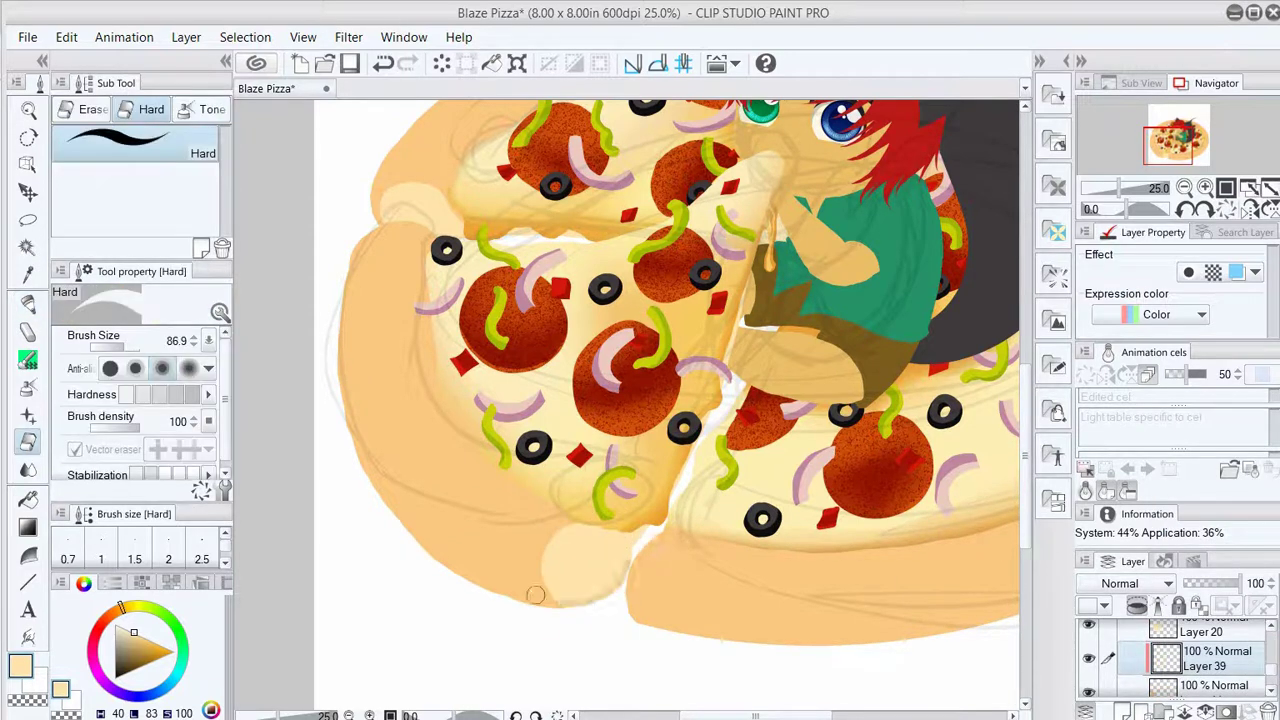
key("p")
key("e")
key("ctrl+minus")
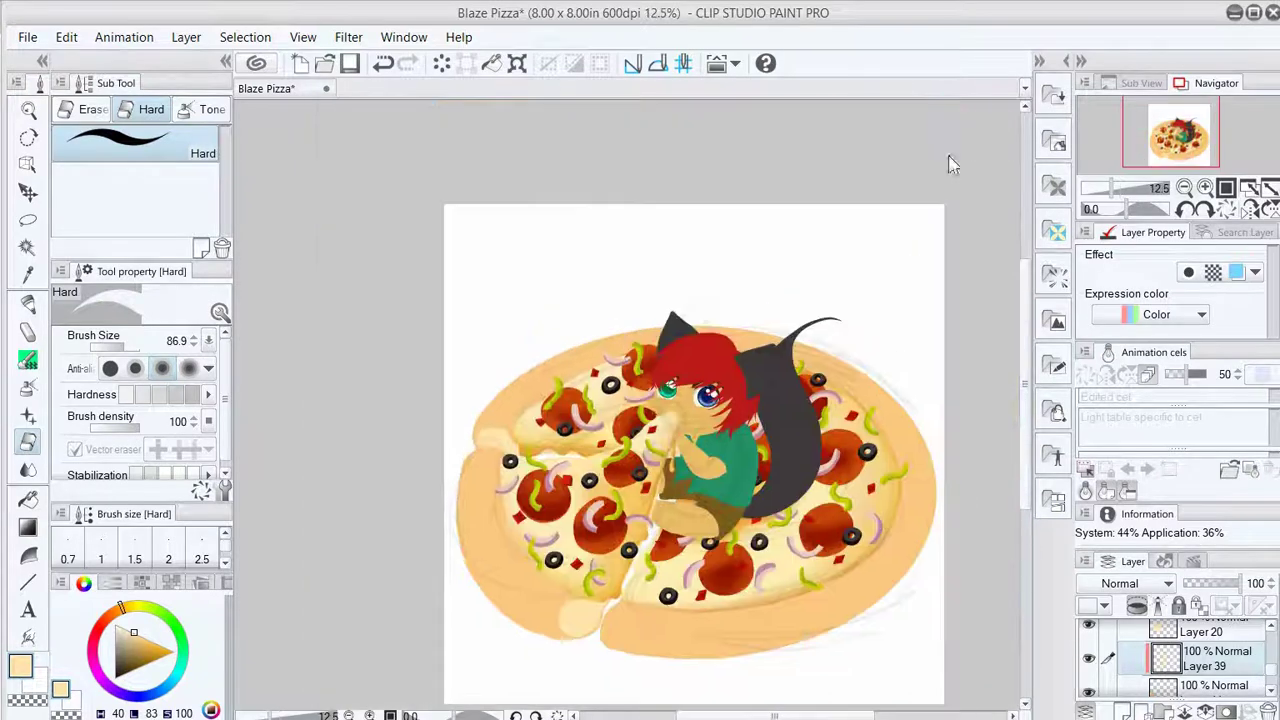
Add Layer 40 as a clipped layer directly above the front crust end's color on Layer 39.
key("ctrl+shift+n")
scroll(615, 633, "up", 2)
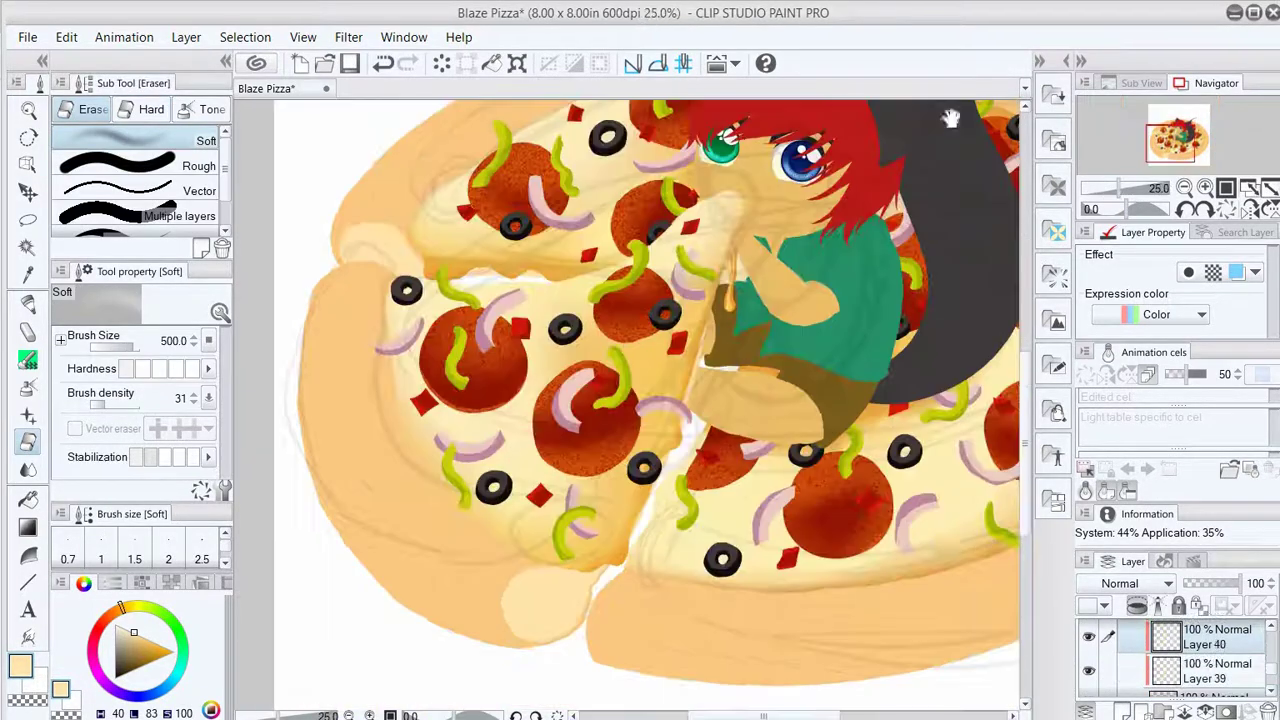
key("w")
left_click(360, 420)
key("ctrl+d")
key("alt+bracketright")
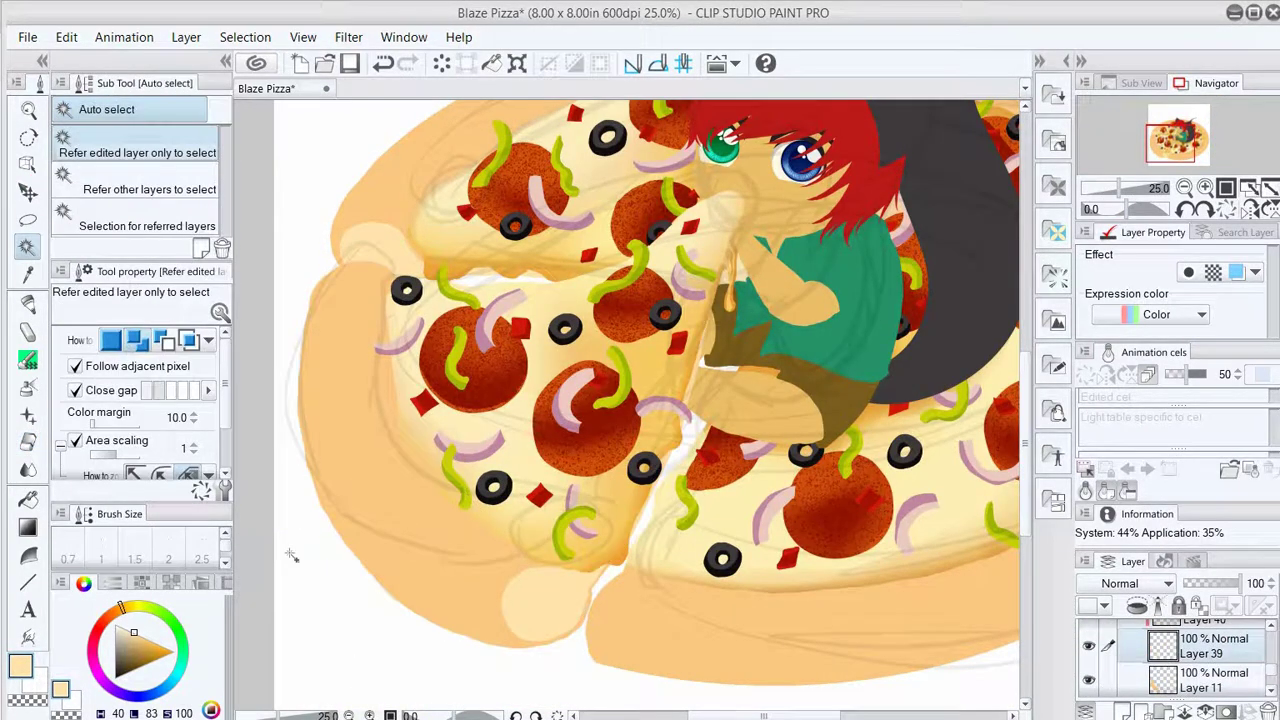
key("alt+bracketright")
key("b")
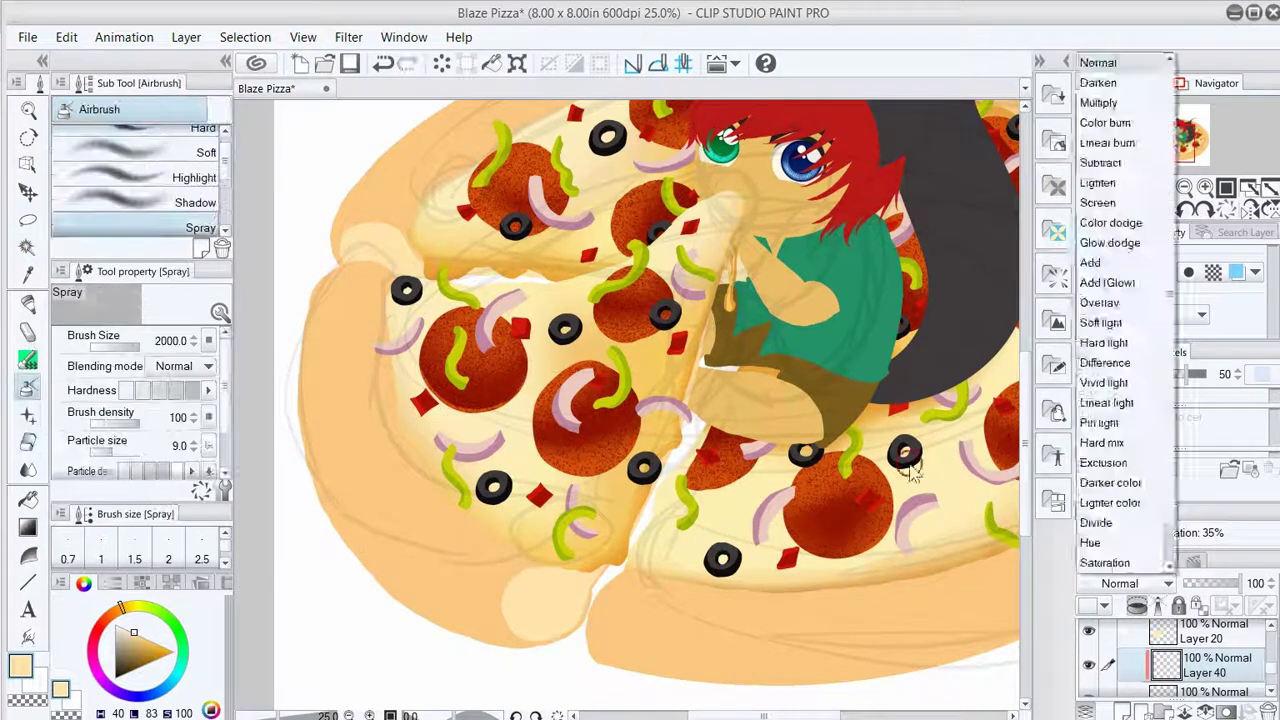
left_click(910, 470)
Set Layer 40 to Screen and dab small highlights on the front crust end with the Mapping pen at size 38.1.
key("p")
scroll(920, 497, "up", 2)
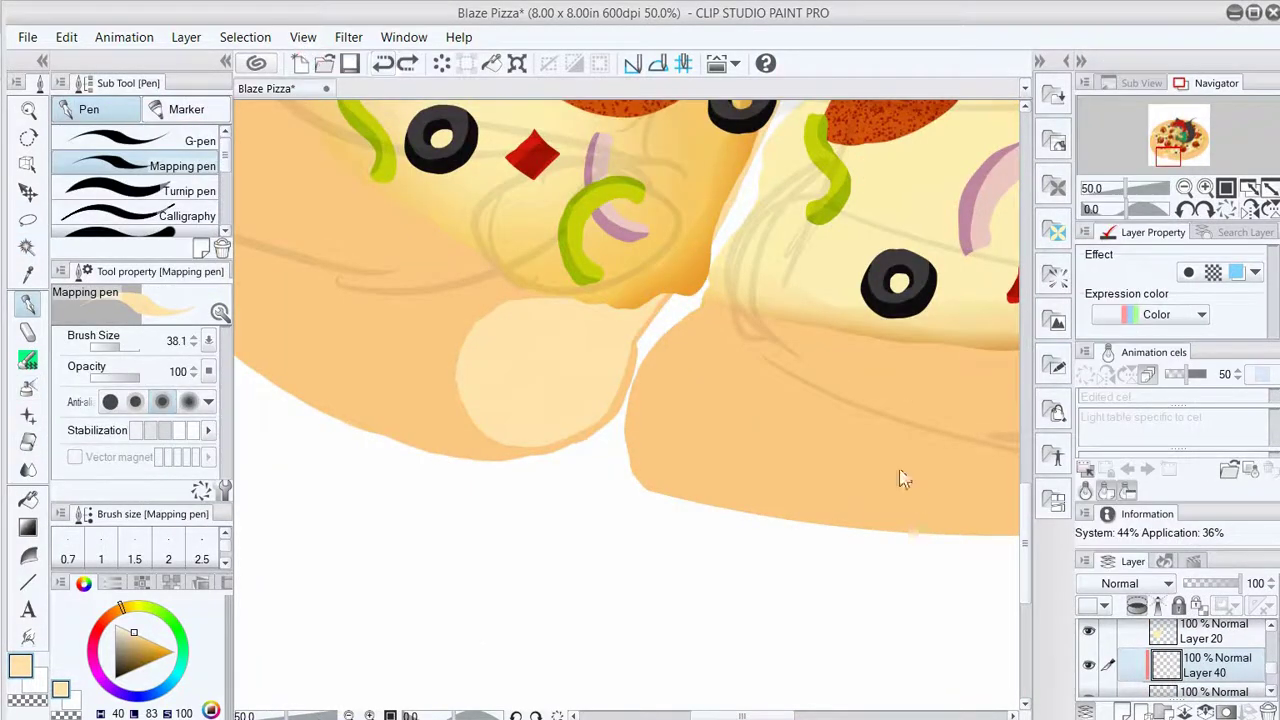
key("b")
key("p")
left_click_drag(494, 345, 502, 338)
left_click_drag(498, 408, 506, 402)
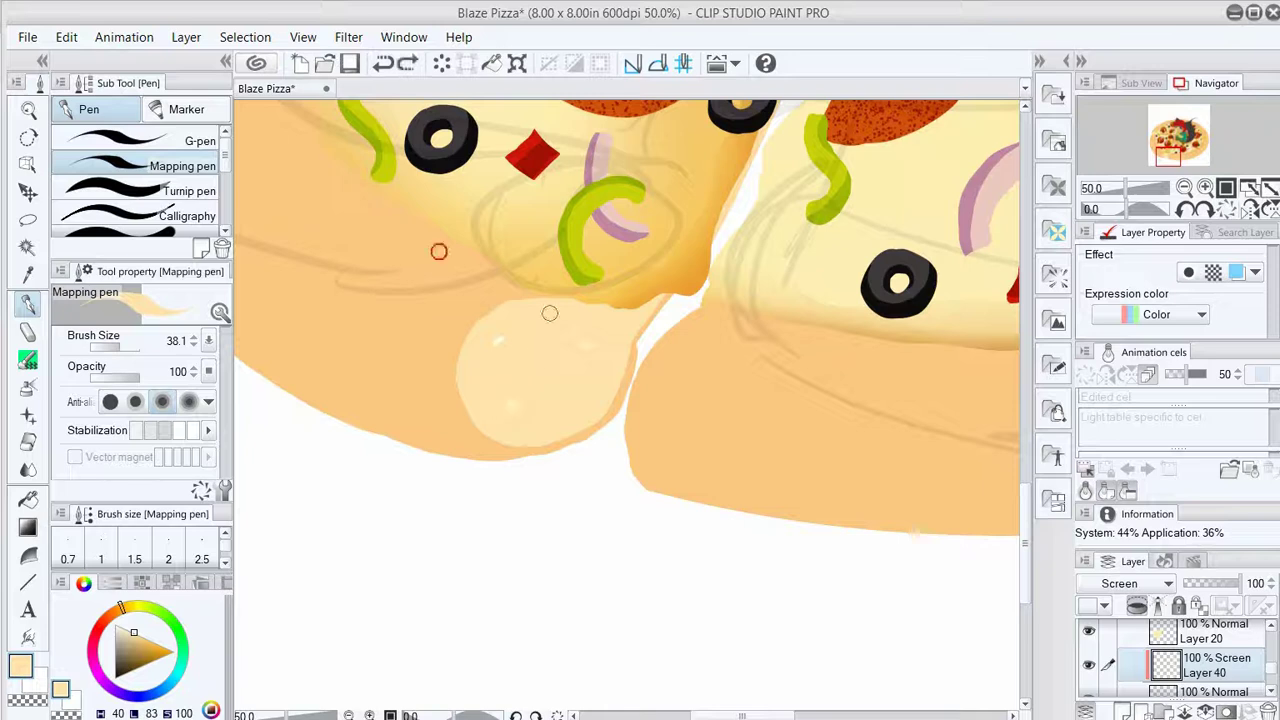
Lighten the front crust end on new clipped Layer 41, soften it with the Soft eraser at size 170, and set it to Screen at 74%.
scroll(950, 178, "up", 2)
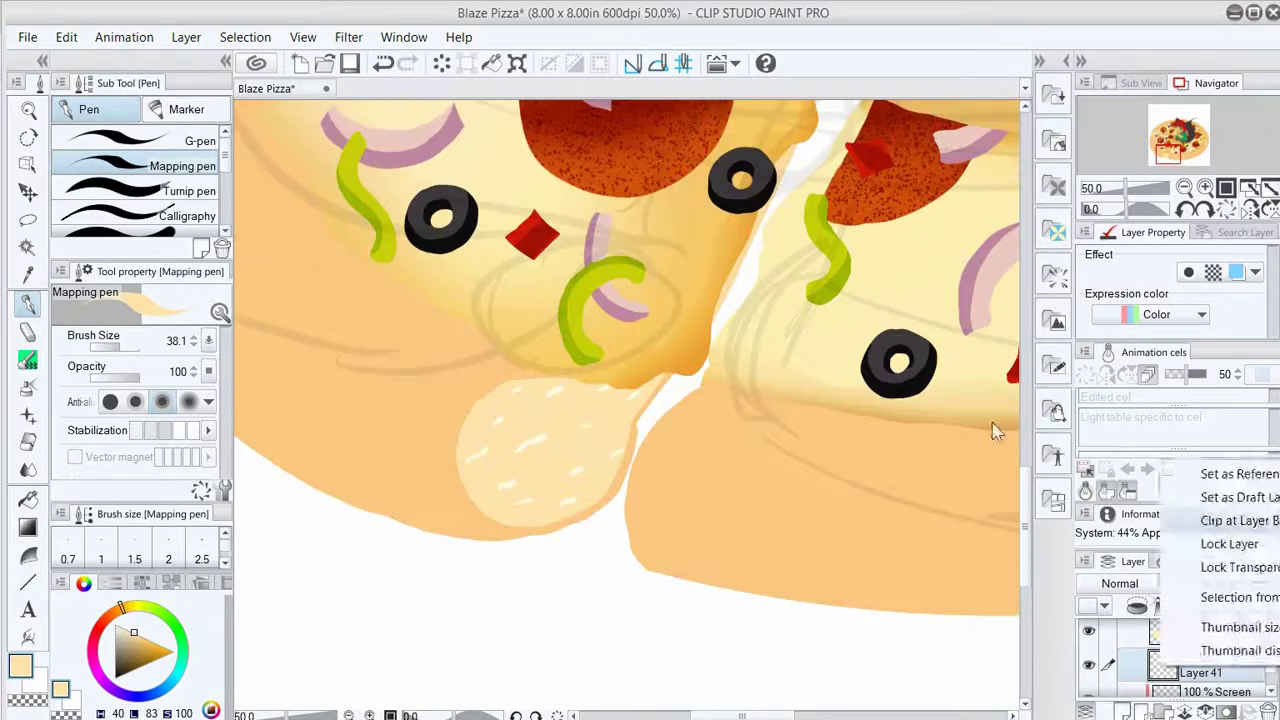
key("ctrl+shift+n")
key("e")
mouse_move(552, 428)
left_mouse_down()
mouse_move(608, 386)
mouse_move(585, 383)
mouse_move(600, 470)
mouse_move(634, 434)
left_mouse_up()
key("ctrl+z")
key("p")
key("e")
left_click(1119, 583)
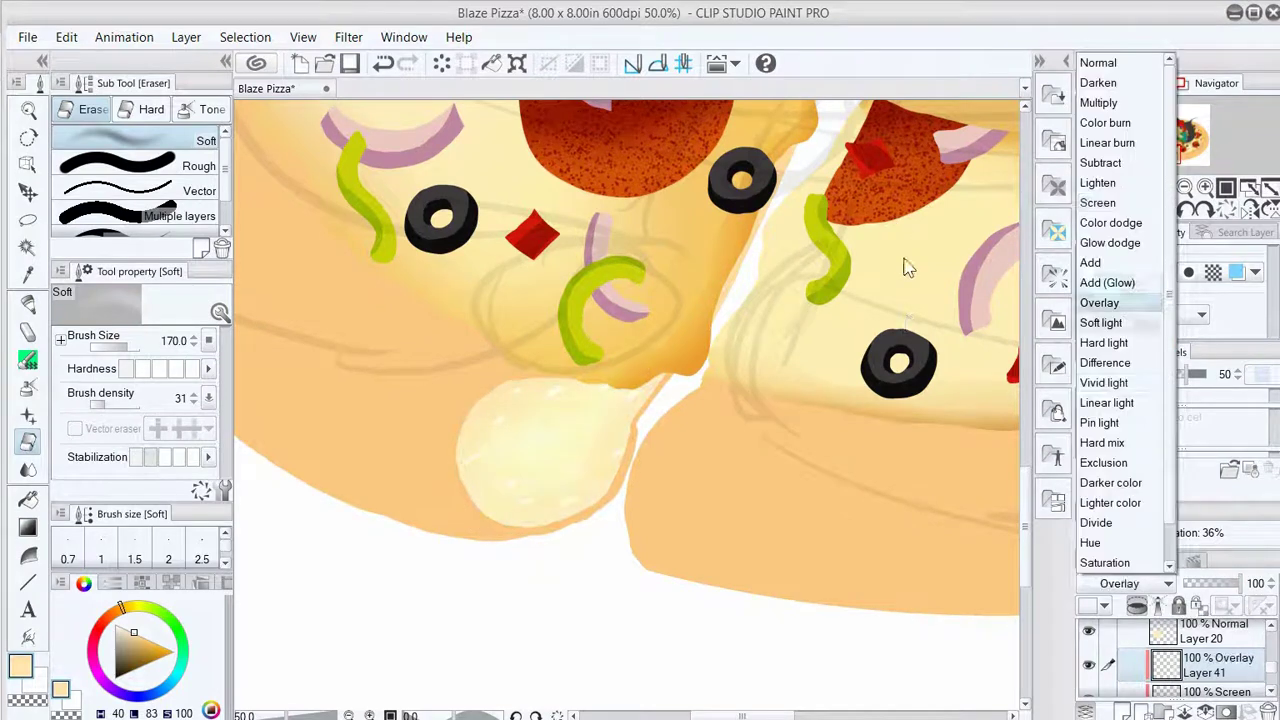
left_click_drag(1245, 583, 1228, 583)
Soften the front crust end's remaining highlight strokes, and delete both of its highlight layers.
key("p")
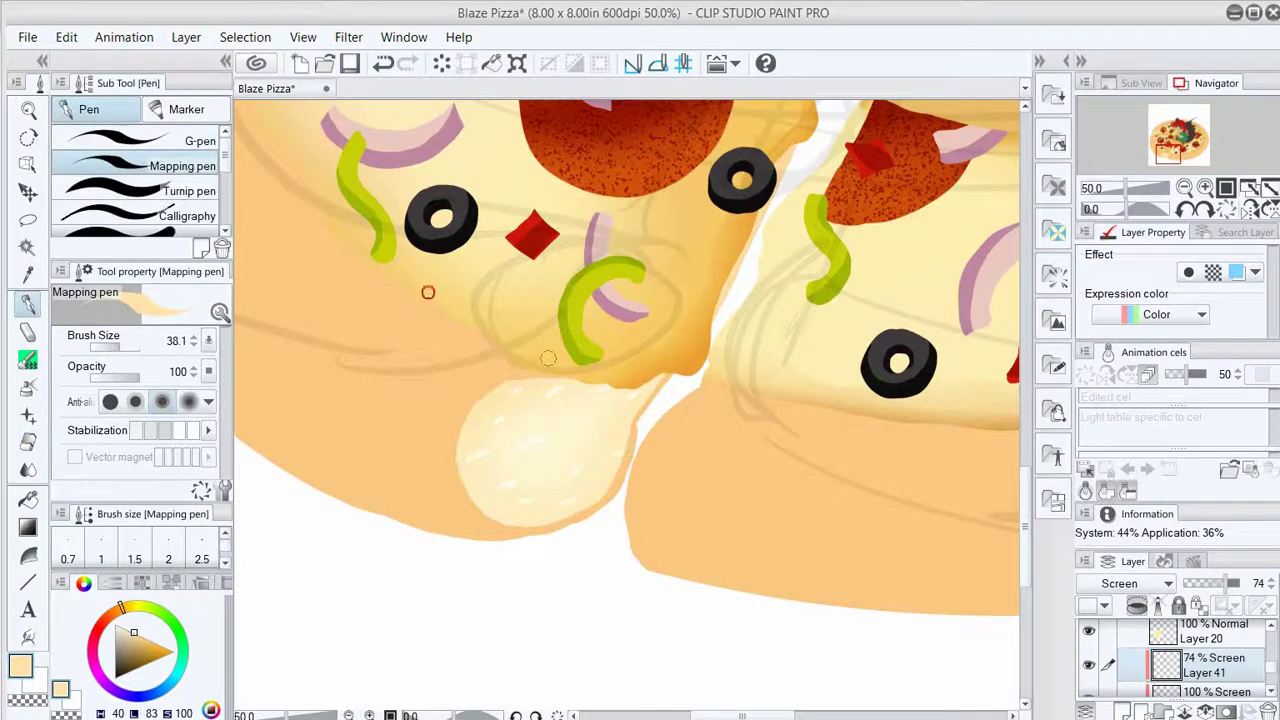
key("alt+bracketleft")
key("e")
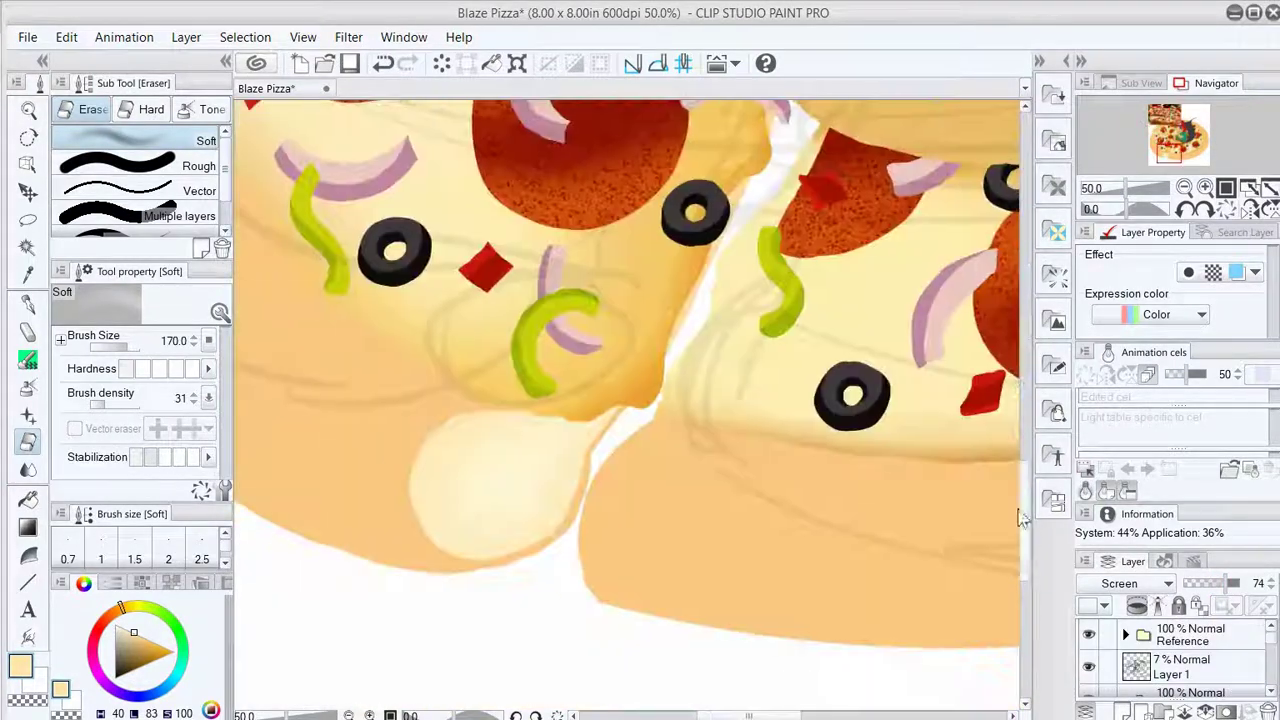
key("Delete")
key("Return")
Paint the front crust end lighter on a clipped Screen layer, carve irregular spots with the Hard eraser, and lower its opacity to 47%.
key("p")
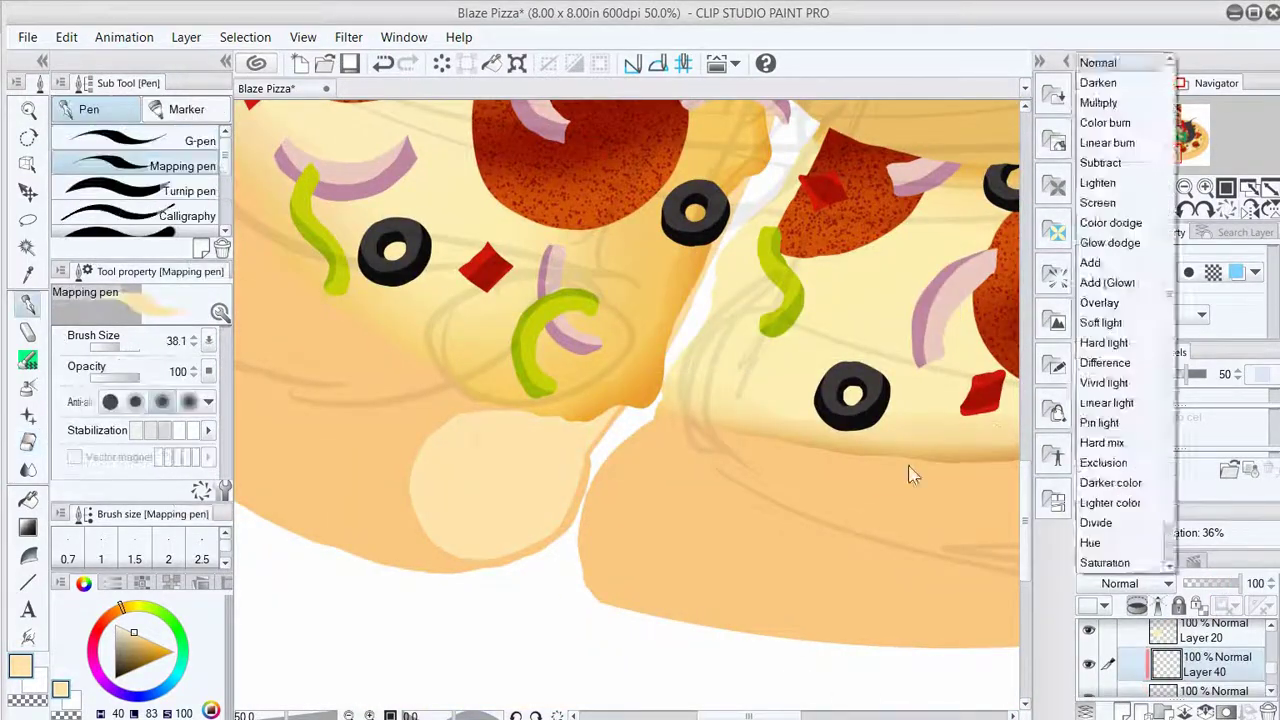
key("e")
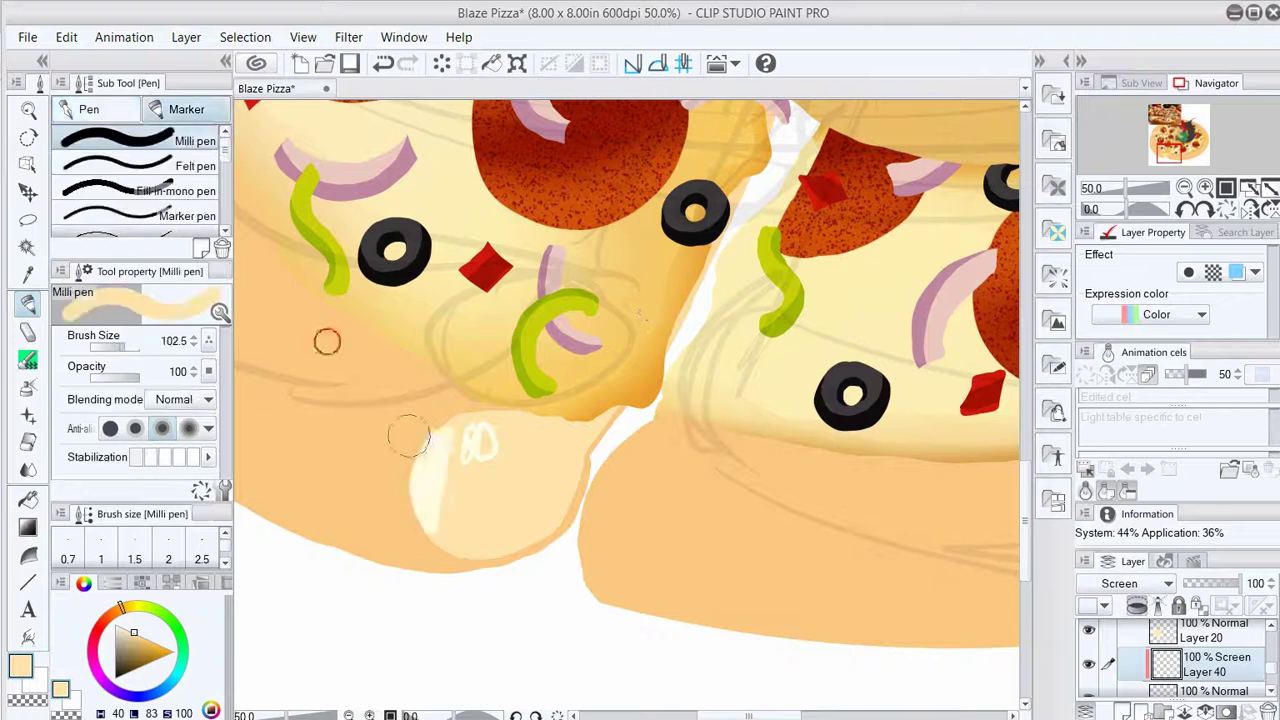
left_click_drag(323, 337, 491, 433)
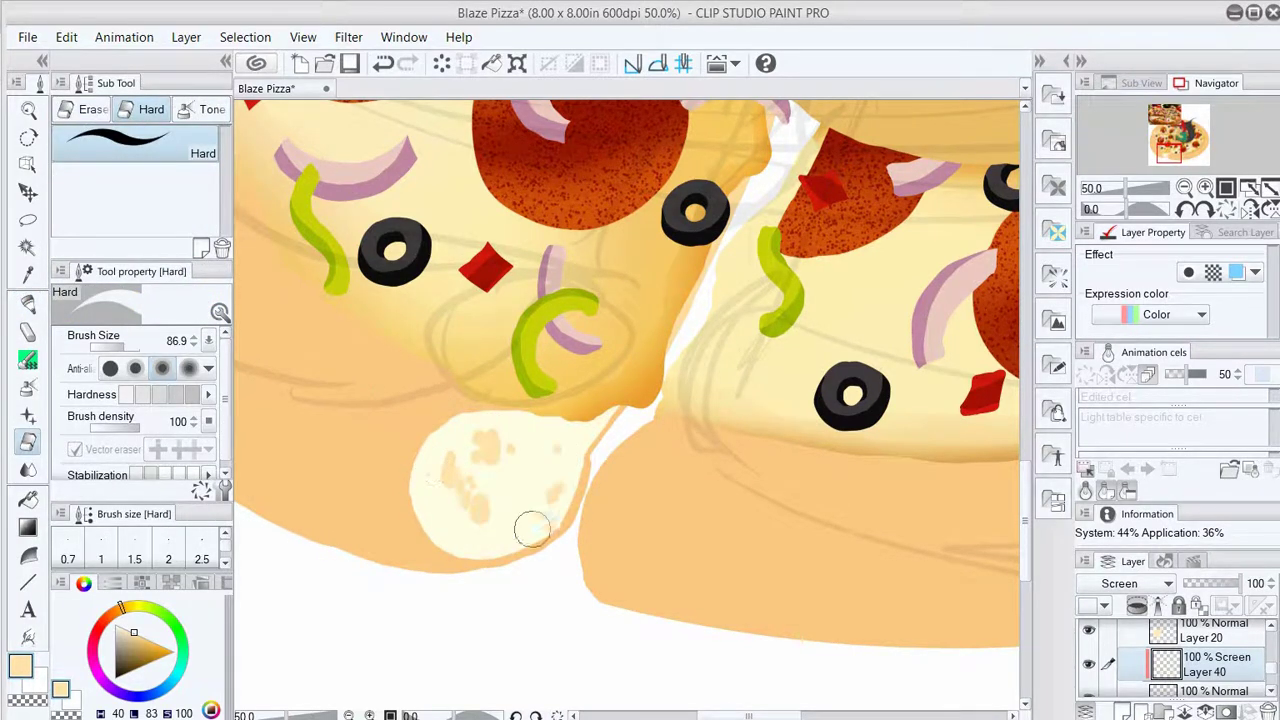
key("ctrl+z")
key("ctrl+z")
key("ctrl+z")
key("ctrl+z")
key("ctrl+z")
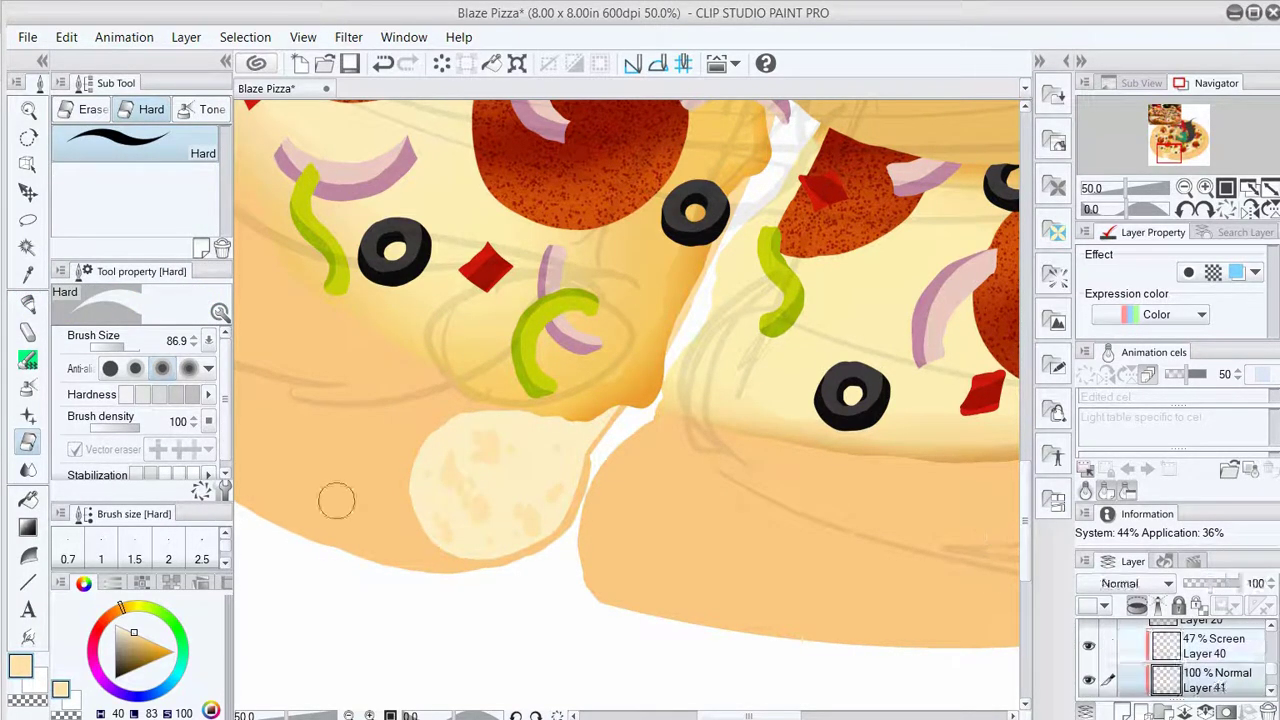
Darken the front crust end's spots on Layer 41 in Multiply at 59% opacity, and reduce the Screen layer to 22%.
key("w")
left_click(481, 514)
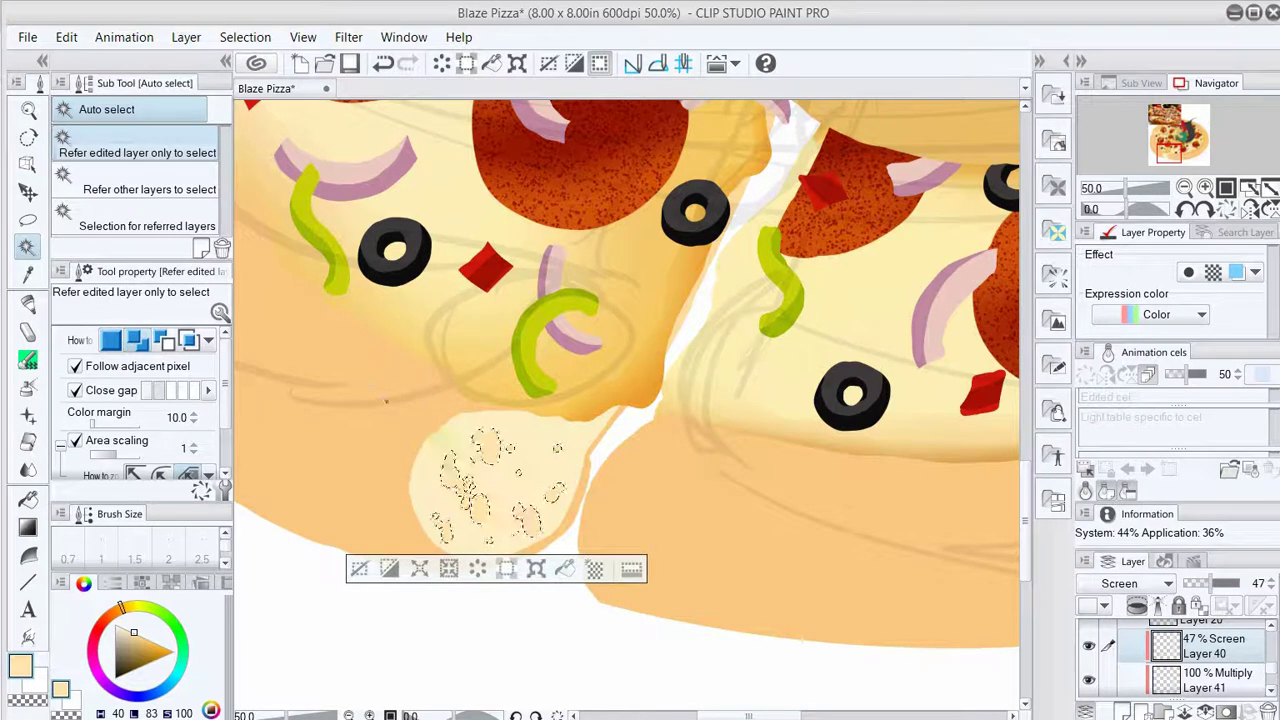
key("p")
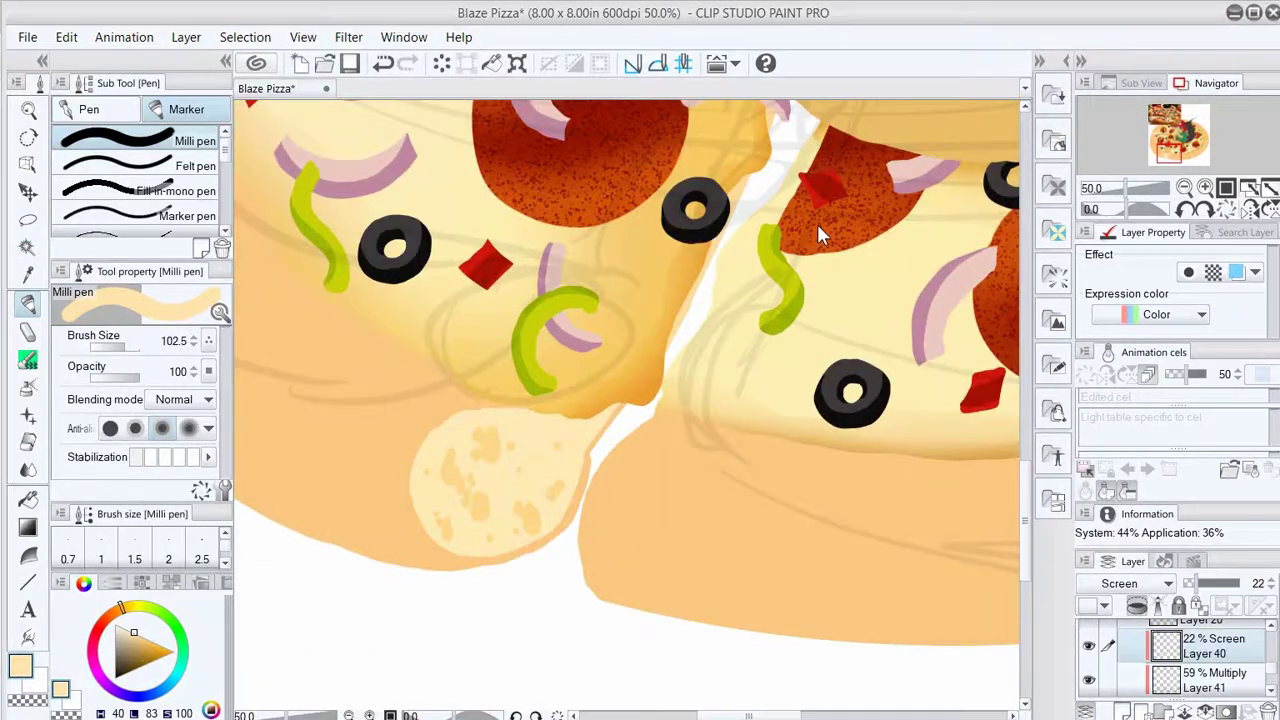
Texture the rear left crust end with irregular spots on clipped Multiply Layer 42, and soften them with the Soft eraser.
key("e")
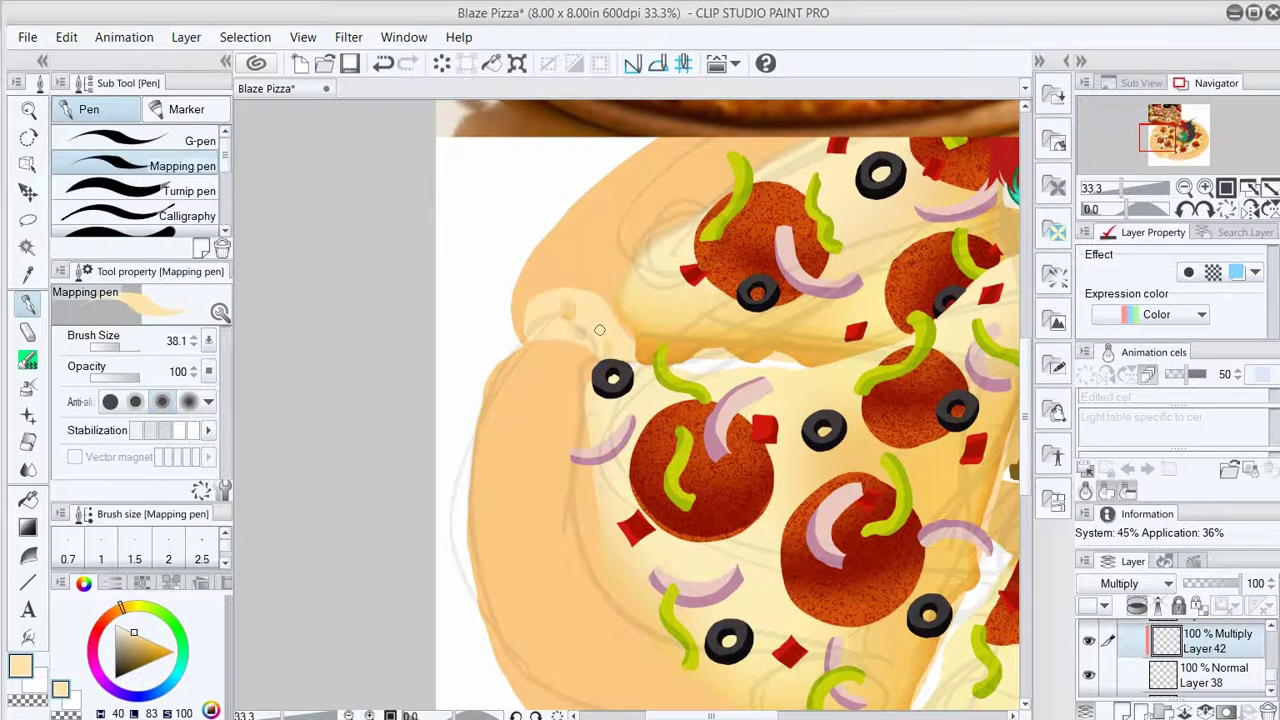
key("e")
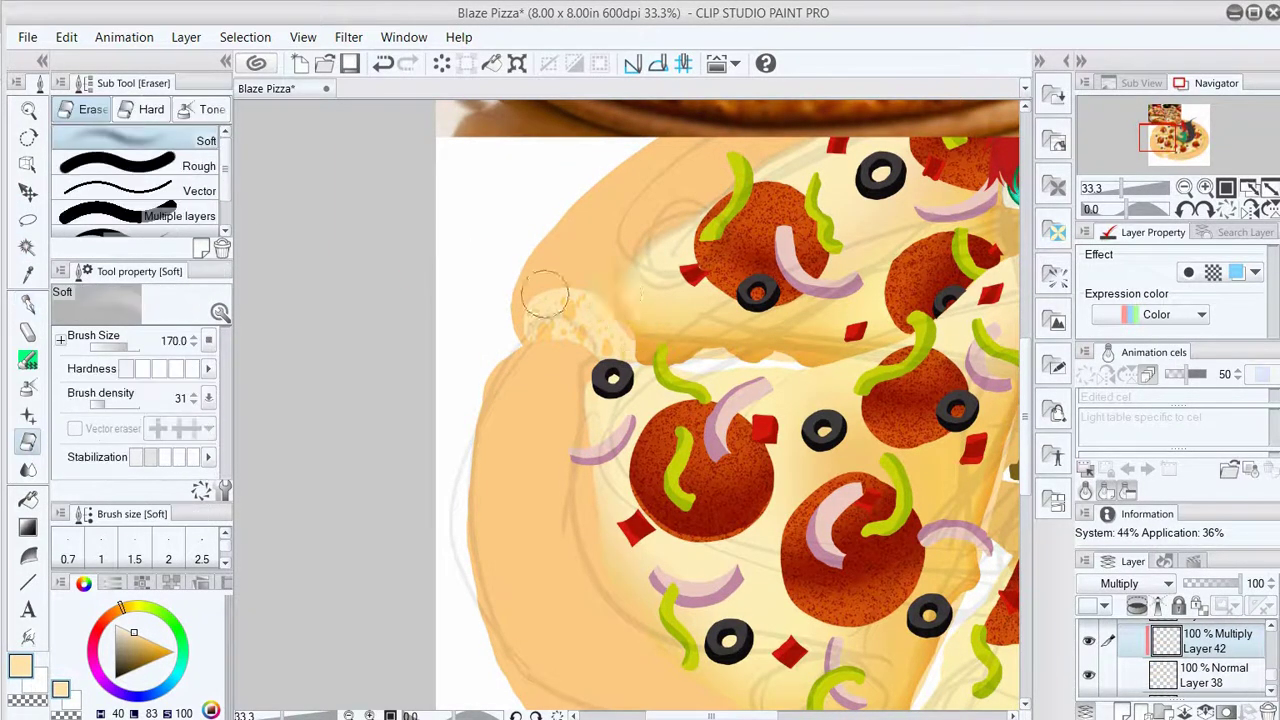
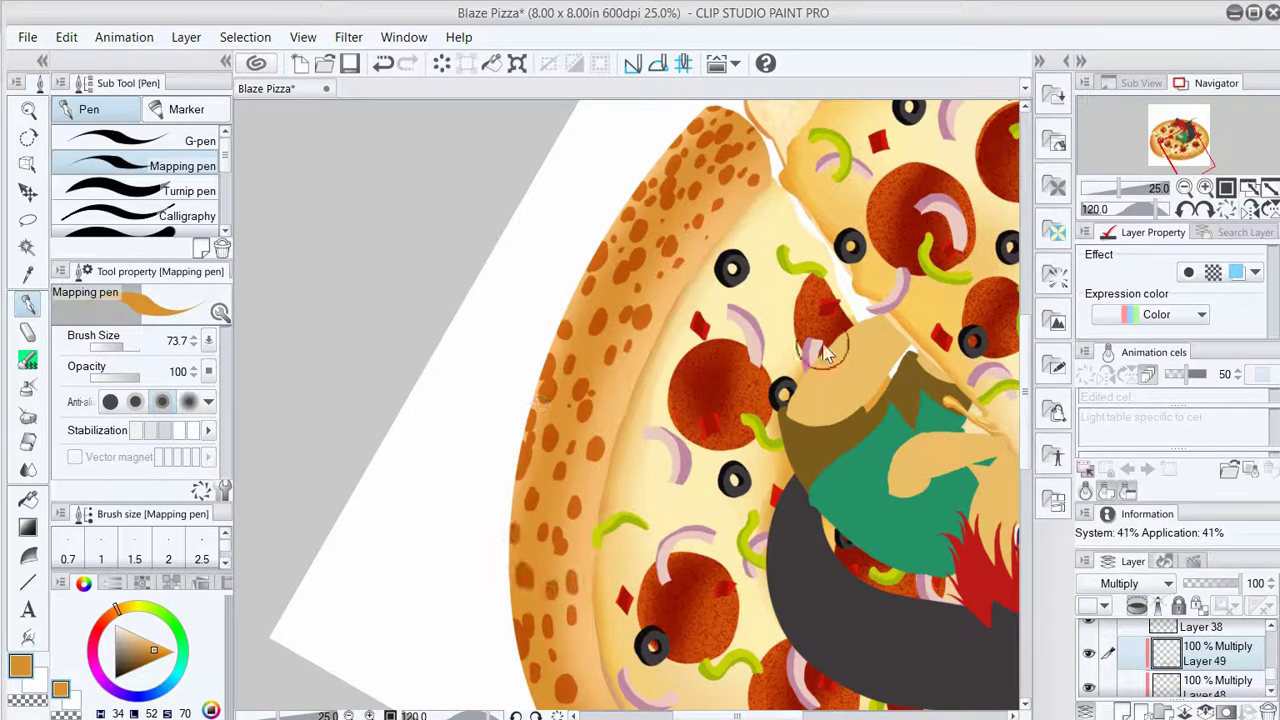
Paint brown spots along the main crust on Multiply Layer 49 with the Mapping pen at size 73.7, fading them with the Soft eraser.
scroll(822, 350, "down", 3)
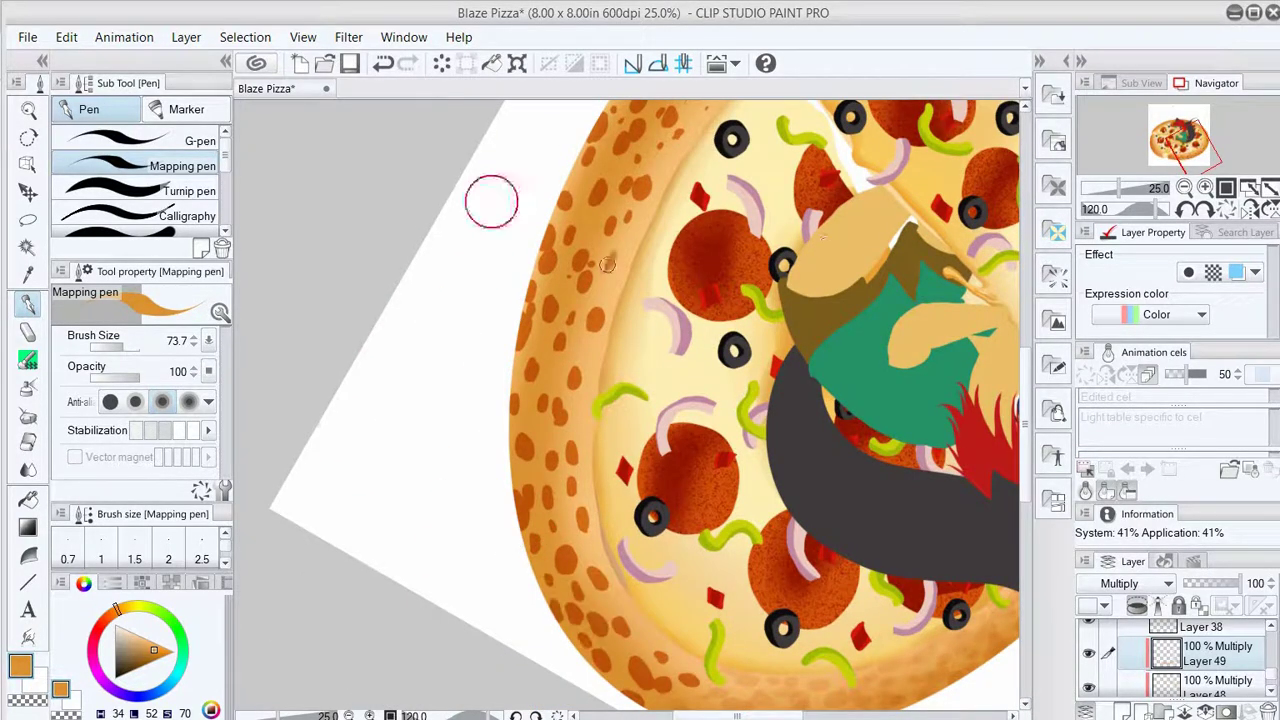
key("ctrl+minus")
key("e")
key("p")
key("e")
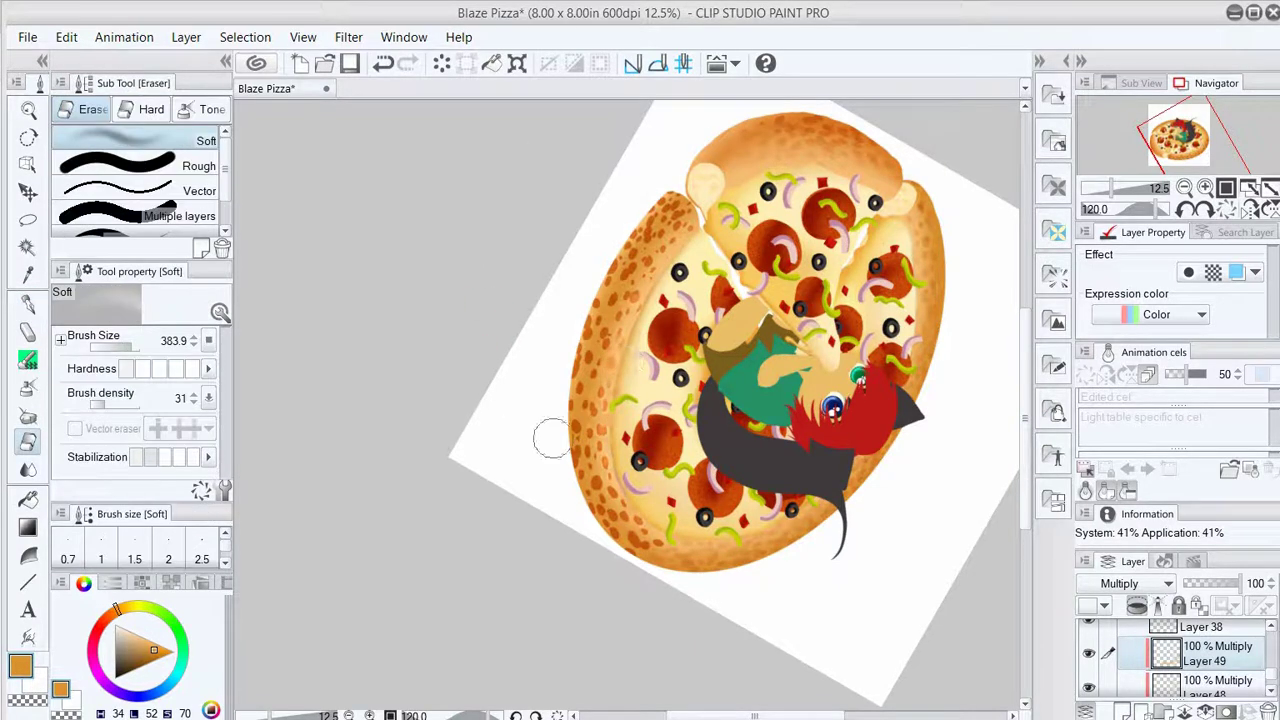
key("o")
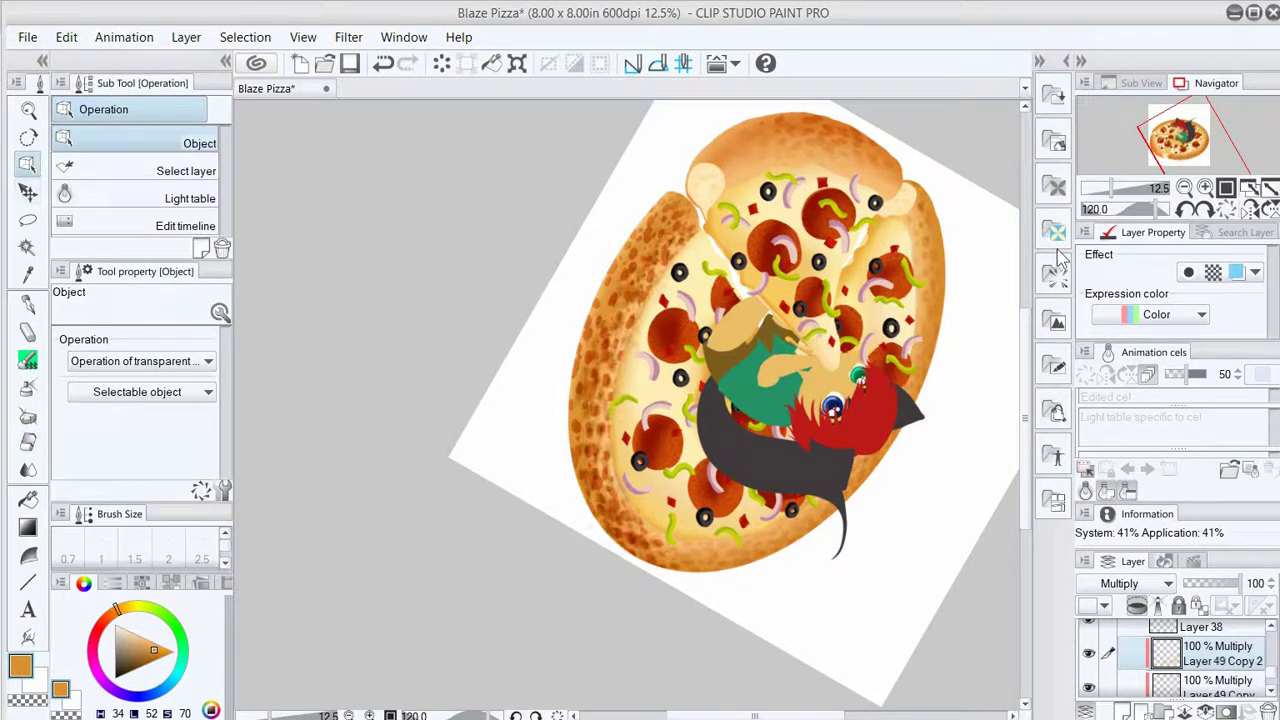
key("e")
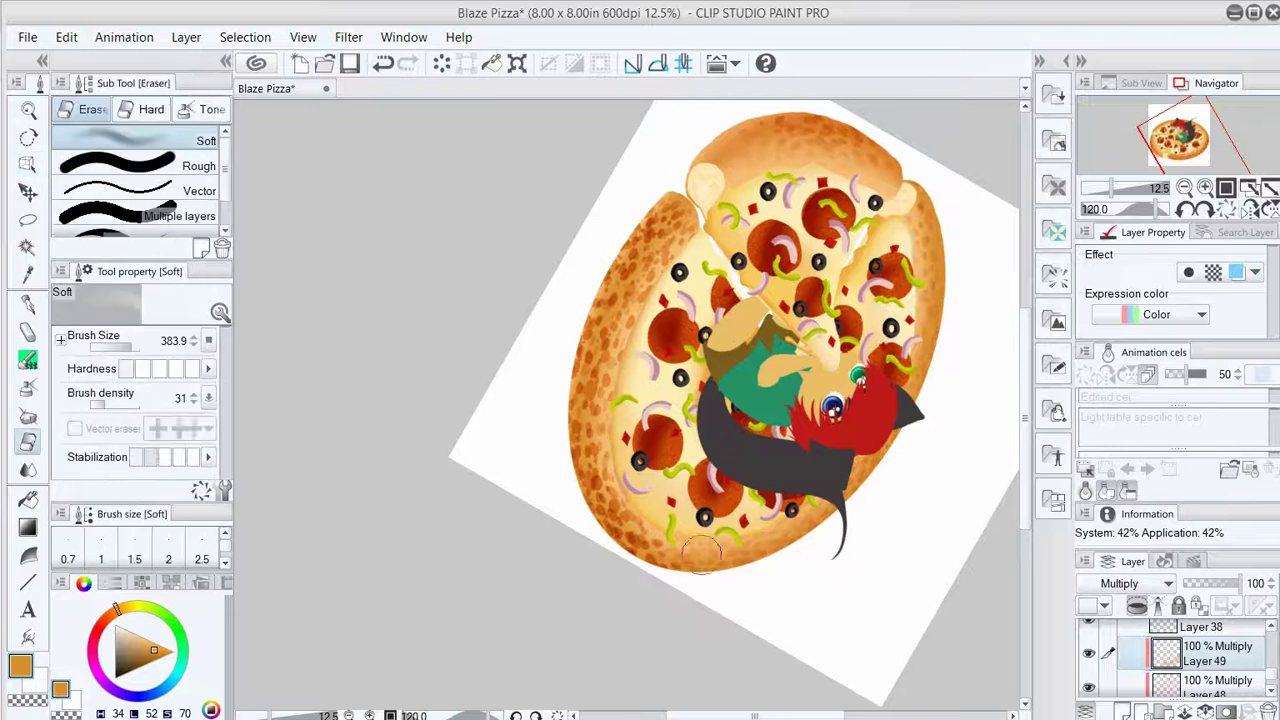
Soften the main crust's brown spots with the Blend tool at size 500 and save the illustration.
key("j")
key("ctrl+0")
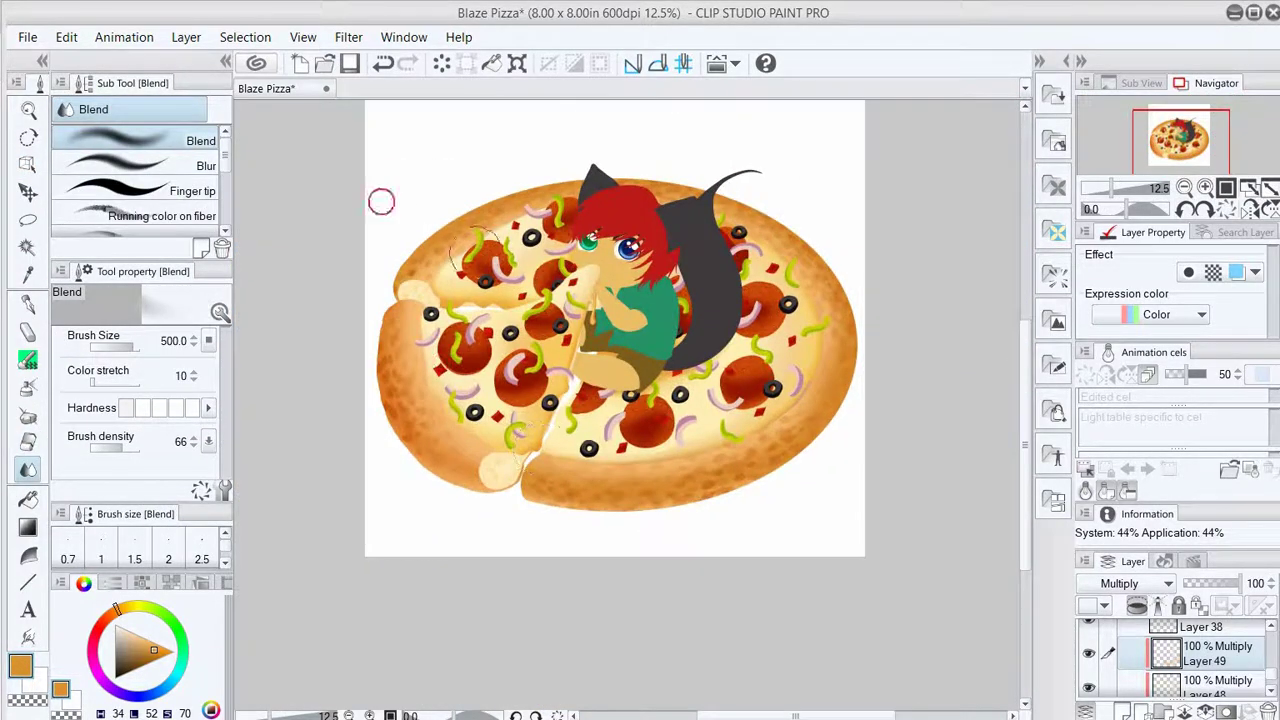
key("alt+bracketleft")
key("ctrl+s")
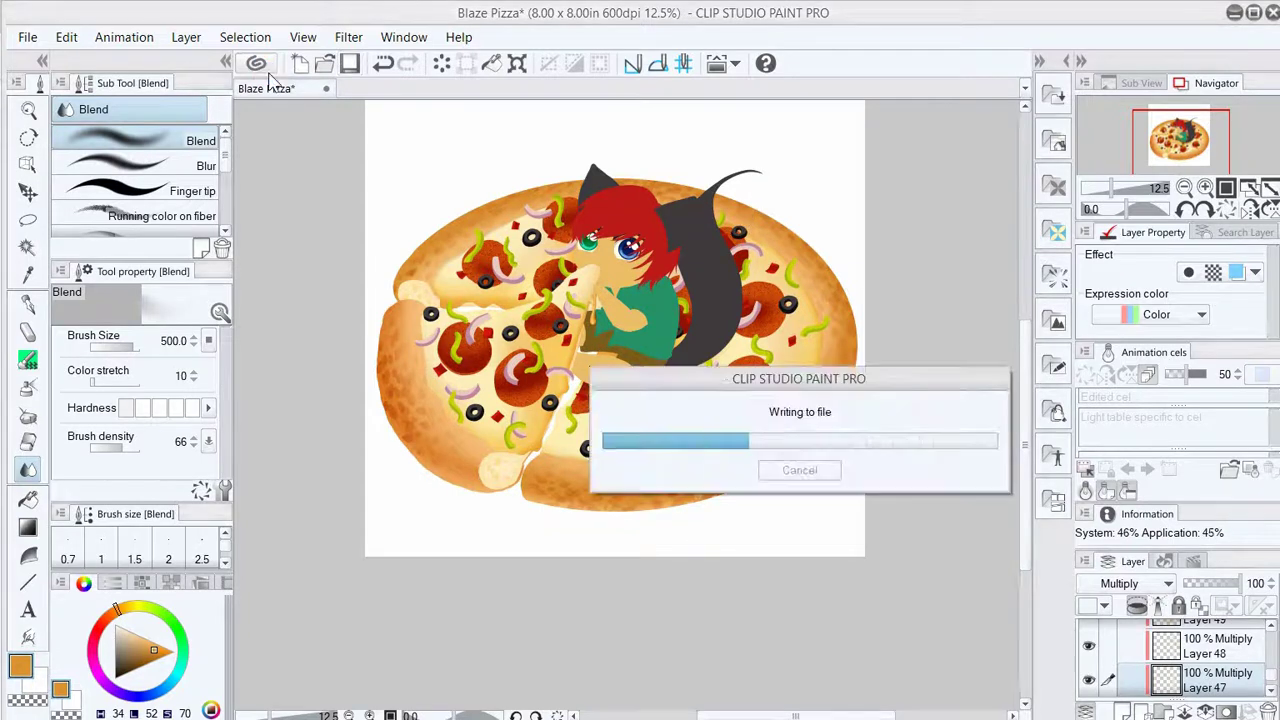
Hide the Head layer and paint Blaze's forearm and hand holding the slice on the Arm layer with the Mapping pen at size 73.7.
scroll(599, 262, "up", 4)
key("alt+bracketleft")
key("alt+bracketleft")
key("alt+bracketleft")
key("alt+bracketleft")
key("alt+bracketleft")
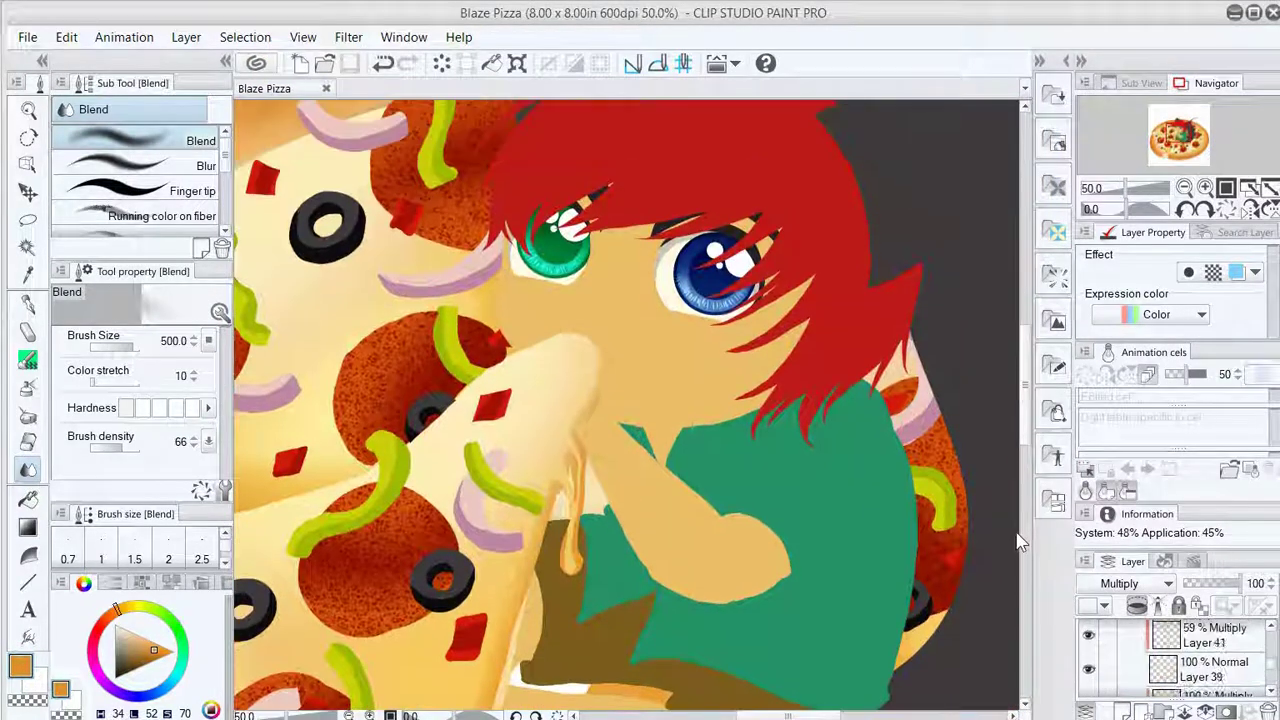
key("alt+bracketleft")
key("alt+bracketleft")
key("alt+bracketleft")
key("alt+bracketleft")
key("alt+bracketleft")
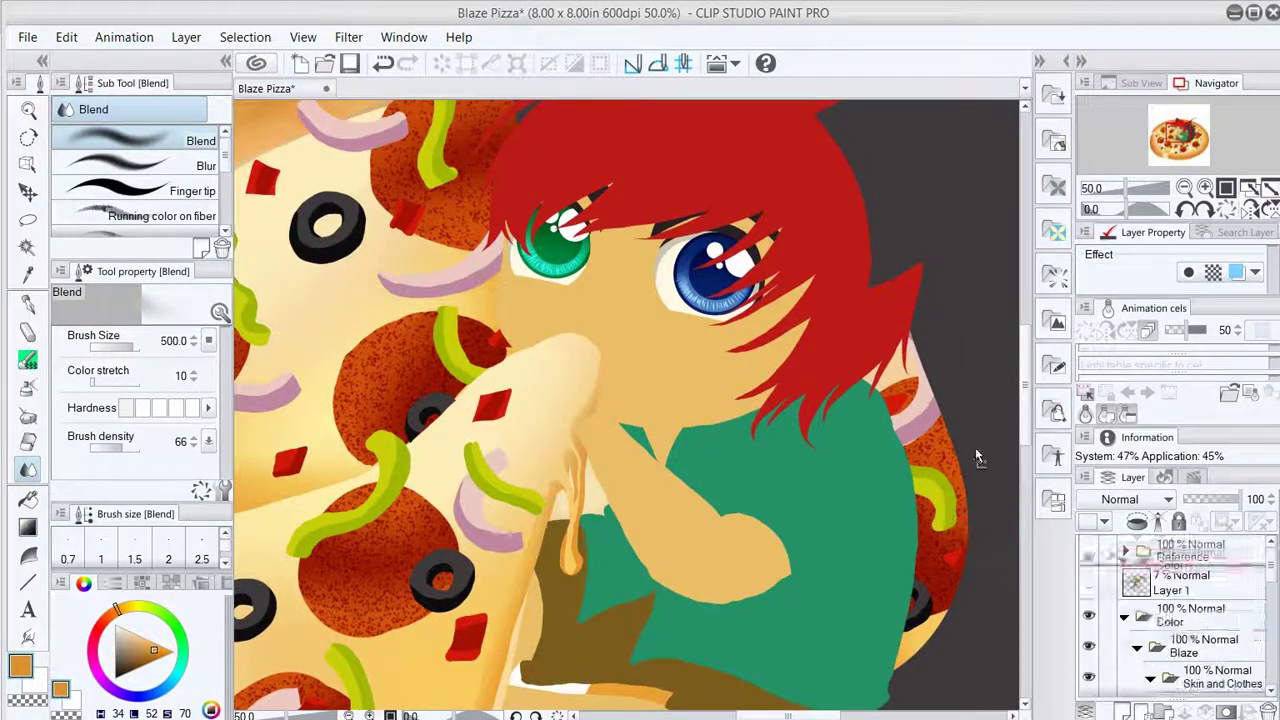
key("e")
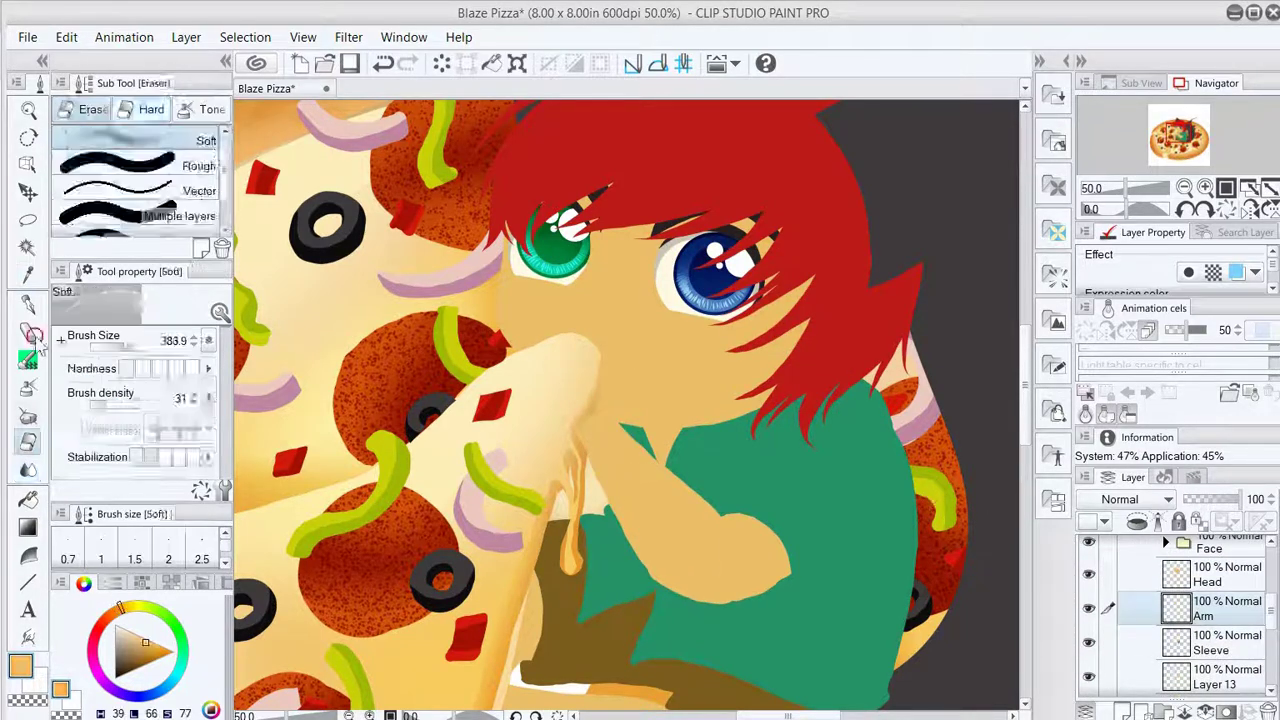
key("p")
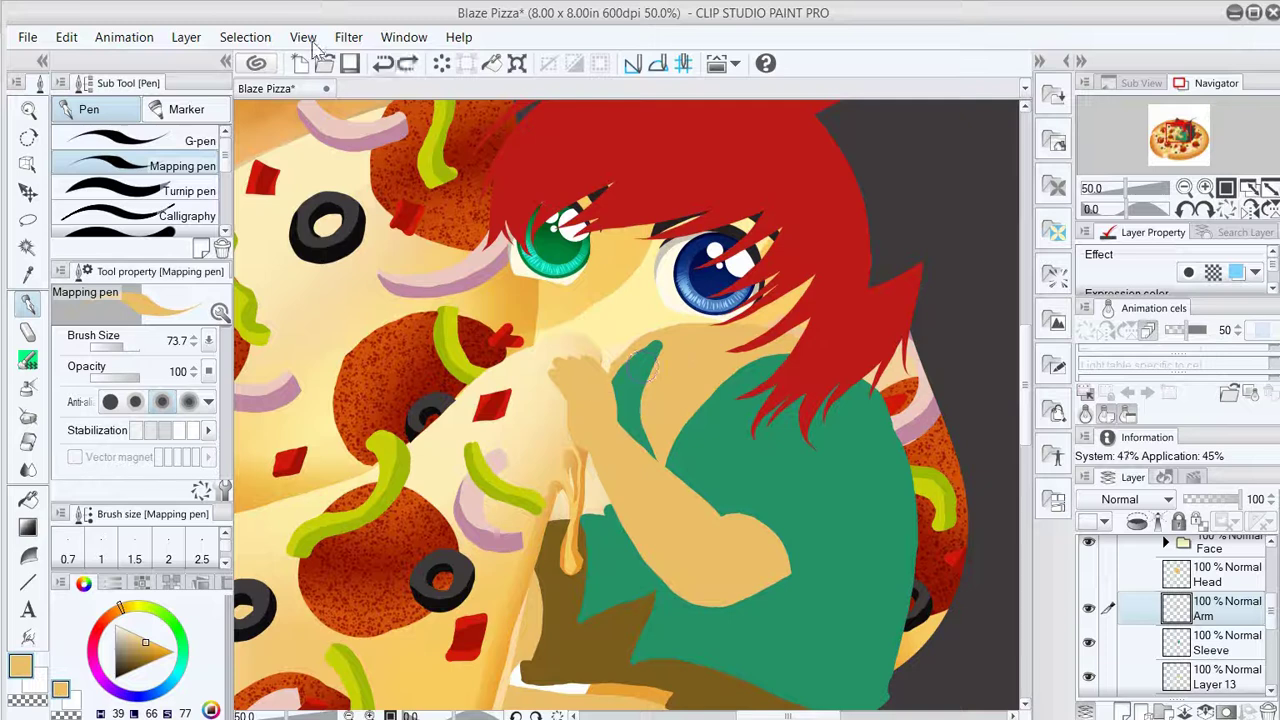
Show the Head layer again and draw Blaze's brown nose and mouth on a new layer above it with the Mapping pen at size 73.7.
key("o")
left_click(357, 375)
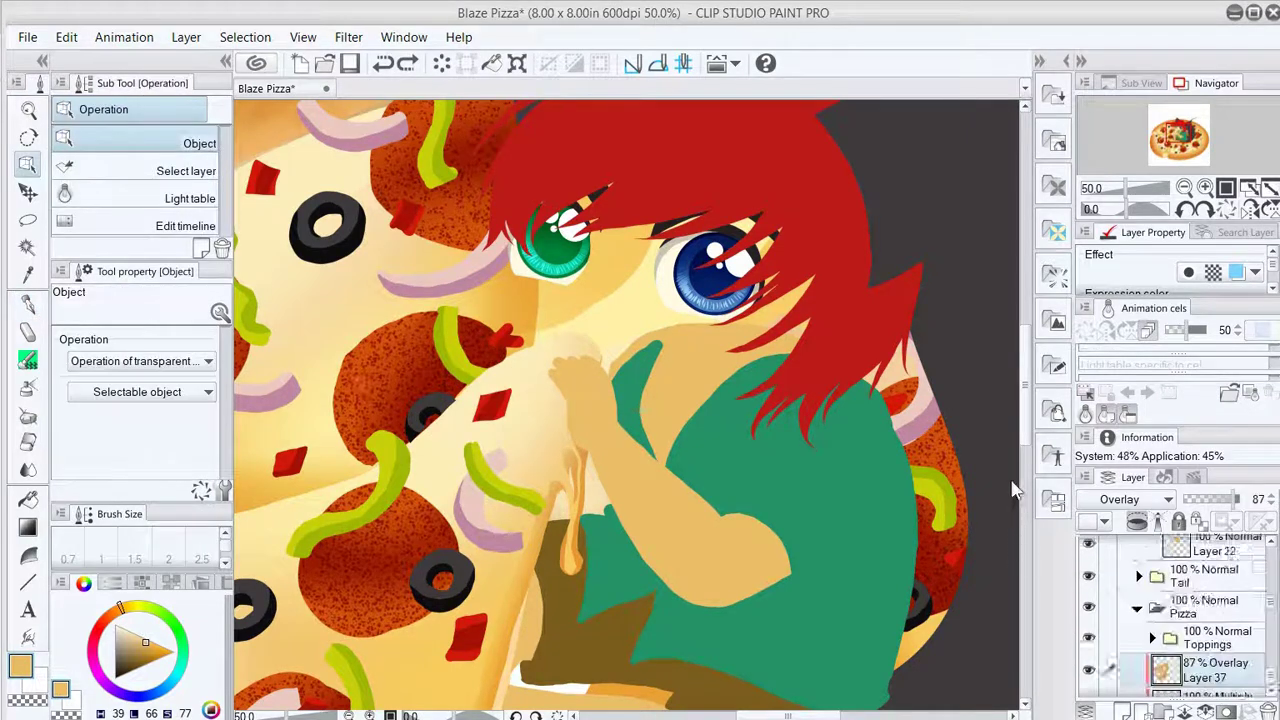
key("w")
left_click(288, 563)
key("o")
key("ctrl+d")
scroll(1175, 610, "up", 5)
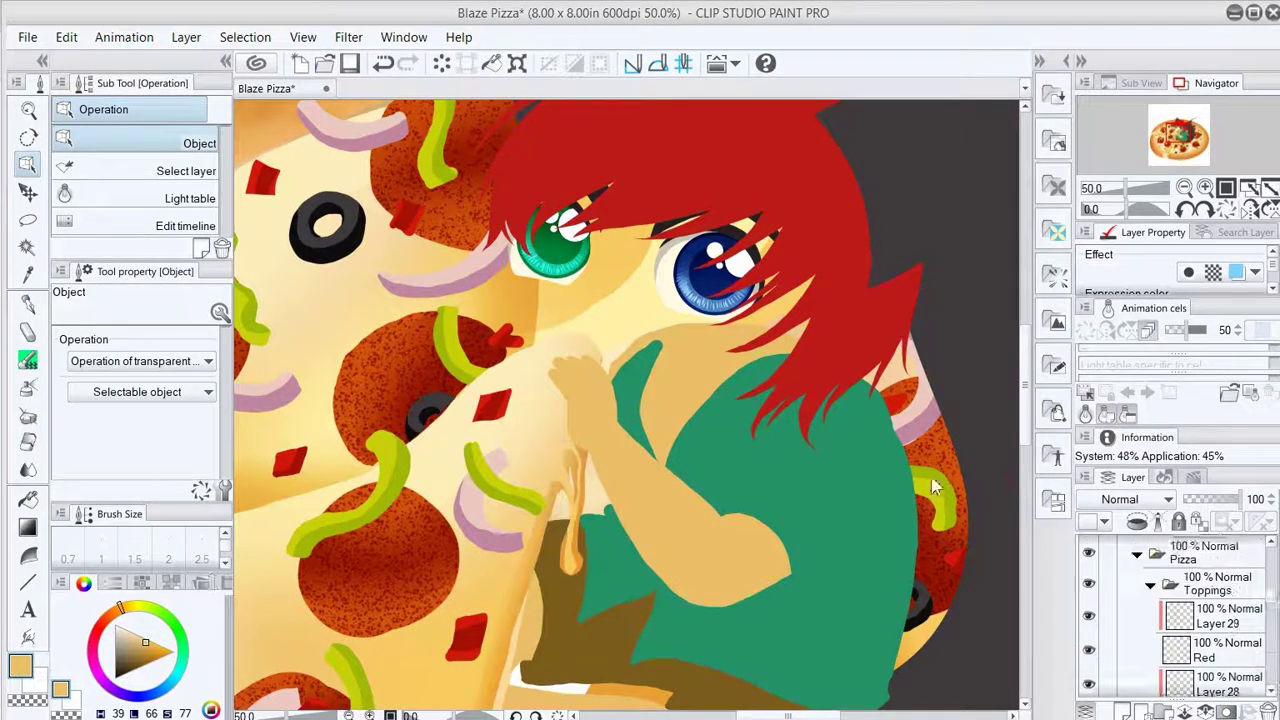
left_click(957, 509)
left_click(28, 303)
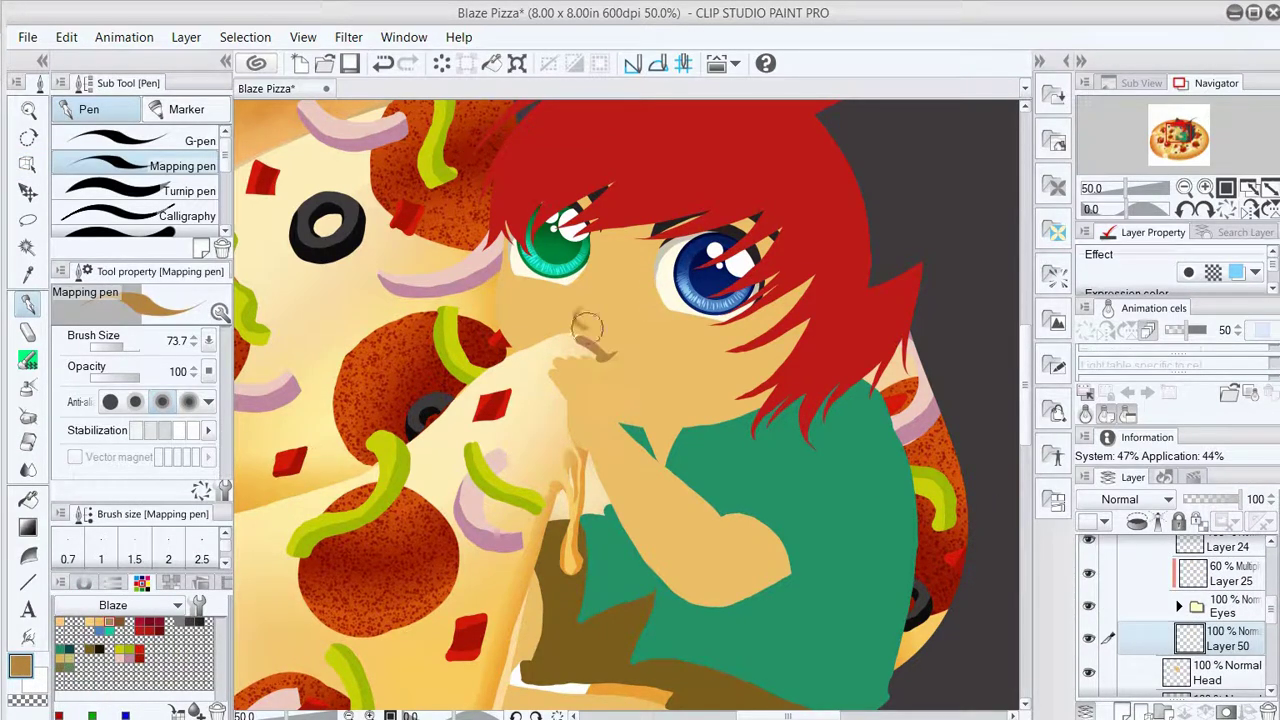
Select the pizza slice's shape with Auto select on Layer 20 and clear the mouth strokes that overlap it.
left_click(28, 358)
key("o")
left_click(430, 480)
key("w")
left_click(430, 480)
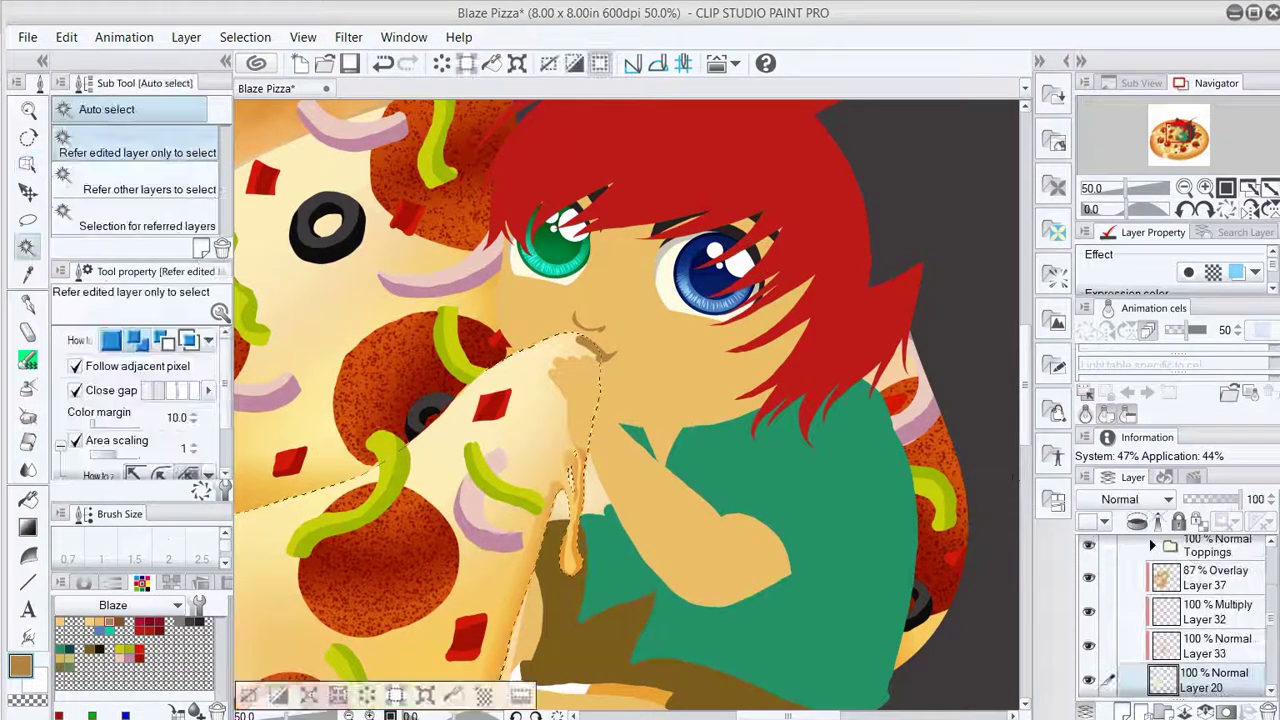
key("o")
key("ctrl+d")
scroll(1175, 610, "up", 5)
Paint shadows under the hair and along the jaw on a new clipped Multiply layer above Head, trimming them with the Hard eraser.
left_click(1220, 630)
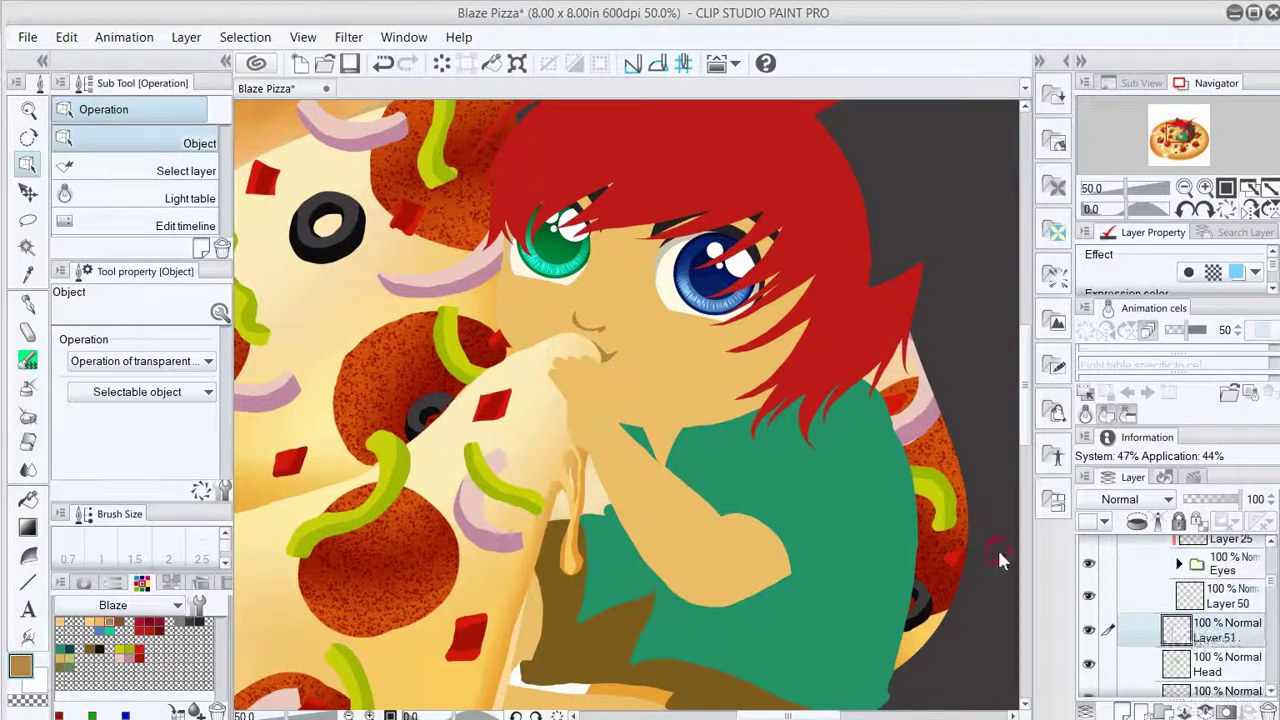
key("p")
scroll(650, 185, "up", 1)
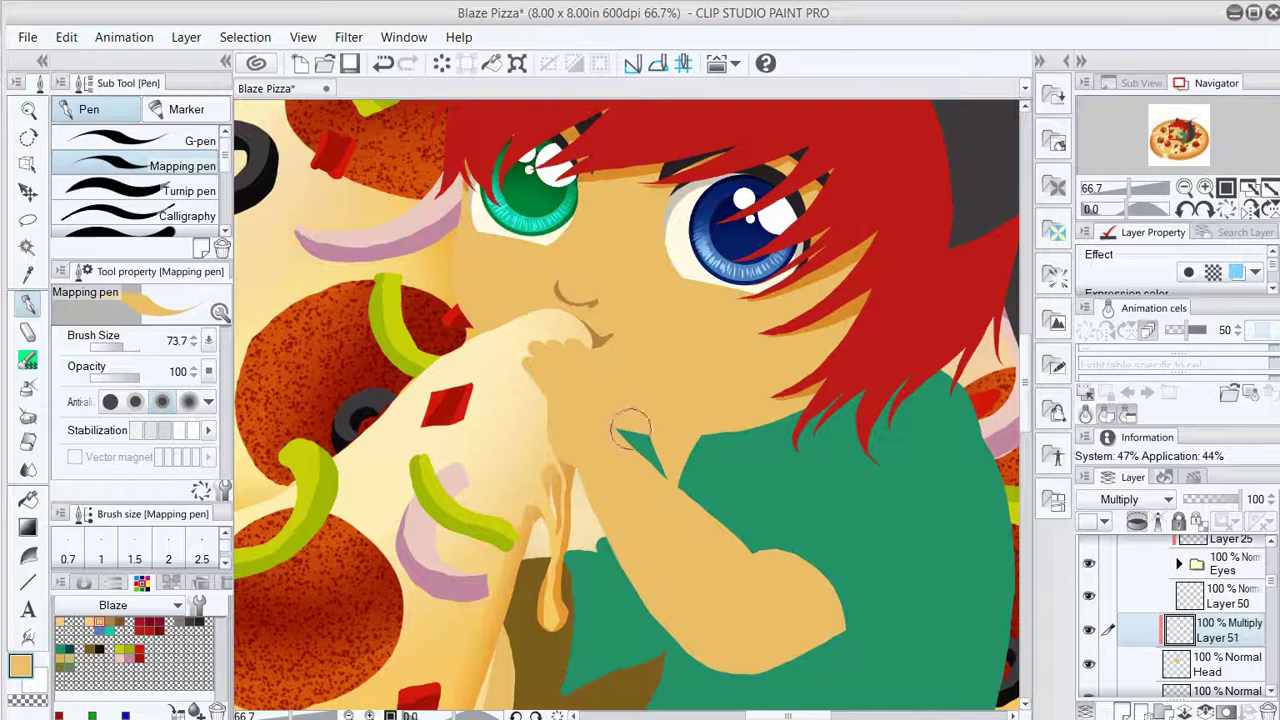
scroll(906, 143, "up", 1)
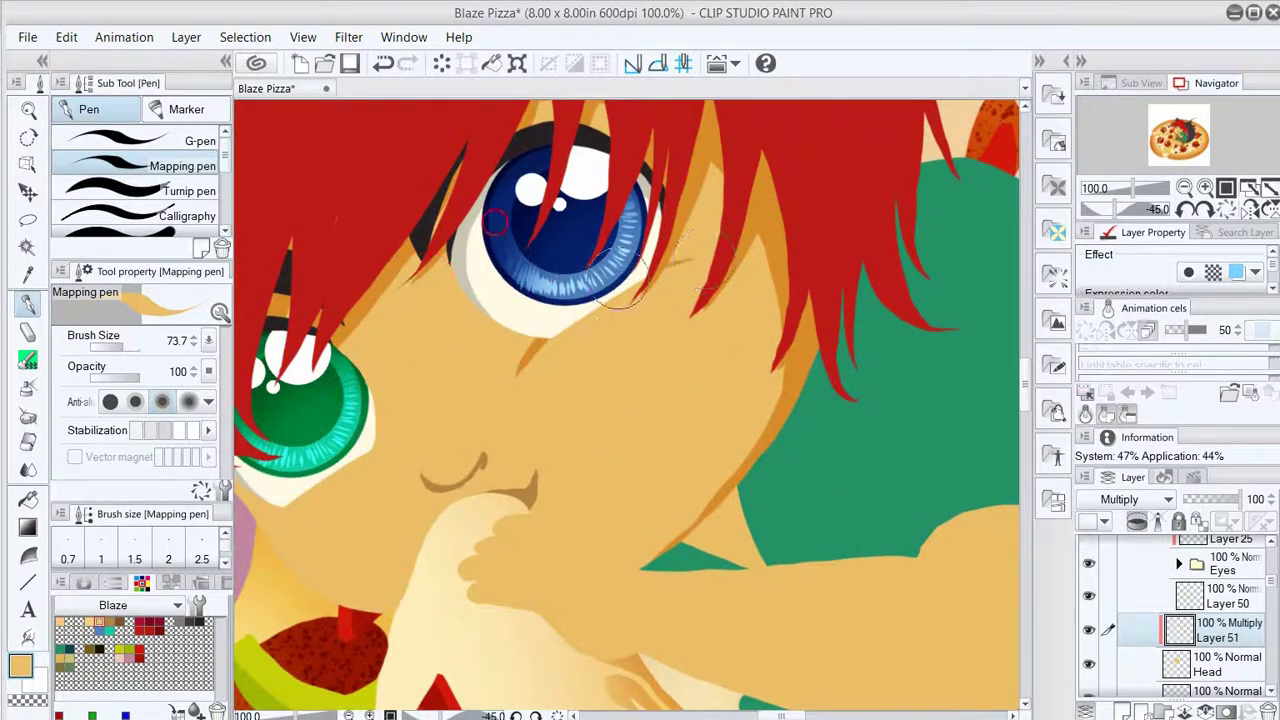
key("e")
key("p")
key("e")
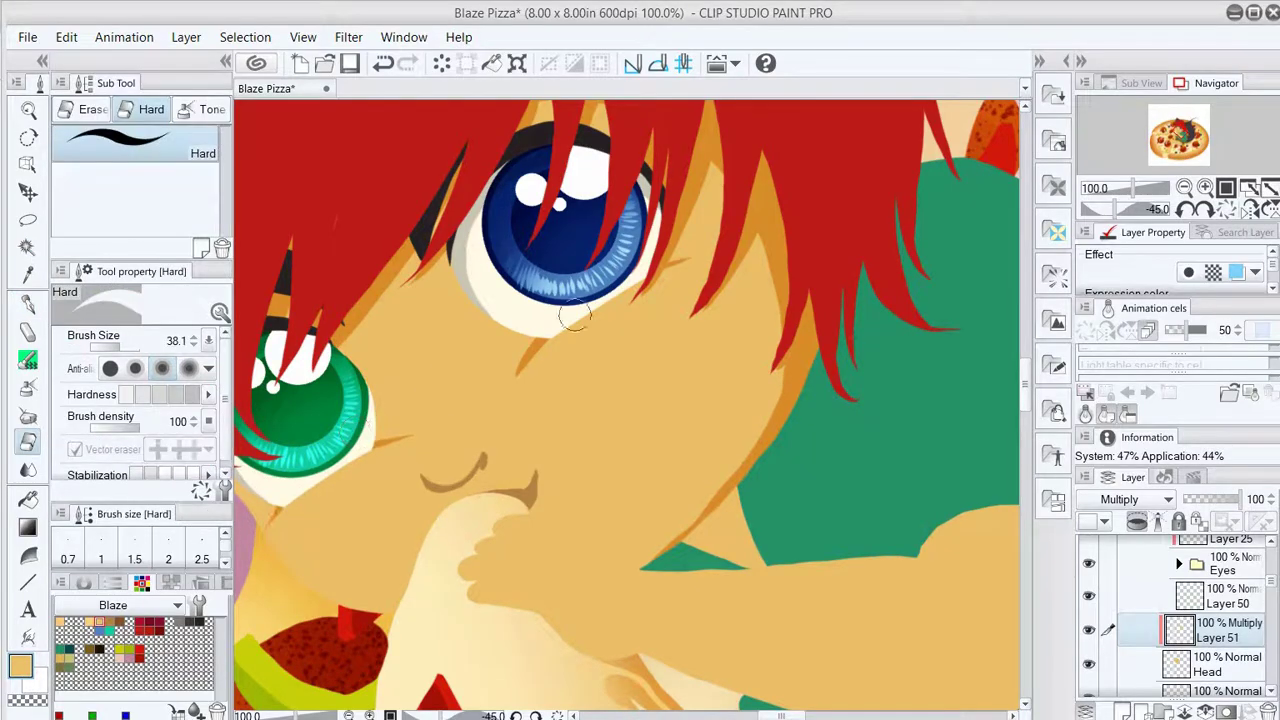
Add small shadows at the nose and lower lip with the Mapping pen at size 23.2, and refine the mouth lines with the Hard eraser.
key("p")
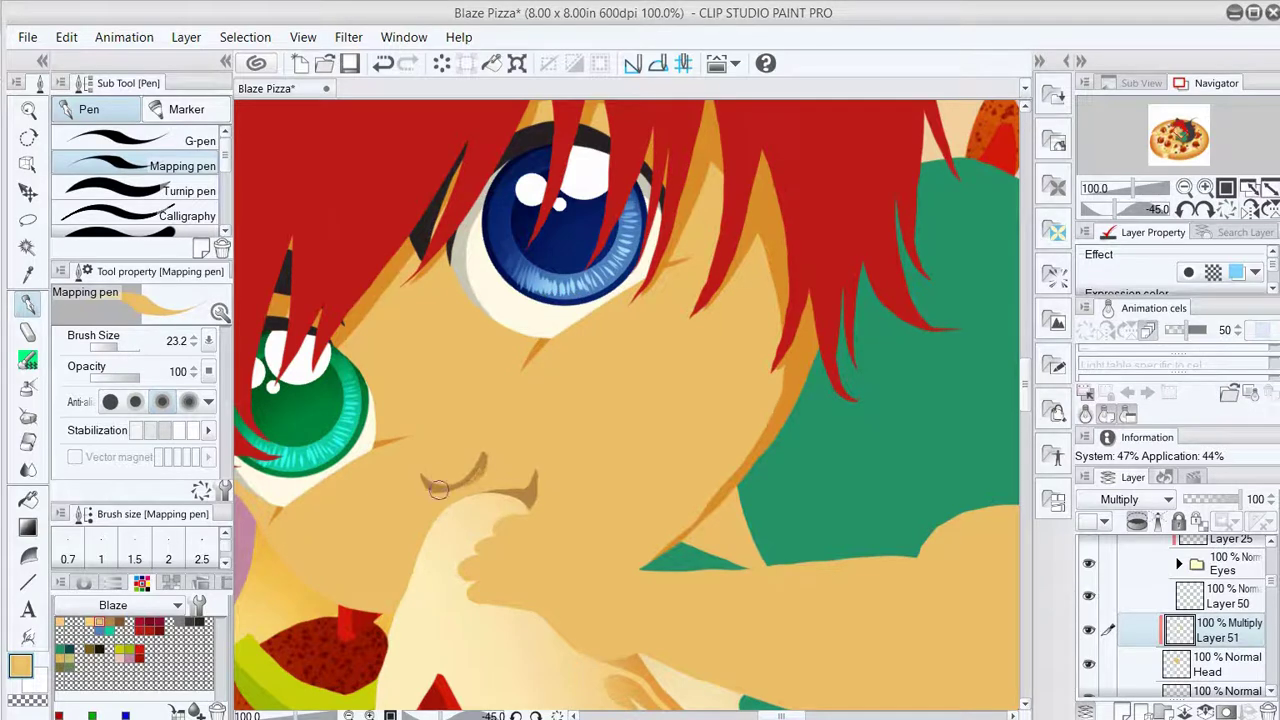
key("ctrl+@")
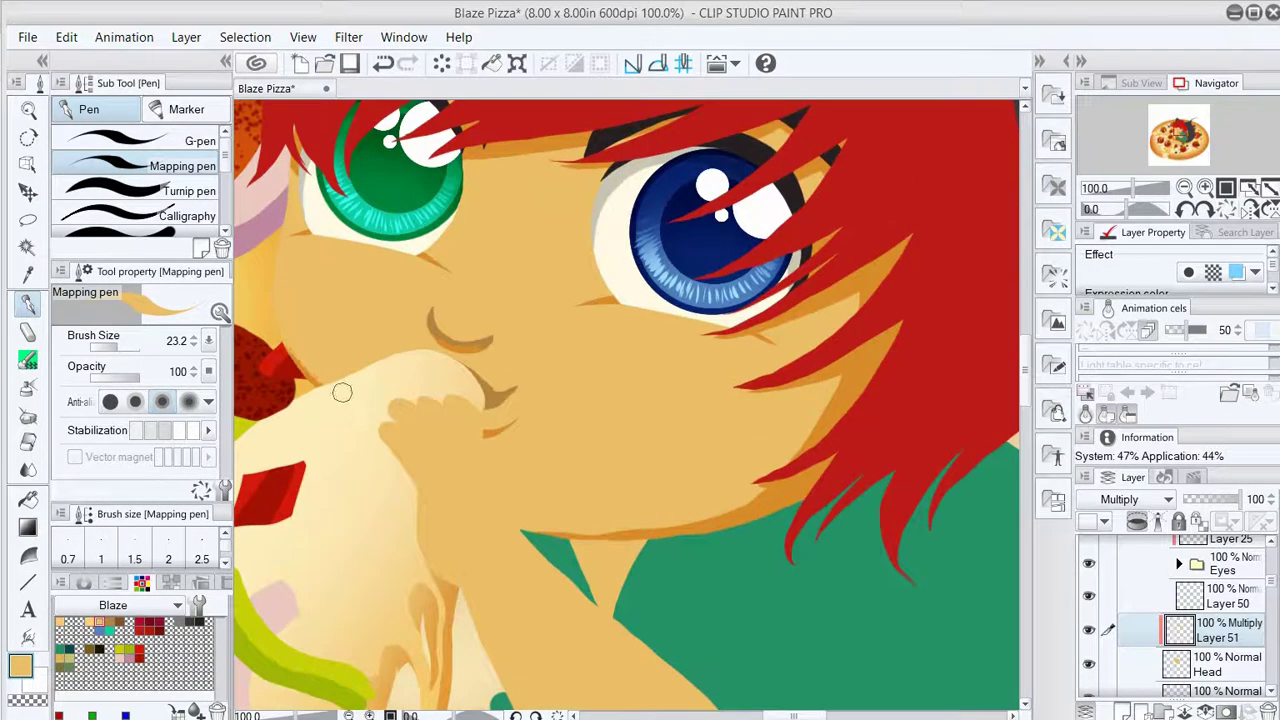
key("ctrl+minus")
key("alt+bracketright")
key("e")
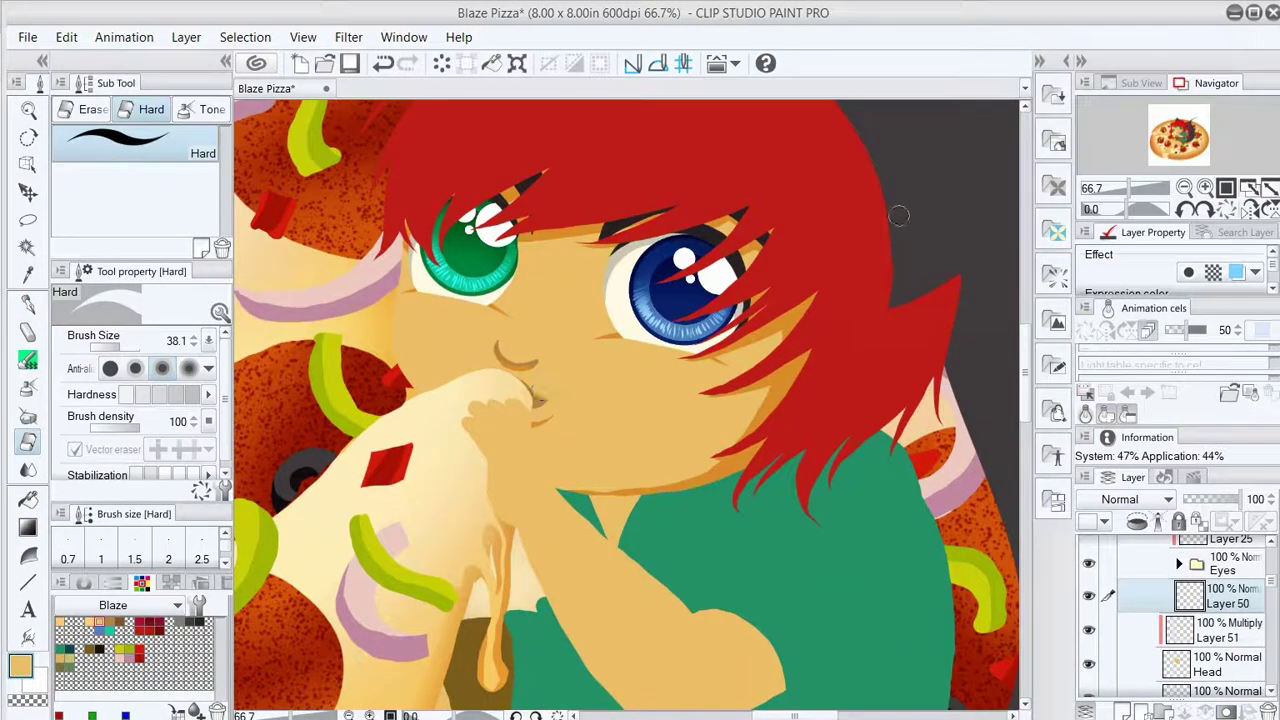
left_click_drag(898, 215, 823, 245)
Shade the face's lower half and sides on another clipped Multiply layer, fading the shadow with the Soft eraser at size 383.9.
key("p")
key("ctrl+shift+n")
key("e")
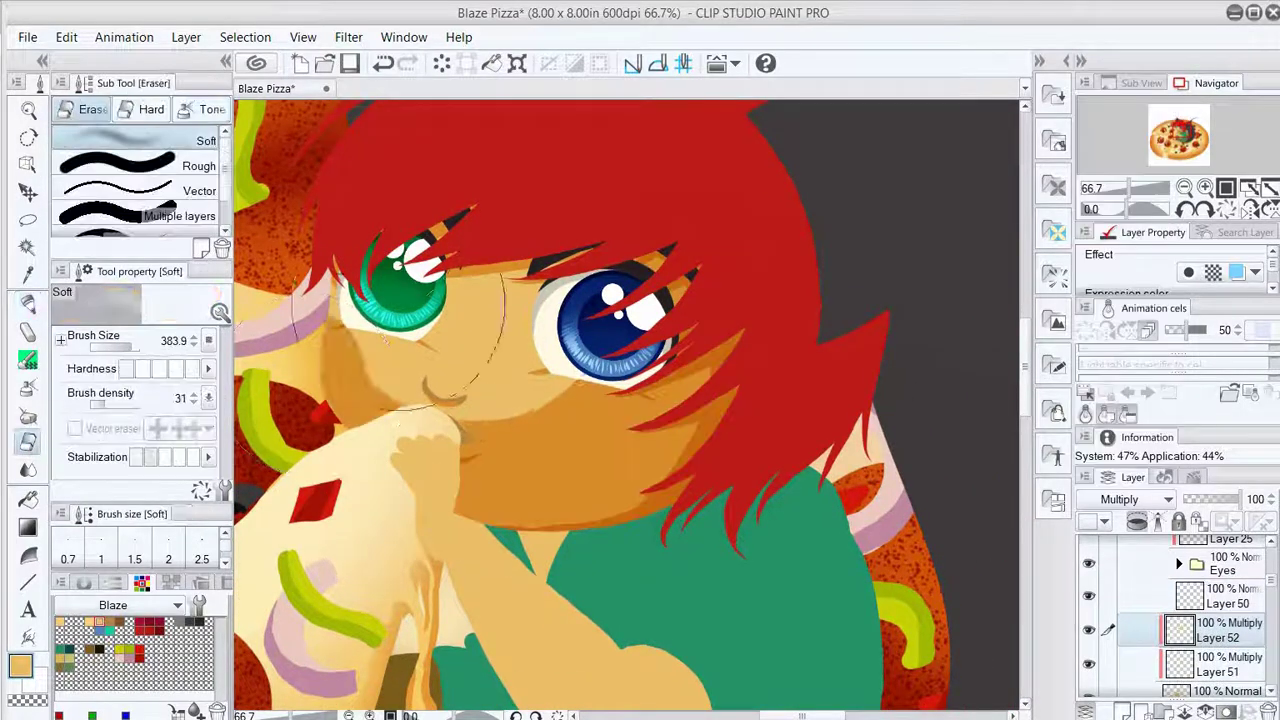
left_click_drag(400, 325, 590, 440)
key("ctrl+minus")
key("p")
Draw short fine cheek lines beneath both eyes on Layer 51 with the Mapping pen at size 23.2.
key("alt+bracketleft")
key("minus")
key("minus")
key("minus")
key("minus")
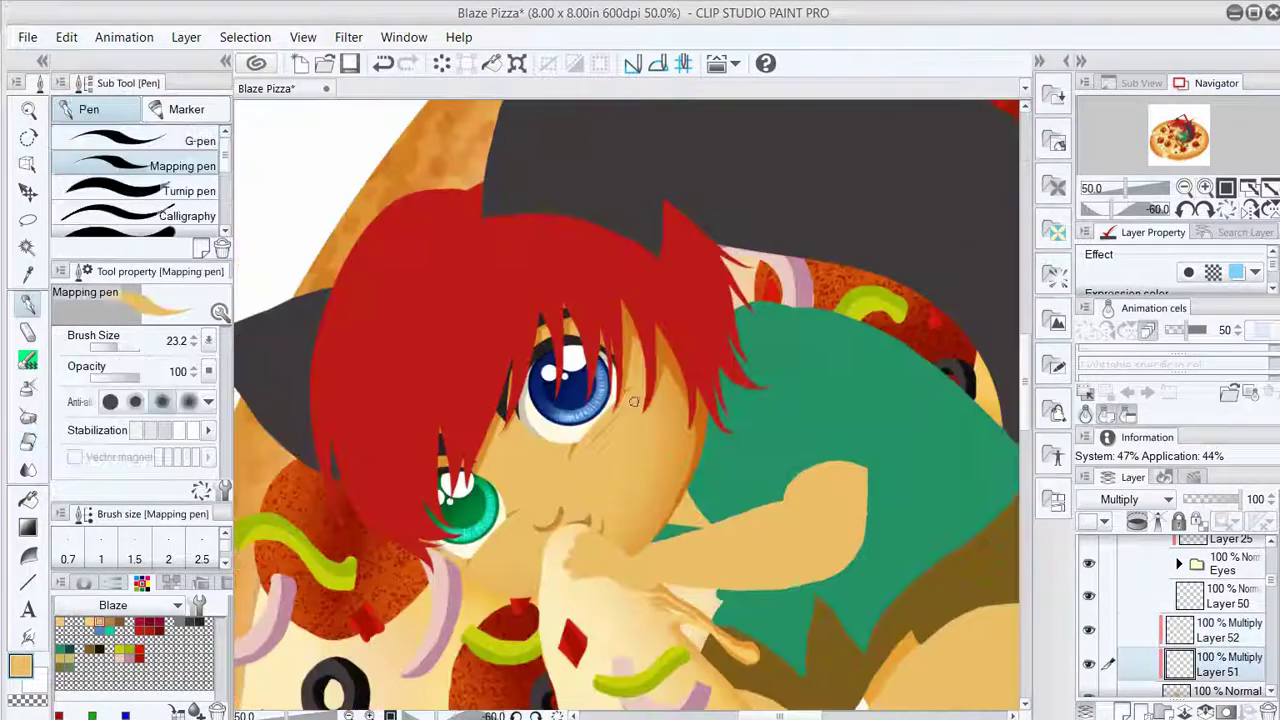
key("asciicircum")
key("asciicircum")
key("asciicircum")
key("asciicircum")
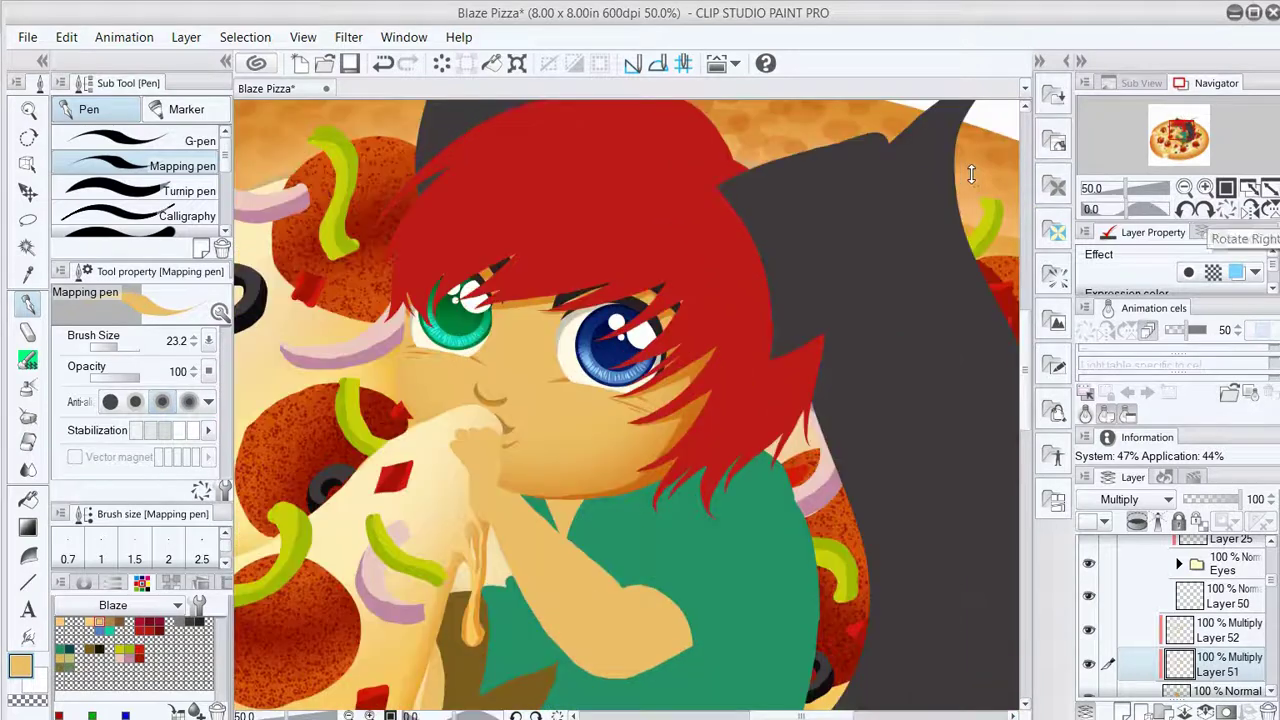
Select the arm's shape, add a clipped Multiply layer above Arm, and draw the finger shadows with the Mapping pen and Hard eraser.
key("alt+bracketleft")
key("alt+bracketleft")
key("w")
left_click(398, 412)
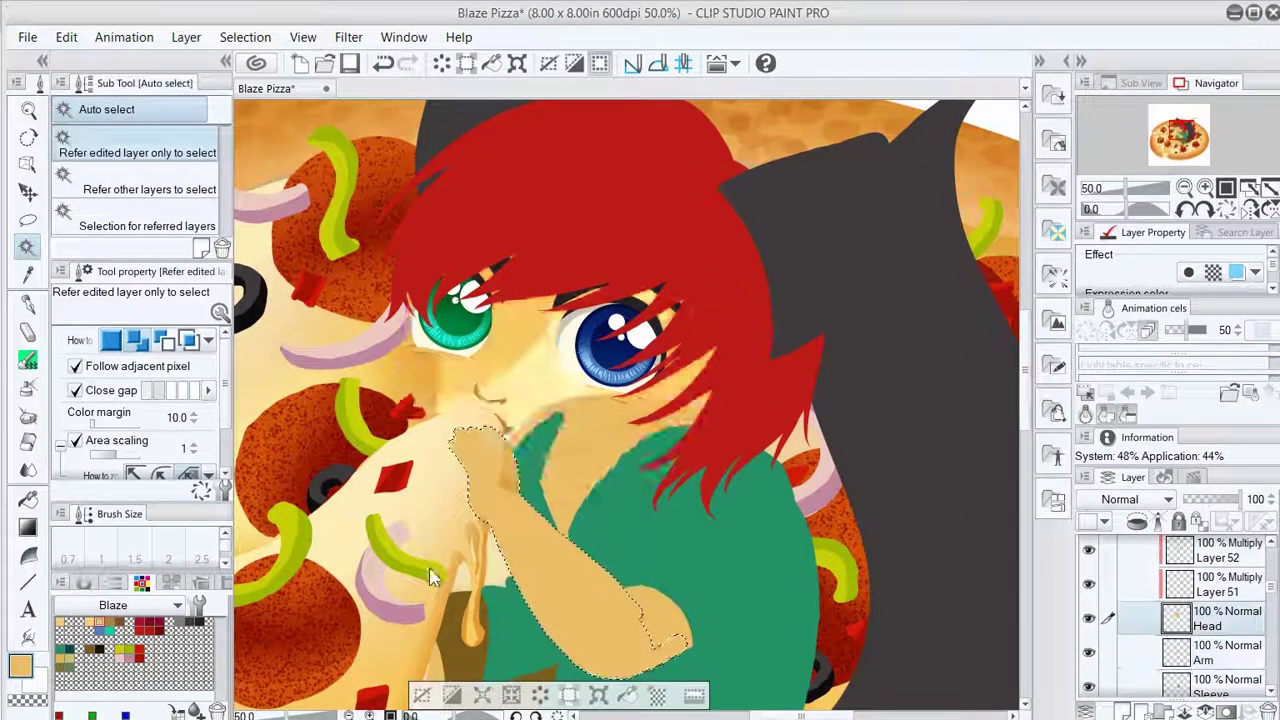
key("ctrl+shift+n")
key("ctrl+plus")
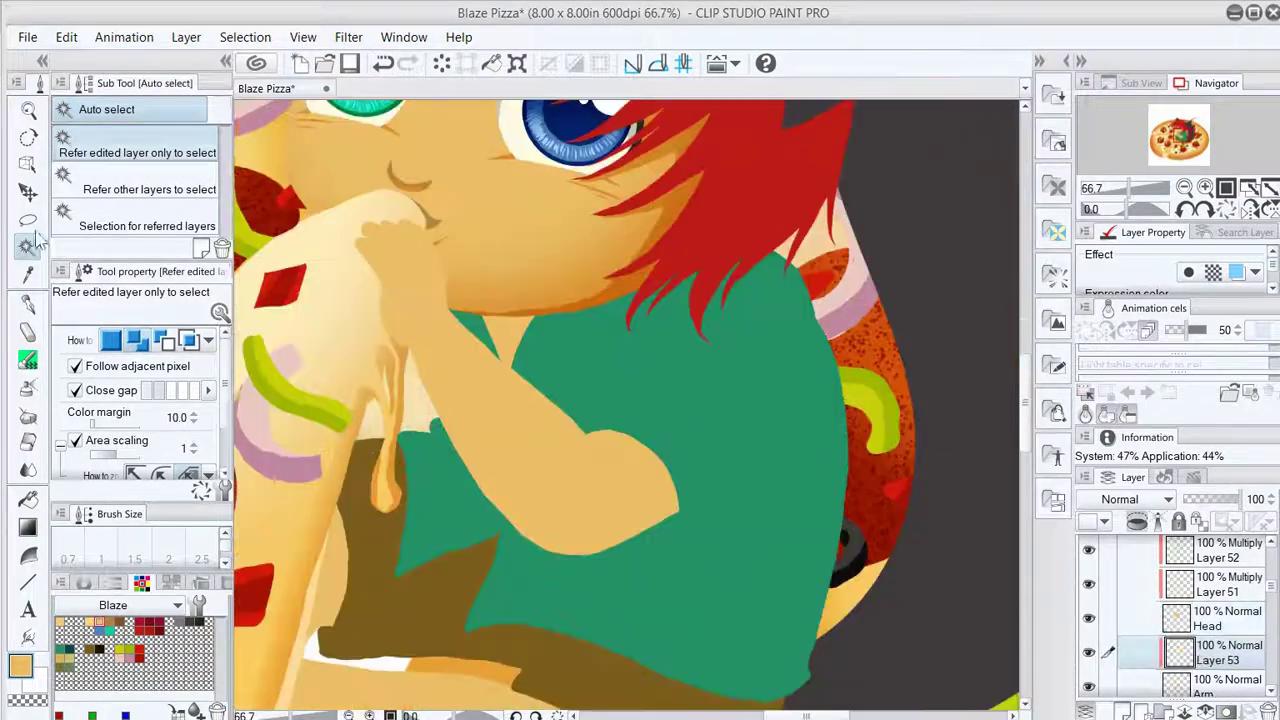
key("p")
key("e")
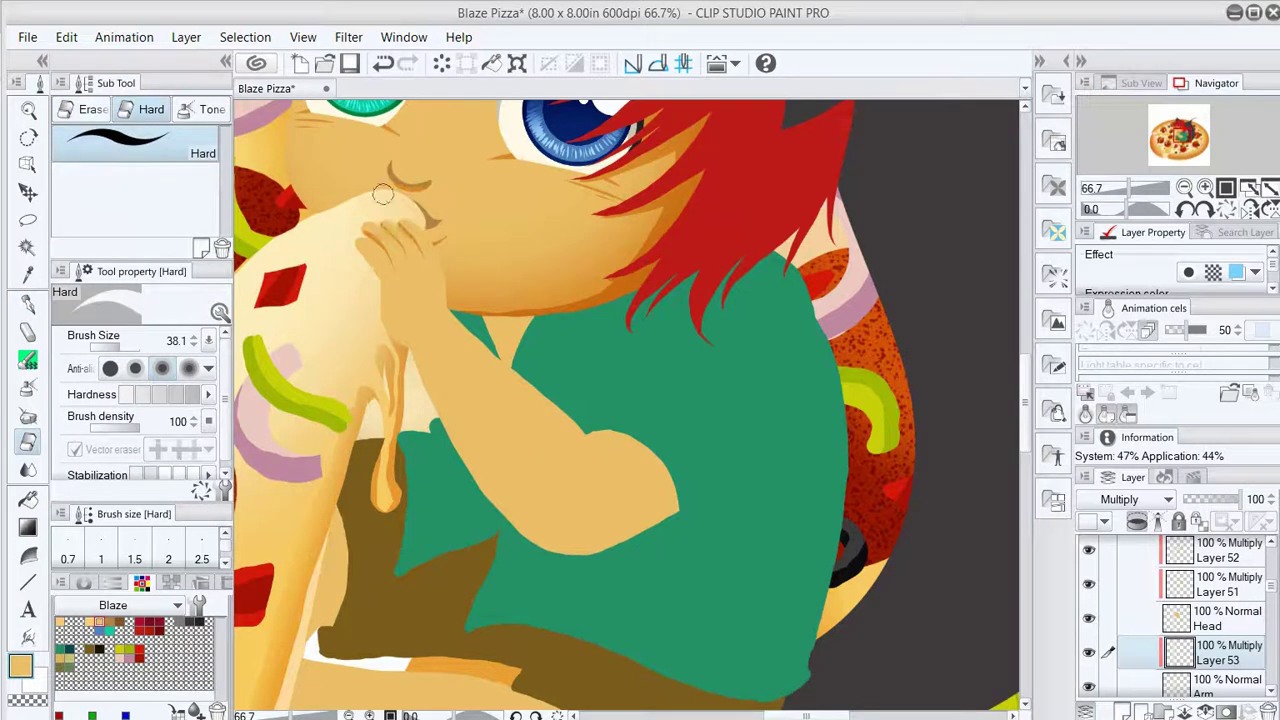
key("p")
Paint a shadow along the hand and forearm's lower edge with the Mapping pen at size 23.2, softening it with the Soft eraser at size 80.
mouse_move(348, 241)
left_mouse_down()
mouse_move(409, 345)
mouse_move(568, 543)
left_mouse_up()
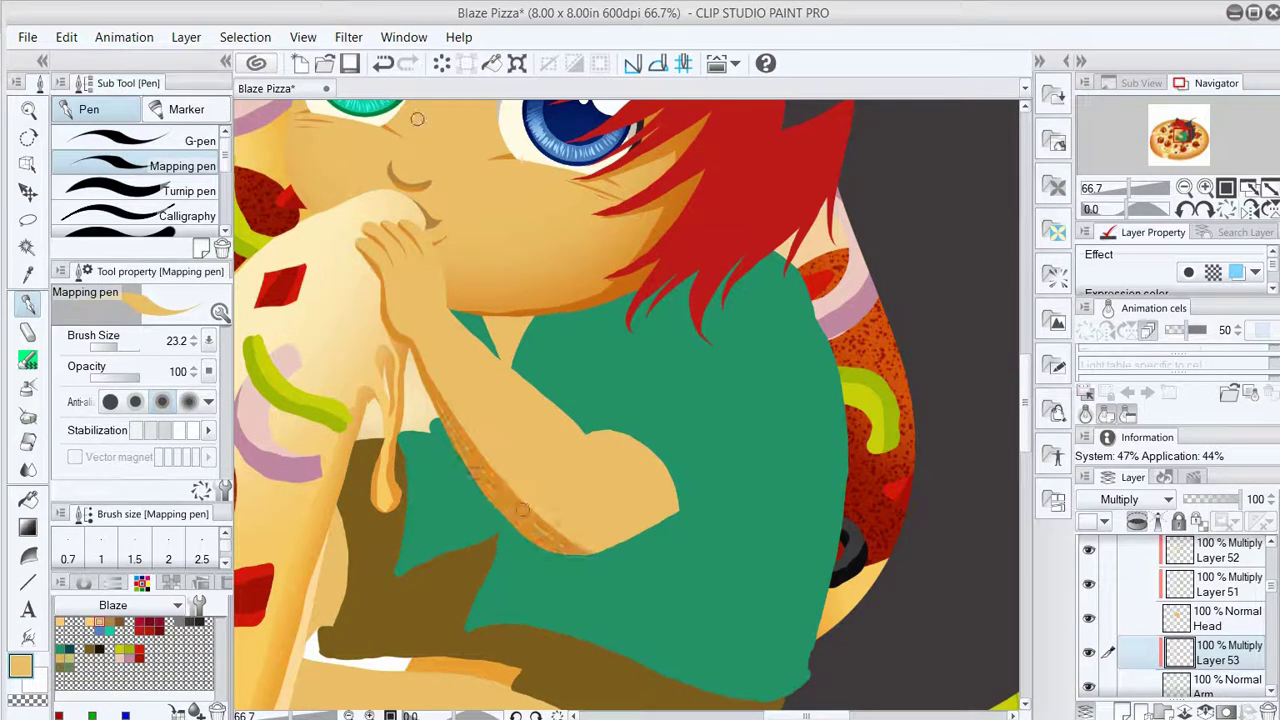
key("e")
left_click_drag(477, 409, 497, 407)
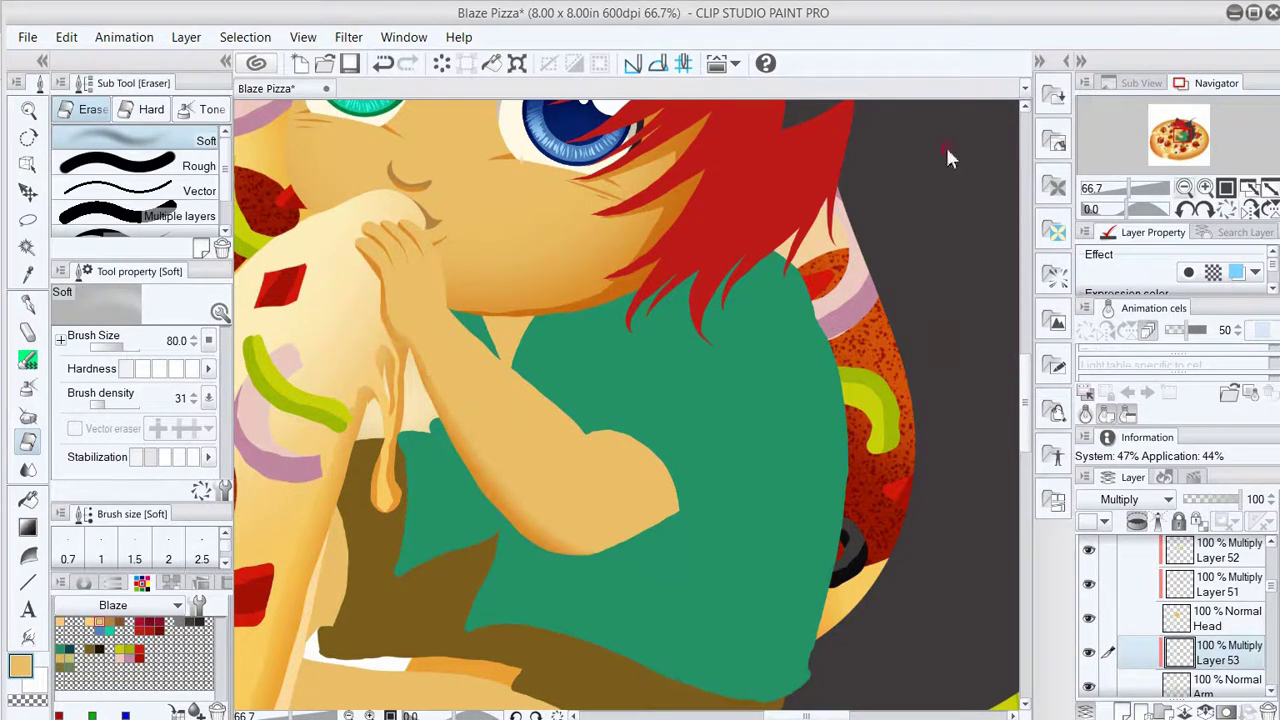
left_click_drag(950, 157, 943, 103)
Shade the hand and arm on another Multiply layer with the Milli pen at size 325.5, fading the shadow with the Soft eraser at size 170.
key("ctrl+shift+n")
key("p")
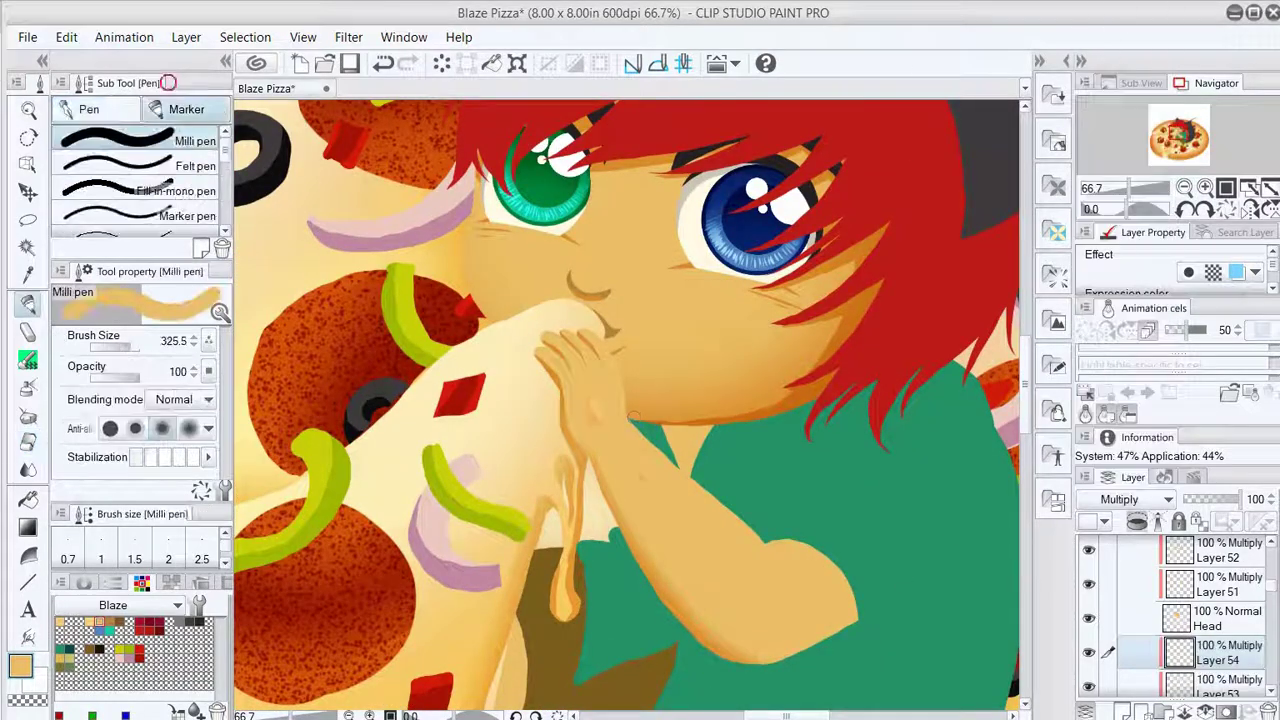
key("e")
mouse_move(570, 360)
left_mouse_down()
mouse_move(628, 416)
mouse_move(655, 437)
left_mouse_up()
left_click_drag(680, 575, 810, 620)
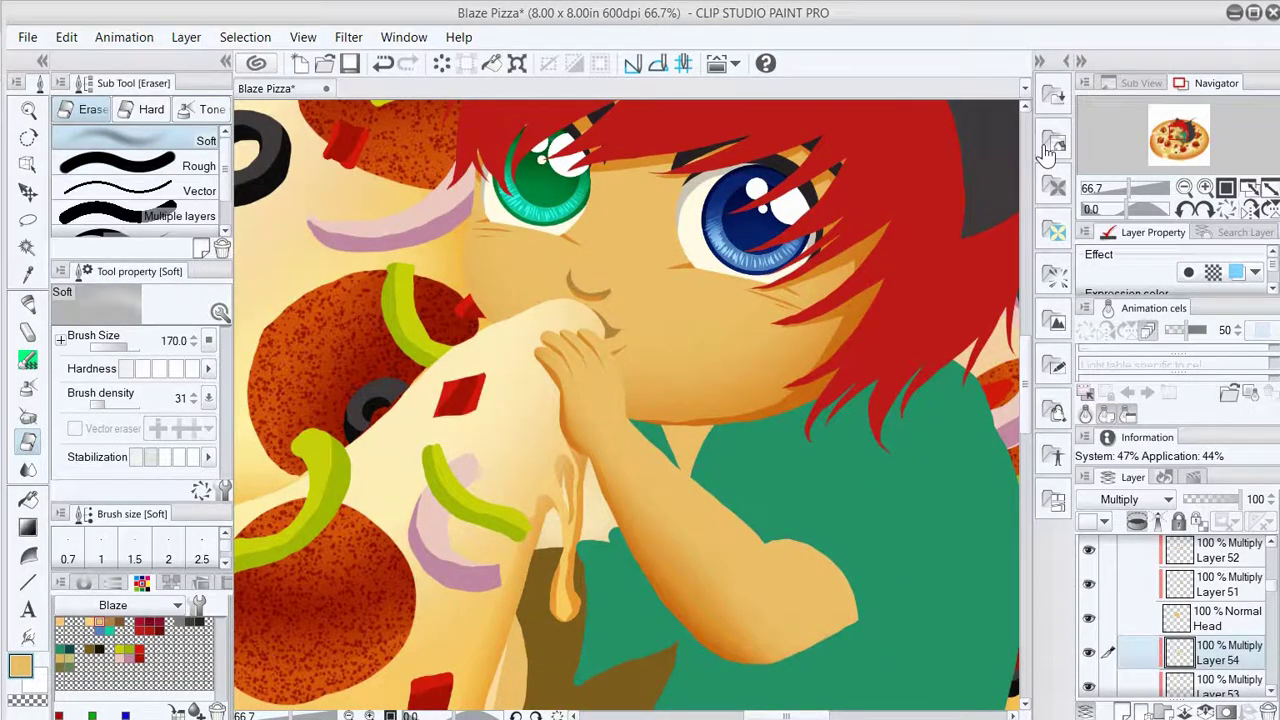
Paint a soft shadow on Blaze's neck on a new clipped Multiply layer above Torso, blending it with the Soft eraser.
left_click(894, 571, "ctrl+shift")
key("p")
key("ctrl+shift+n")
key("e")
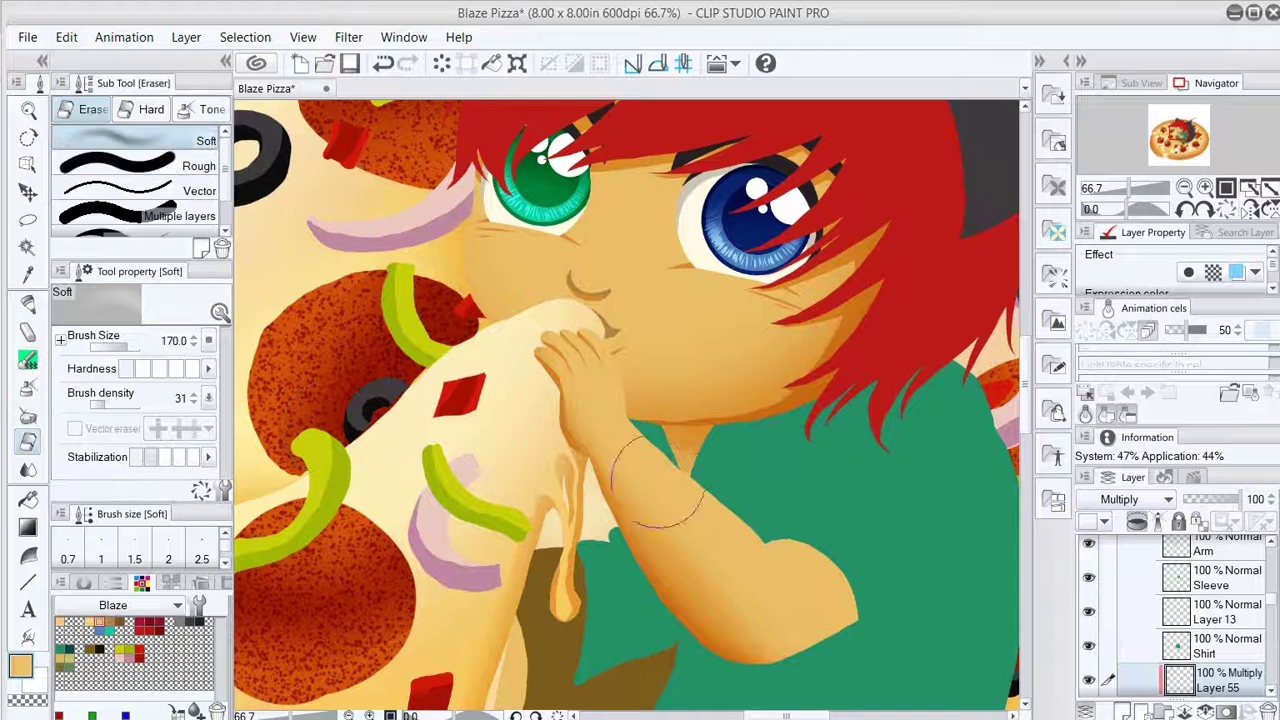
Paint Blaze's back arm and hand behind the slice on a new layer below Torso with the Mapping pen at size 23.2.
key("ctrl+shift+n")
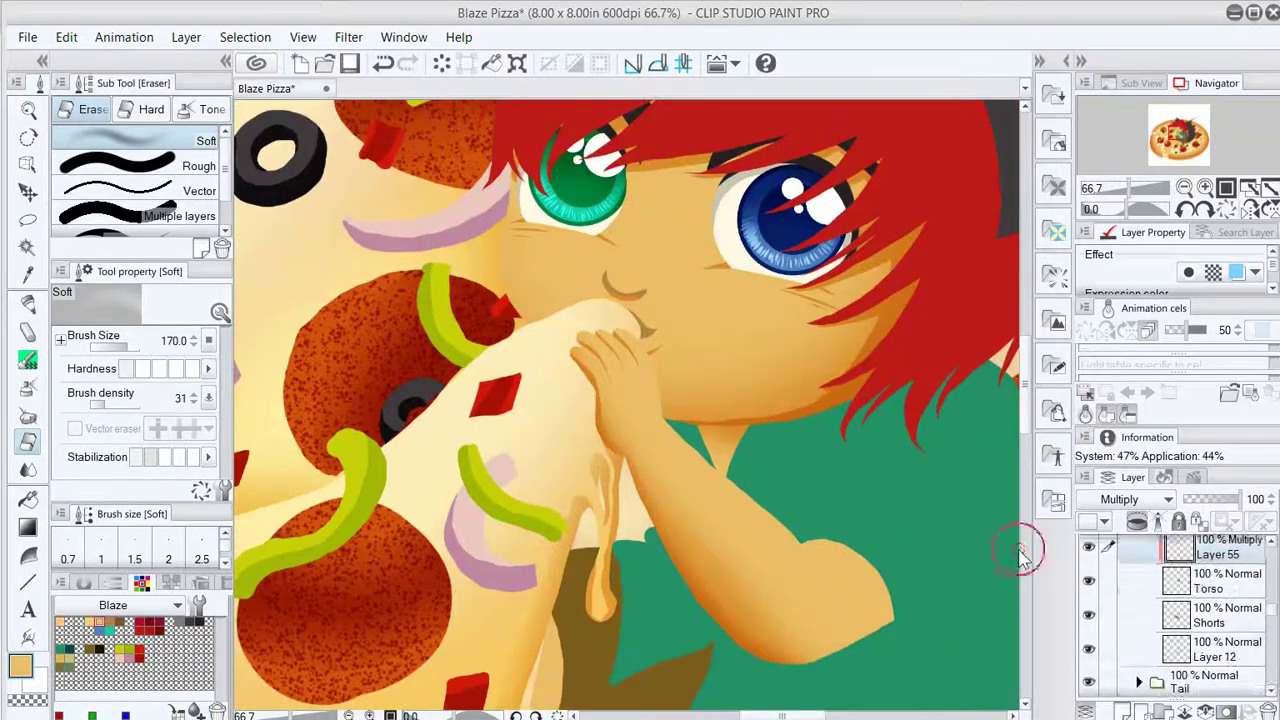
left_click(28, 276)
left_click(29, 278)
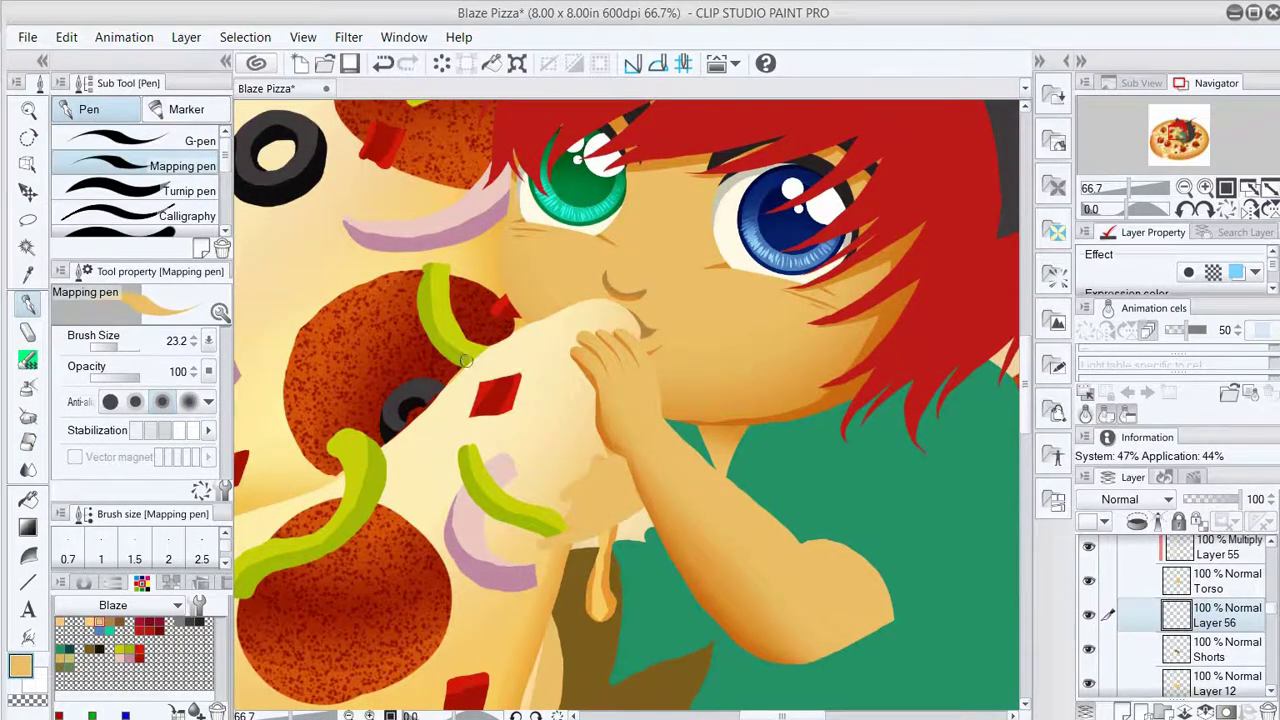
Fill the gap around the cheese drip with green on the Shirt layer, and clear the paint overlapping the slice using a shrunken selection.
left_click(751, 359, "ctrl+shift")
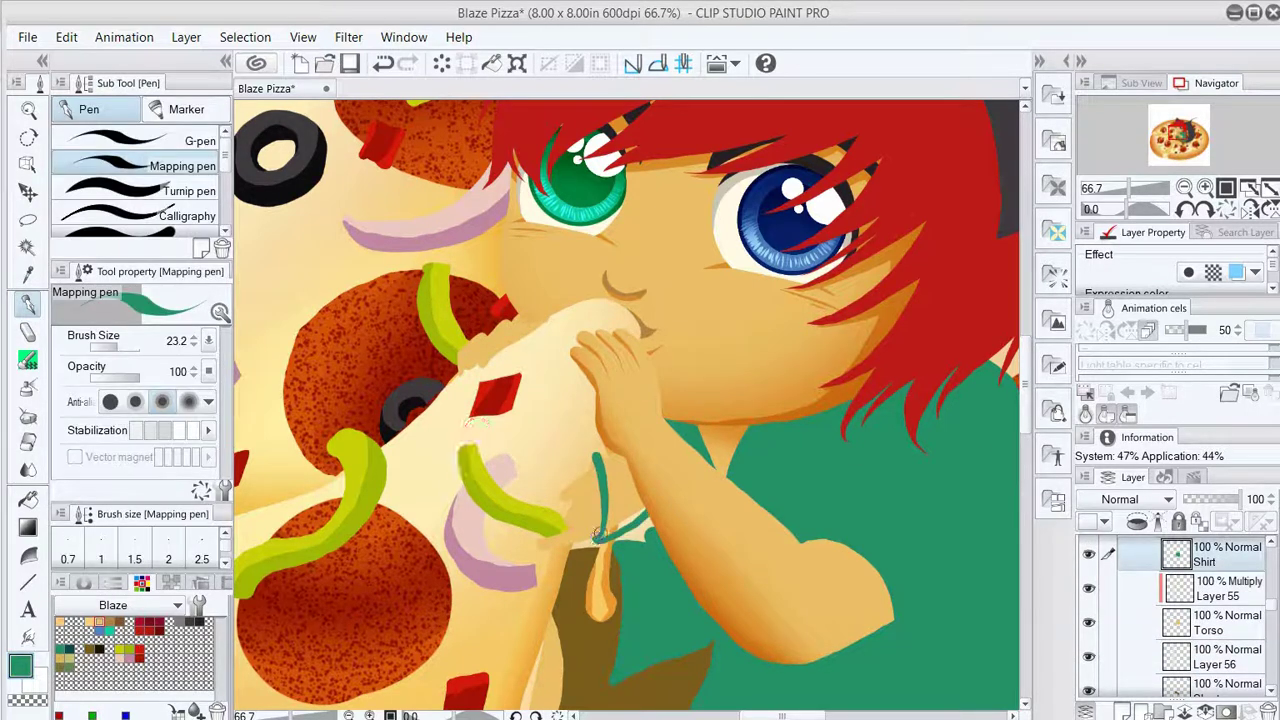
key("g")
key("o")
key("w")
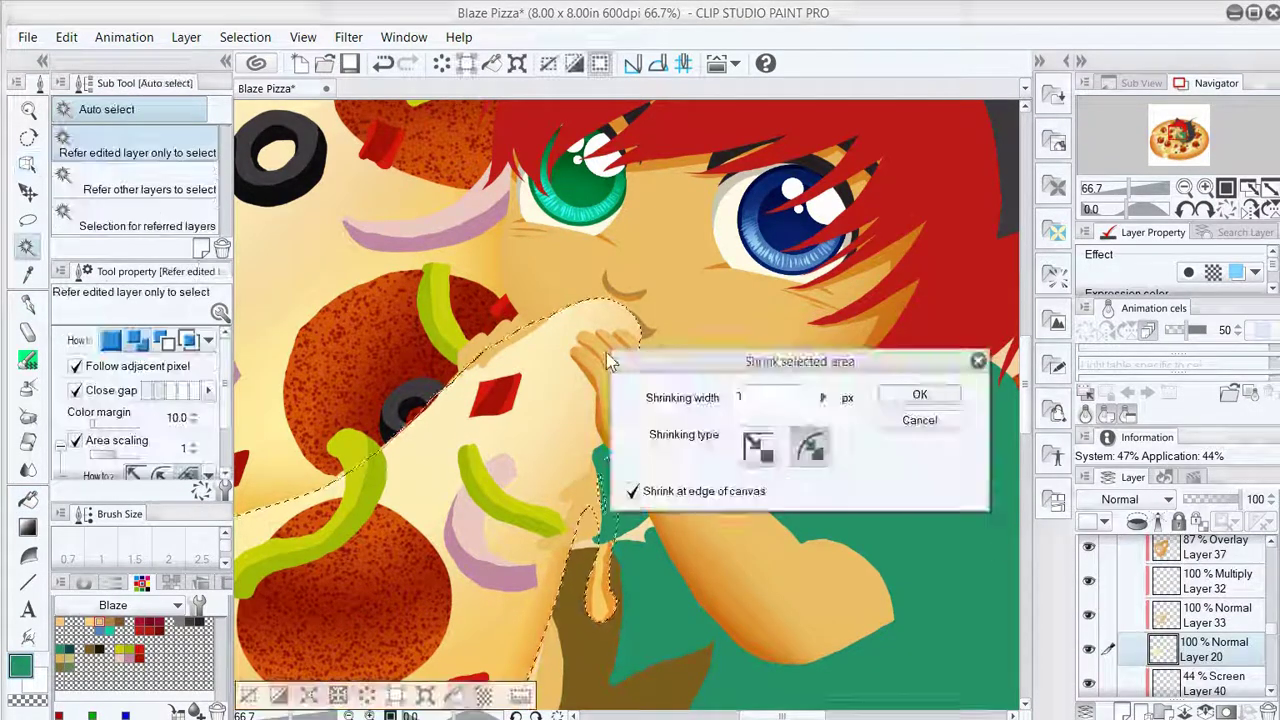
key("Return")
left_click(870, 479, "ctrl+shift")
key("ctrl+d")
Start shading the back fingers on a clipped Multiply layer, and clear the back hand's shape from the Head layer.
key("p")
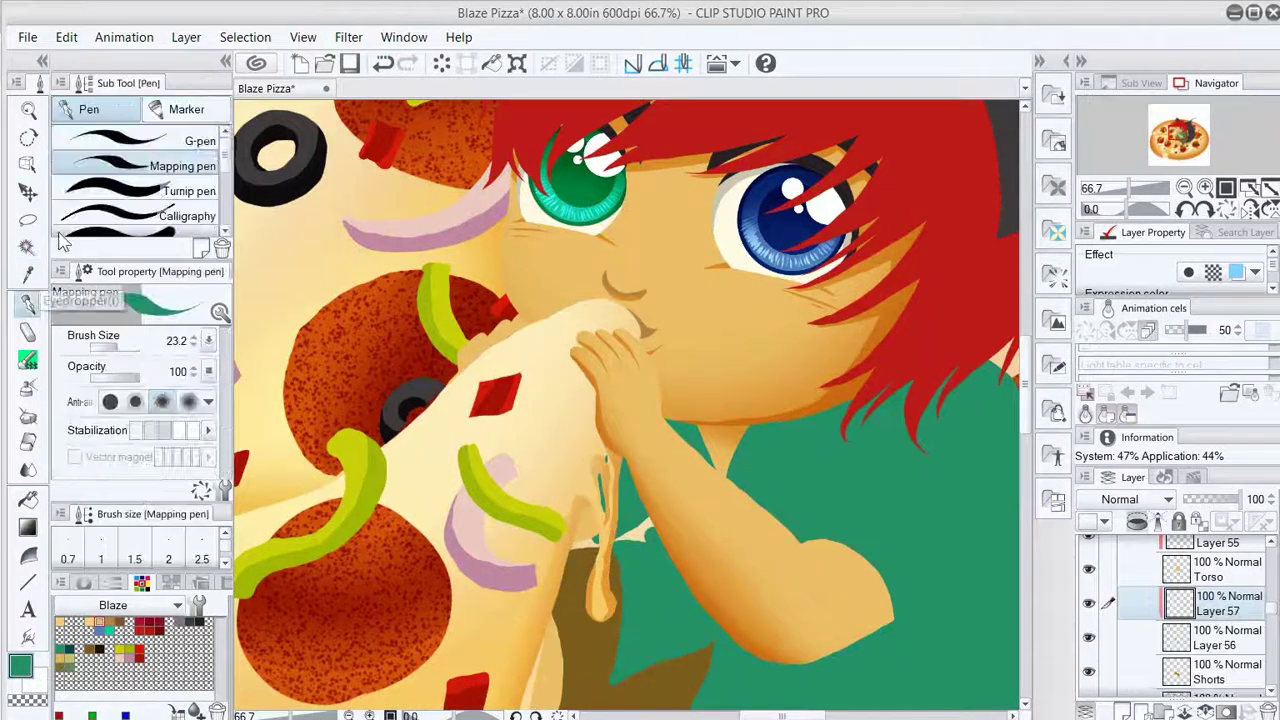
key("p")
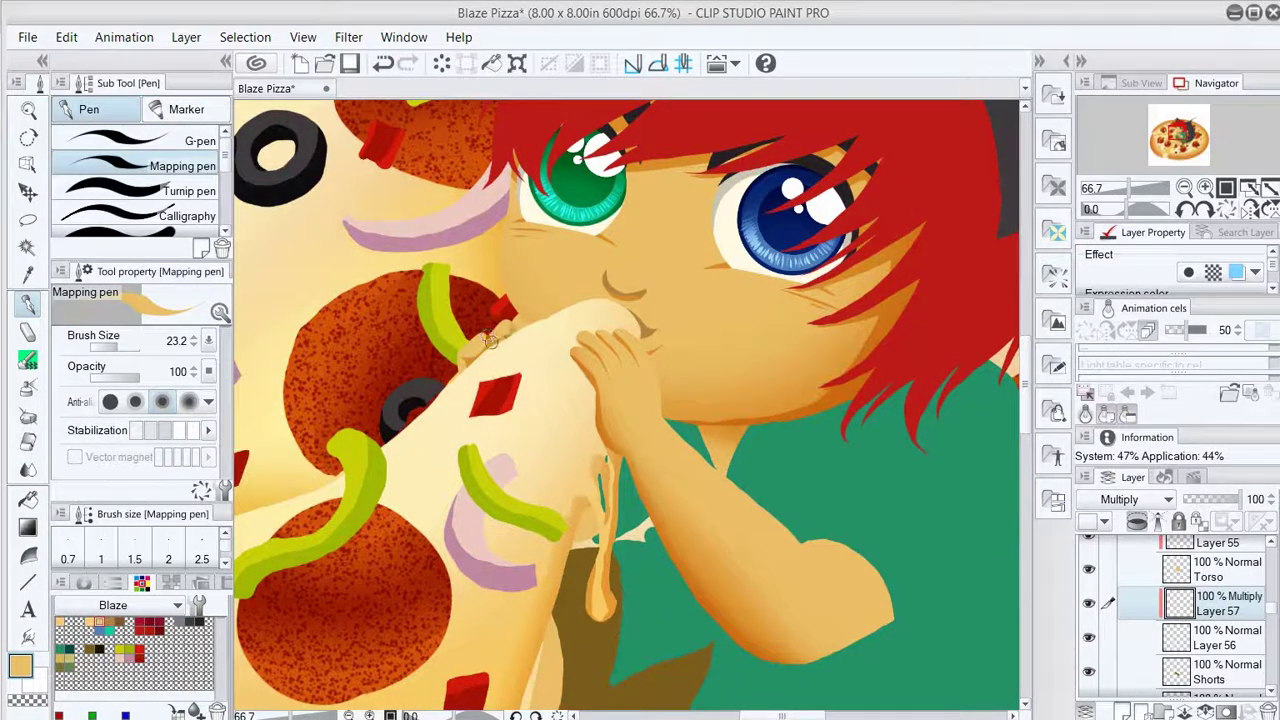
left_click(1018, 508, "ctrl+shift")
key("w")
left_click(1013, 505)
key("ctrl+d")
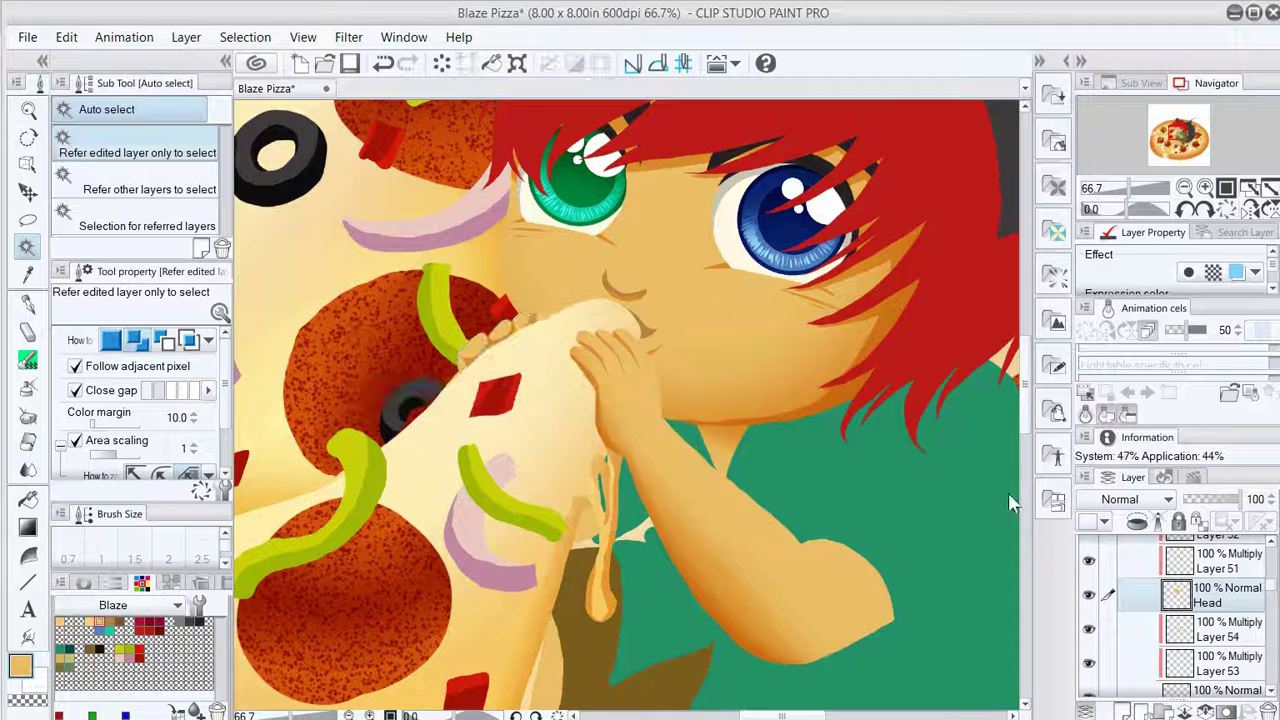
Shade the back hand's fingers on Layer 57 with the Mapping pen at size 23.2, softening the shadows with the Soft eraser at size 100.
scroll(1180, 610, "down", 2)
left_click(1215, 583)
key("p")
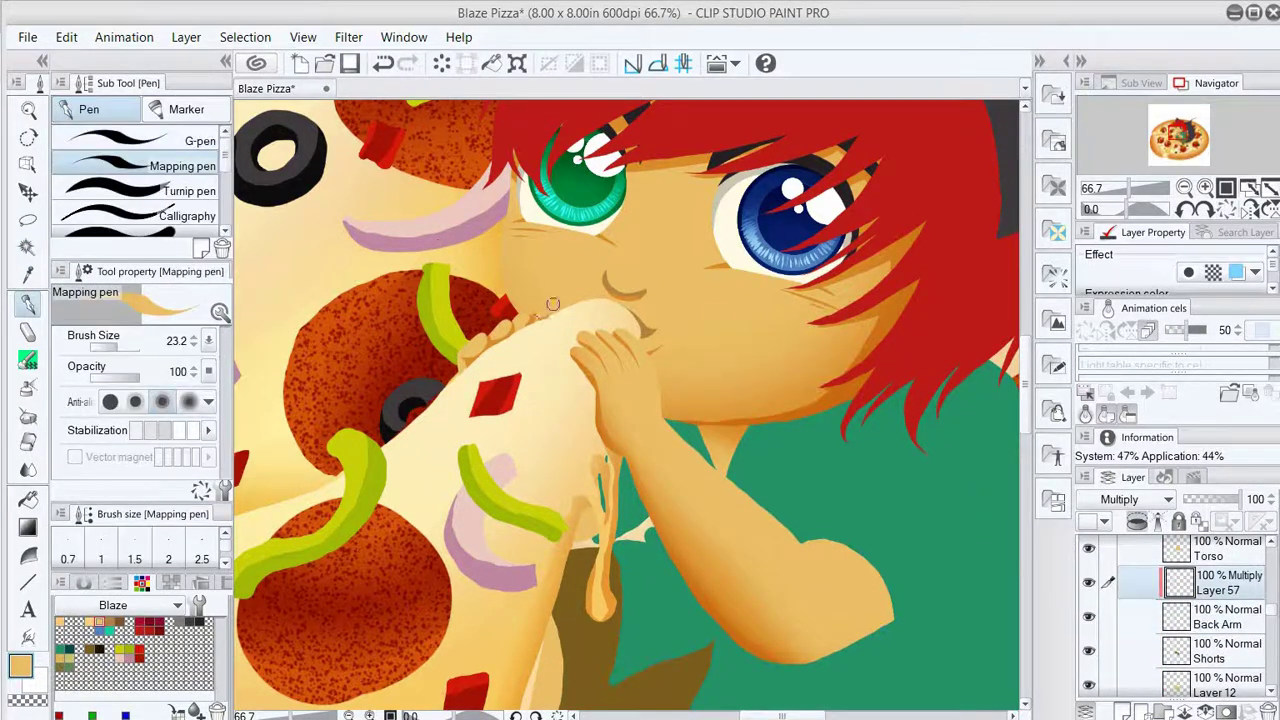
key("e")
key("p")
key("e")
key("e")
Paint light highlights on the back fingers on a clipped Screen layer, softening them with the Soft eraser at size 40.
key("ctrl+y")
key("ctrl+y")
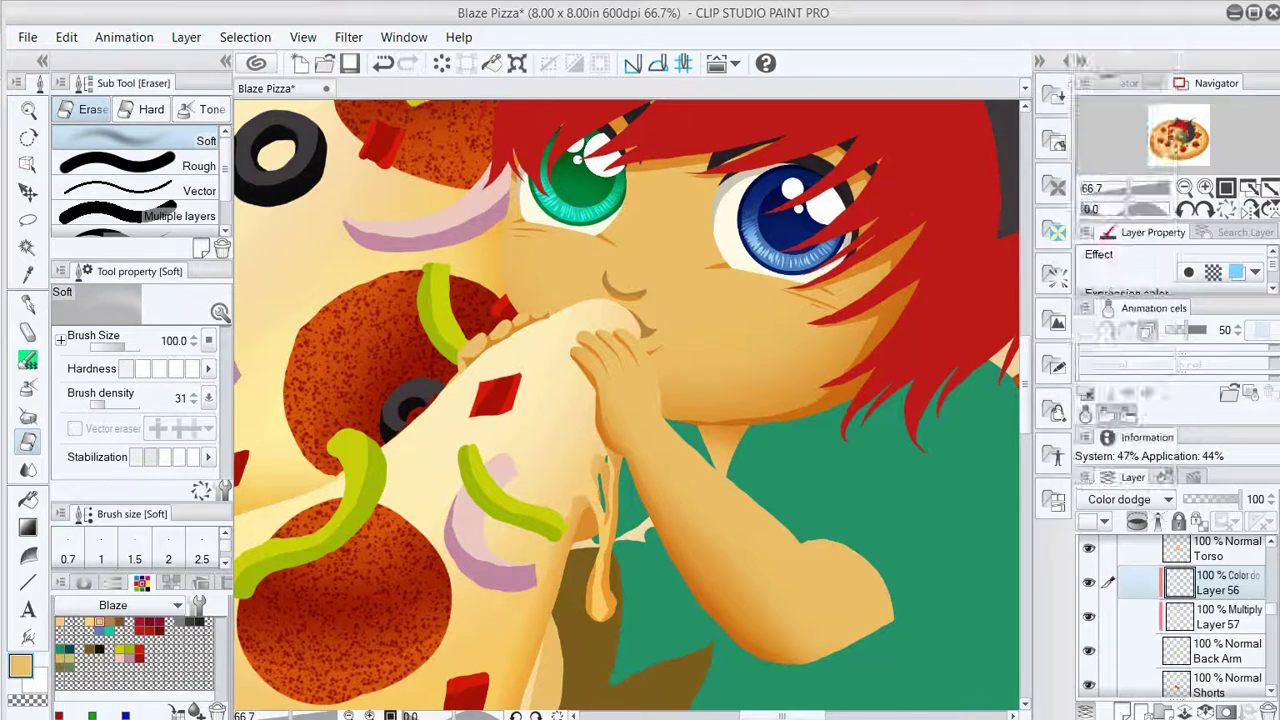
key("p")
key("e")
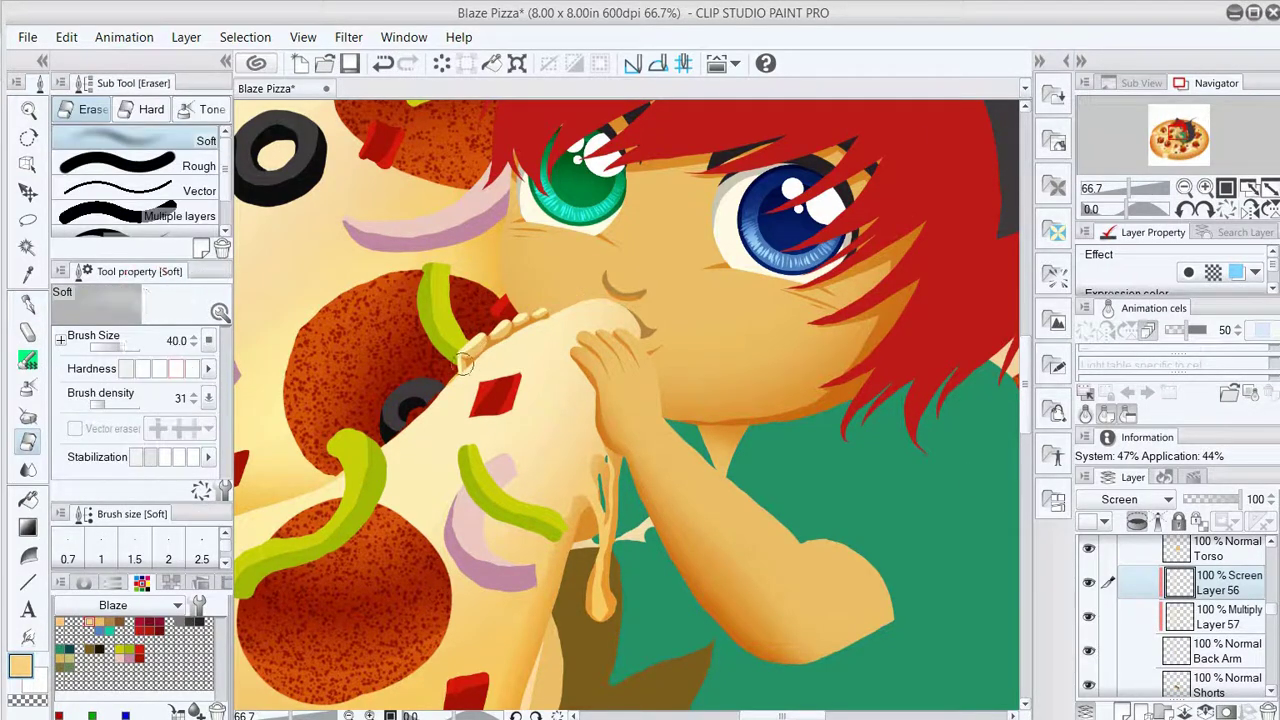
Paint highlights on the front hand and forearm on Screen Layer 58, using the Milli pen for the forearm and softening with the Soft eraser at 150.
key("p")
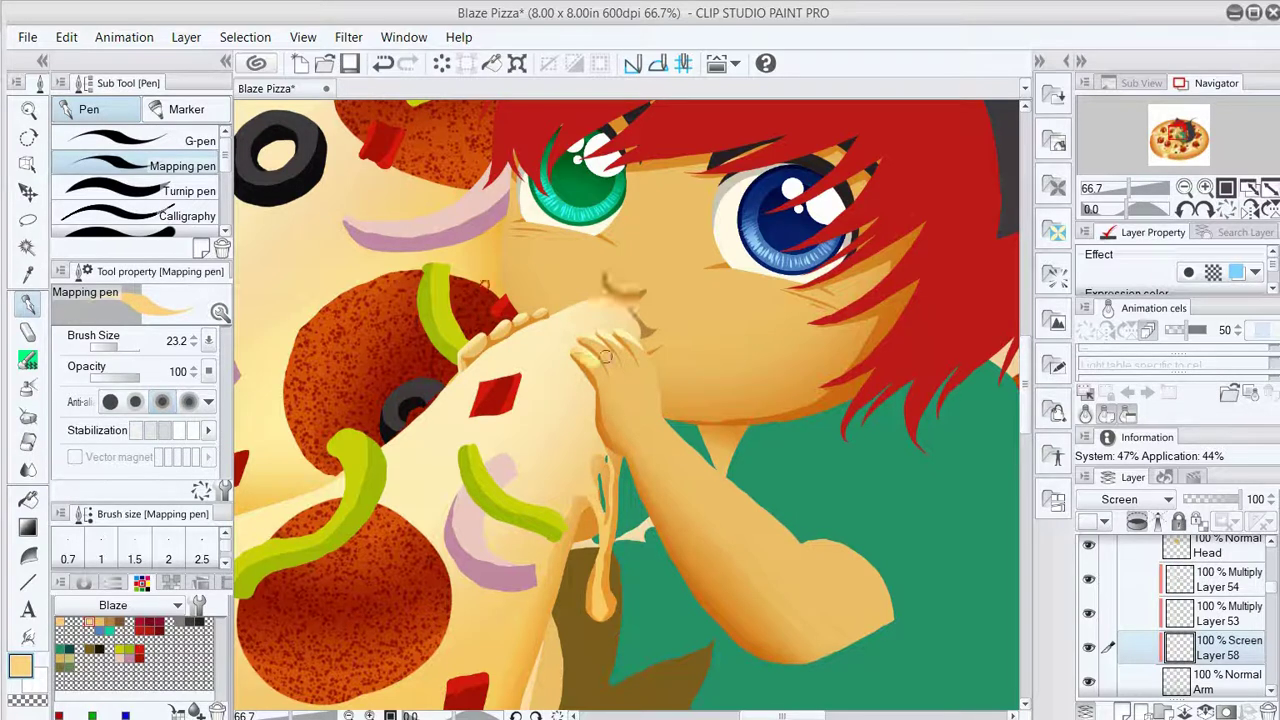
key("e")
key("p")
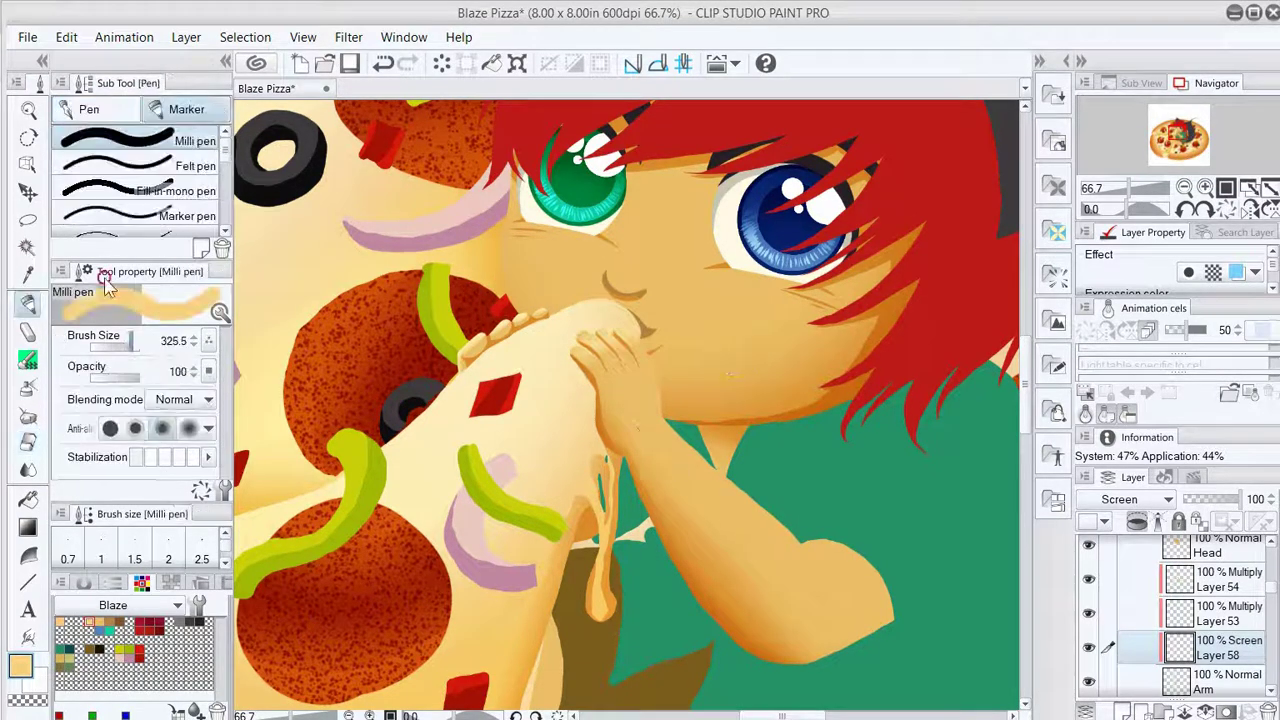
mouse_move(640, 430)
left_mouse_down()
mouse_move(820, 610)
mouse_move(790, 600)
mouse_move(636, 435)
mouse_move(820, 610)
left_mouse_up()
key("e")
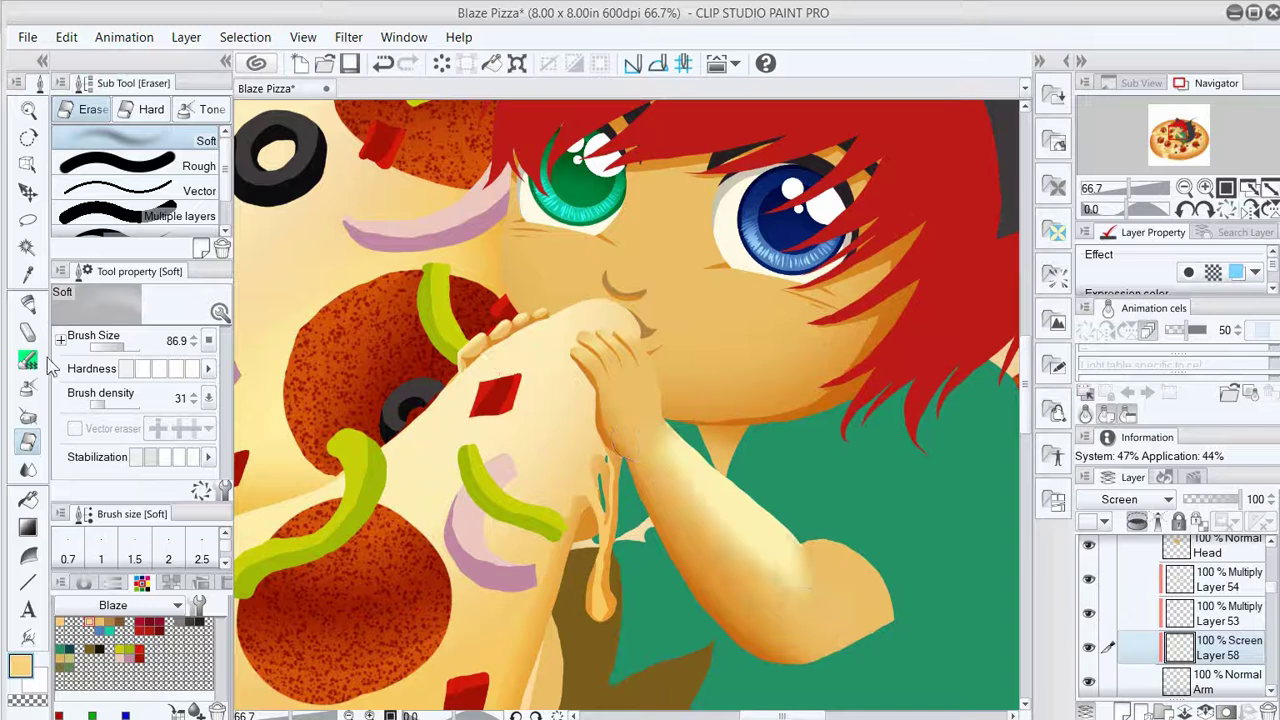
left_click_drag(675, 455, 680, 405)
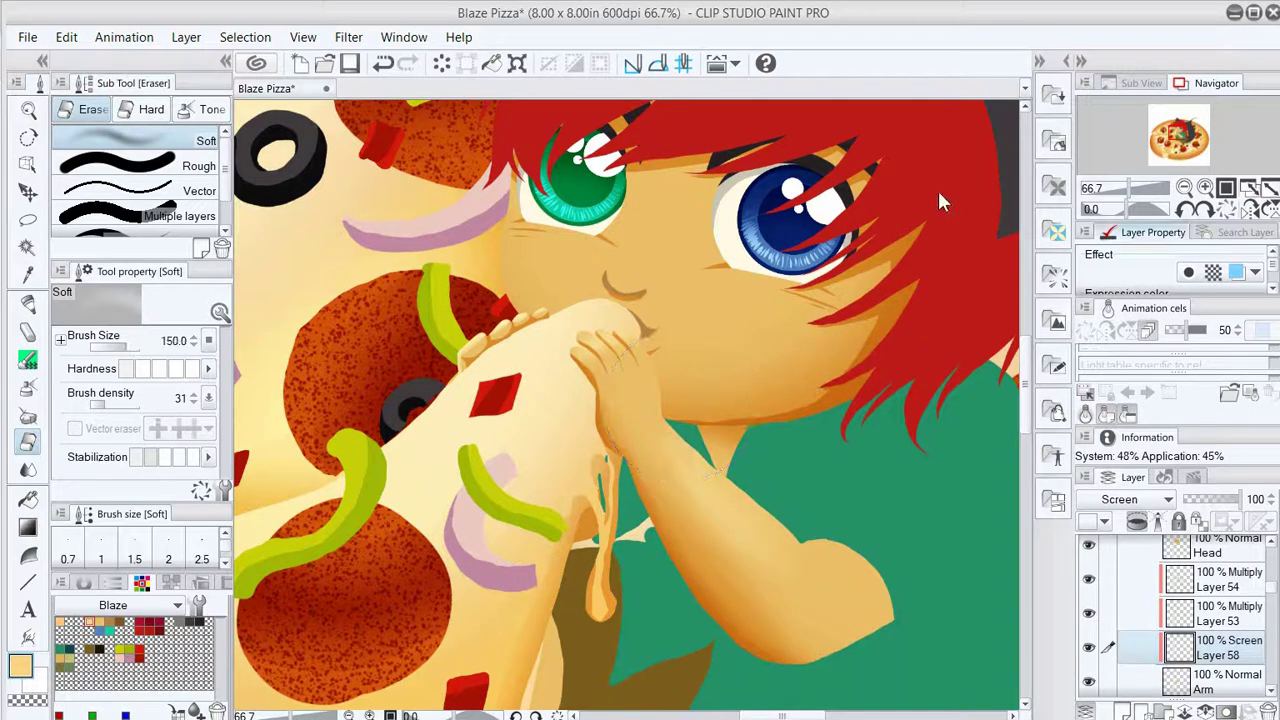
Shade the upper arm beside the elbow on a clipped Multiply layer with the Mapping pen, blending the shadow with the Soft eraser at 150.
key("p")
left_click(1120, 499)
left_click(1105, 57)
key("e")
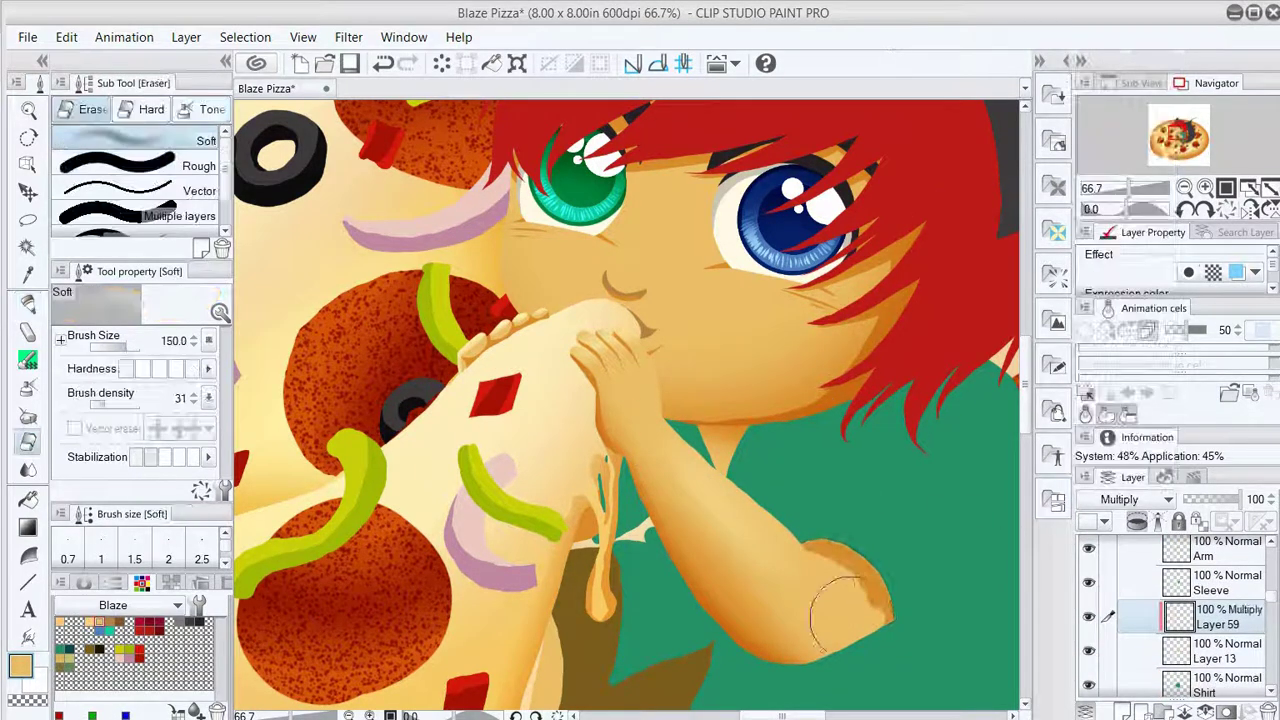
key("e")
key("p")
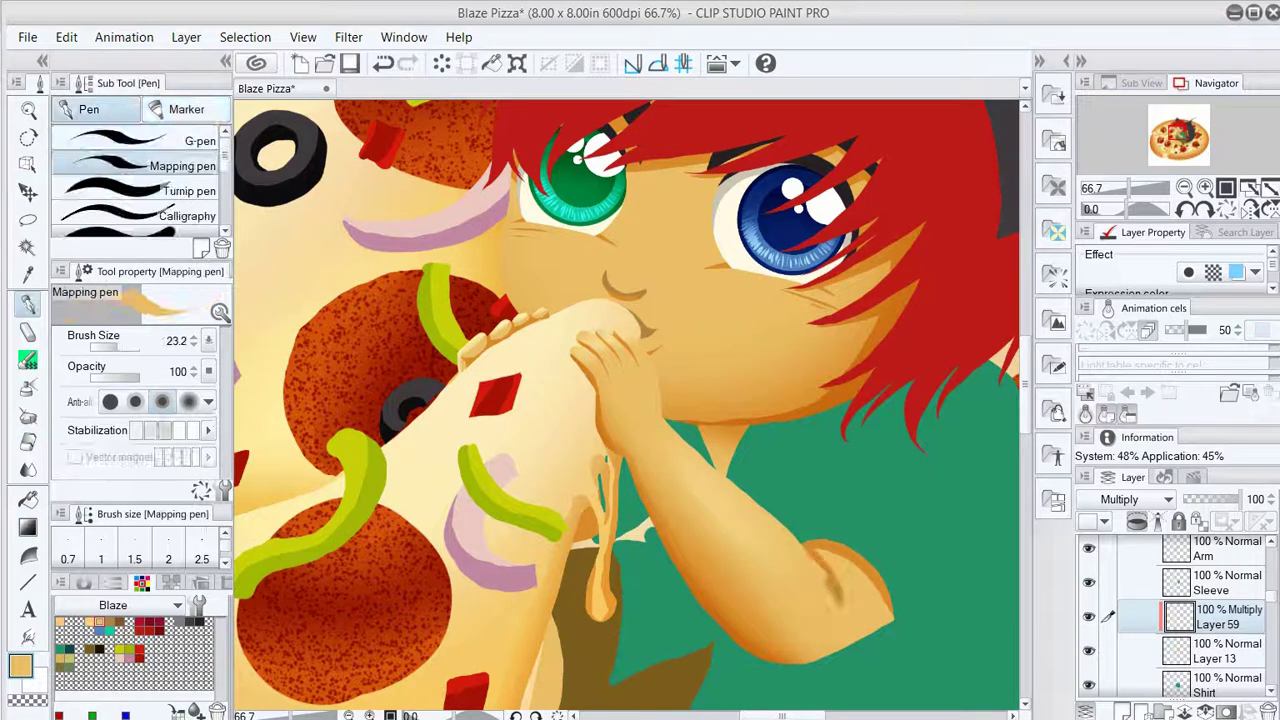
key("e")
left_click_drag(828, 582, 875, 604)
Deepen the upper arm shadow with strokes on a second clipped Multiply layer, and soften them with the eraser.
key("ctrl+shift+n")
left_click(1120, 499)
left_click(1105, 57)
key("p")
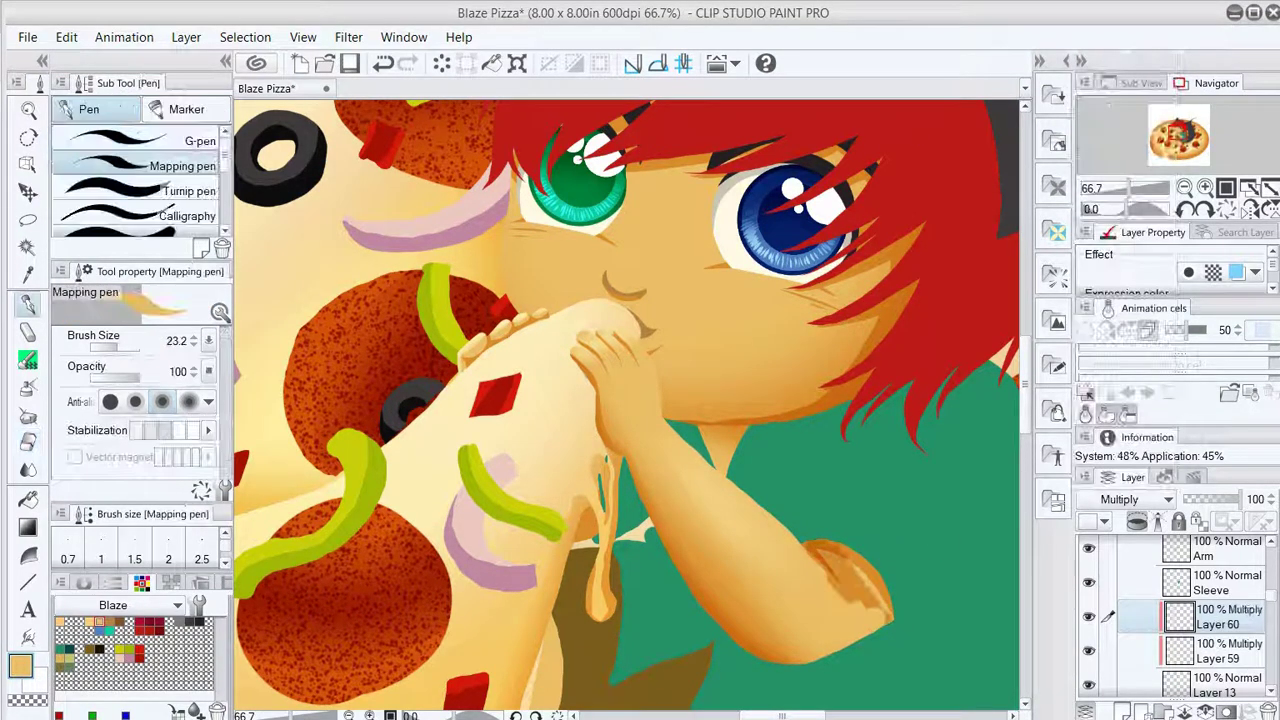
key("e")
Paint light accents around the nose, cheeks and eyes on a clipped Screen layer above Head, softening them with the Soft eraser at 70 to 80.
scroll(630, 400, "up", 5)
key("o")
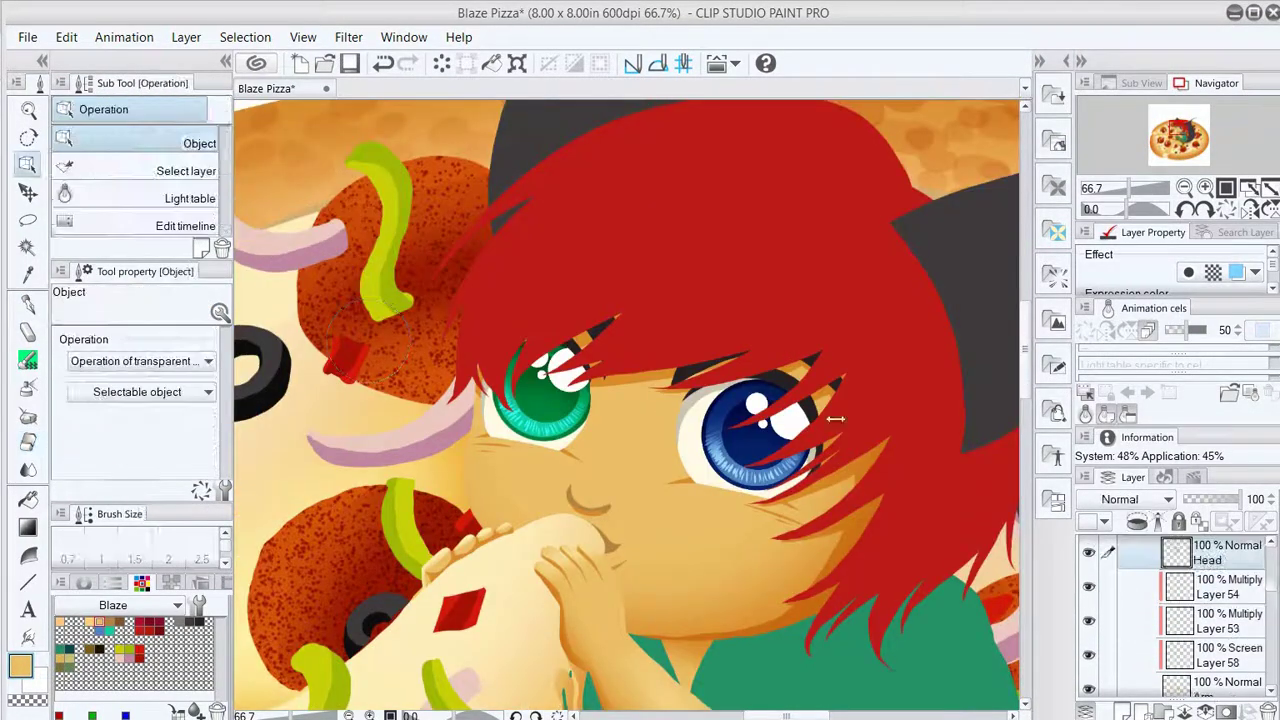
key("ctrl+shift+n")
key("p")
key("minus")
key("minus")
key("minus")
key("minus")
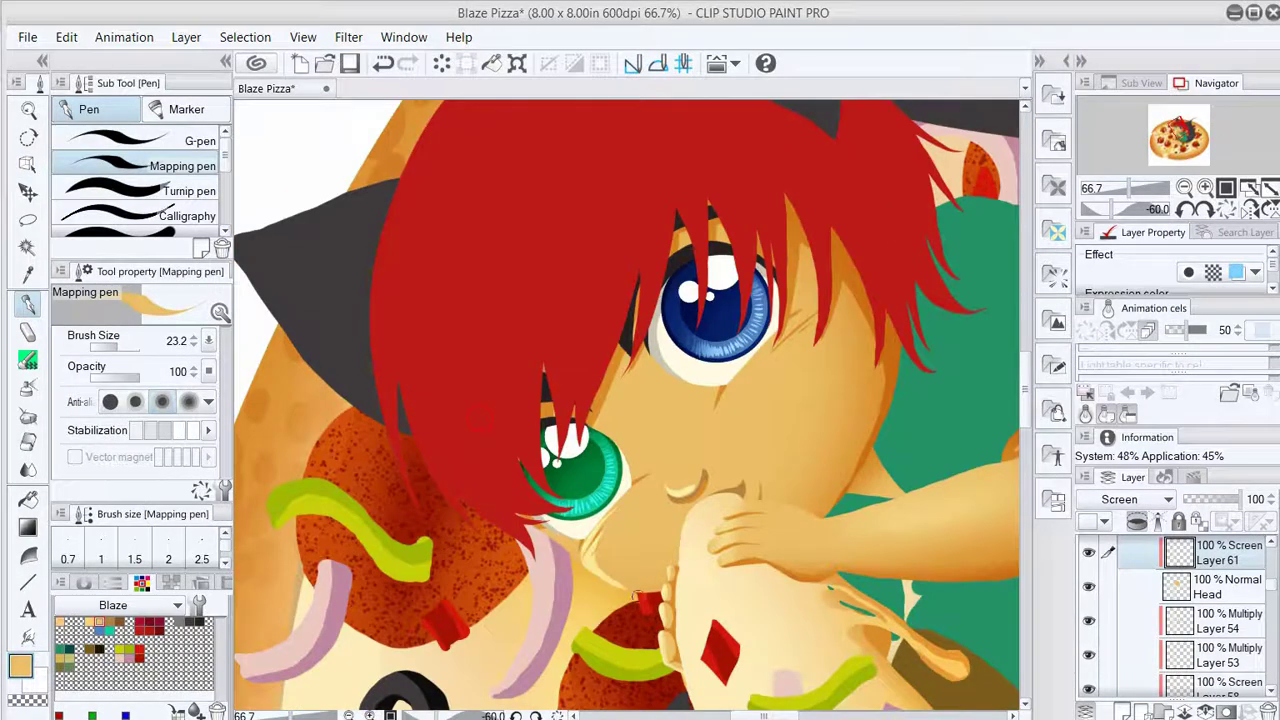
key("e")
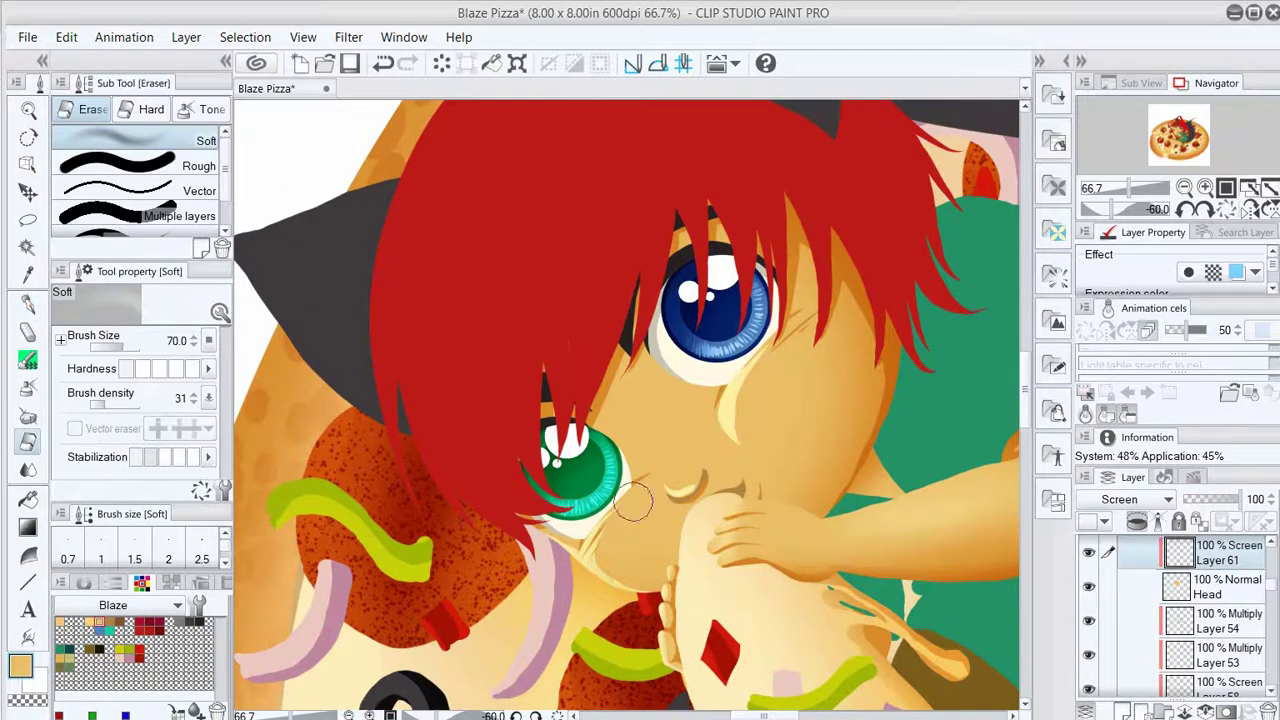
key("asciicircum")
key("asciicircum")
key("asciicircum")
key("asciicircum")
key("asciicircum")
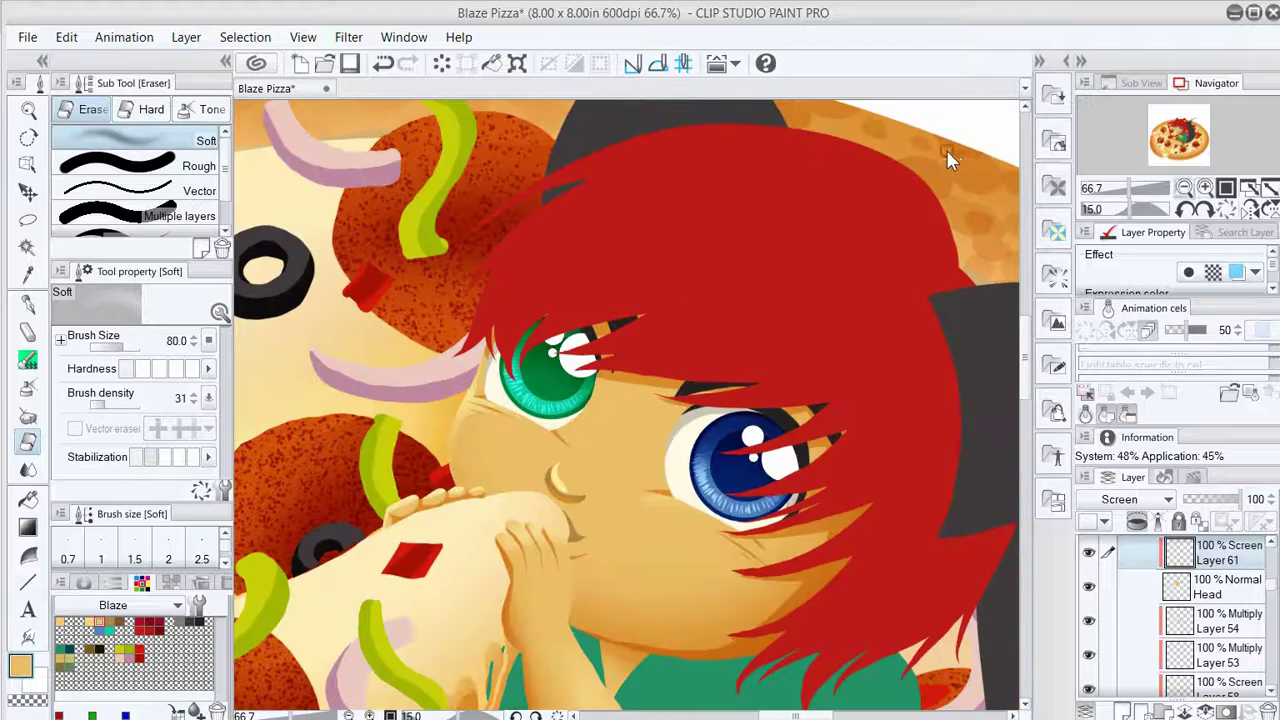
Add broad face highlights on another clipped Screen layer with the Milli pen at 120.9, and fade them with the Soft eraser at 170.
scroll(958, 148, "up", 1)
scroll(994, 148, "down", 3)
scroll(904, 264, "up", 1)
key("ctrl+shift+n")
key("bracketleft")
key("bracketleft")
key("p")
left_click_drag(510, 380, 570, 460)
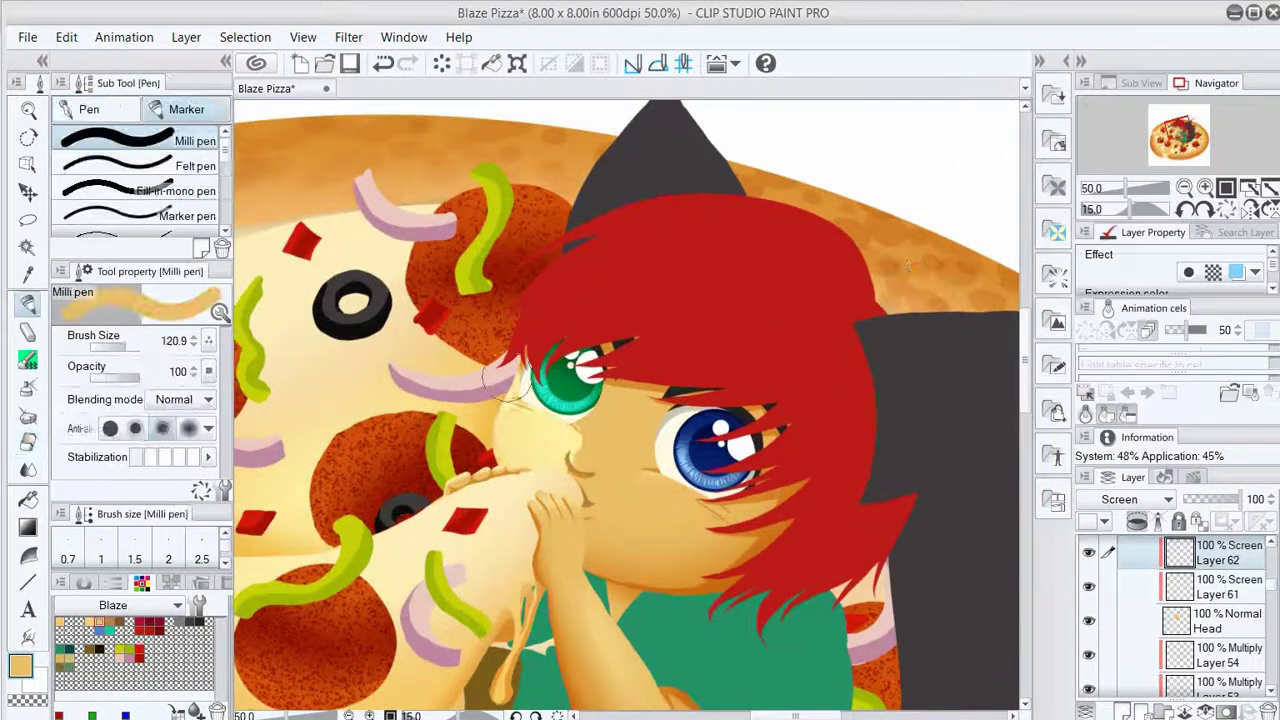
left_click_drag(600, 400, 700, 520)
key("e")
key("bracketright")
key("bracketright")
key("bracketright")
key("bracketright")
key("bracketright")
key("bracketright")
mouse_move(520, 410)
left_mouse_down()
mouse_move(606, 426)
mouse_move(639, 531)
mouse_move(600, 450)
left_mouse_up()
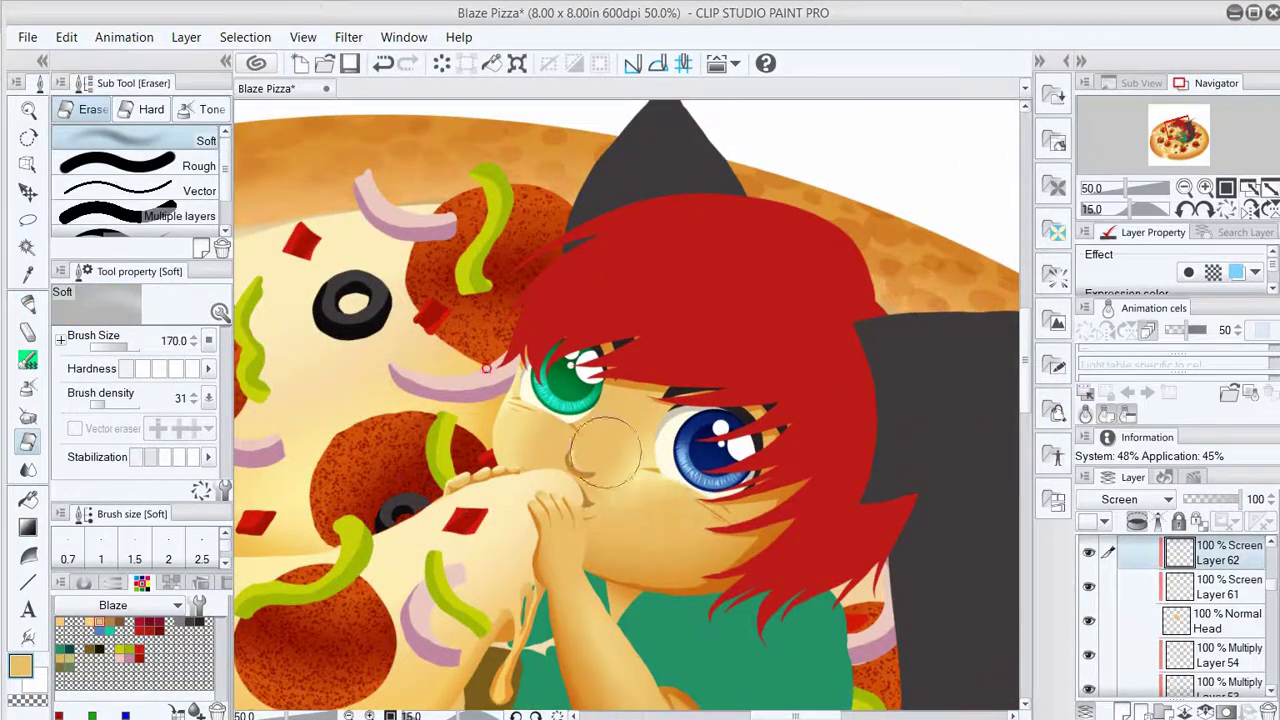
Paint shadows along the edges of the bare leg on a clipped Multiply layer below the Shorts layer.
scroll(966, 157, "down", 3)
scroll(942, 154, "up", 2)
scroll(929, 566, "up", 1)
key("o")
left_click(929, 566)
key("ctrl+shift+n")
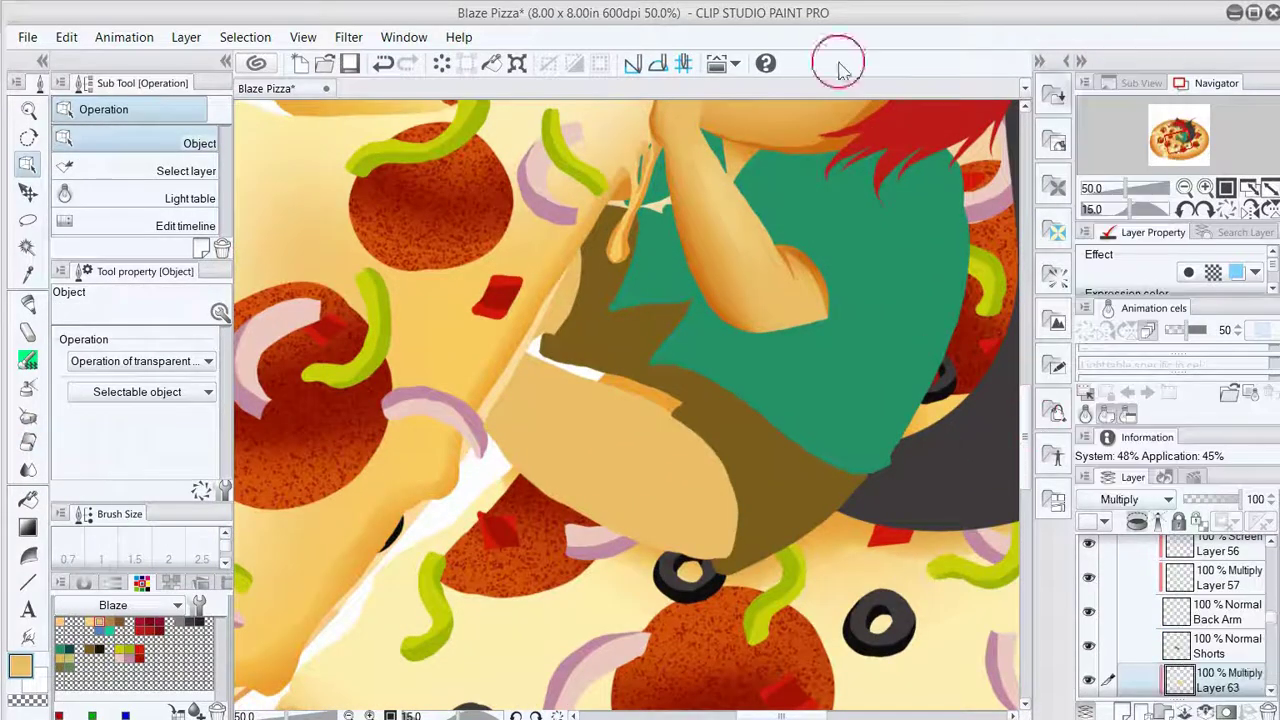
key("p")
key("ctrl+z")
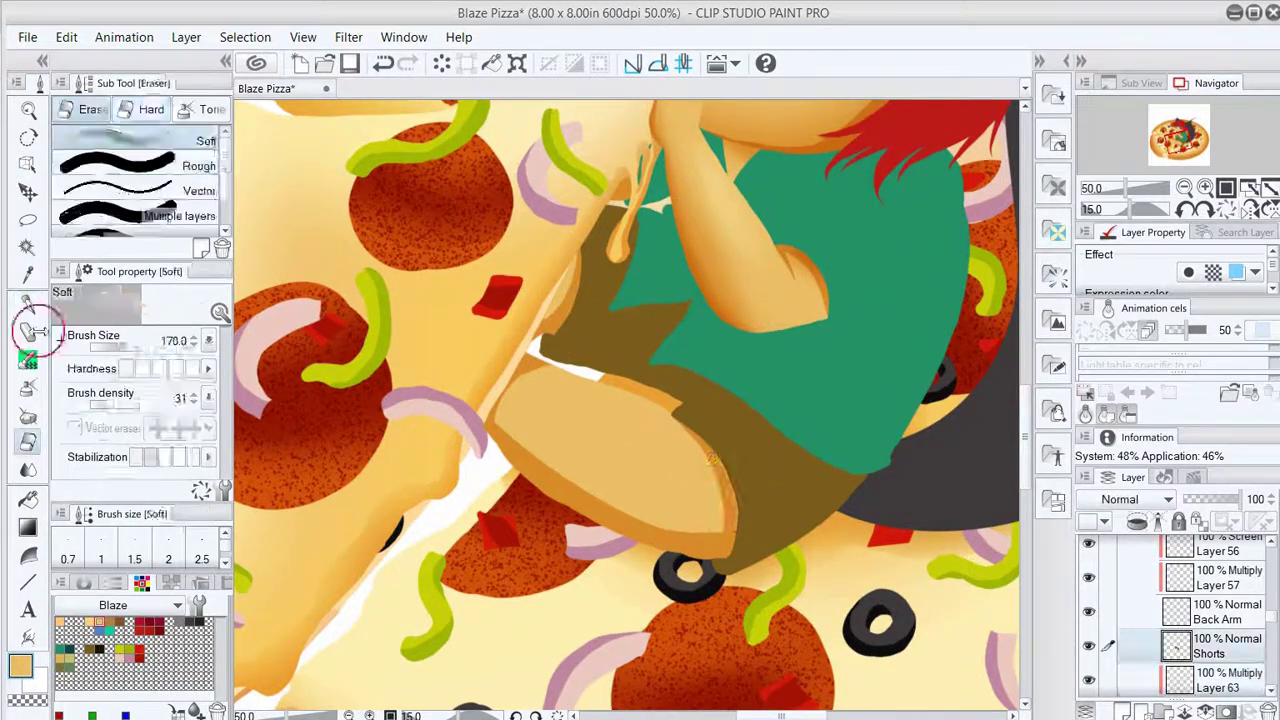
Build up the leg shading on a second clipped Multiply layer, fading it with the Soft eraser at 250.
key("ctrl+shift+n")
key("p")
mouse_move(465, 358)
left_mouse_down()
mouse_move(582, 392)
mouse_move(765, 480)
mouse_move(527, 275)
left_mouse_up()
key("b")
key("e")
Set the Paper layer's color to black.
scroll(527, 275, "down", 3)
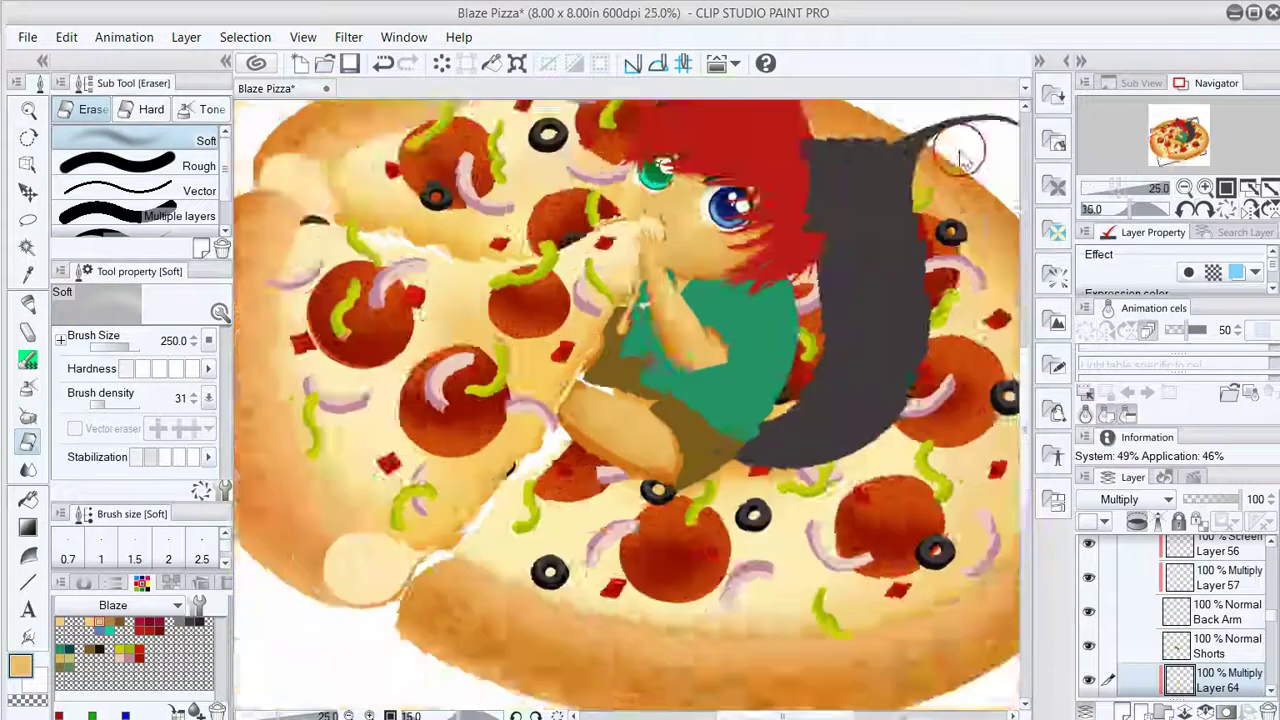
scroll(942, 169, "down", 2)
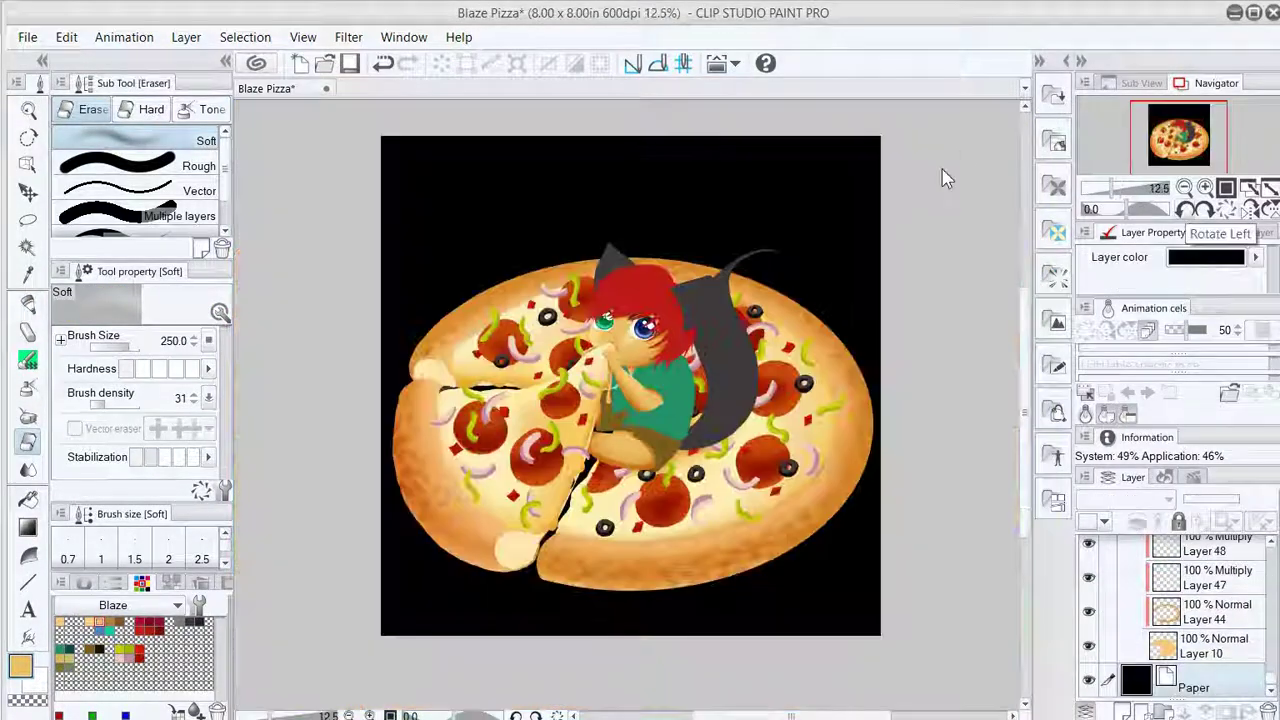
scroll(942, 169, "up", 3)
scroll(965, 147, "up", 2)
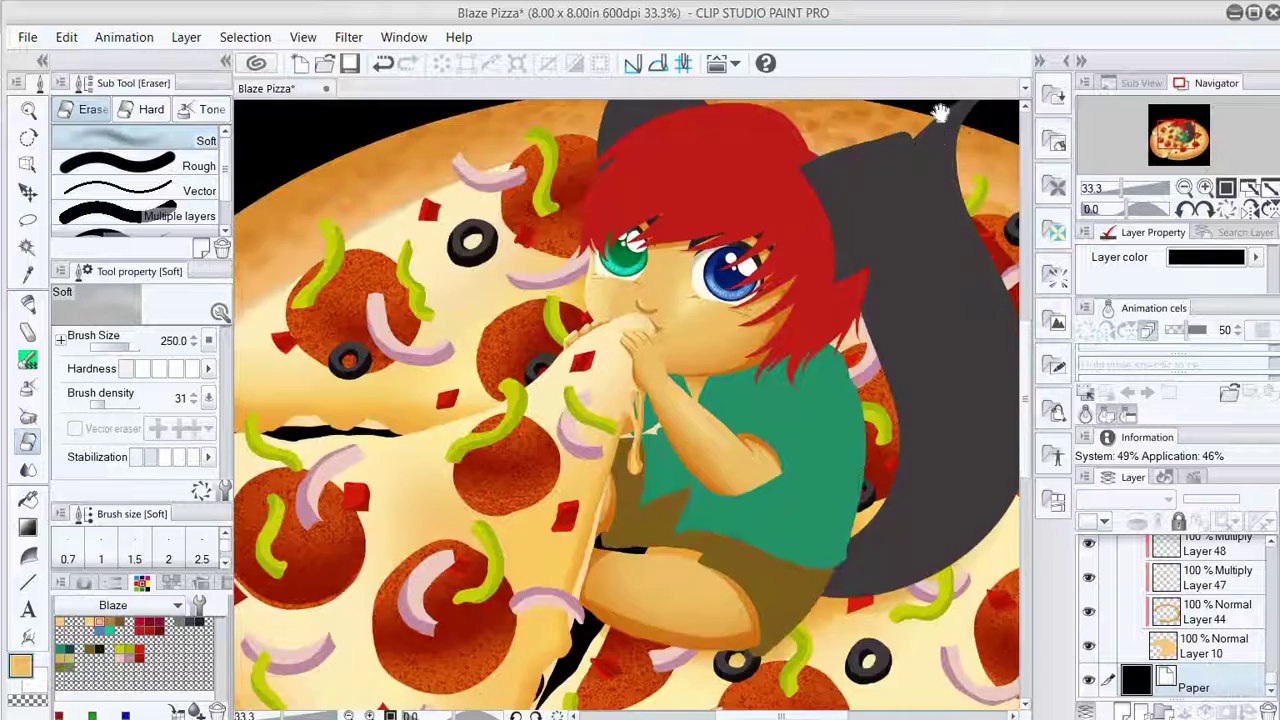
Paint the back ear's inner area gray on a new clipped layer in the Hair folder, trimming it with the Hard eraser at 38.1.
key("o")
left_click(1015, 445)
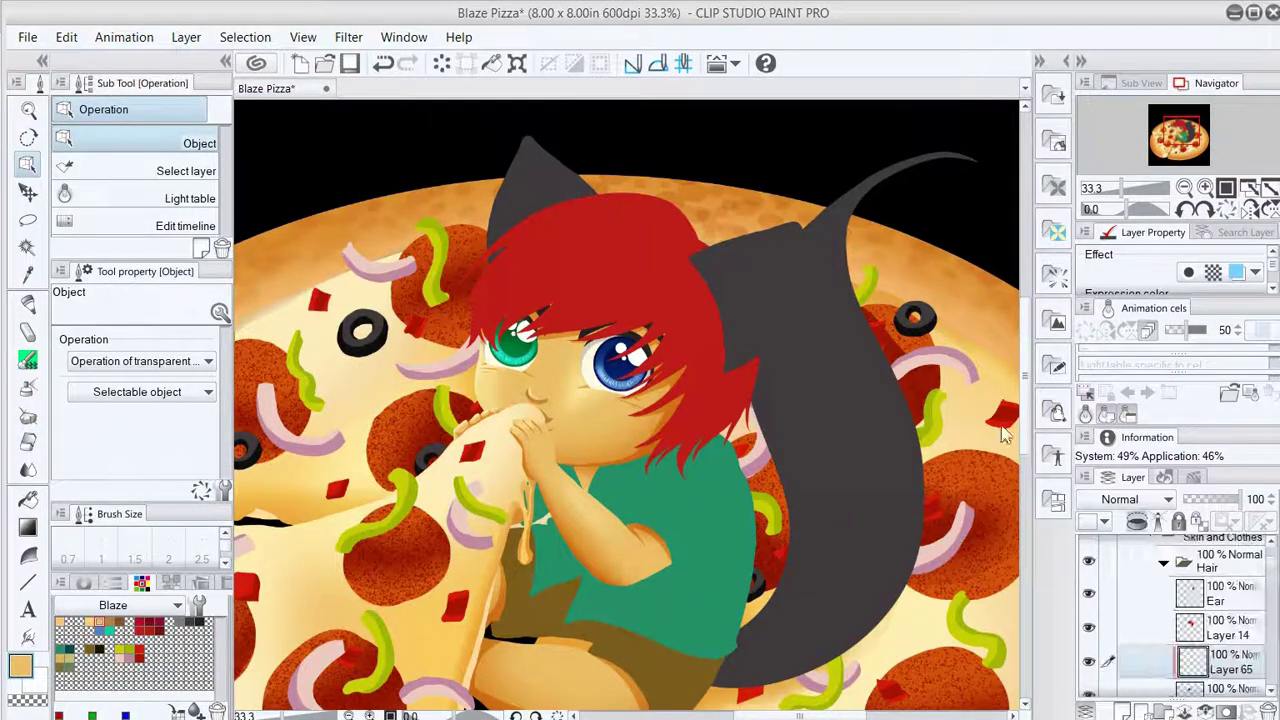
key("p")
scroll(546, 238, "up", 1)
key("e")
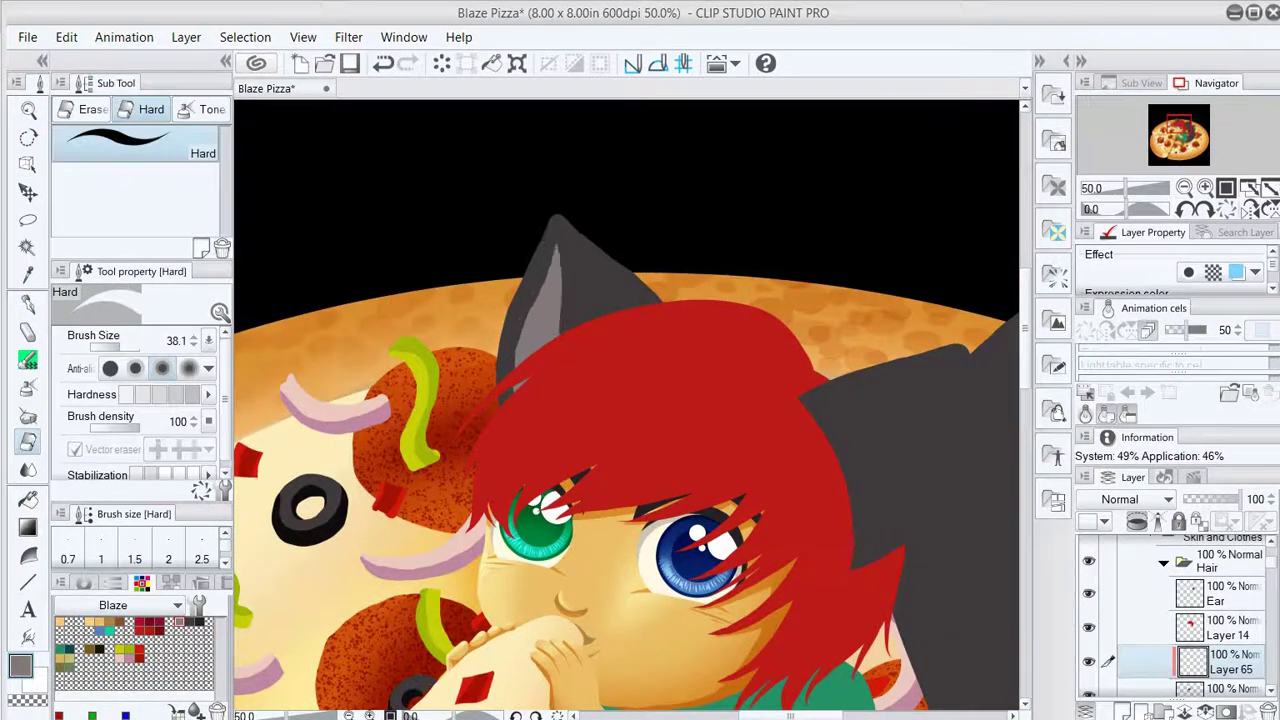
Fill the front ear's inner area with gray on a new layer clipped to Ear, using the Mapping pen at 23.2 and the Hard eraser.
left_click_drag(700, 450, 535, 370)
key("ctrl+shift+n")
key("p")
mouse_move(662, 345)
left_mouse_down()
mouse_move(800, 290)
mouse_move(700, 470)
left_mouse_up()
left_click_drag(740, 430, 805, 290)
key("e")
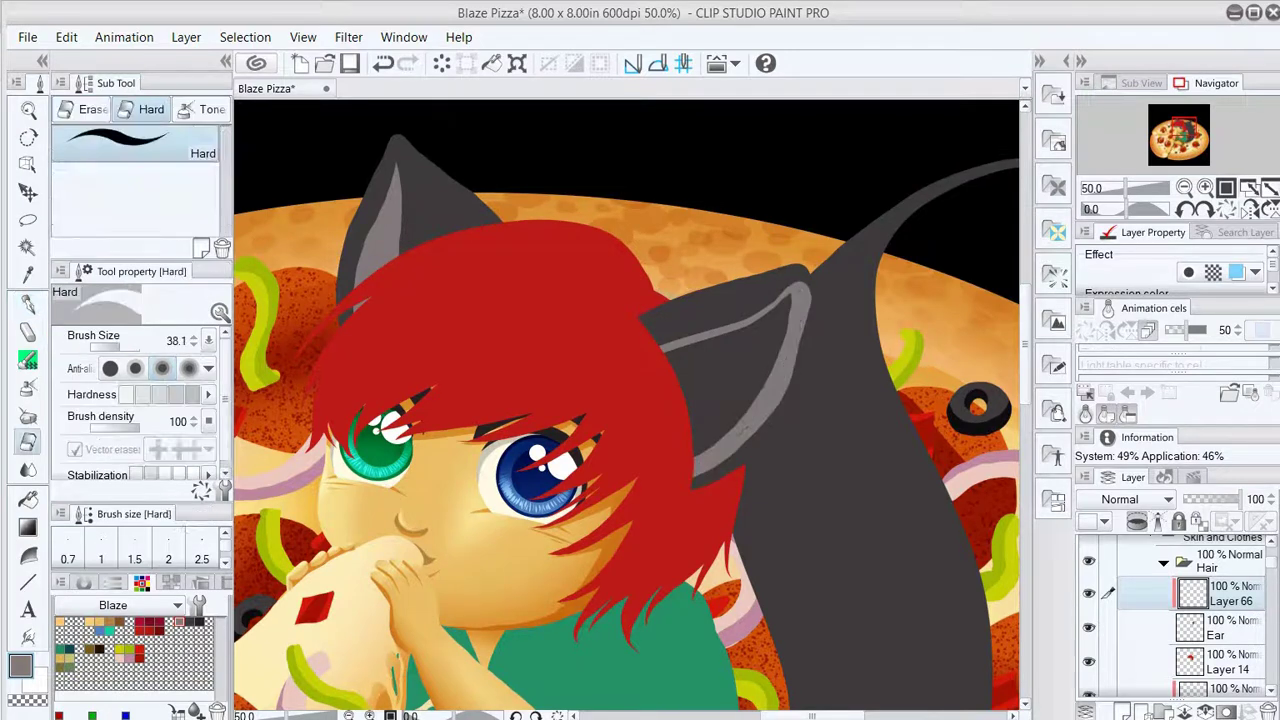
key("p")
key("e")
key("p")
key("ctrl+z")
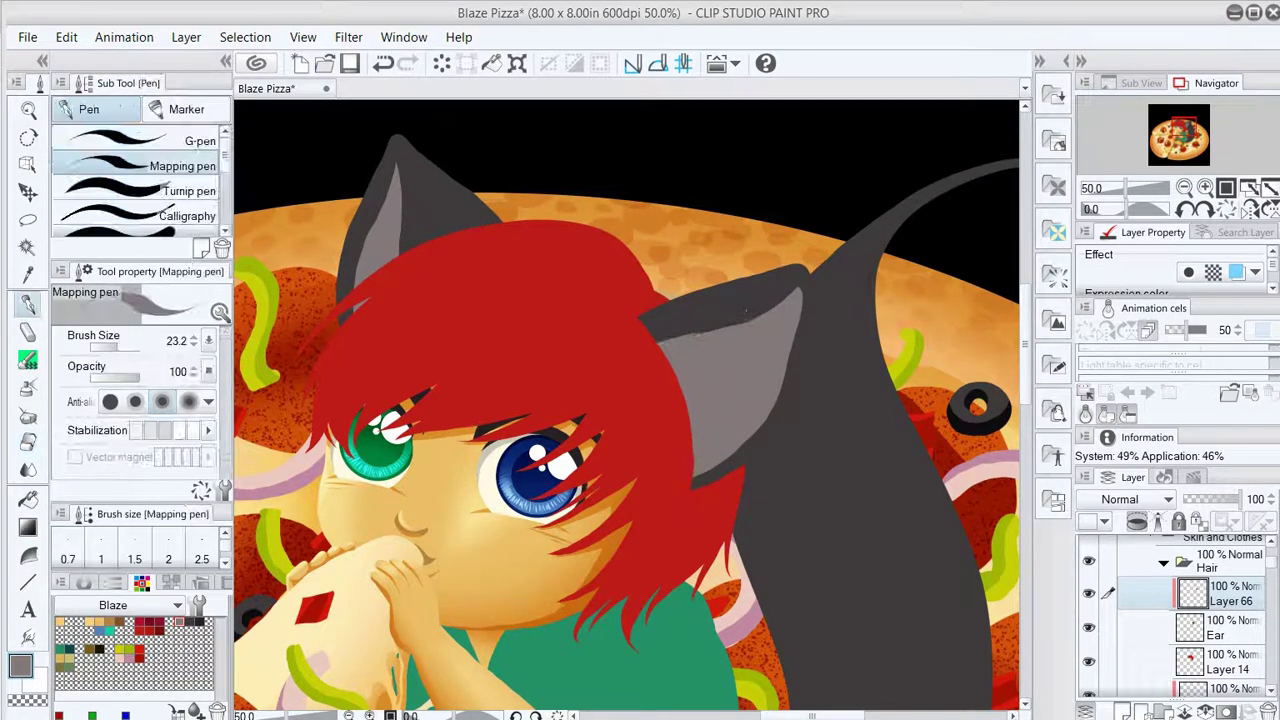
scroll(938, 109, "down", 2)
scroll(953, 131, "up", 2)
key("e")
left_click_drag(870, 290, 866, 375)
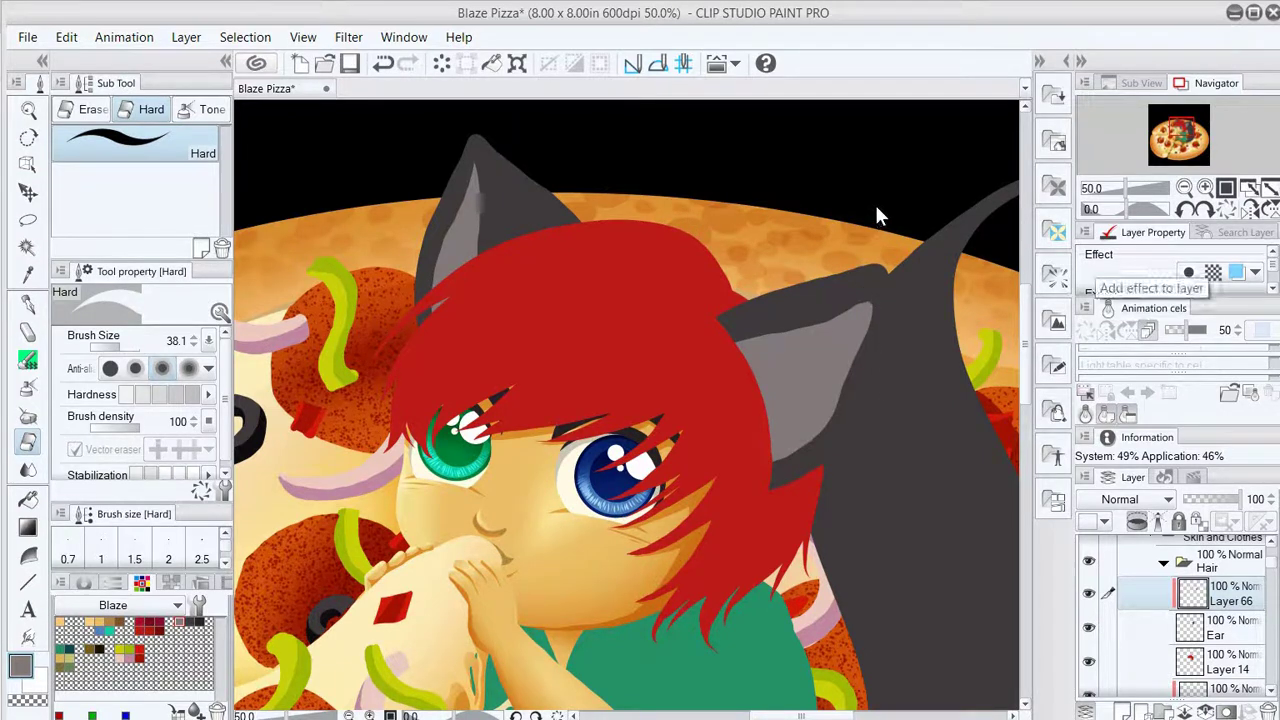
Add a new layer for the ear shading, and release the front inner ear layer from clipping to the layer below.
left_click_drag(875, 204, 948, 100)
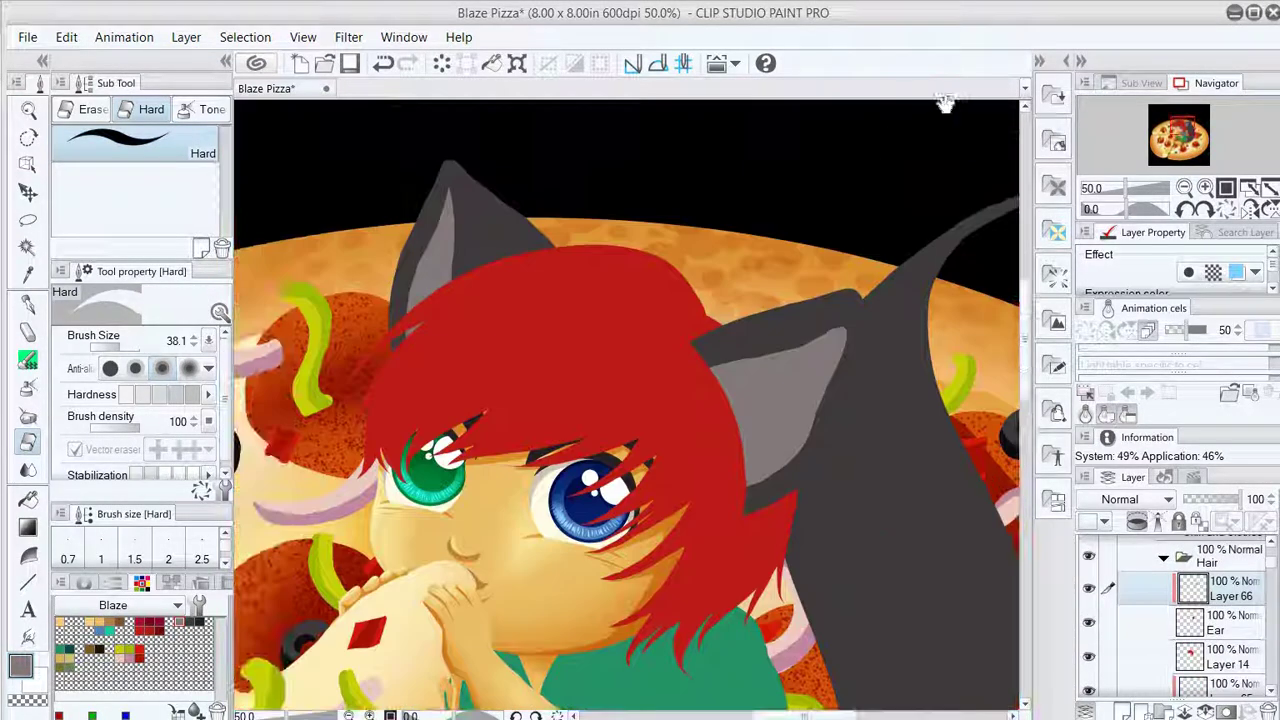
key("w")
left_click(957, 510)
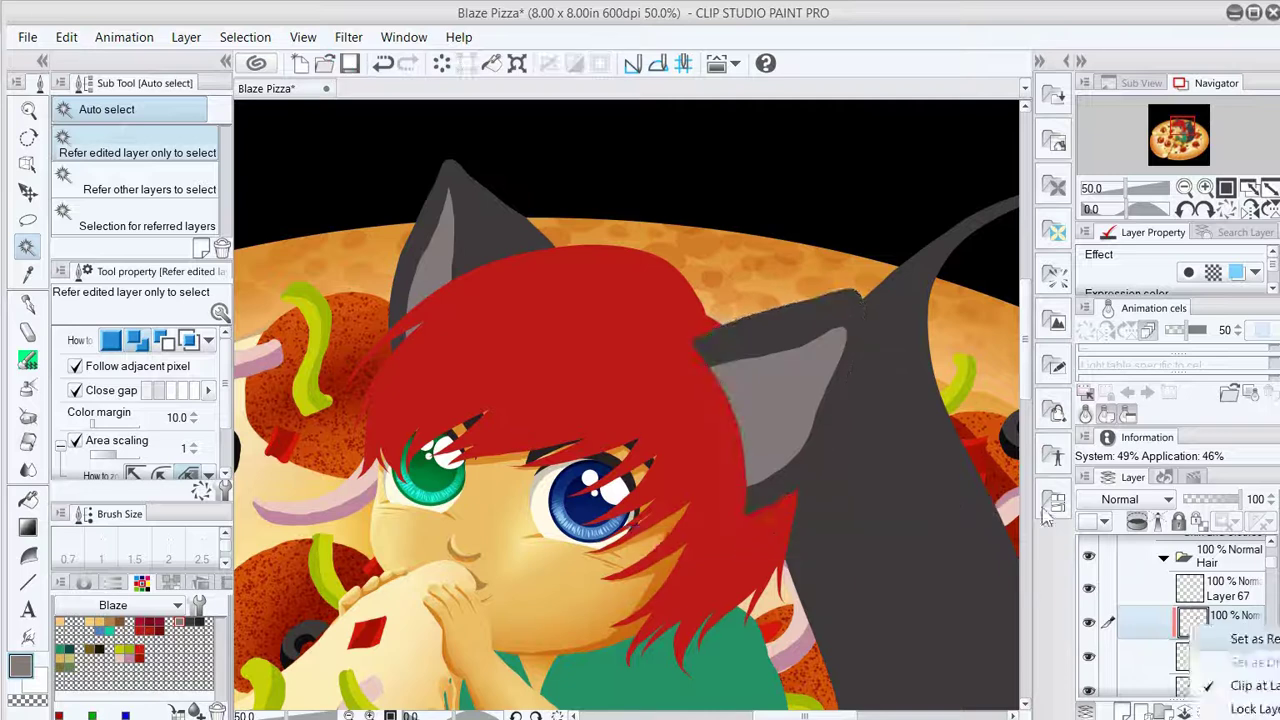
key("alt+BackSpace")
key("ctrl+d")
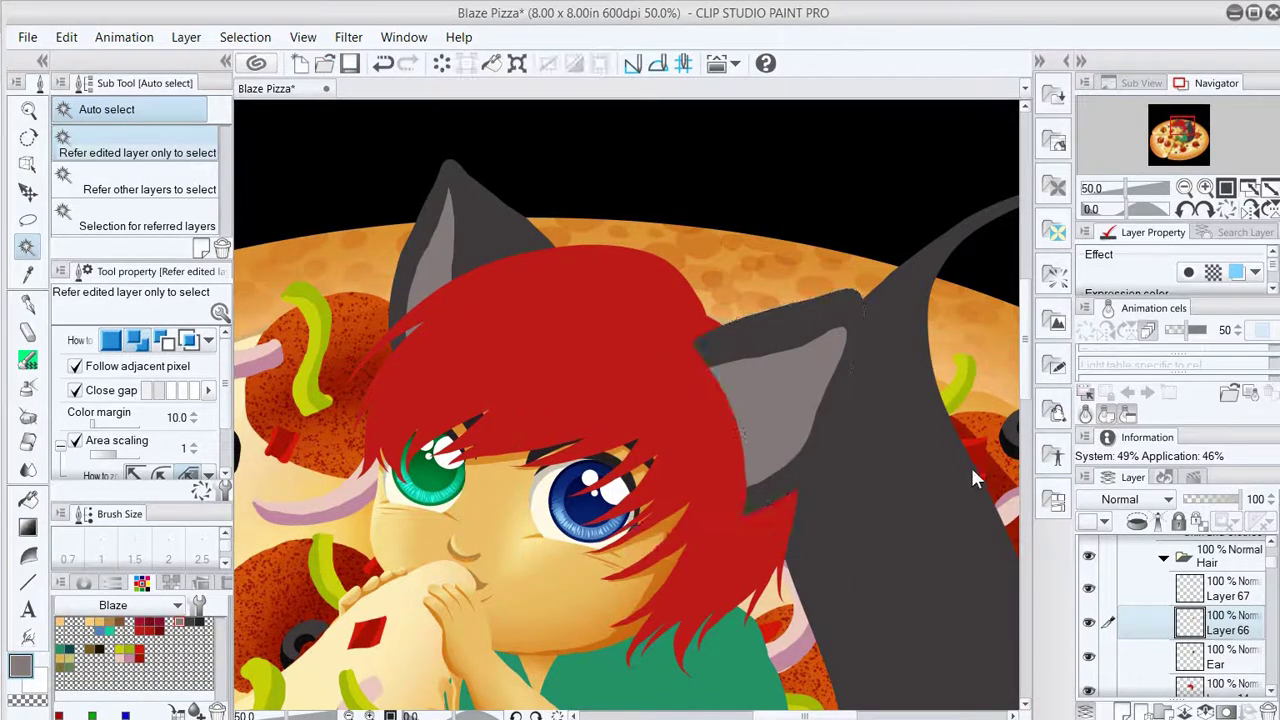
Paint dark shading on the outer ears beneath the front inner ear layer, and blend it with the Soft eraser at 250.
key("p")
key("e")
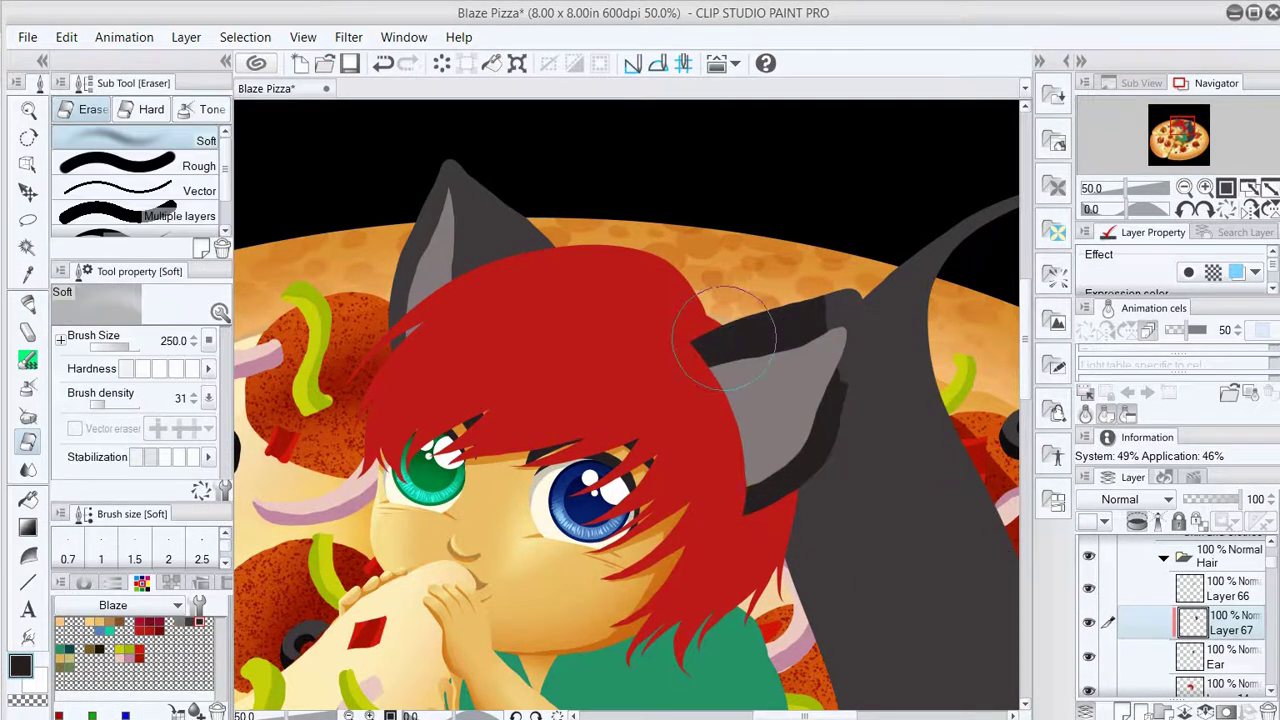
left_click(968, 366, "ctrl+shift")
Highlight and shade the front inner ear on clipped Screen and Multiply layers, softening with the Soft eraser at 120.
key("ctrl+shift+n")
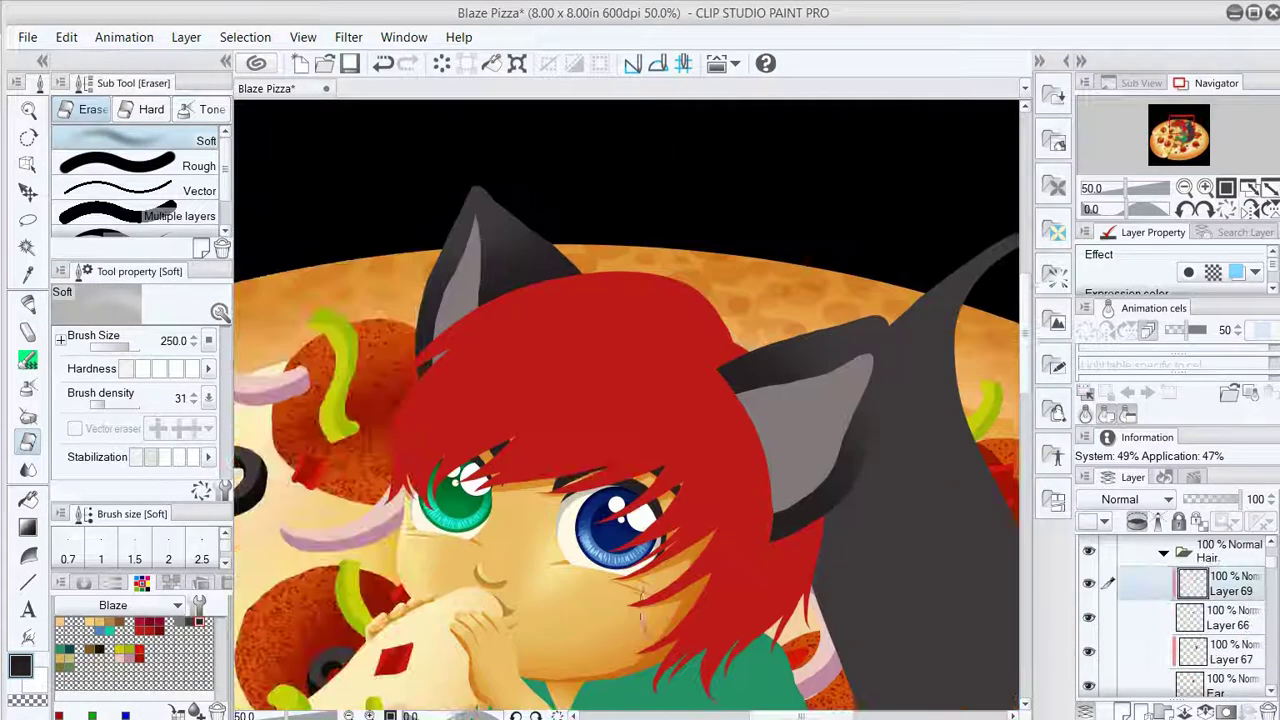
left_click_drag(790, 380, 840, 500)
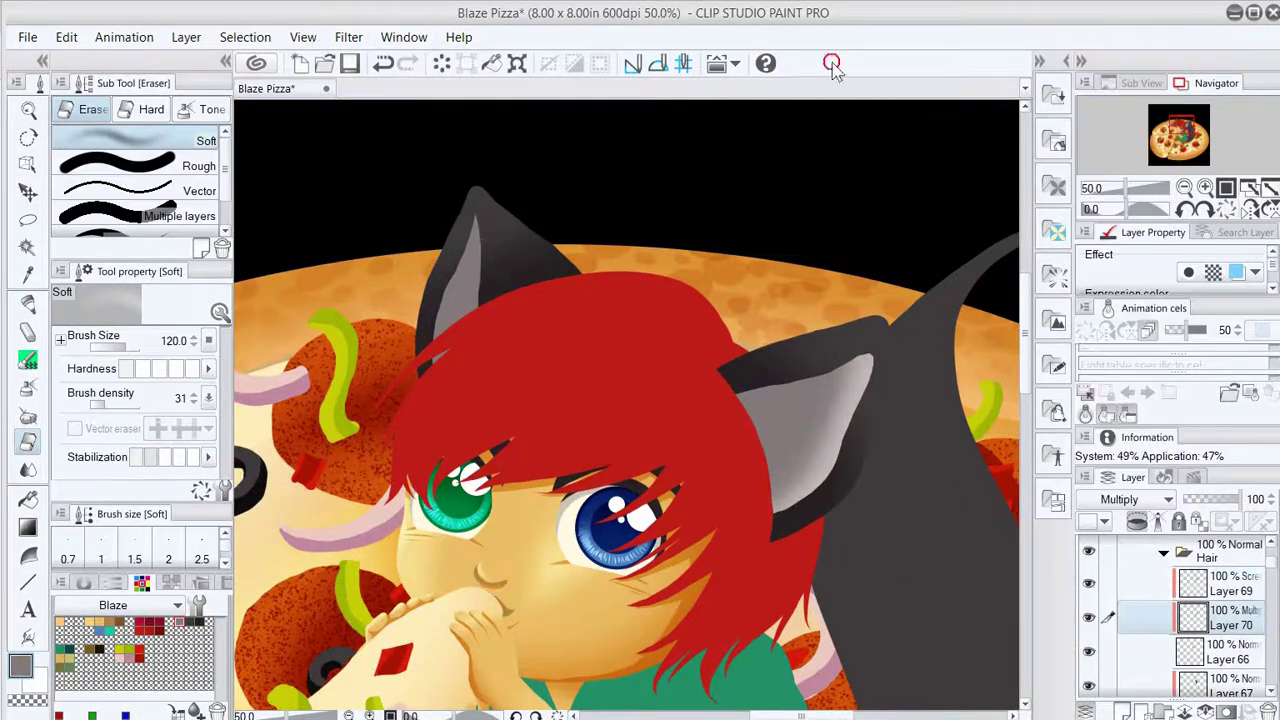
left_click_drag(820, 380, 777, 424)
left_click_drag(820, 375, 800, 480)
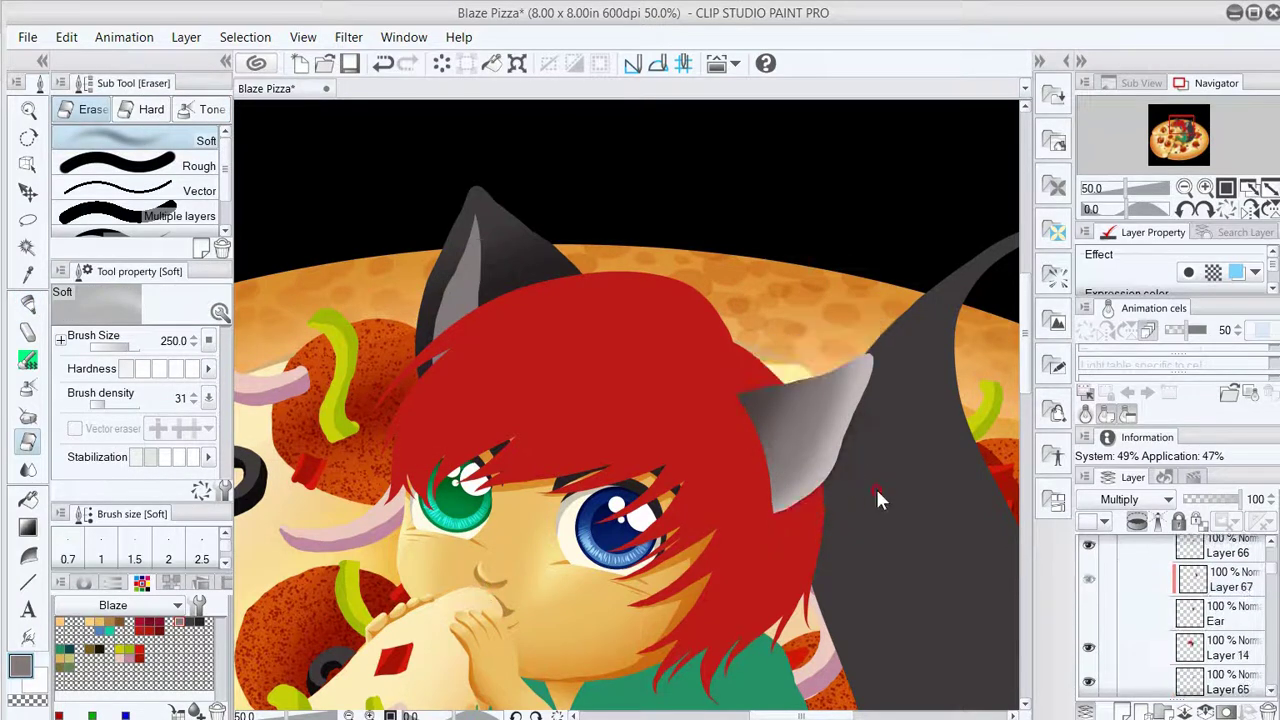
Shade and highlight the back inner ear on clipped Multiply and Screen layers, blending with the Soft eraser at 250.
right_click(1190, 600)
key("p")
key("e")
key("ctrl+shift+n")
left_click(1125, 499)
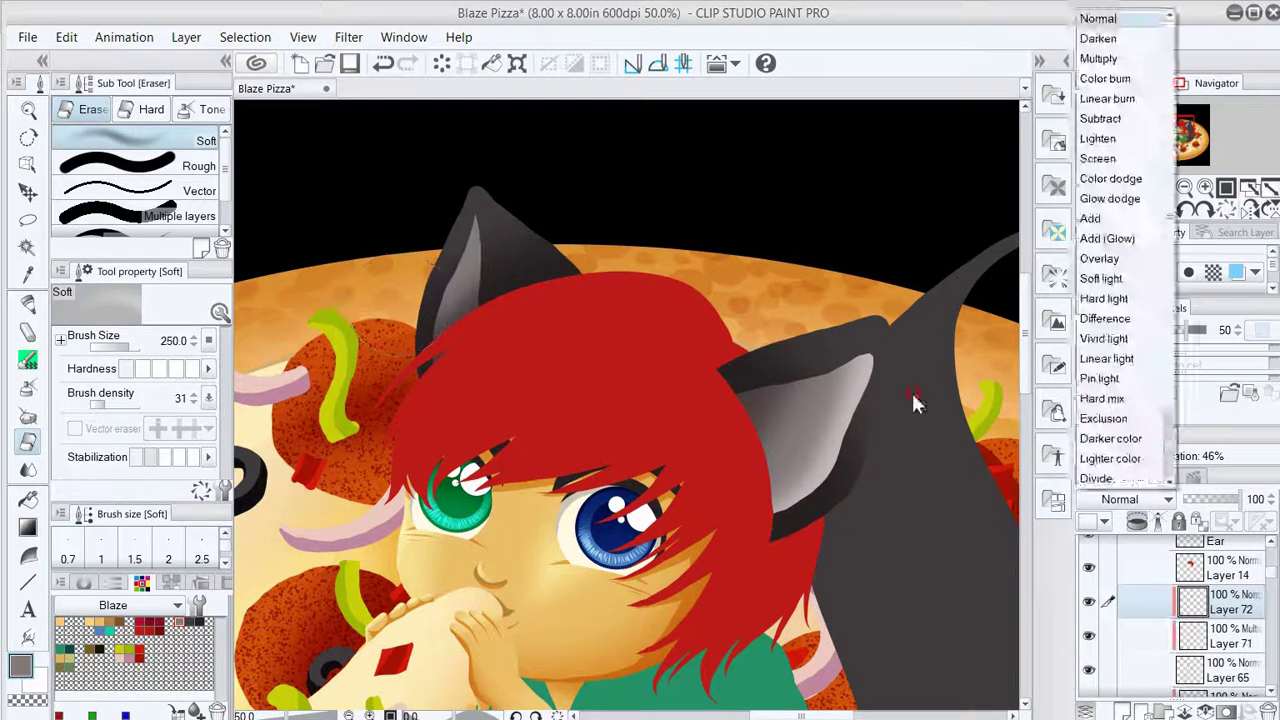
left_click(1103, 177)
scroll(882, 162, "down", 1)
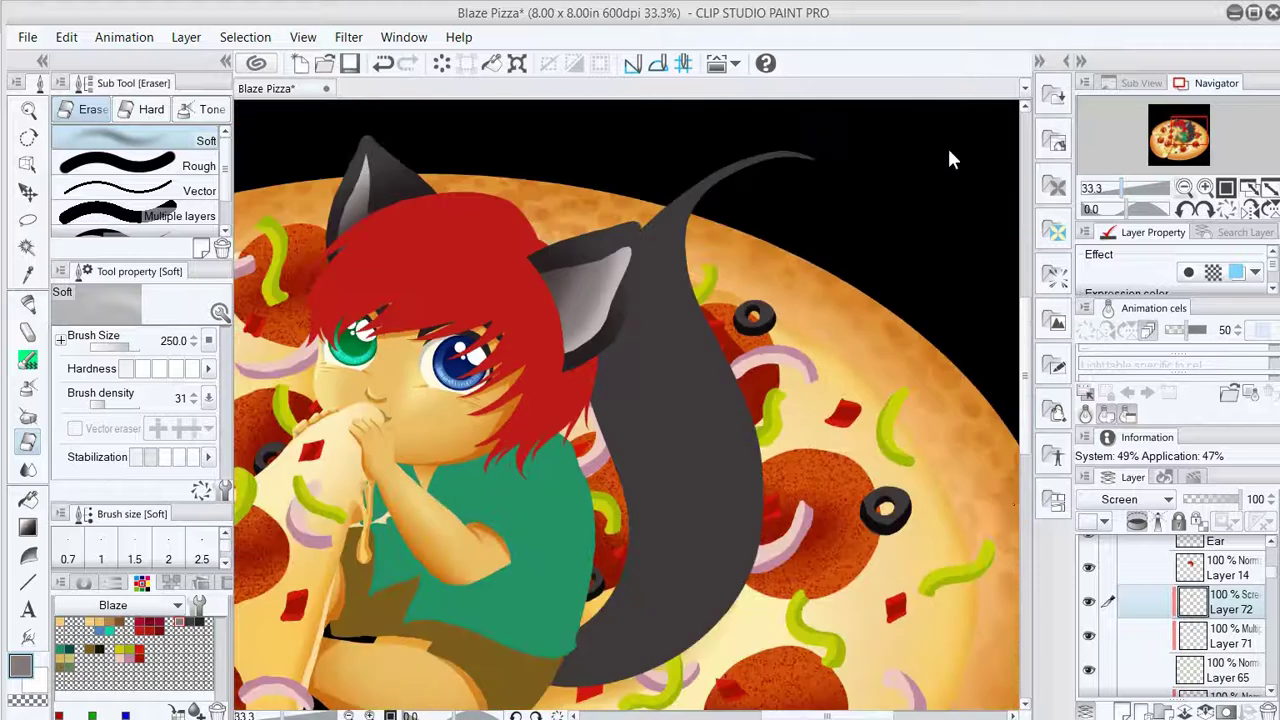
Shade the tail on a clipped Multiply layer softened with the Soft eraser at 300, and duplicate the shading layer.
key("o")
key("ctrl+shift+n")
key("p")
mouse_move(690, 230)
left_mouse_down()
mouse_move(640, 600)
mouse_move(611, 423)
mouse_move(680, 260)
mouse_move(727, 440)
left_mouse_up()
key("e")
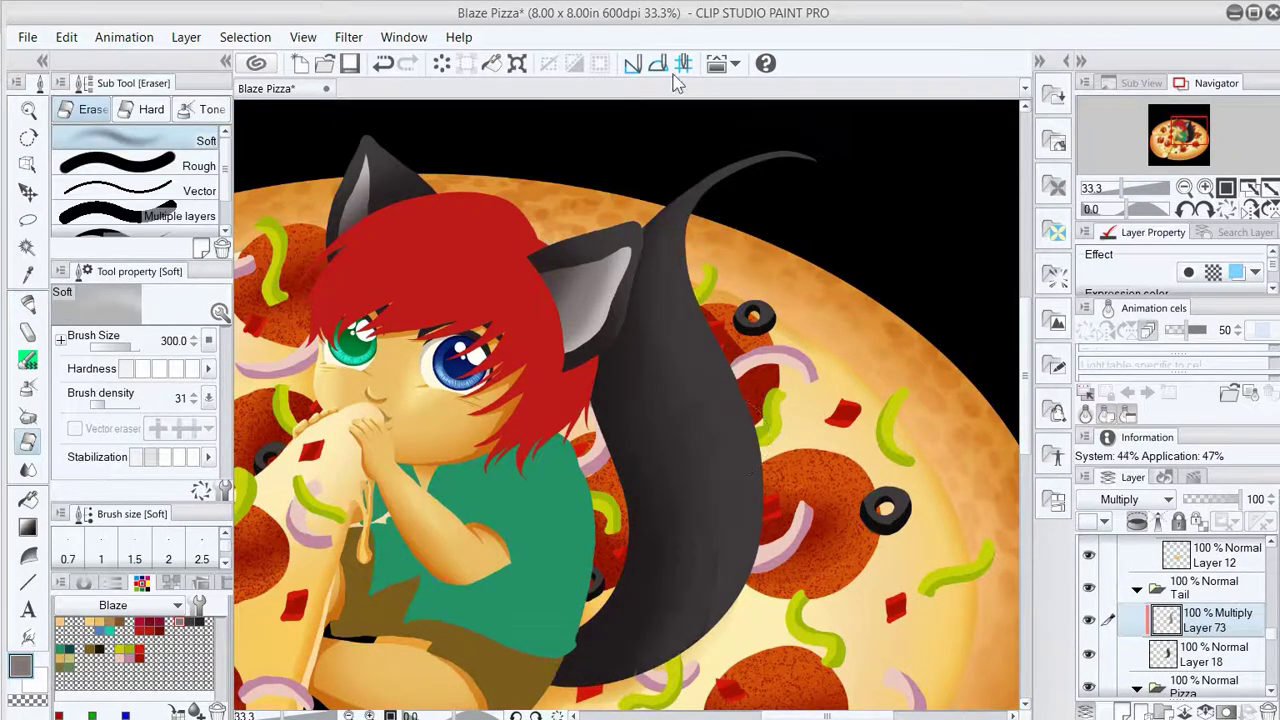
key("ctrl+j")
Paint soft highlights on the tail on a clipped Screen layer at 51% opacity, fading them with the Soft eraser at 300.
key("ctrl+shift+n")
left_click(1120, 499)
left_click(1120, 560)
key("p")
mouse_move(700, 240)
left_mouse_down()
mouse_move(660, 580)
mouse_move(700, 600)
mouse_move(600, 255)
left_mouse_up()
key("e")
key("ctrl+0")
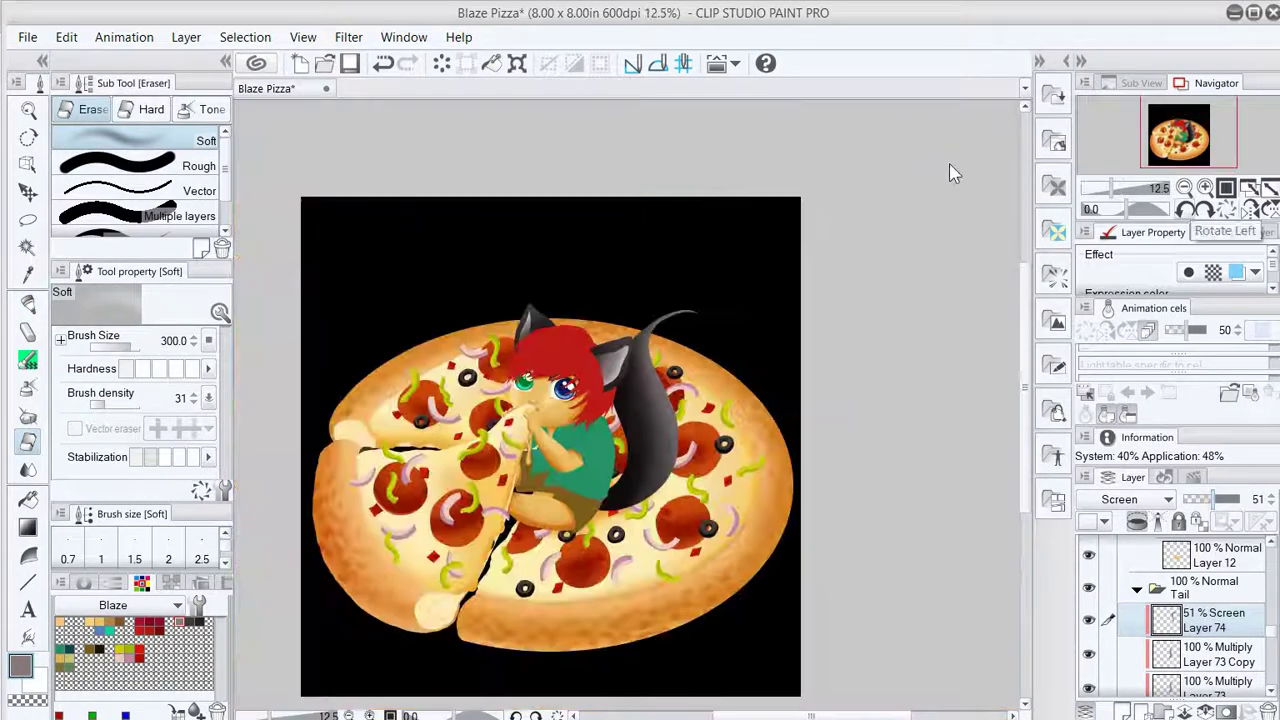
Draw fine light fur strands along the tail with the Mapping pen at 23.2 on a new clipped Screen layer at 60% opacity.
key("ctrl+plus")
key("ctrl+plus")
left_click_drag(898, 558, 898, 639)
key("p")
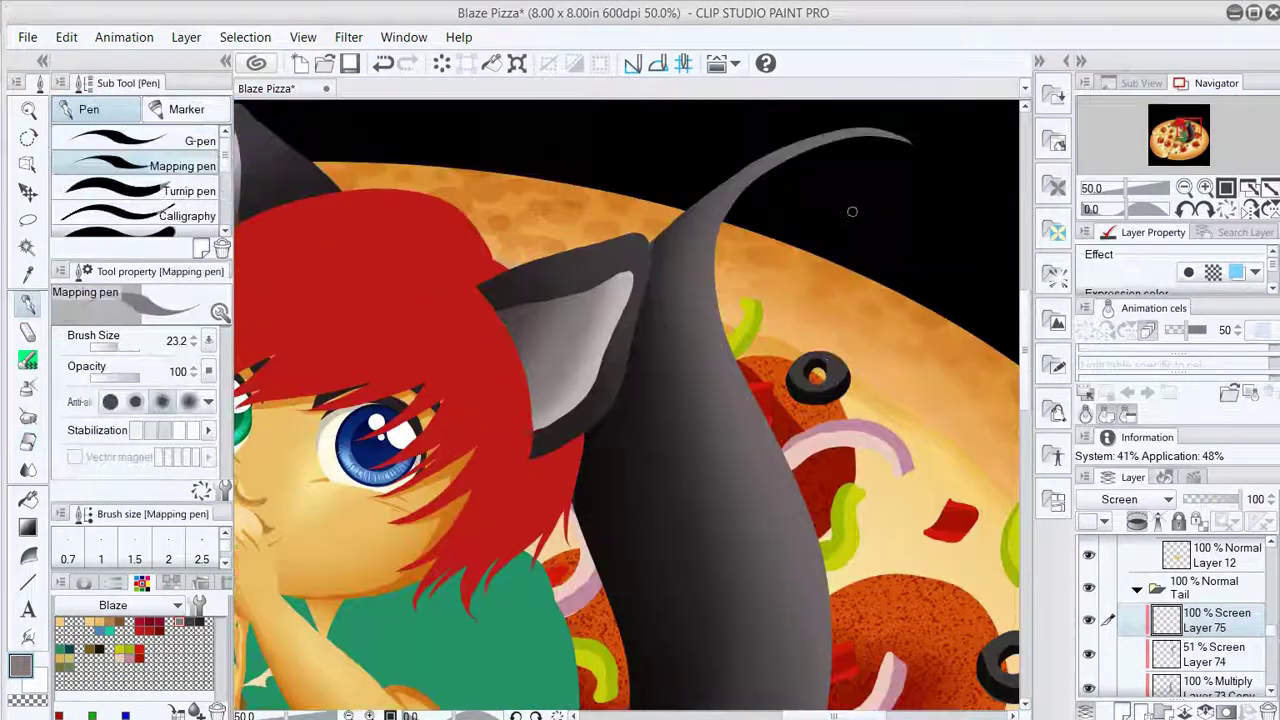
key("ctrl+shift+n")
left_click_drag(686, 318, 908, 140)
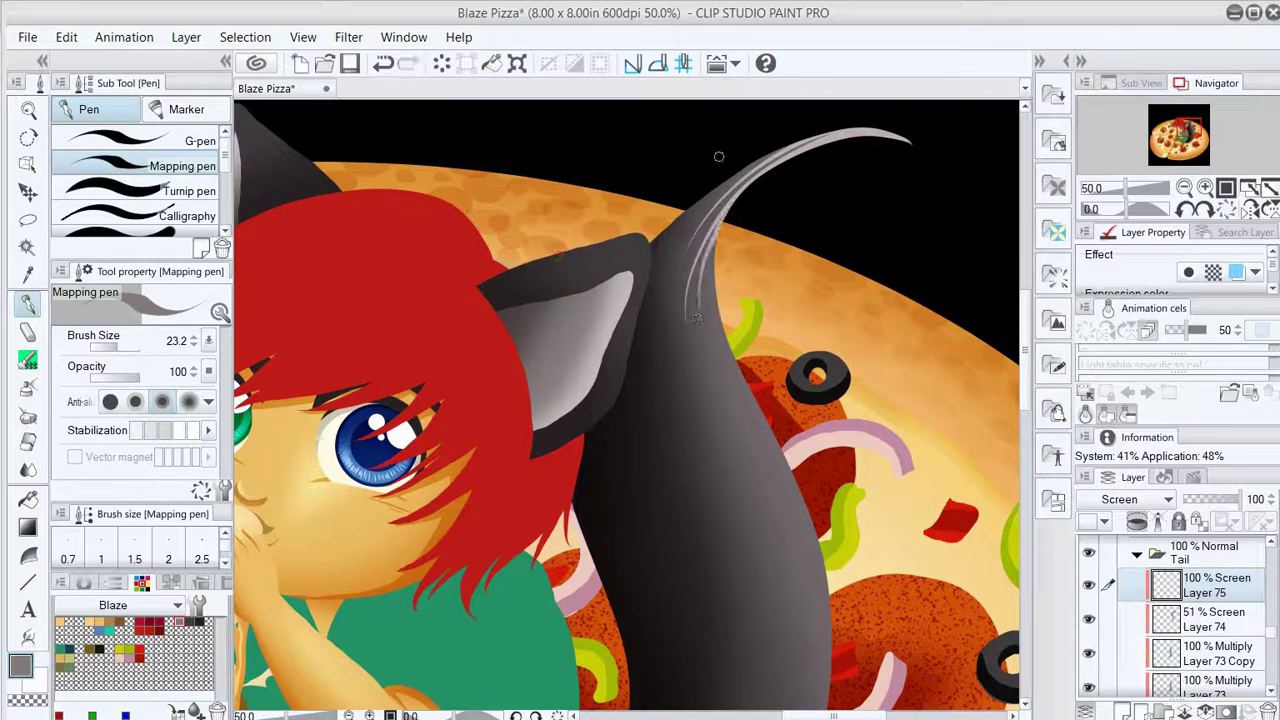
left_click_drag(435, 102, 577, 312)
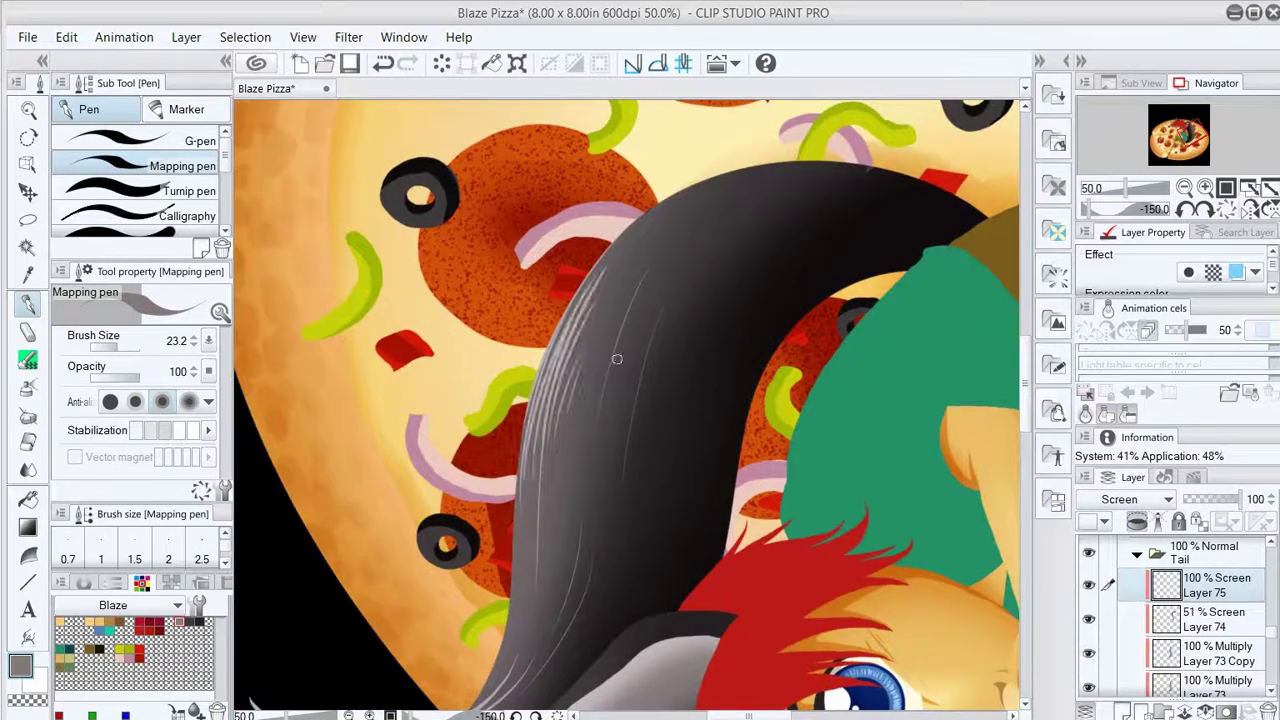
left_click_drag(617, 359, 658, 264)
Add thin dark fur strands along the tail with the Mapping pen at 23.2 on a clipped Multiply layer.
scroll(721, 351, "down", 1)
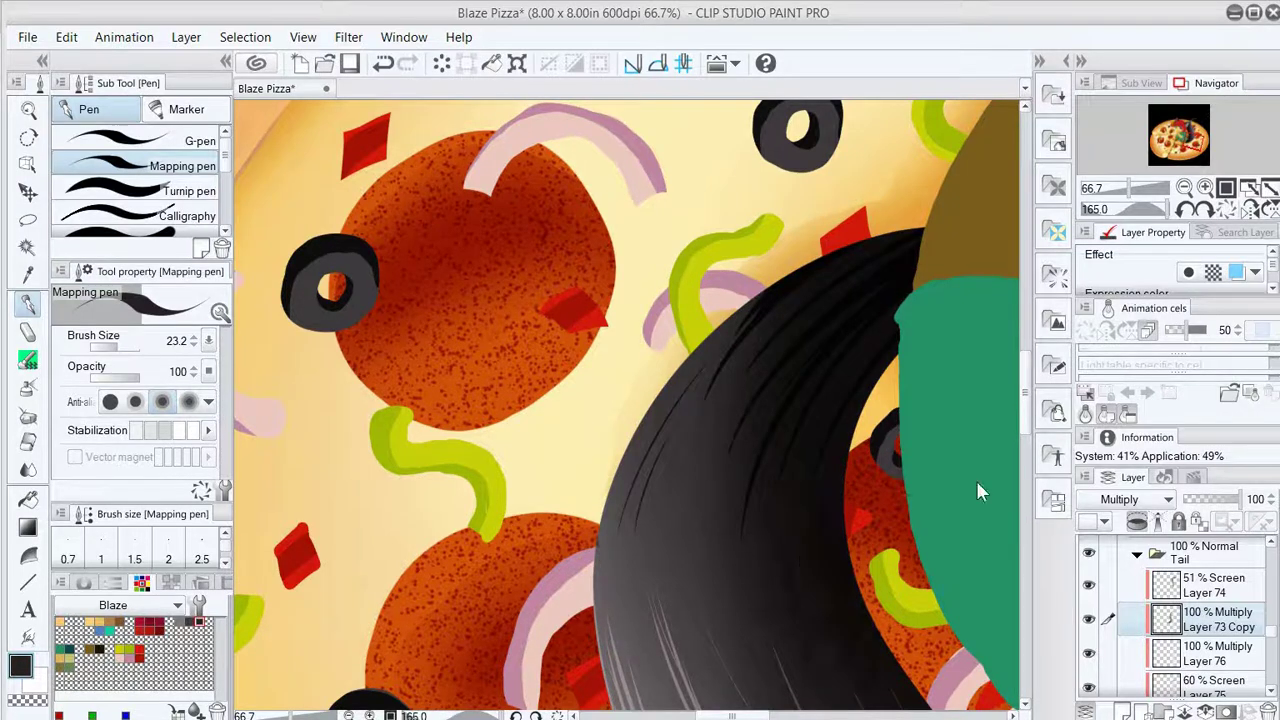
key("alt+bracketleft")
scroll(544, 276, "down", 2)
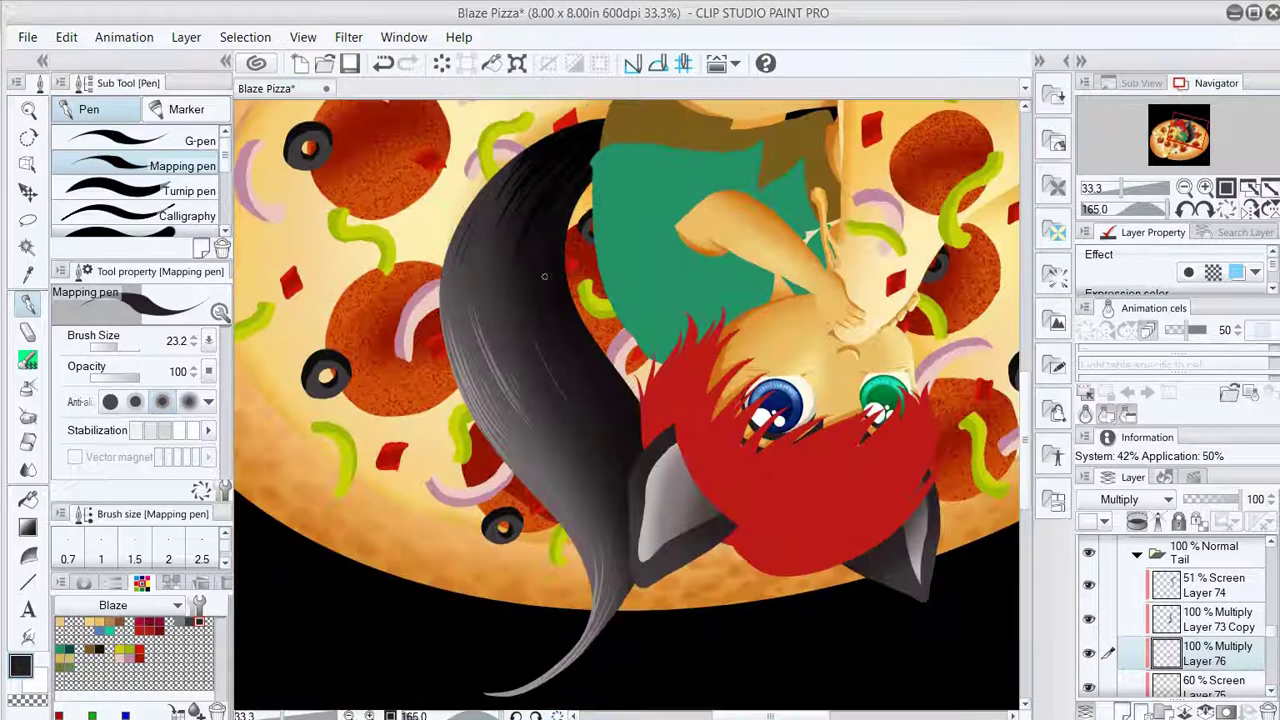
left_click_drag(497, 385, 968, 150)
Spray dark mottled texture onto the front ear with the Running color spray at 335.3 on a clipped Multiply layer.
scroll(1018, 512, "up", 1)
key("alt+bracketright")
key("alt+bracketright")
key("alt+bracketright")
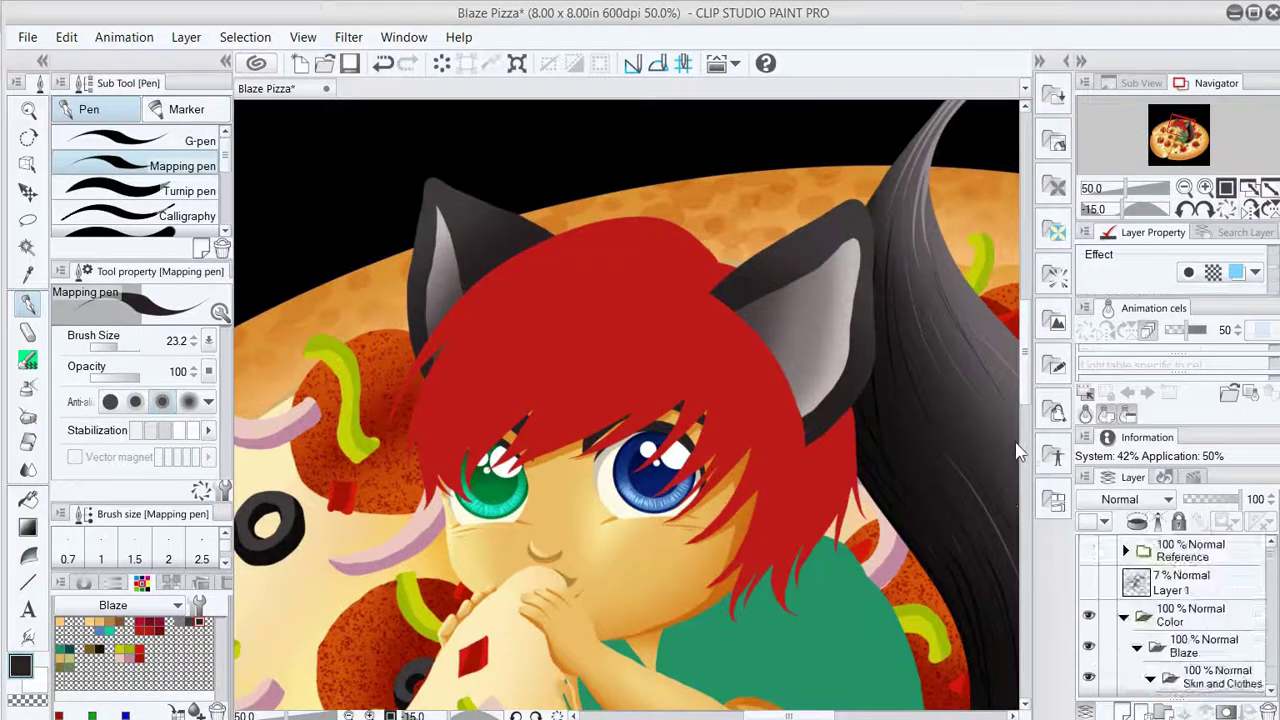
key("o")
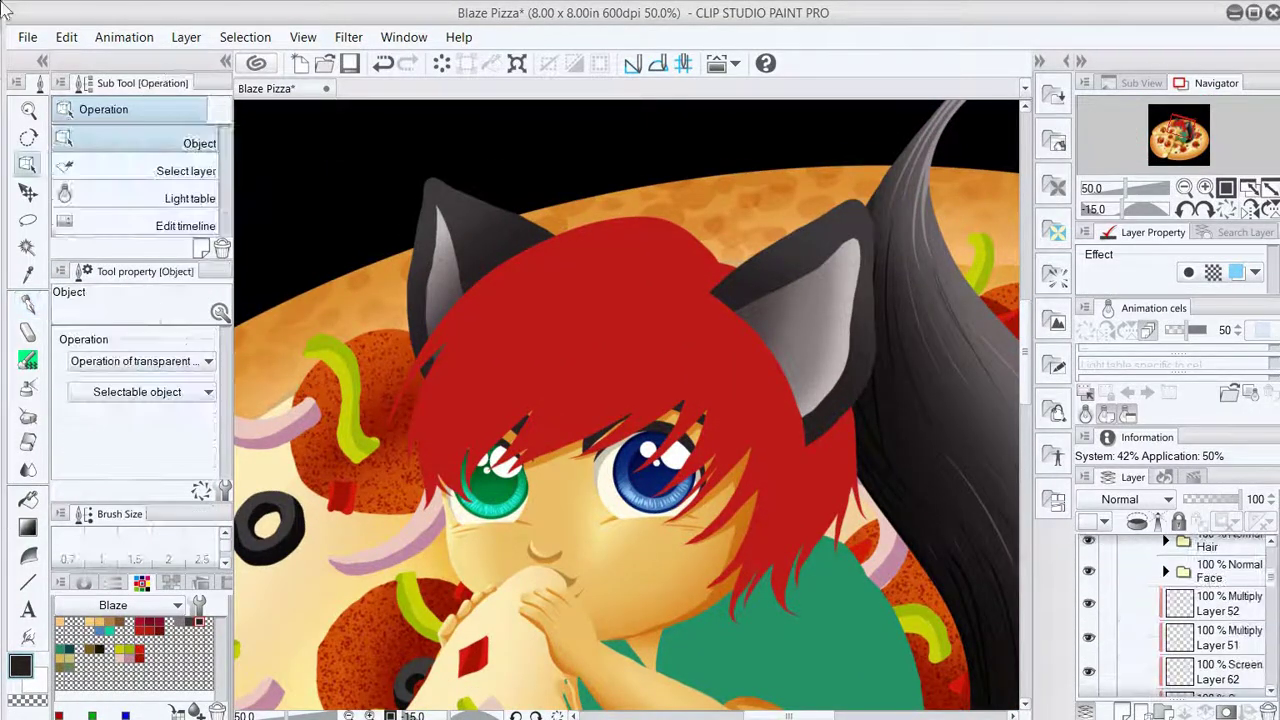
left_click(980, 472)
left_click(899, 577)
key("b")
left_click(180, 202)
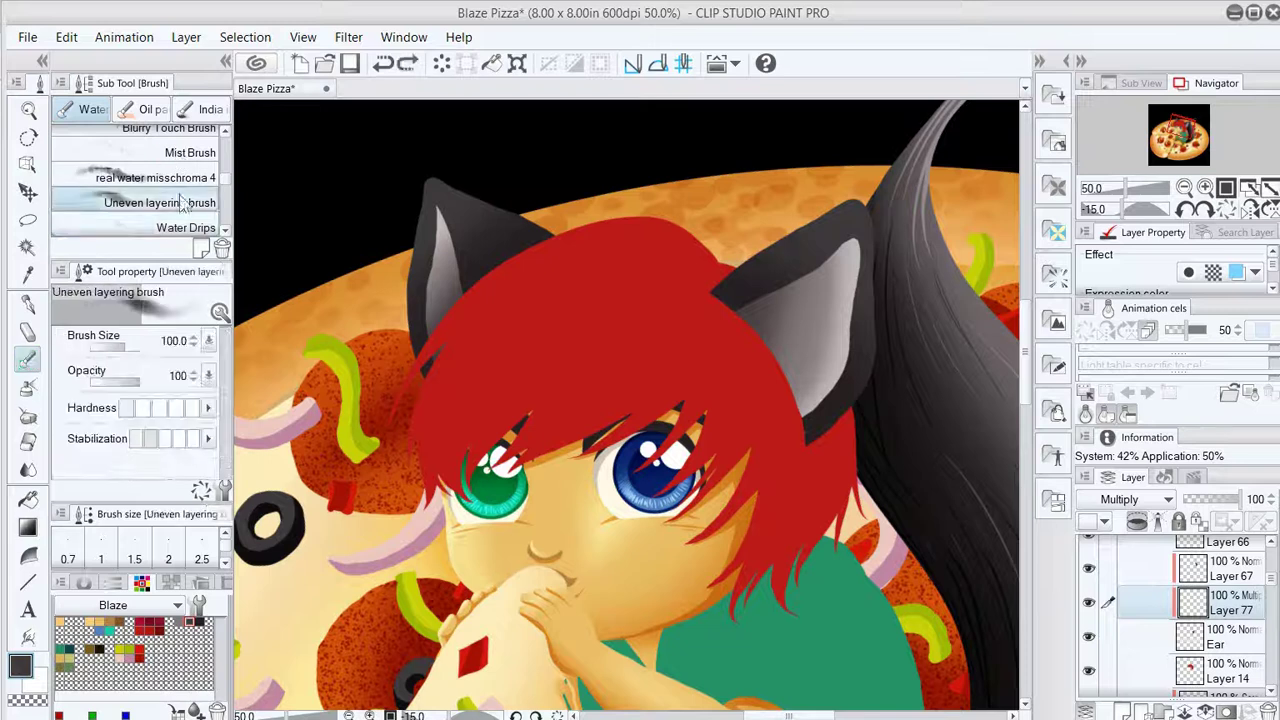
key("b")
left_click(165, 182)
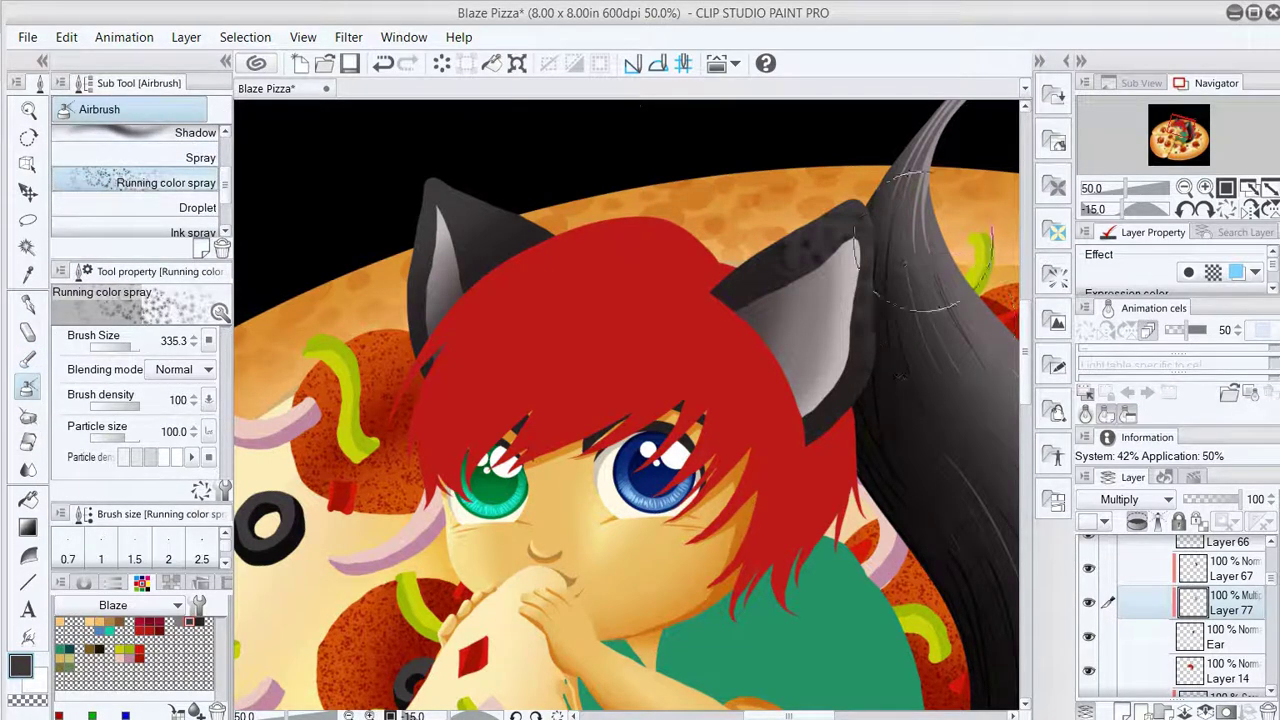
Texture the back ear with the Running color spray on clipped Multiply and Screen layers, softening it with the Soft eraser at 300.
key("p")
key("ctrl+shift+n")
key("b")
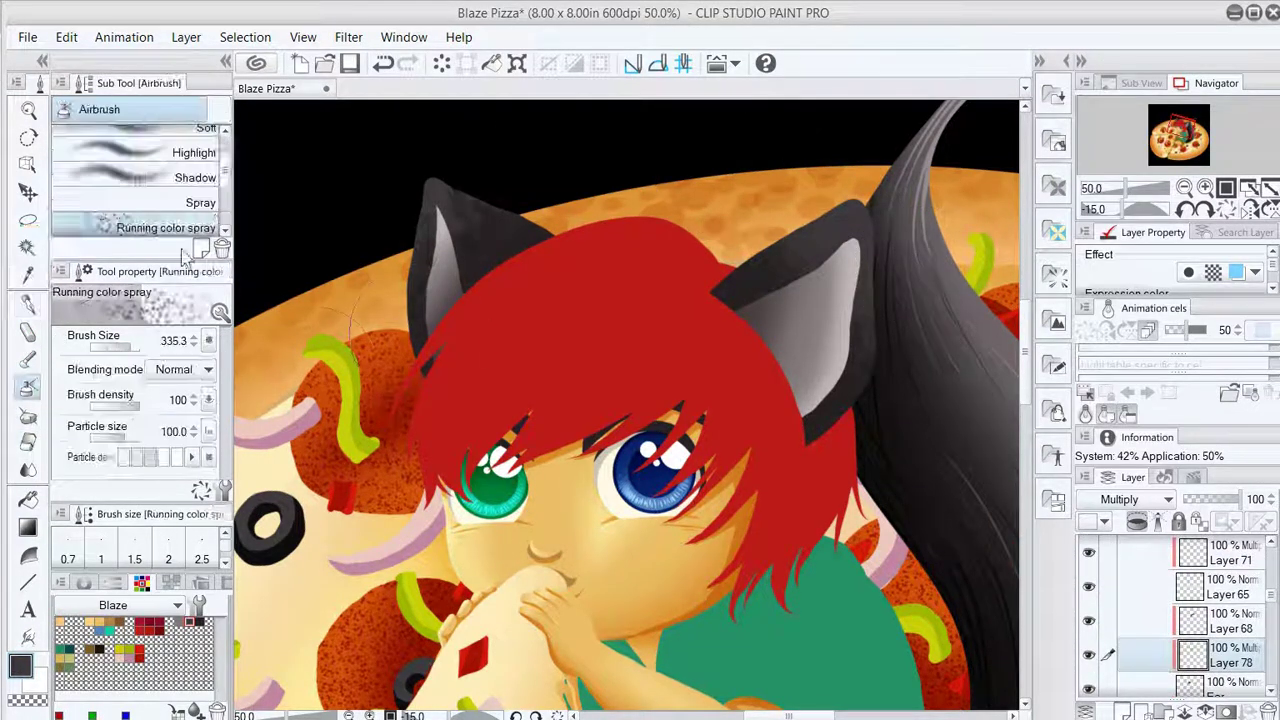
key("e")
left_click(994, 546, "ctrl+shift")
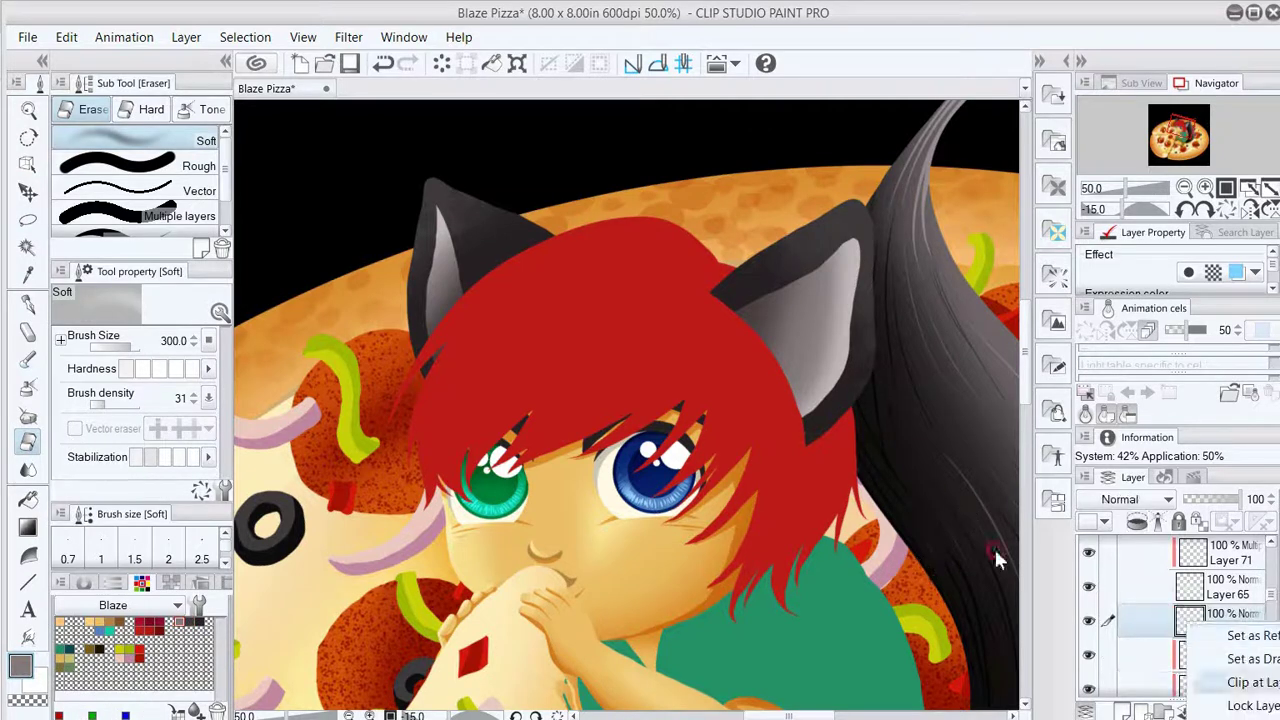
key("b")
key("e")
Spray light mottled texture onto the front ear on a clipped Screen layer and fade it with the Soft eraser at 300.
key("ctrl+shift+n")
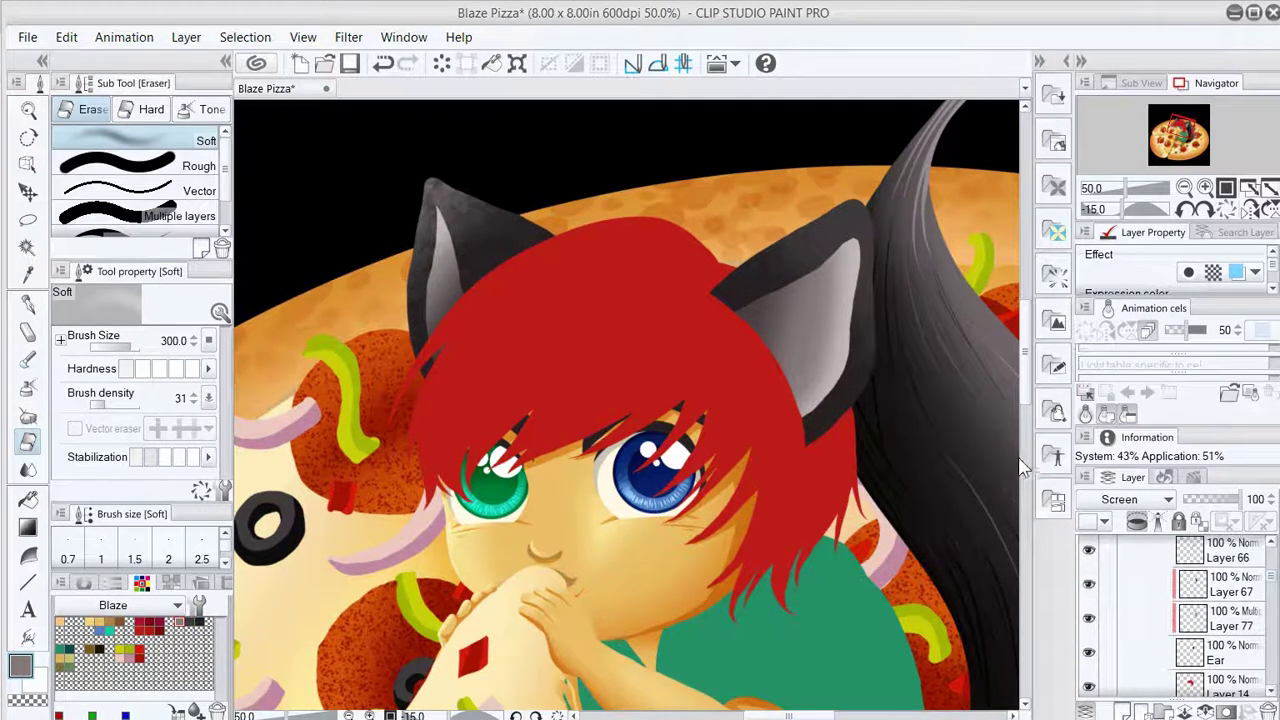
key("b")
key("e")
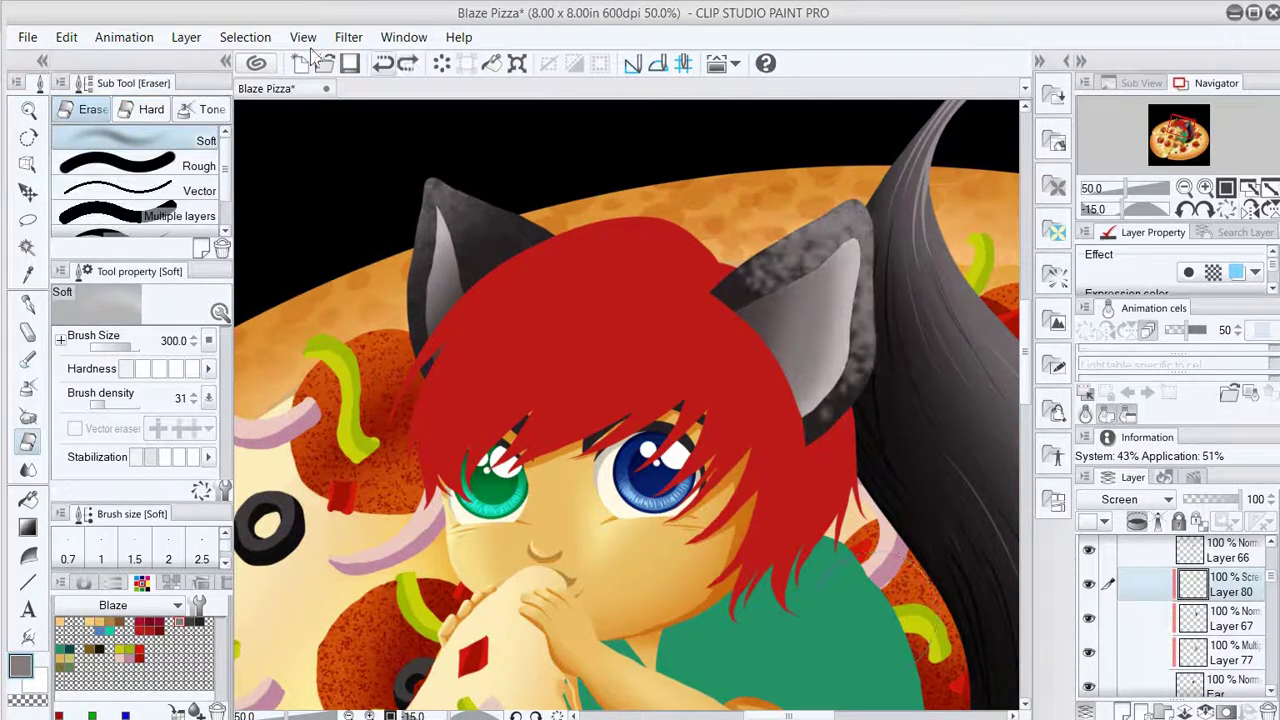
key("b")
key("e")
Clean up the stray dark spot on the lifted slice's edge, using the Hard eraser at 38.1 on the Grey layer.
key("ctrl+minus")
scroll(950, 158, "down", 1)
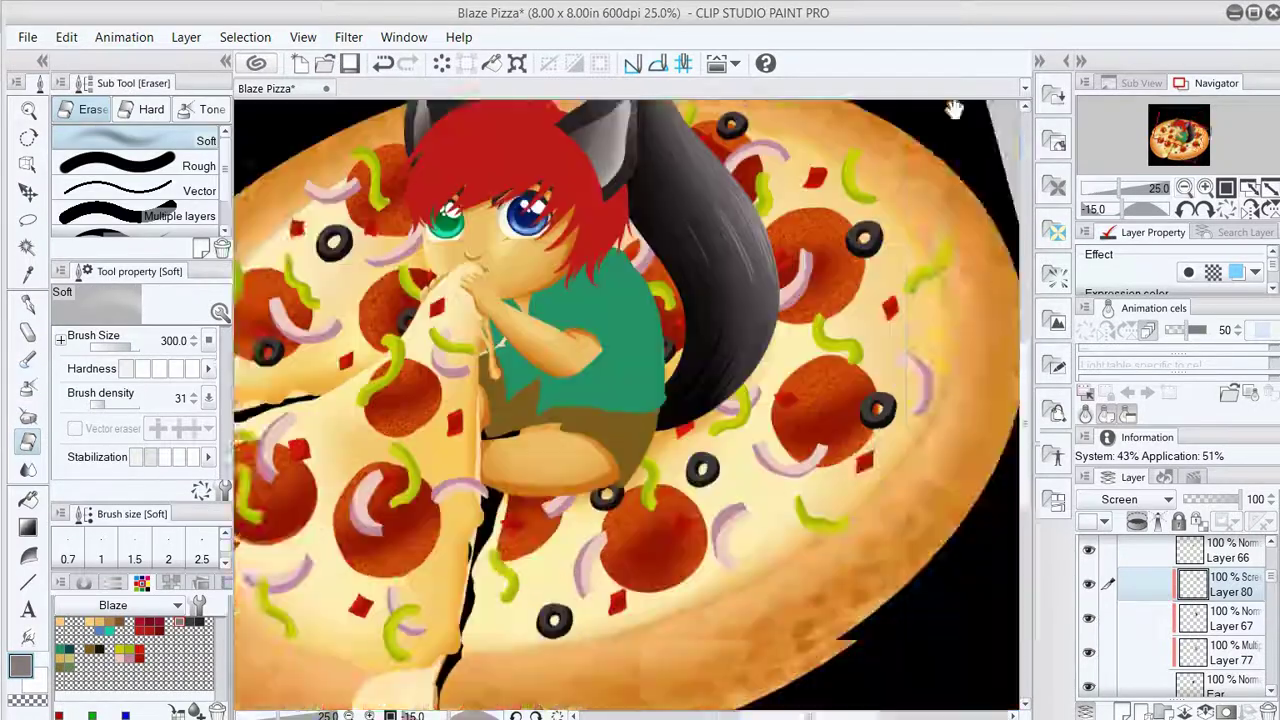
scroll(469, 323, "up", 2)
key("o")
left_click(870, 515)
key("i")
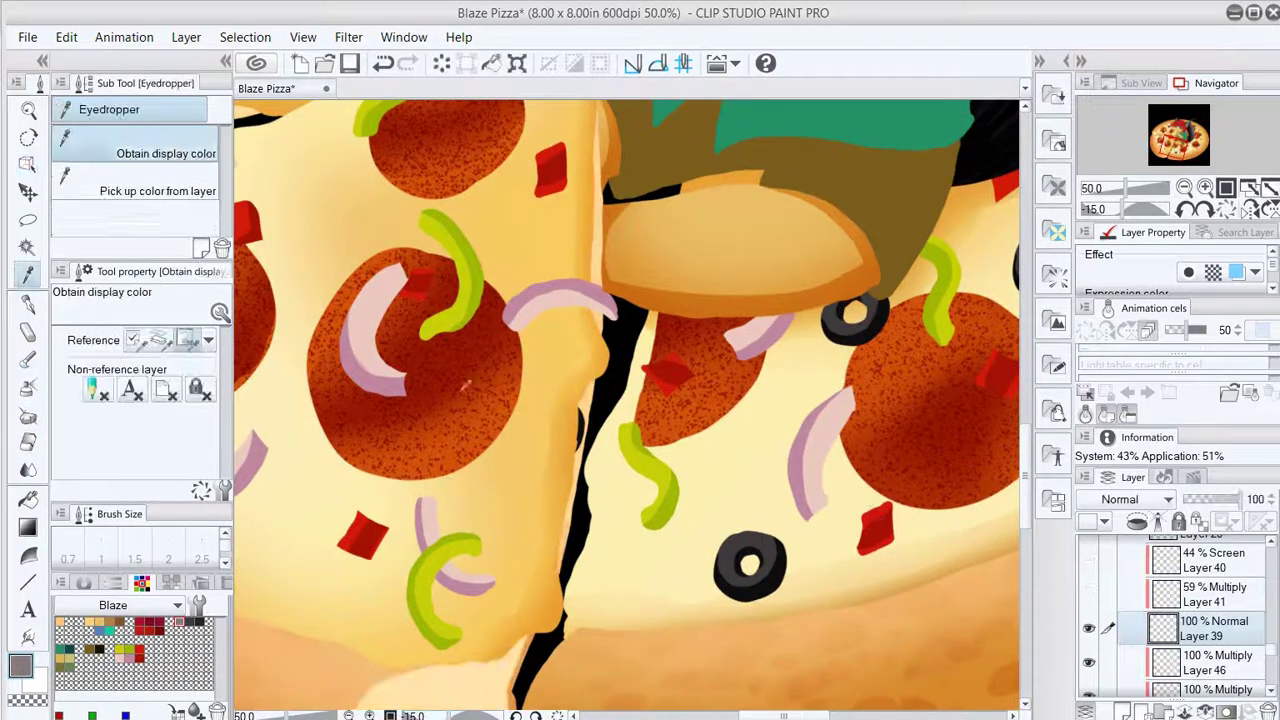
key("p")
key("o")
key("e")
key("ctrl+minus")
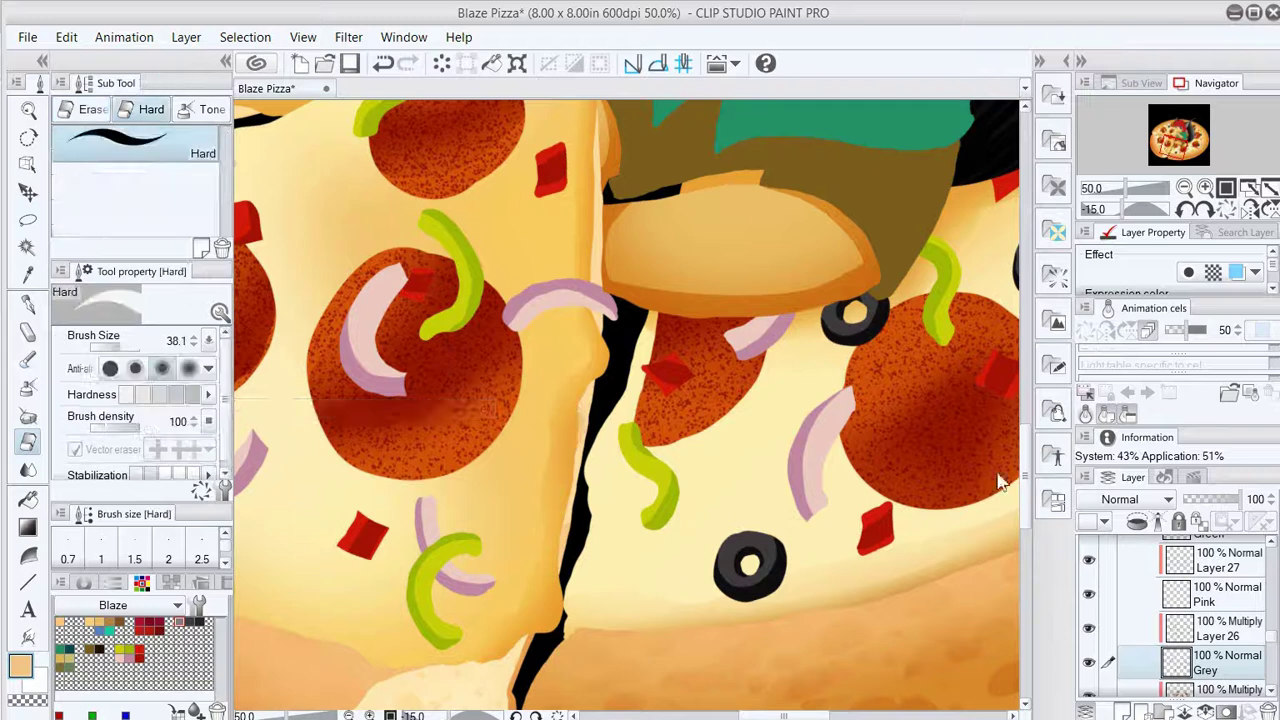
Paint dark red strand shadows on the hair beside the back ear on a new clipped layer, and set its blending mode to Normal.
key("ctrl+minus")
key("ctrl+plus")
key("ctrl+plus")
key("ctrl+plus")
key("o")
key("alt+bracketright")
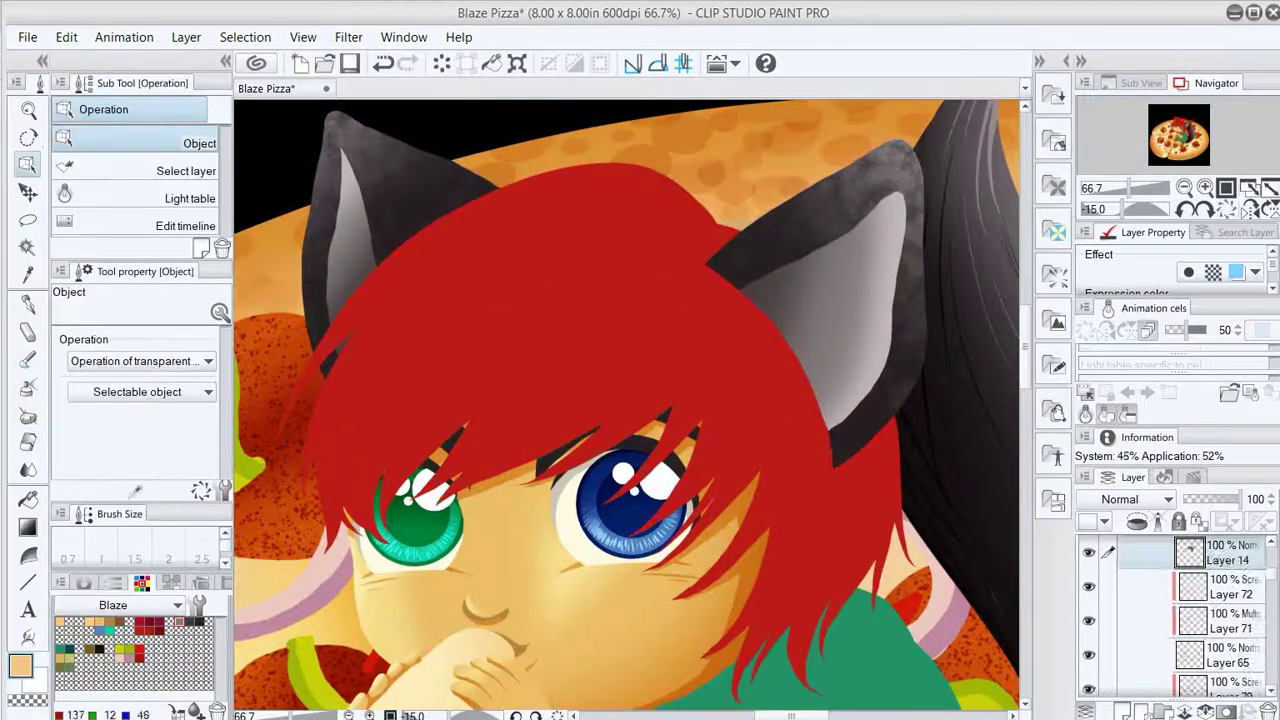
key("p")
key("ctrl+shift+n")
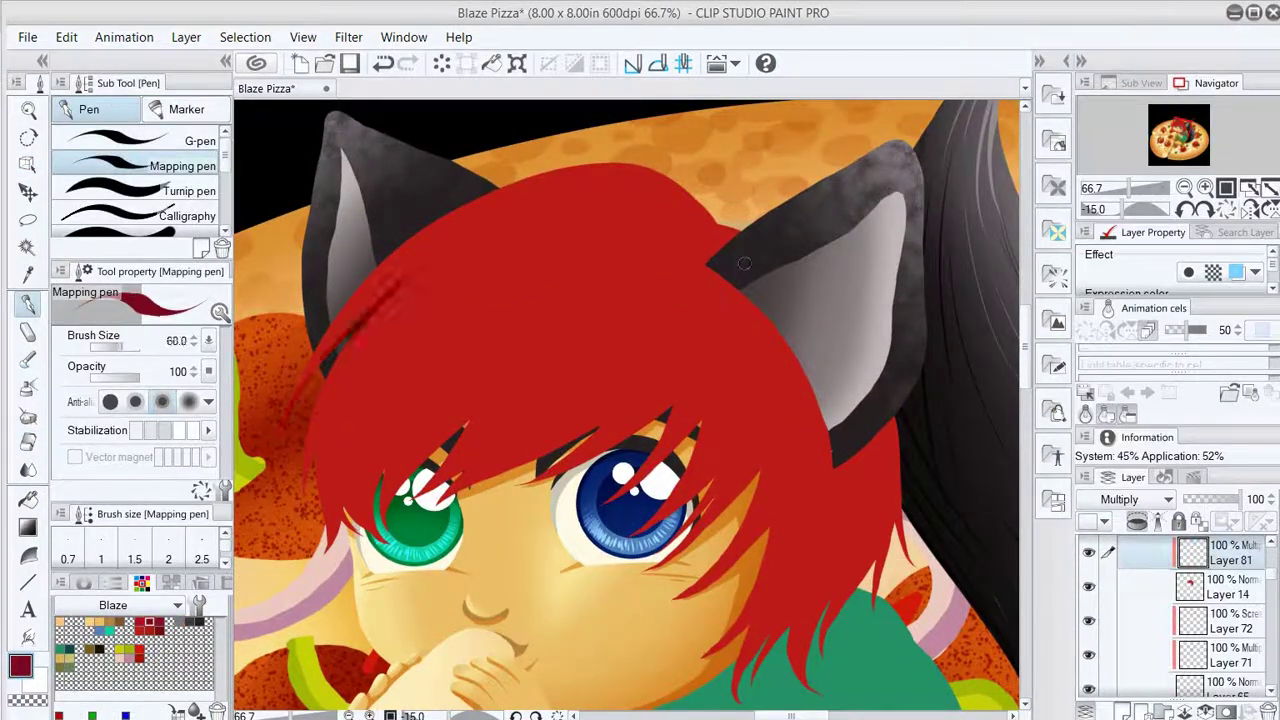
left_click_drag(470, 232, 282, 410)
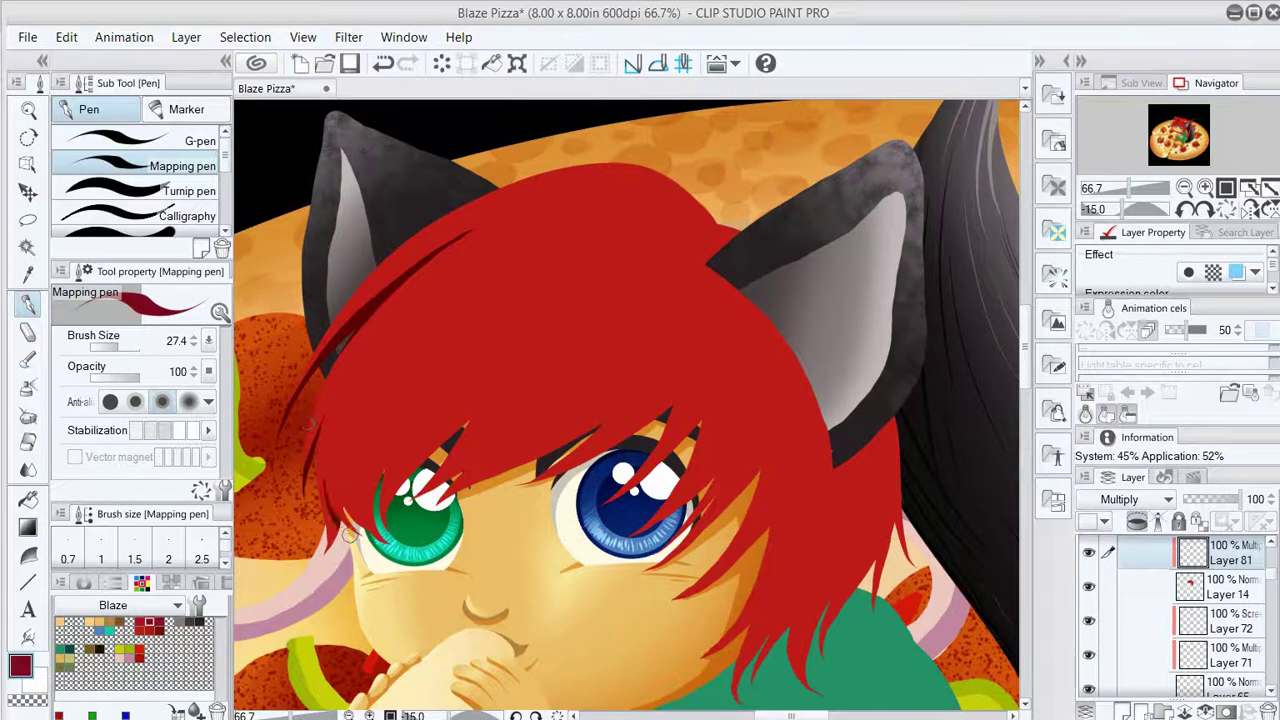
left_click(1120, 499)
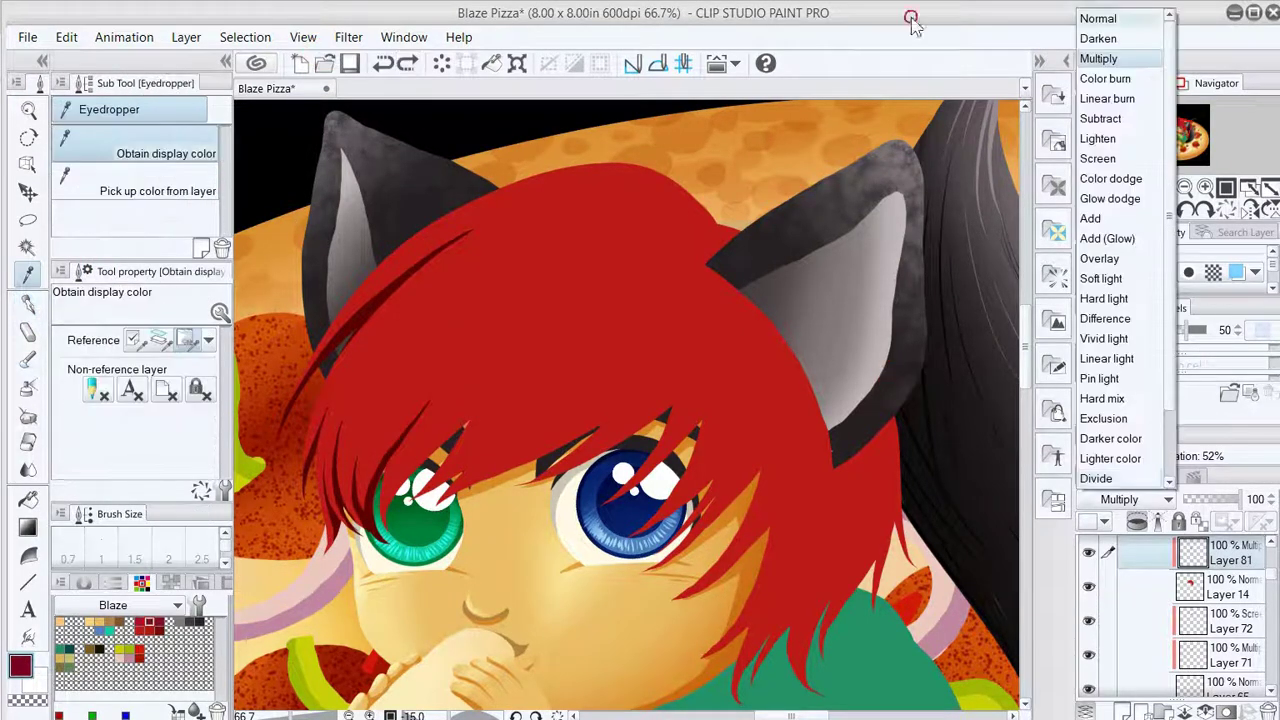
left_click(1110, 18)
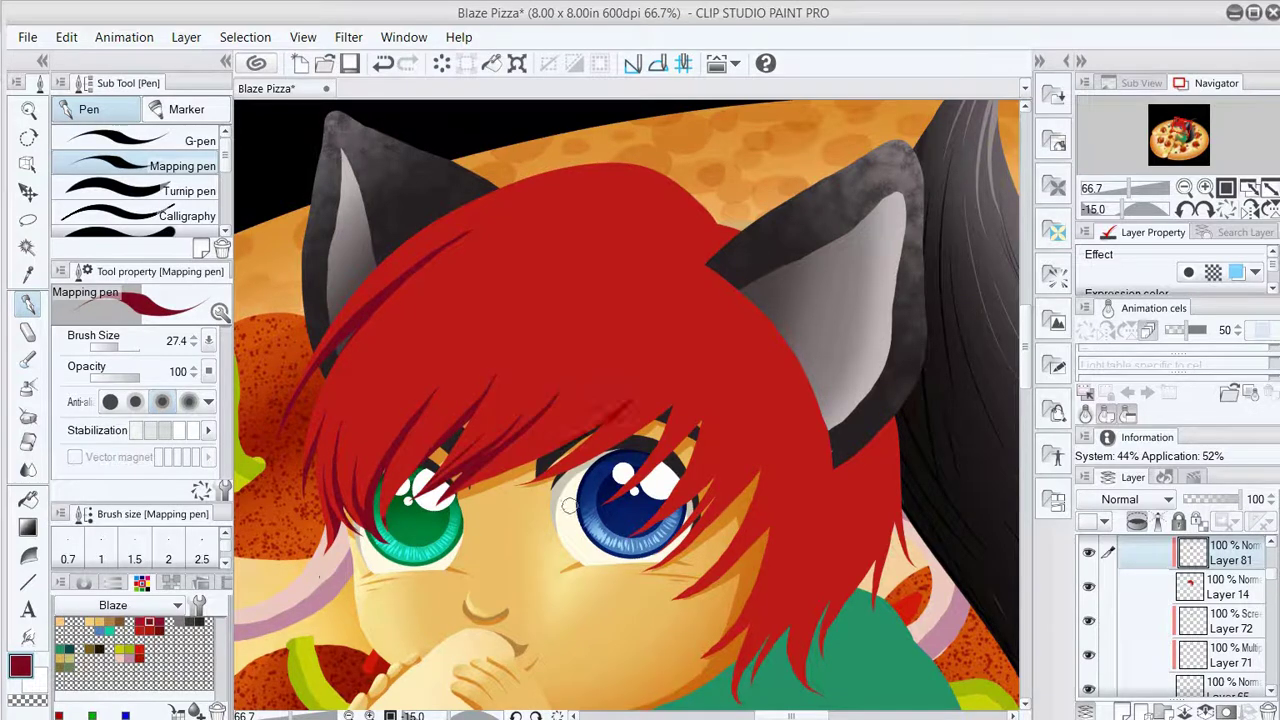
Continue the dark red strand shadows through the fringe over the eyes and the side hair with the Mapping pen at 27.4.
left_click_drag(740, 490, 765, 450)
key("ctrl+z")
key("e")
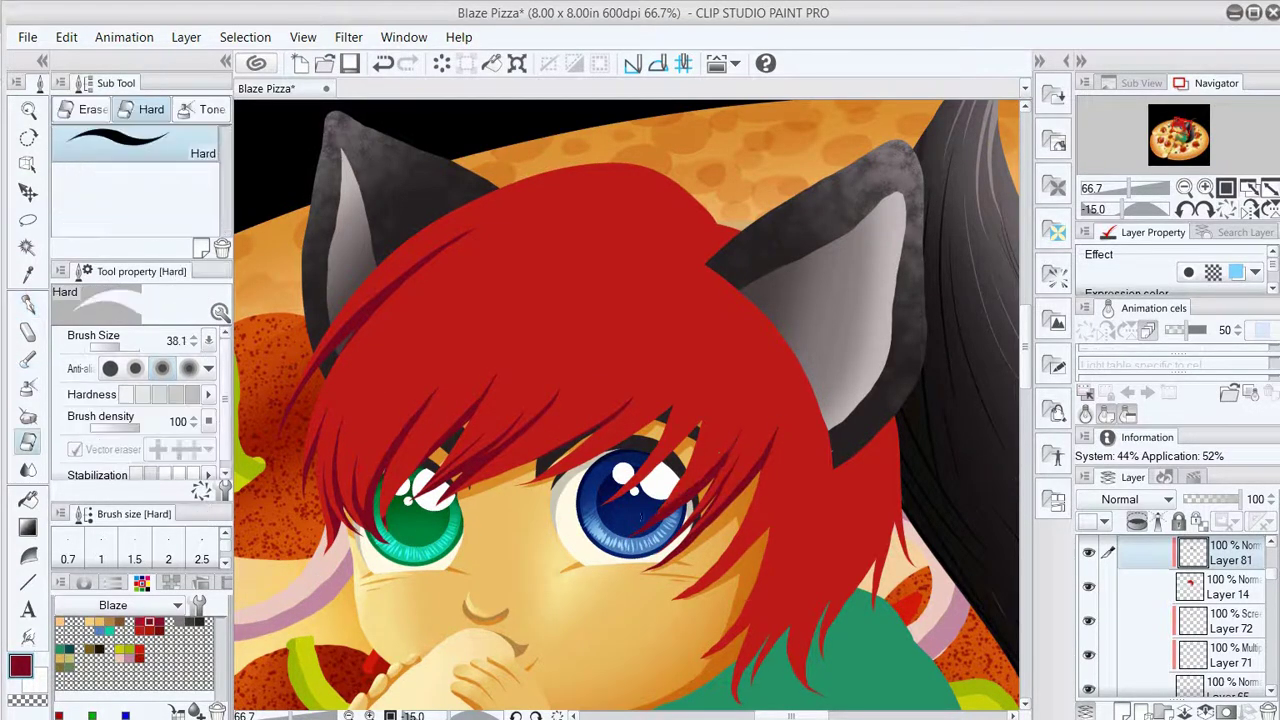
key("p")
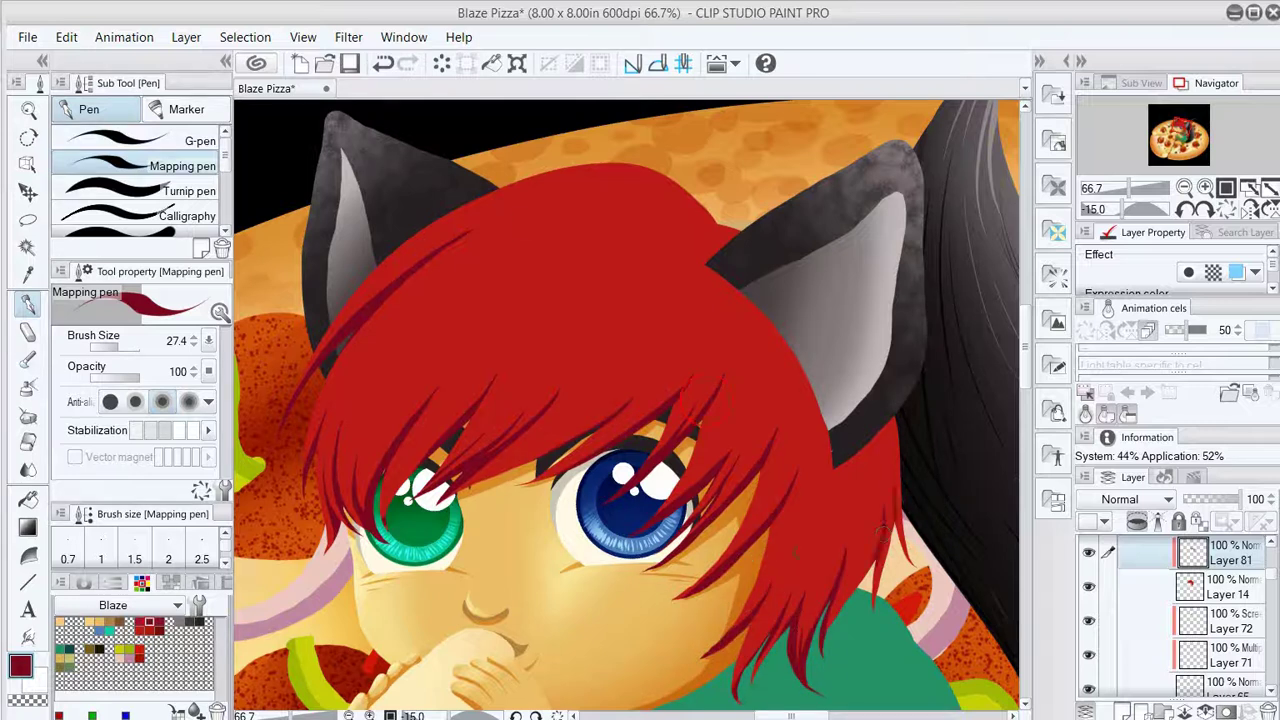
left_click_drag(870, 350, 400, 45)
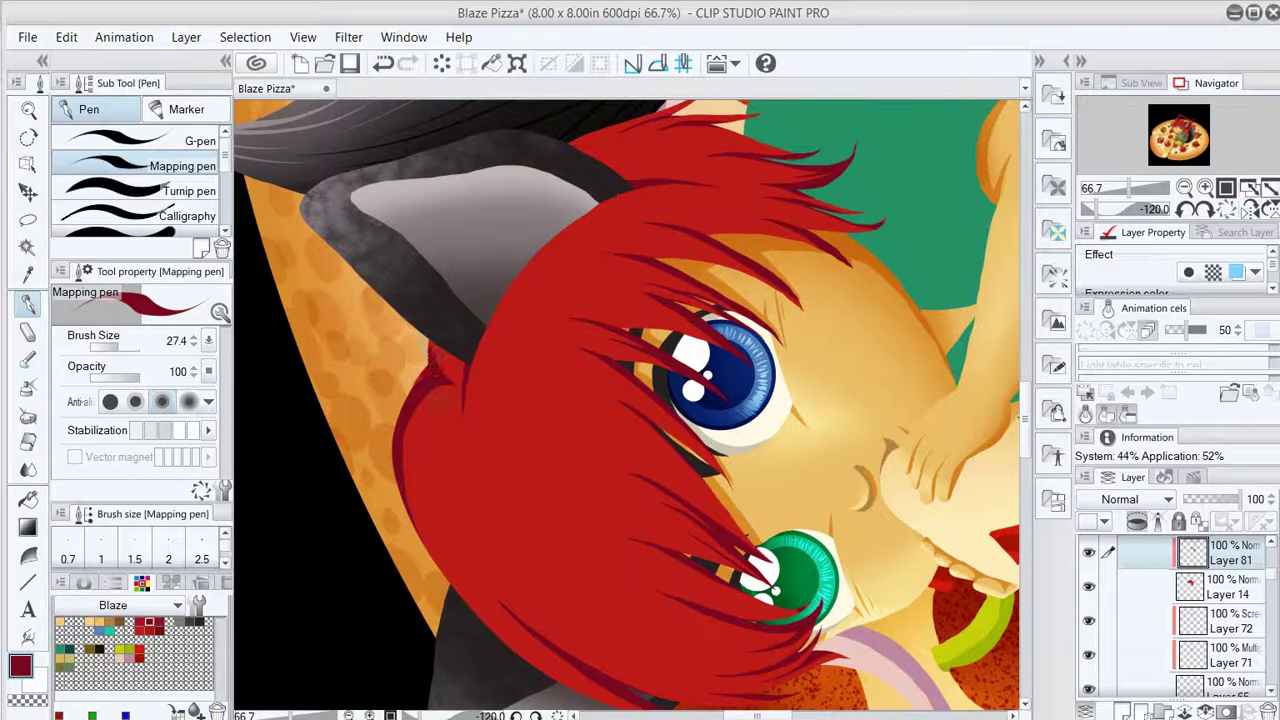
Shade the crown of the hair in dark red, trimming with the Hard eraser at 38.1, and touch up the Ear layer in dark grey.
key("e")
key("p")
key("e")
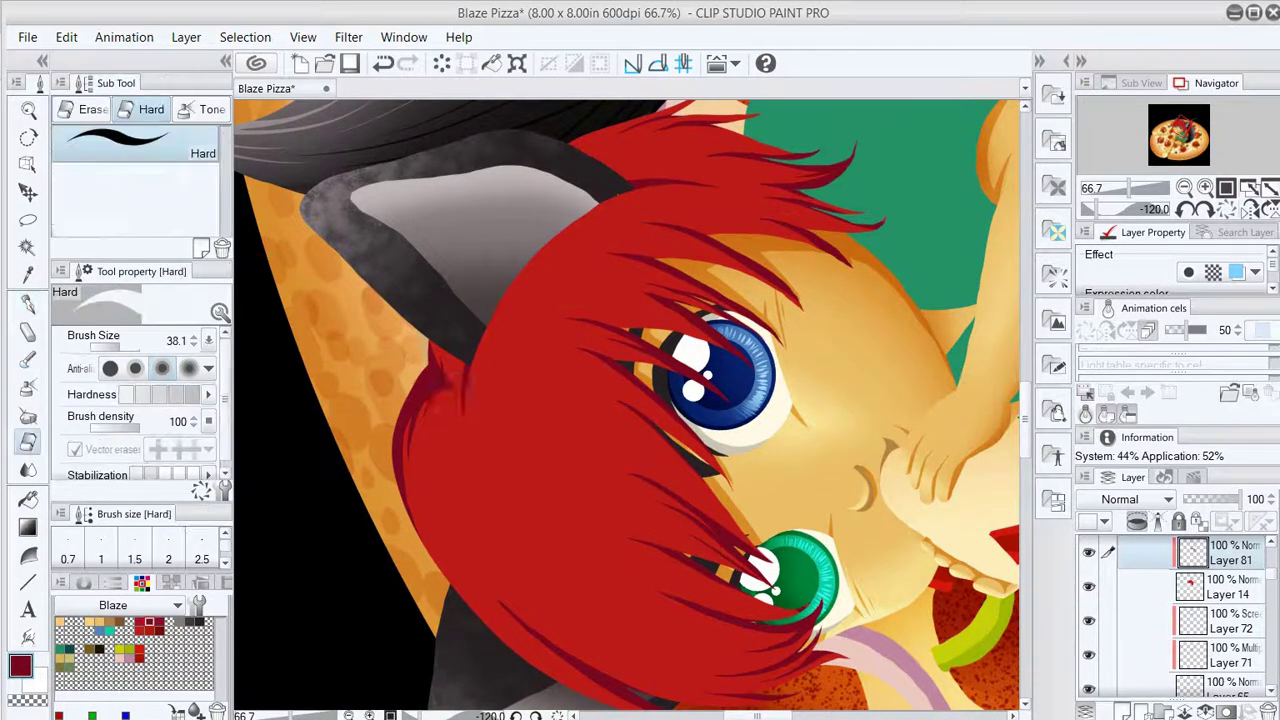
key("p")
left_click_drag(429, 364, 970, 312)
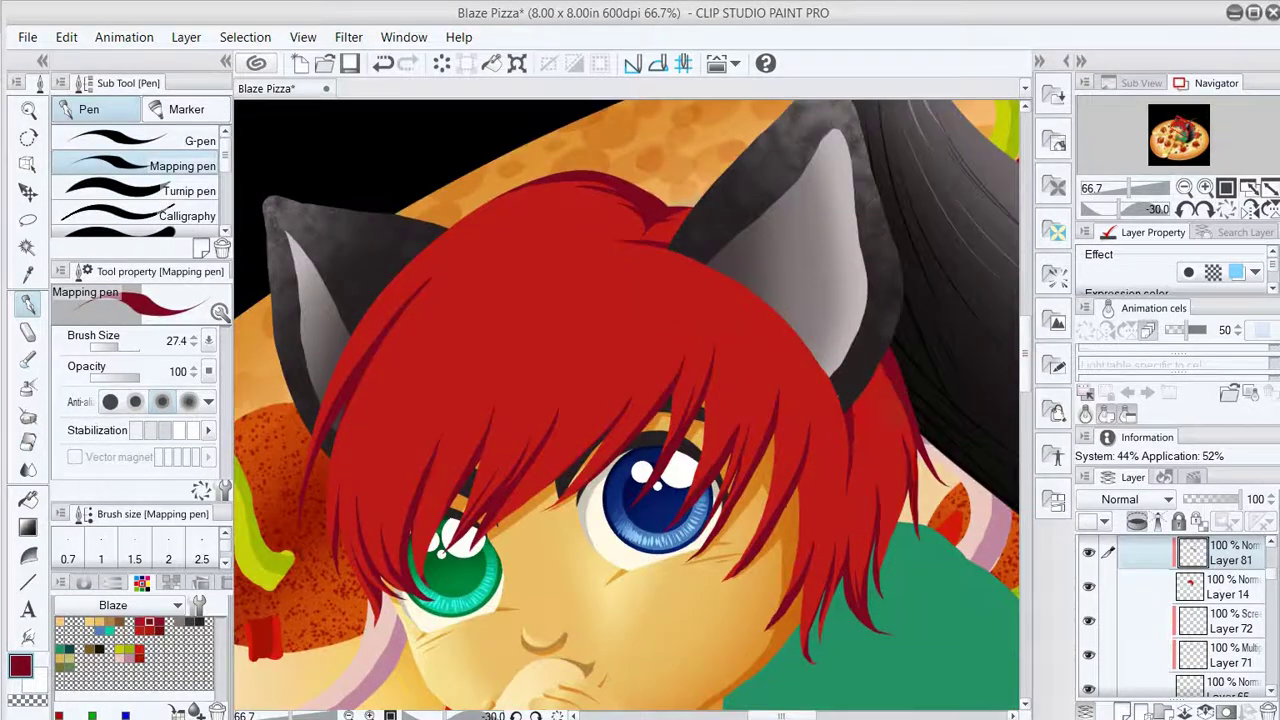
scroll(855, 294, "down", 3)
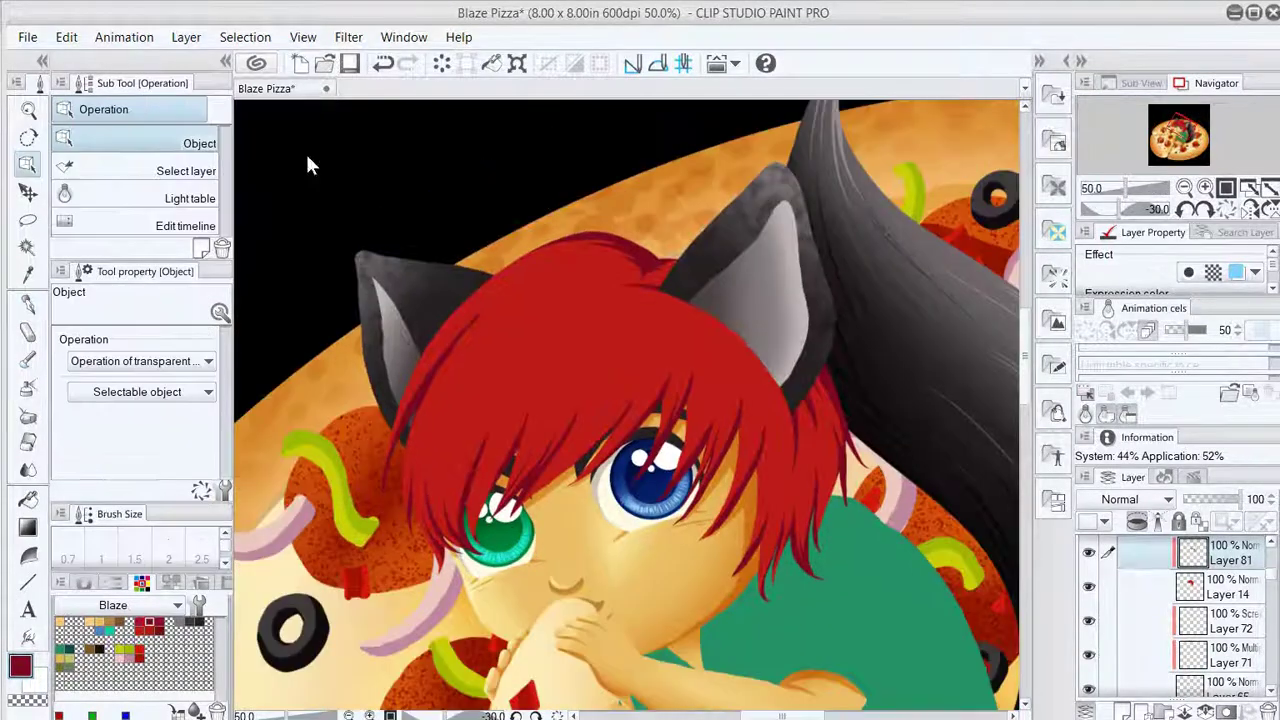
left_click(990, 505, "ctrl+shift")
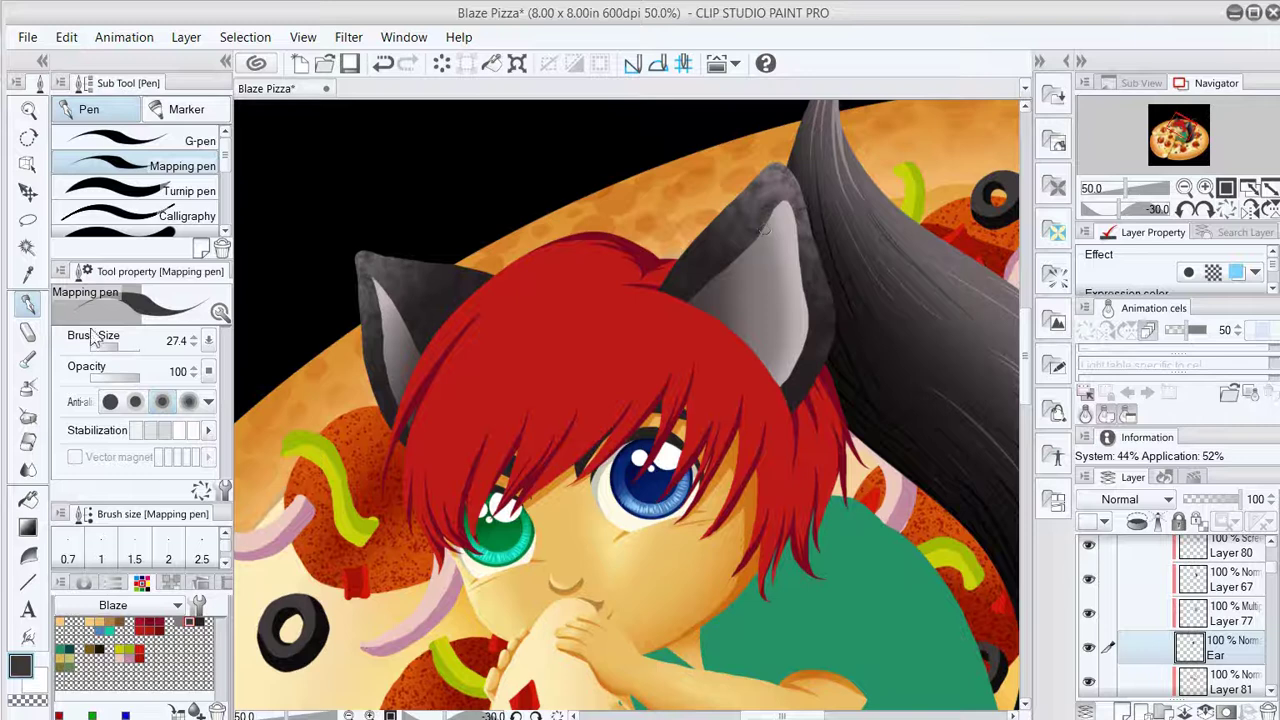
Paint light red strands and a broad glow over the hair on two clipped Screen layers, softening the glow with the Soft eraser at 300.
left_click(517, 222, "ctrl+shift")
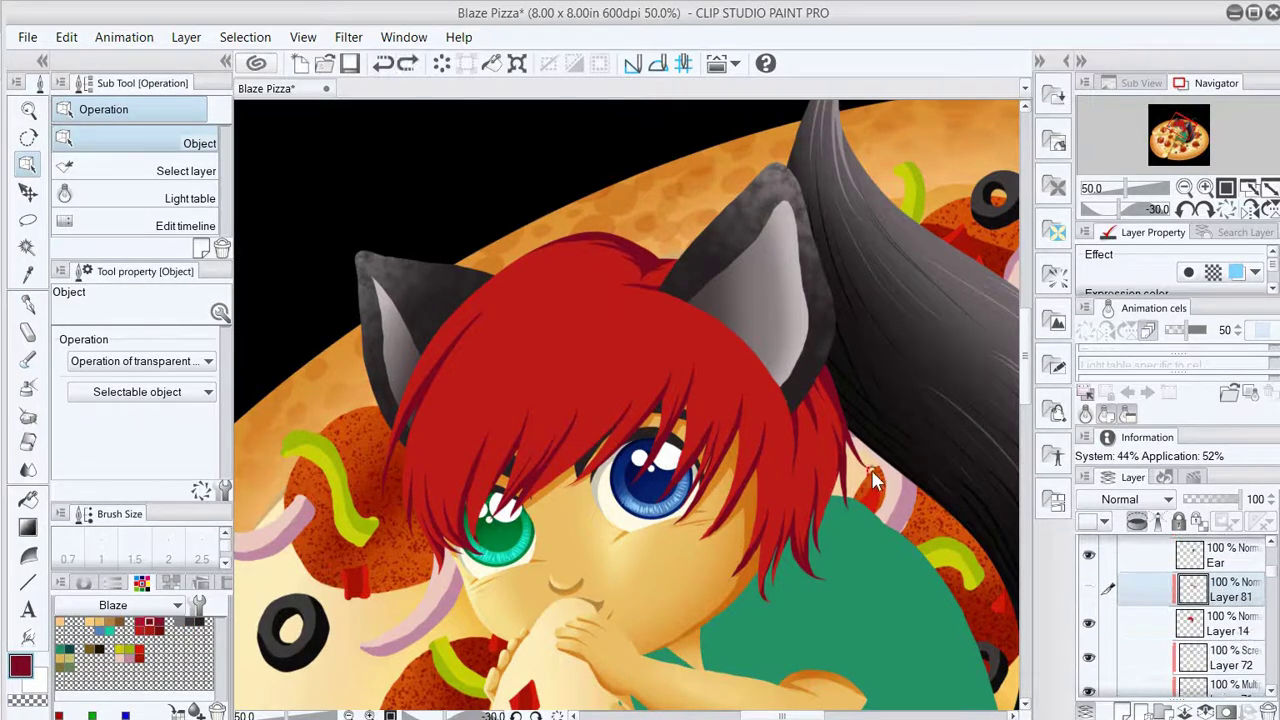
key("ctrl+shift+n")
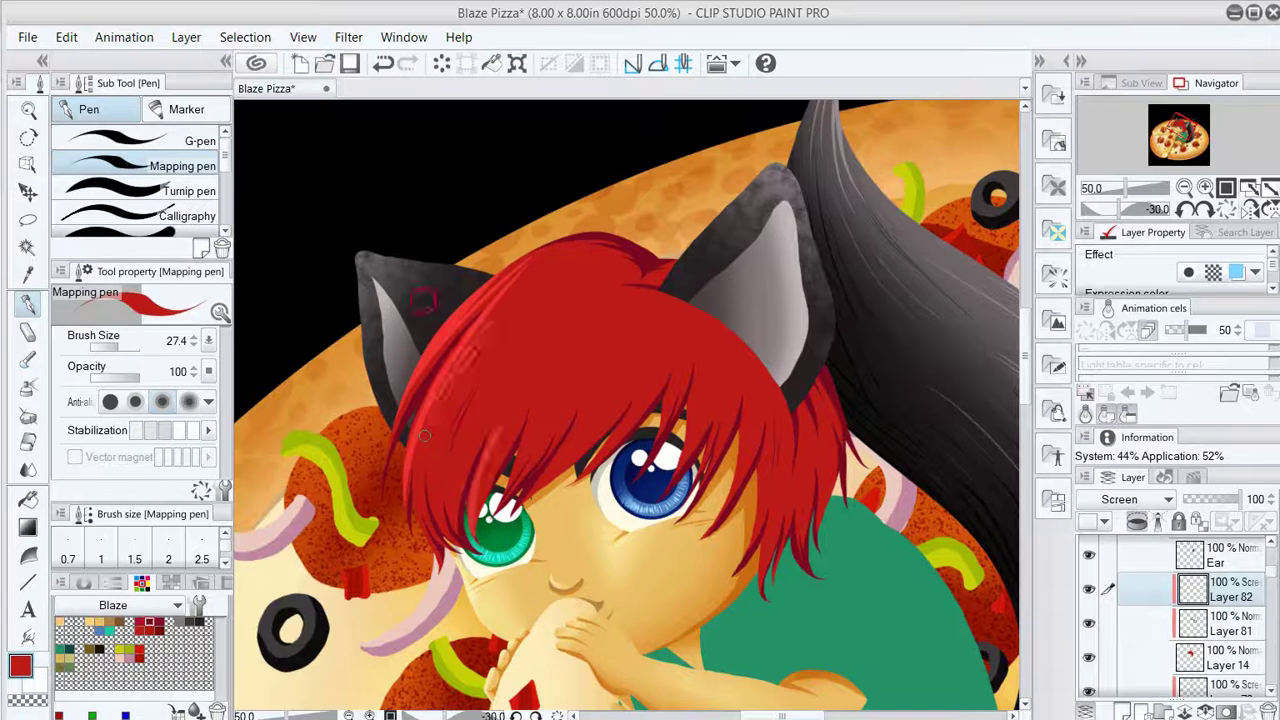
left_click_drag(575, 312, 495, 470)
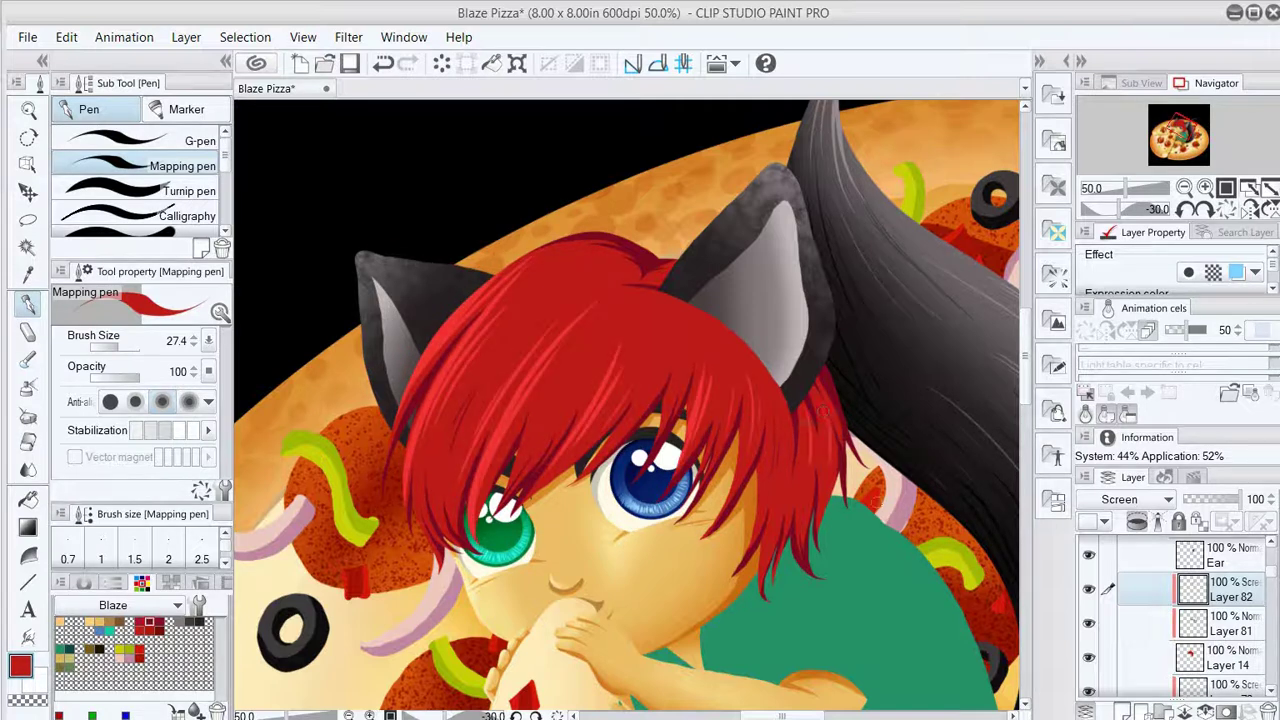
key("ctrl+shift+n")
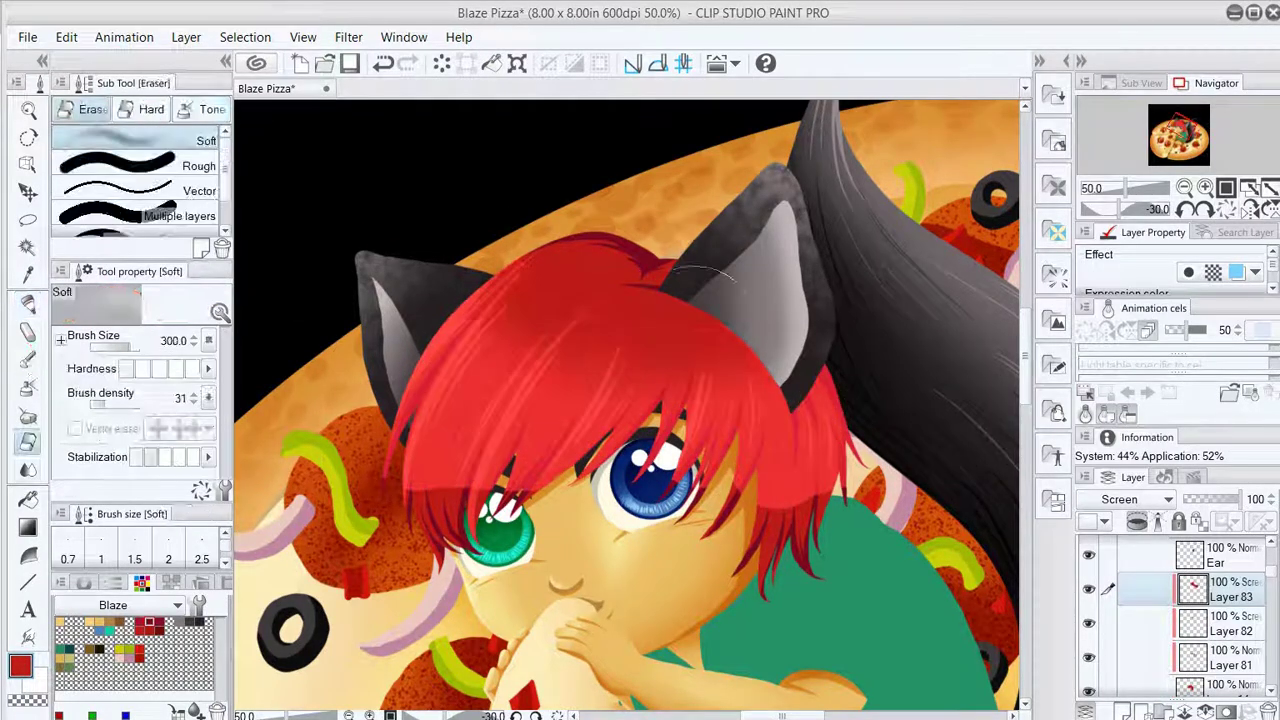
left_click_drag(705, 325, 975, 393)
Shade the top of the hair on a soft-erased Multiply layer at 60% opacity, and set the glow layer to Overlay at 72%.
key("ctrl+shift+n")
key("p")
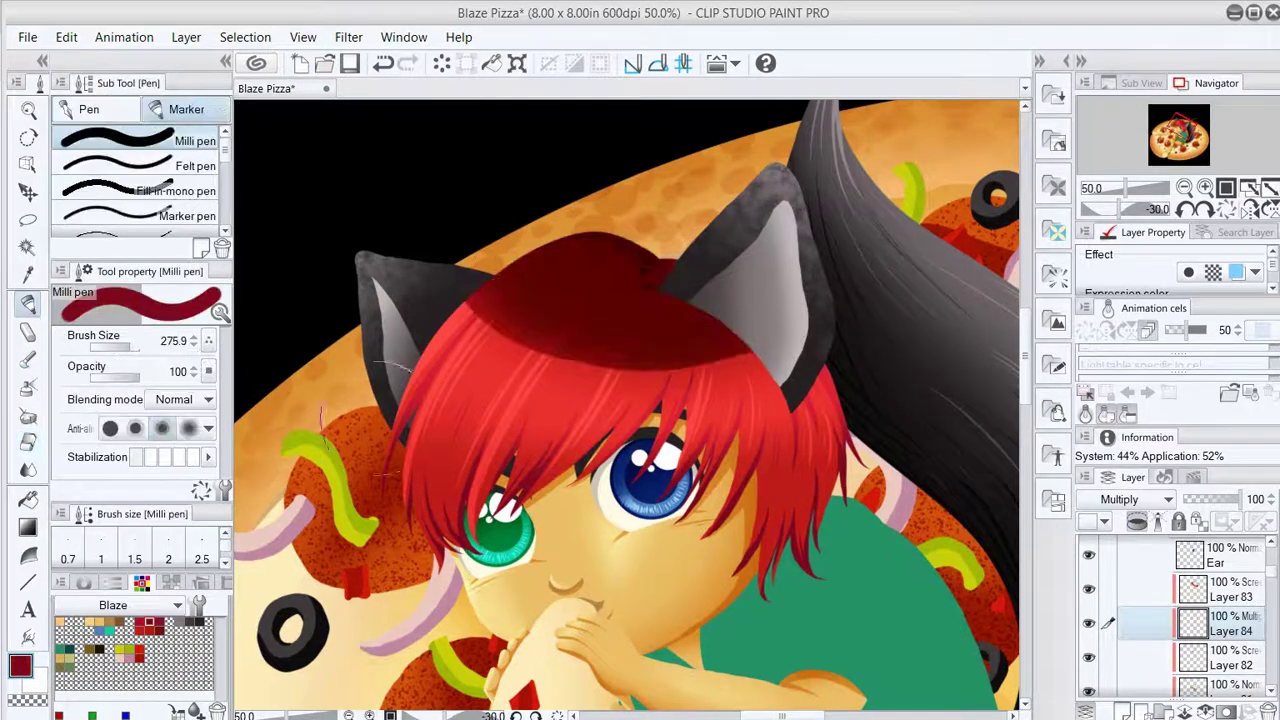
key("e")
scroll(976, 395, "down", 5)
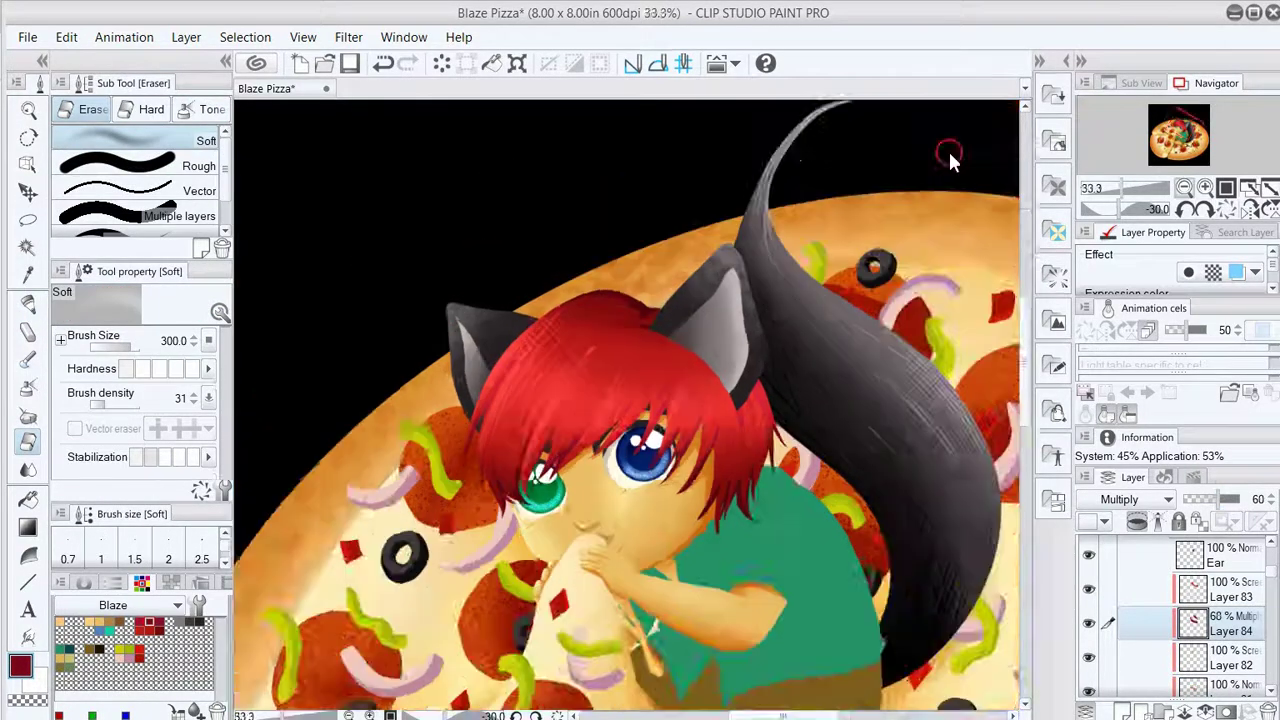
scroll(908, 217, "up", 5)
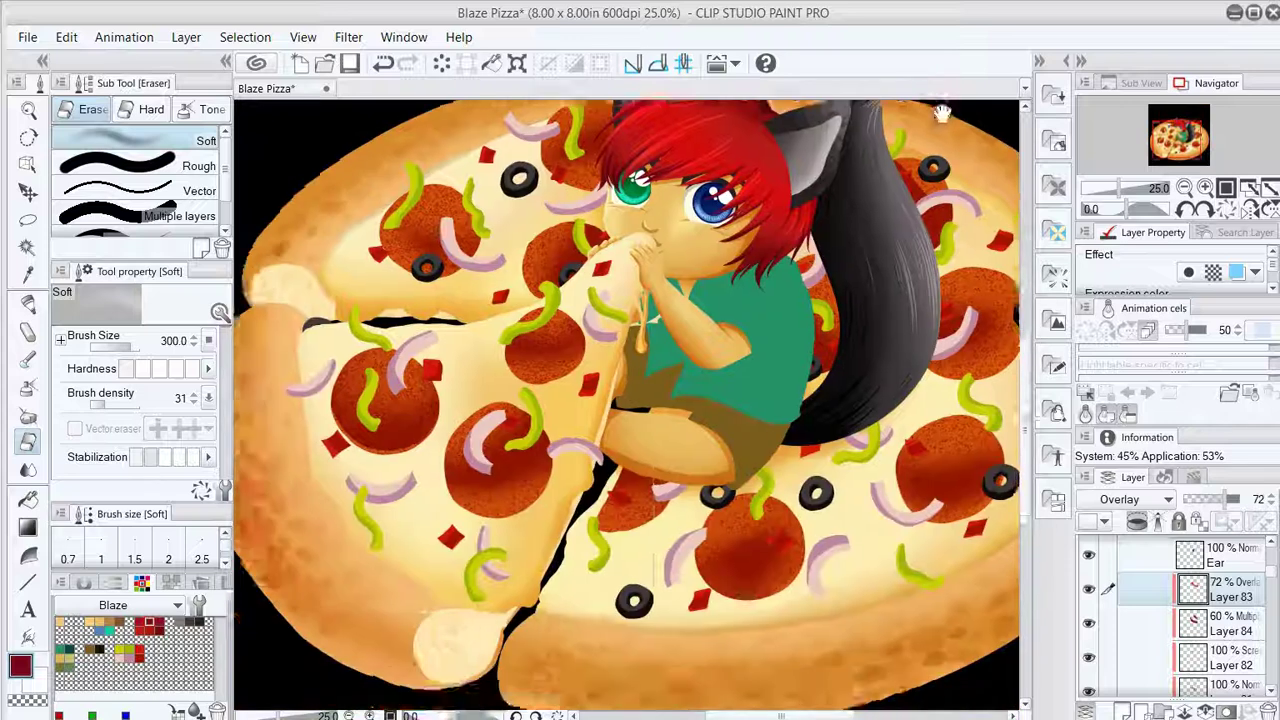
Recolor the Shorts layer brown and paint its fold shadows on the clipped Multiply layer with the Mapping pen at 27.4.
left_click(28, 163)
left_click(943, 543)
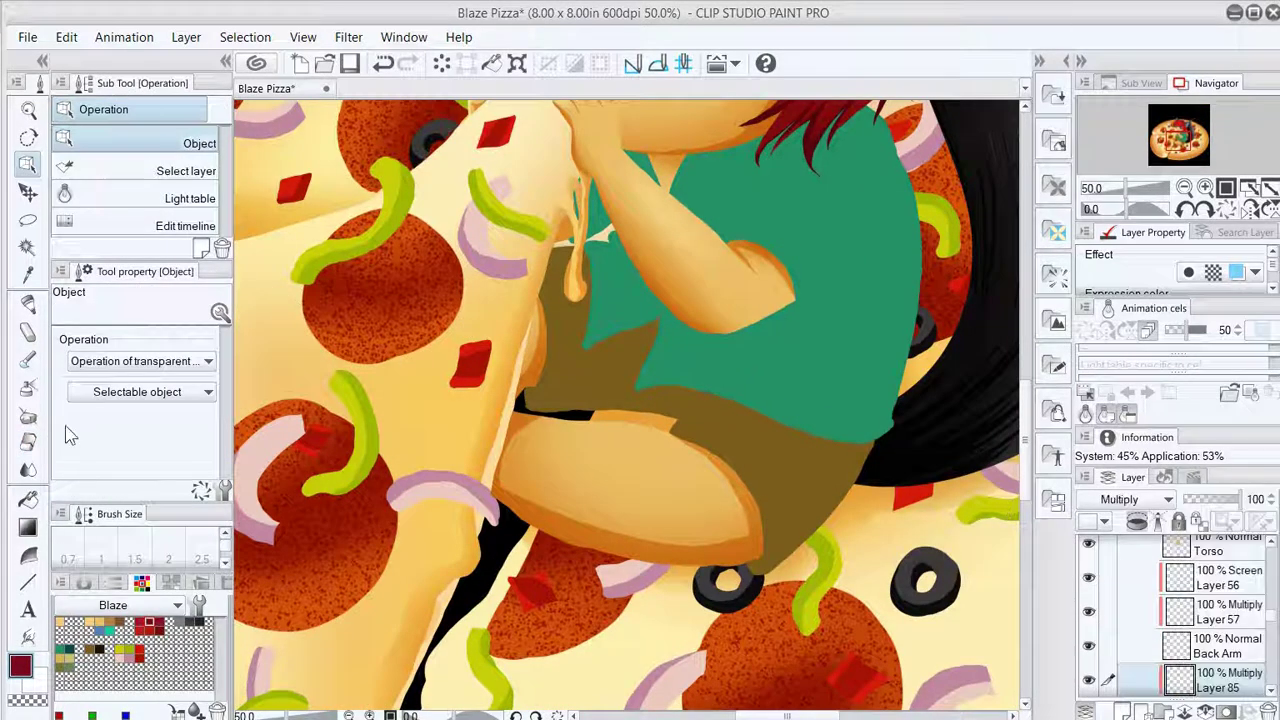
key("p")
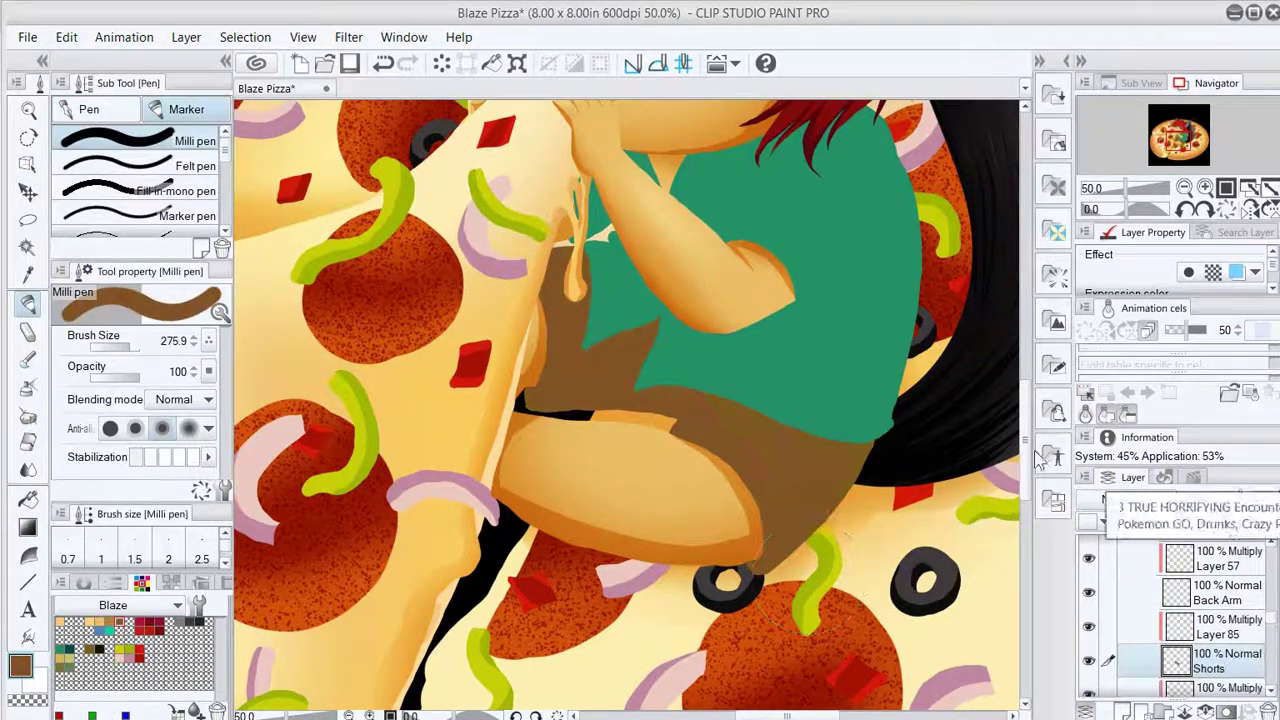
left_click(1220, 627)
left_click_drag(628, 335, 670, 415)
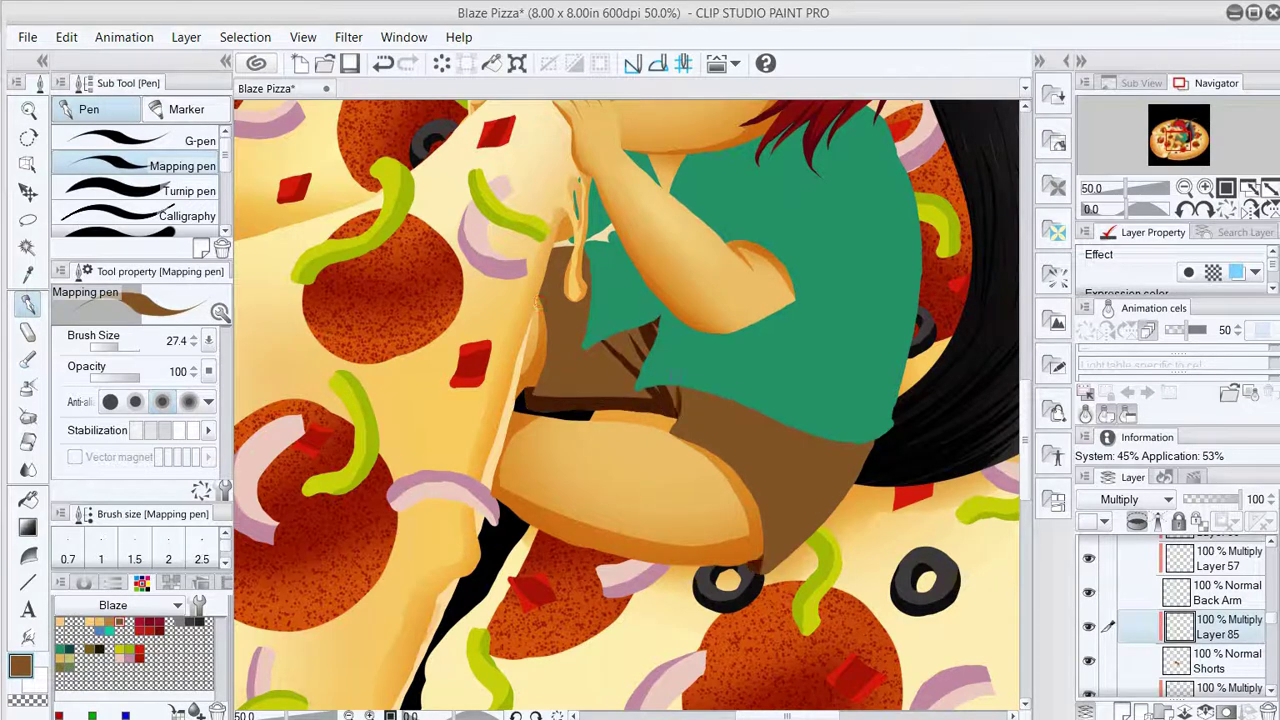
Add broad brown shading to the shorts on a second clipped Multiply layer at 62% opacity, trimming with the eraser.
left_click(1137, 521)
key("b")
mouse_move(840, 450)
left_mouse_down()
mouse_move(760, 485)
mouse_move(638, 363)
mouse_move(668, 315)
mouse_move(760, 447)
mouse_move(560, 320)
left_mouse_up()
key("e")
left_click(151, 109)
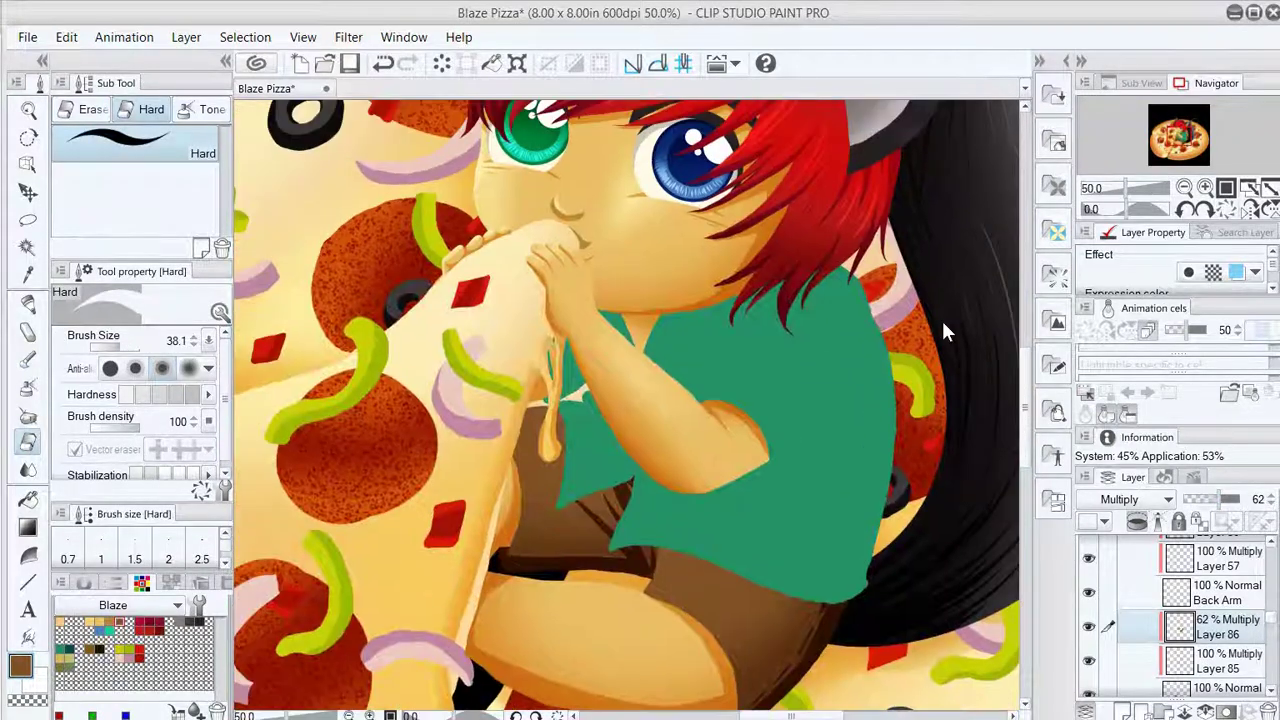
Paint tan flowers across the shirt and sleeve with the G-pen at 40, on a new clipped layer above each.
left_click(915, 455, "alt")
key("p")
key("ctrl+shift+n")
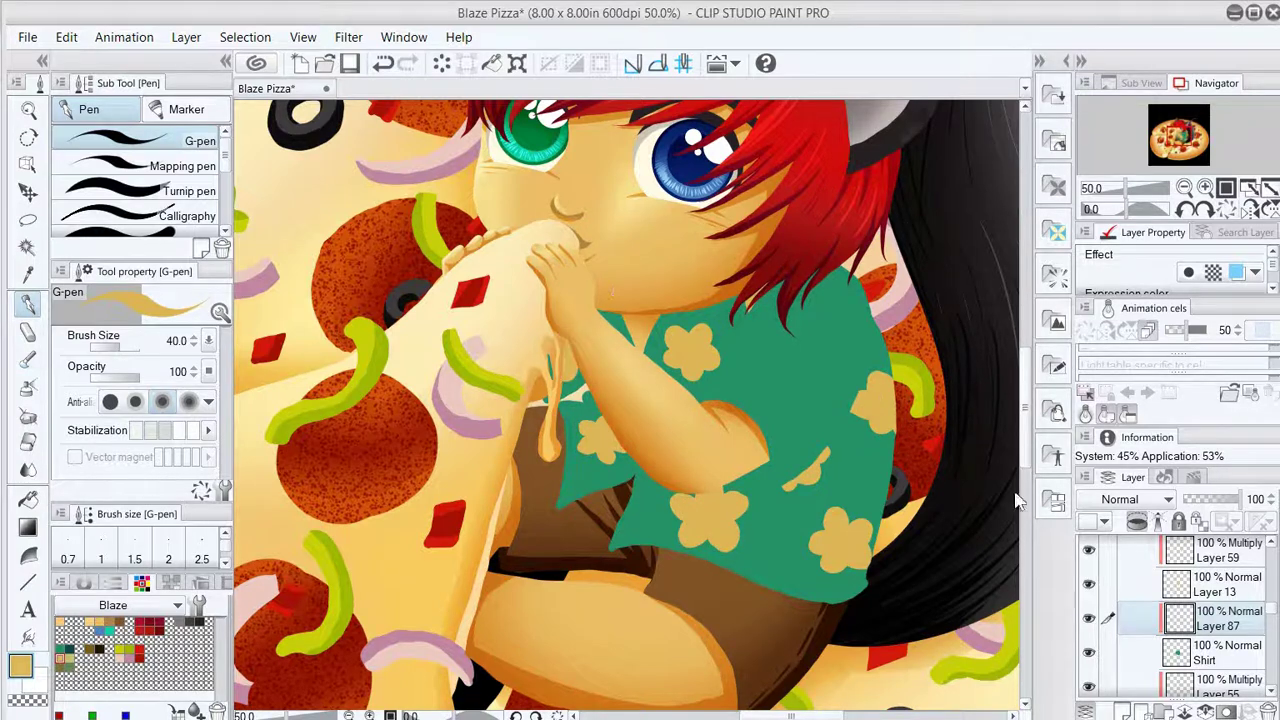
left_click(725, 373, "ctrl+shift")
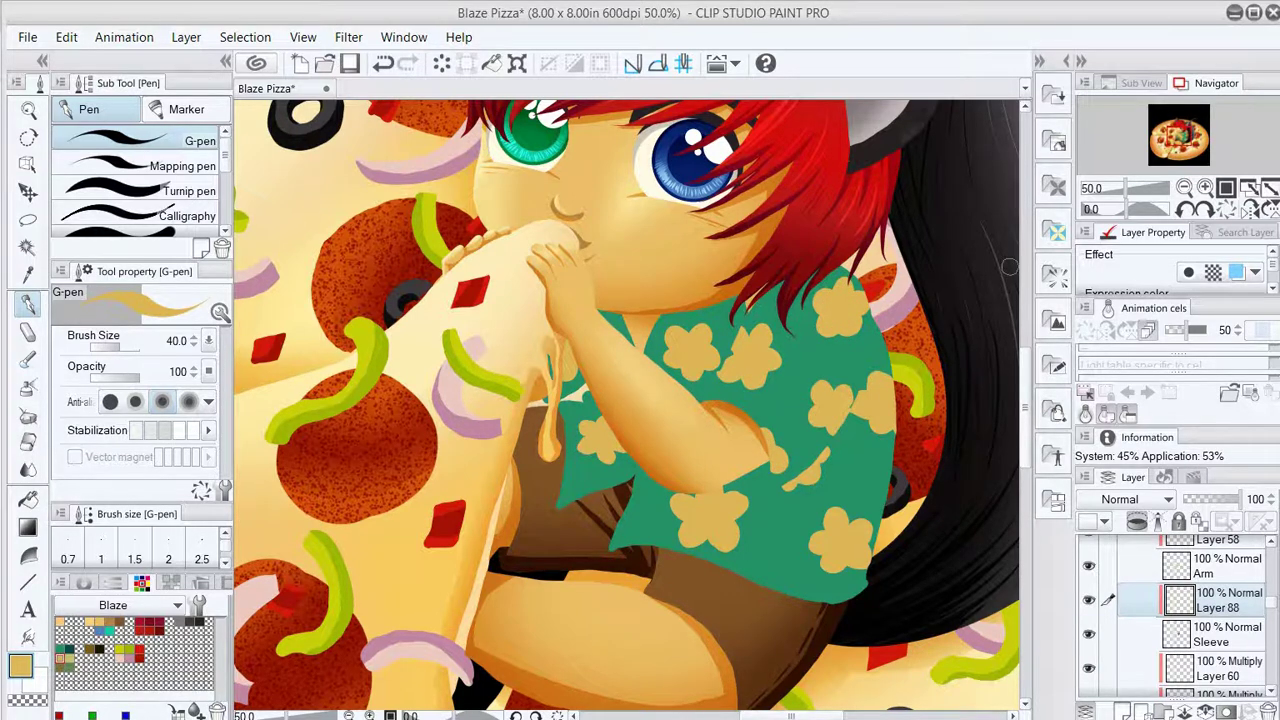
Shade the back edge of the shirt in muted green with the G-pen at 40 on a new clipped Multiply layer.
key("ctrl+0")
scroll(954, 241, "up", 5)
left_click(880, 540, "alt")
left_click(880, 540, "ctrl+shift")
left_click(1166, 499)
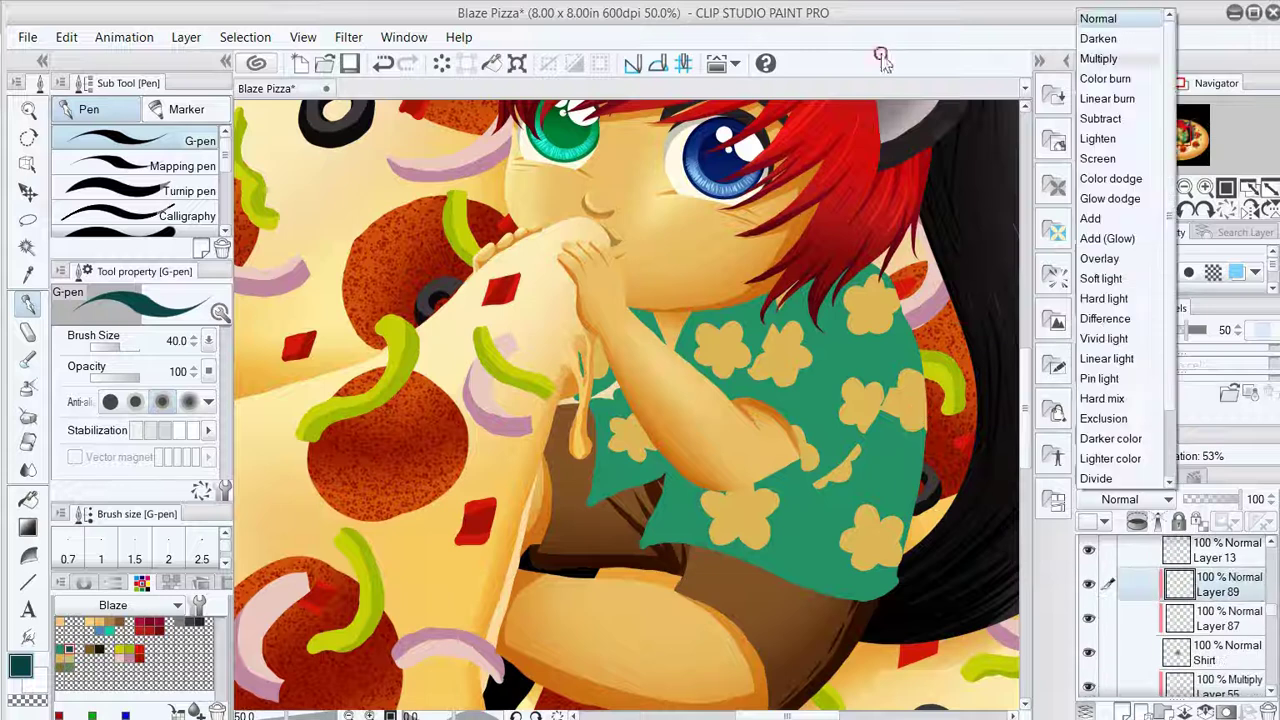
key("Return")
left_click_drag(915, 330, 895, 433)
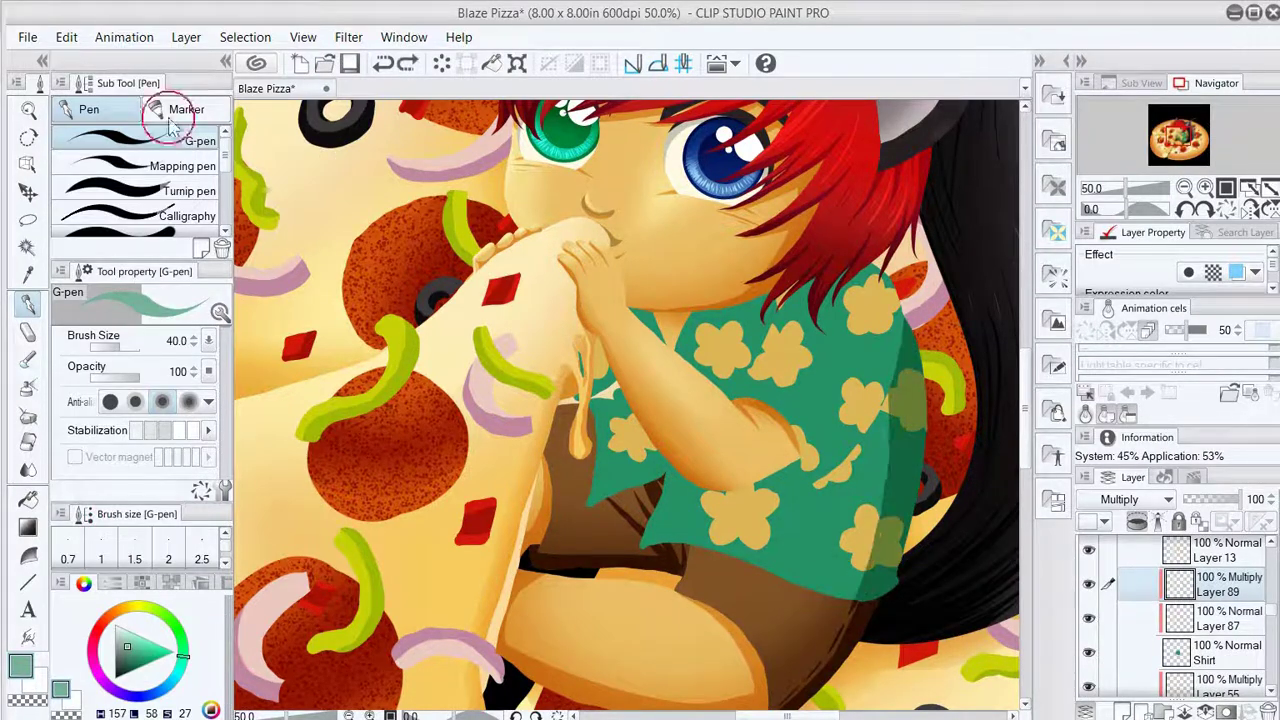
Paint fold shadows along the shirt's hem, collar and front with the Mapping pen at 53, and save the illustration.
left_click(182, 166)
key("ctrl+s")
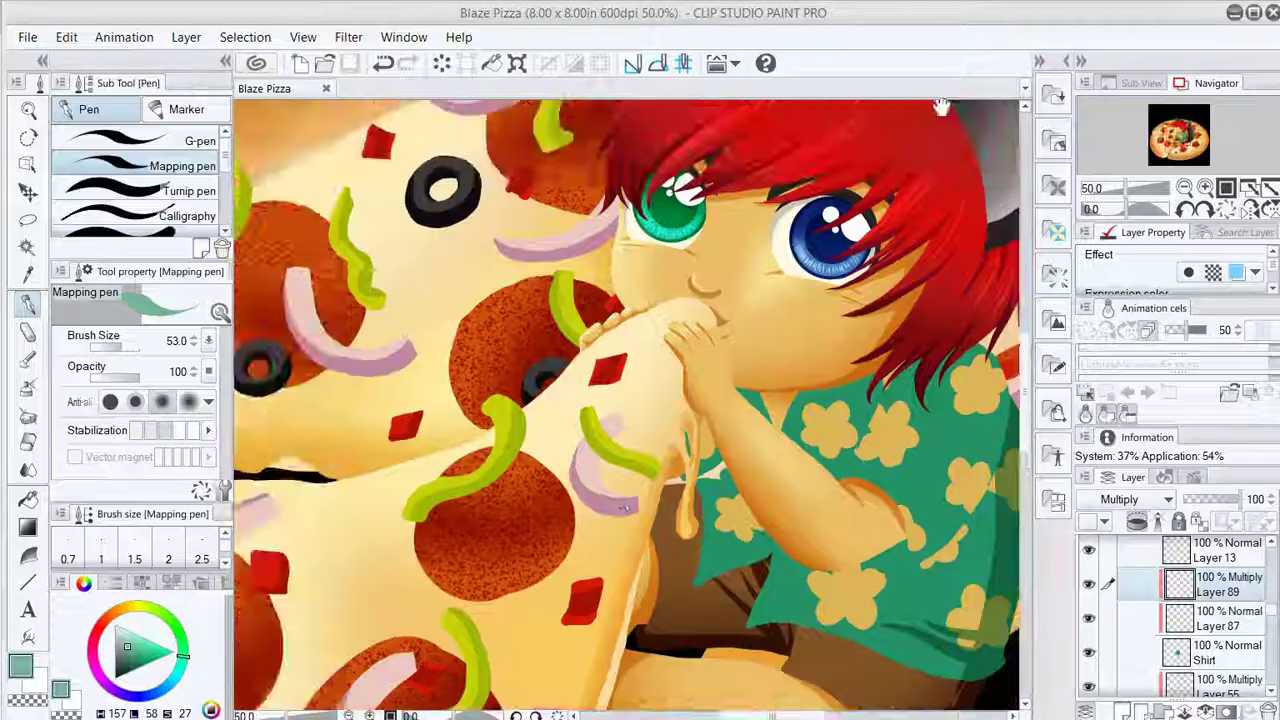
scroll(957, 477, "up", 2)
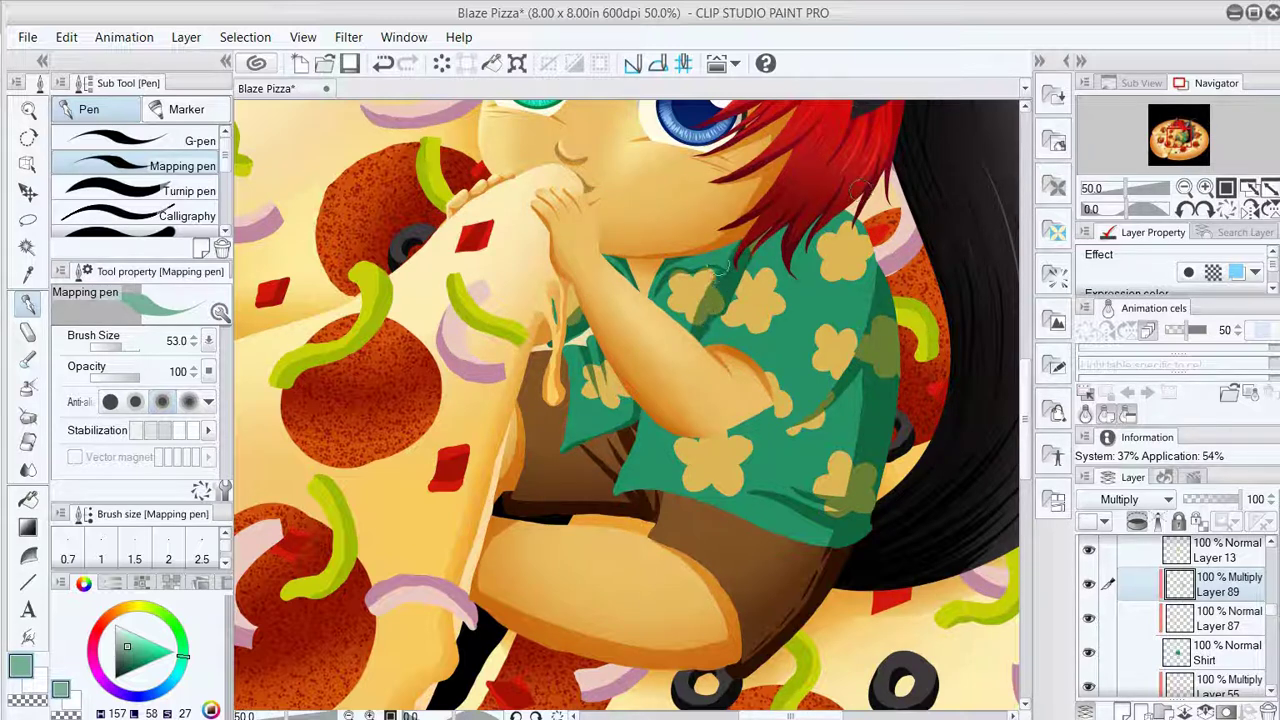
Paint the sleeve's fold shadows with the Mapping pen at 53 on a clipped Multiply layer placed above the sleeve flowers.
left_click(1137, 499)
left_click(1100, 54)
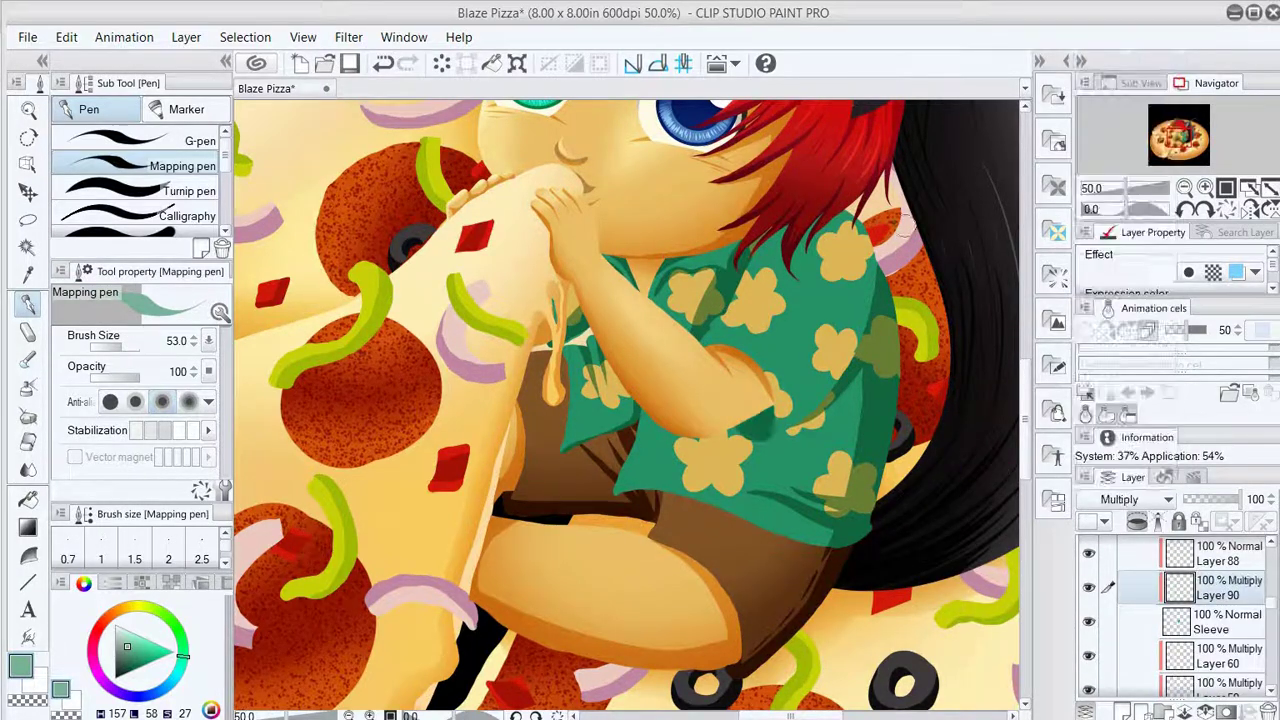
key("e")
key("p")
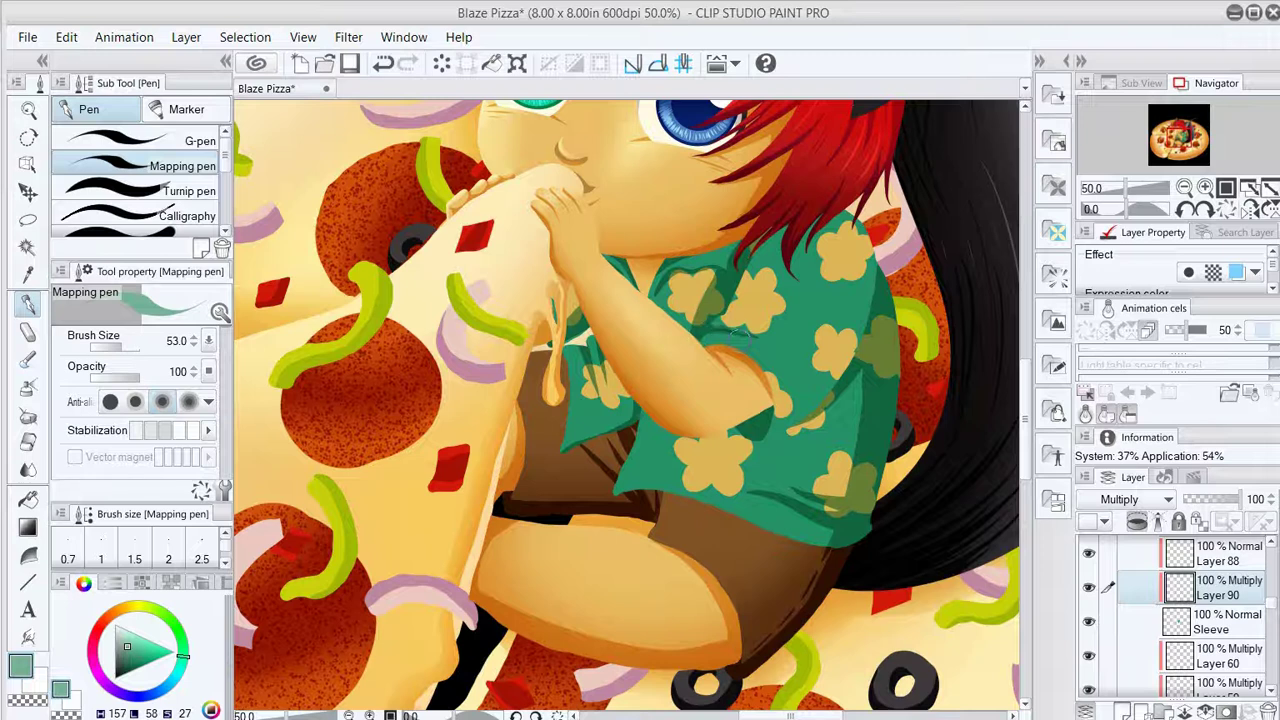
key("e")
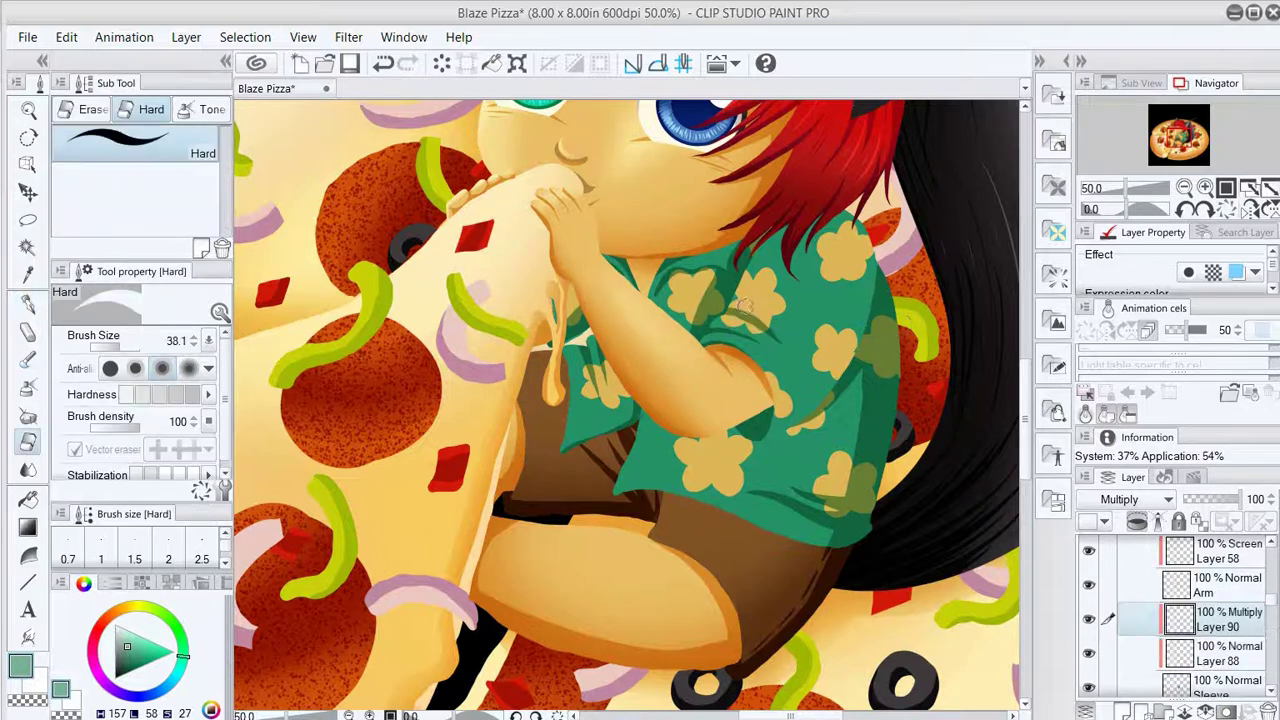
key("p")
key("ctrl+minus")
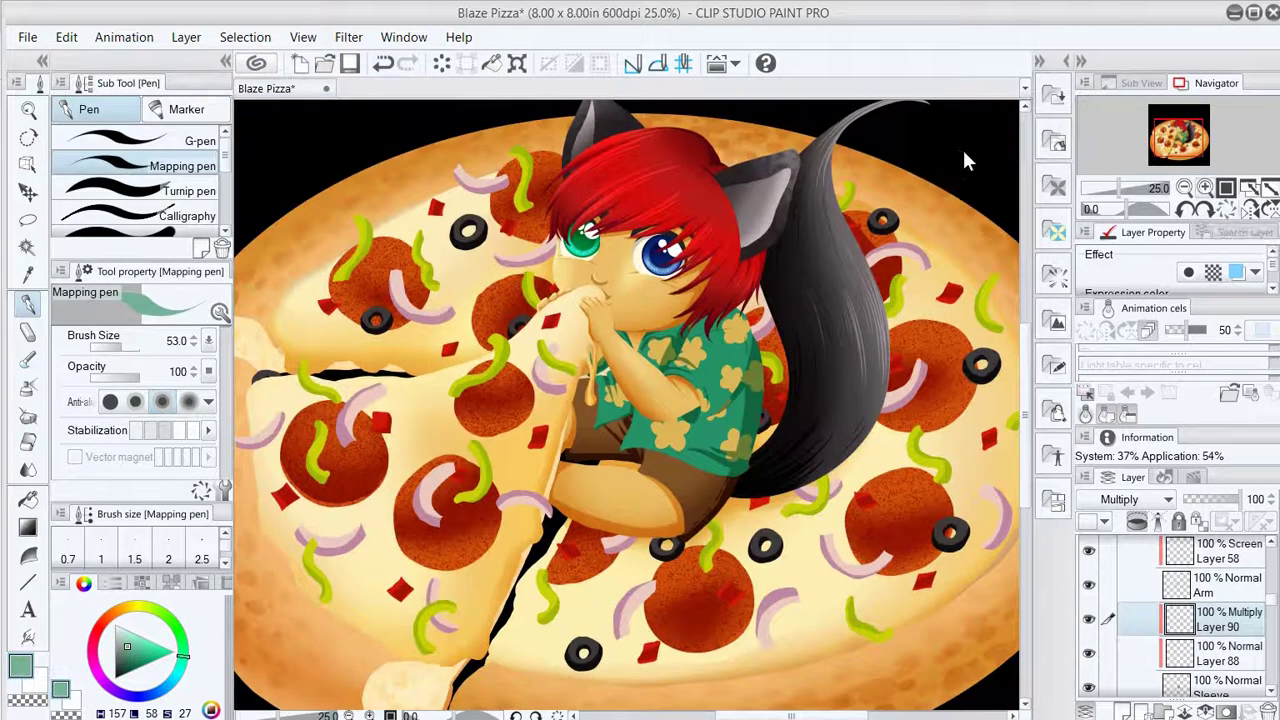
Add broad green shading to the sleeve on another clipped Multiply layer, softening it with the Soft eraser at 300.
key("ctrl+plus")
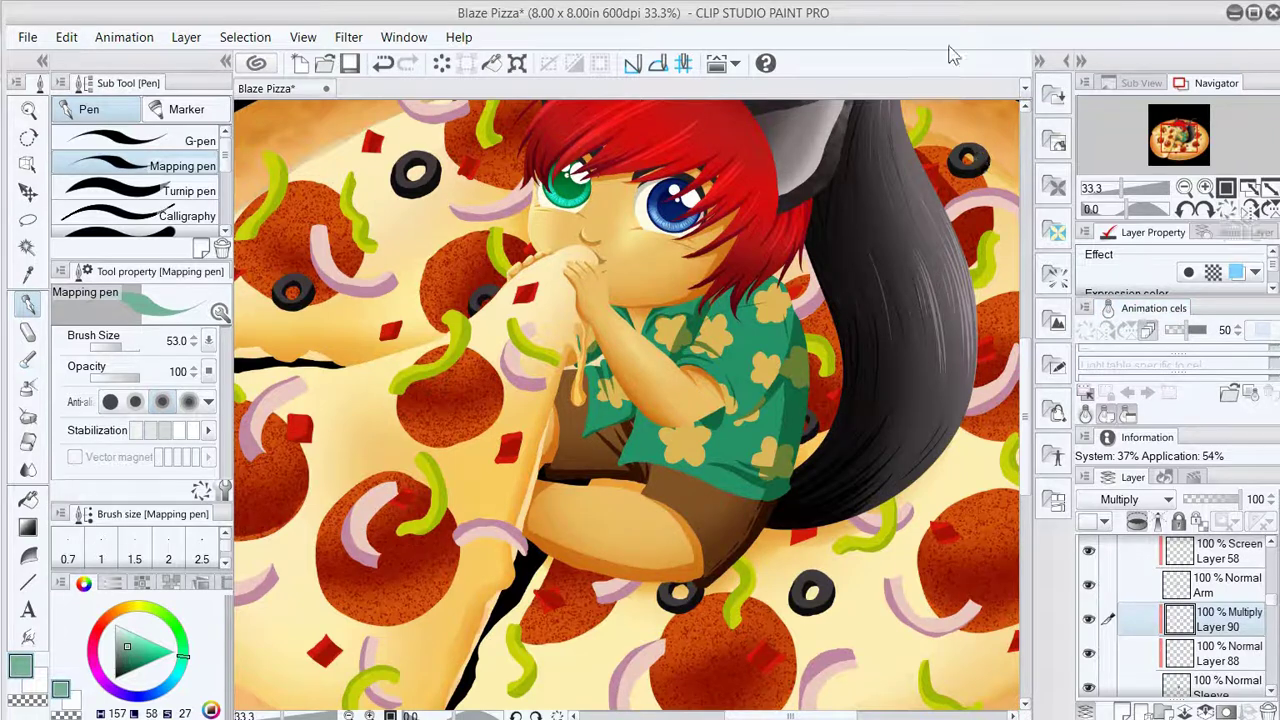
key("ctrl+plus")
key("ctrl+shift+n")
key("e")
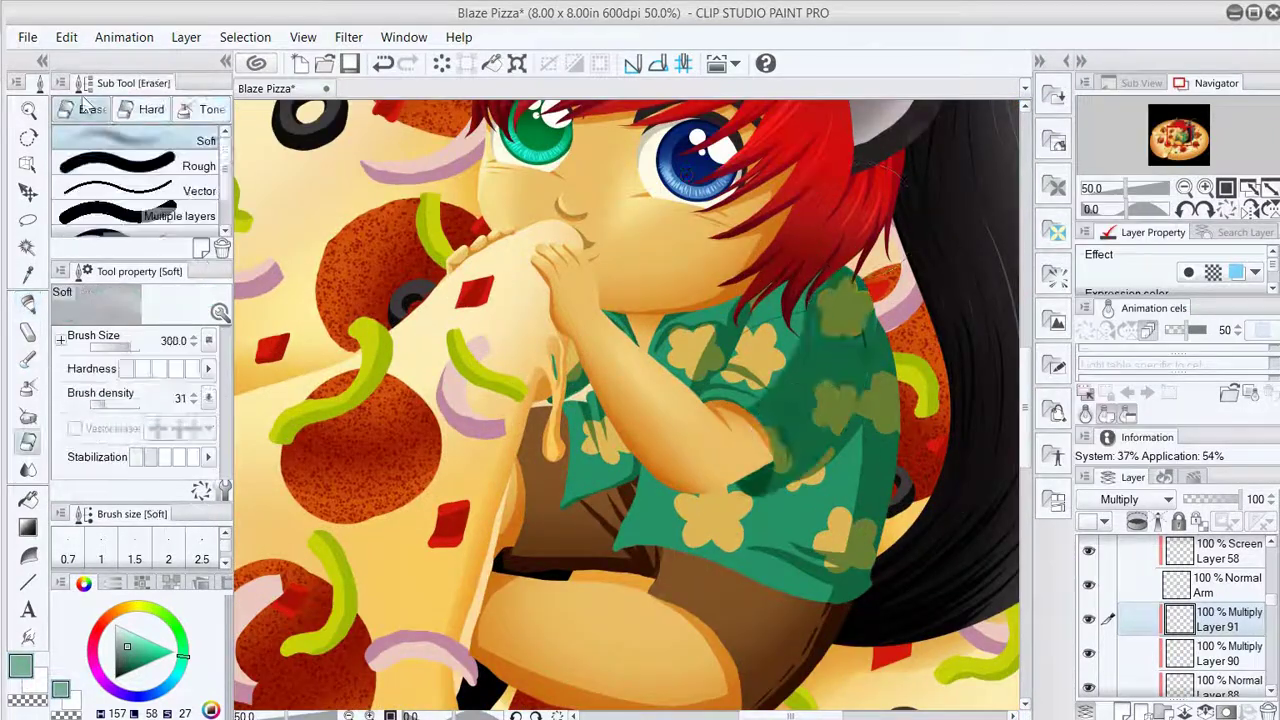
Shade the body of the shirt with the Milli pen at 275.9 on a new Multiply layer, softened with the Soft eraser at 300.
key("ctrl+shift+n")
left_click(1125, 499)
left_click(1100, 57)
key("p")
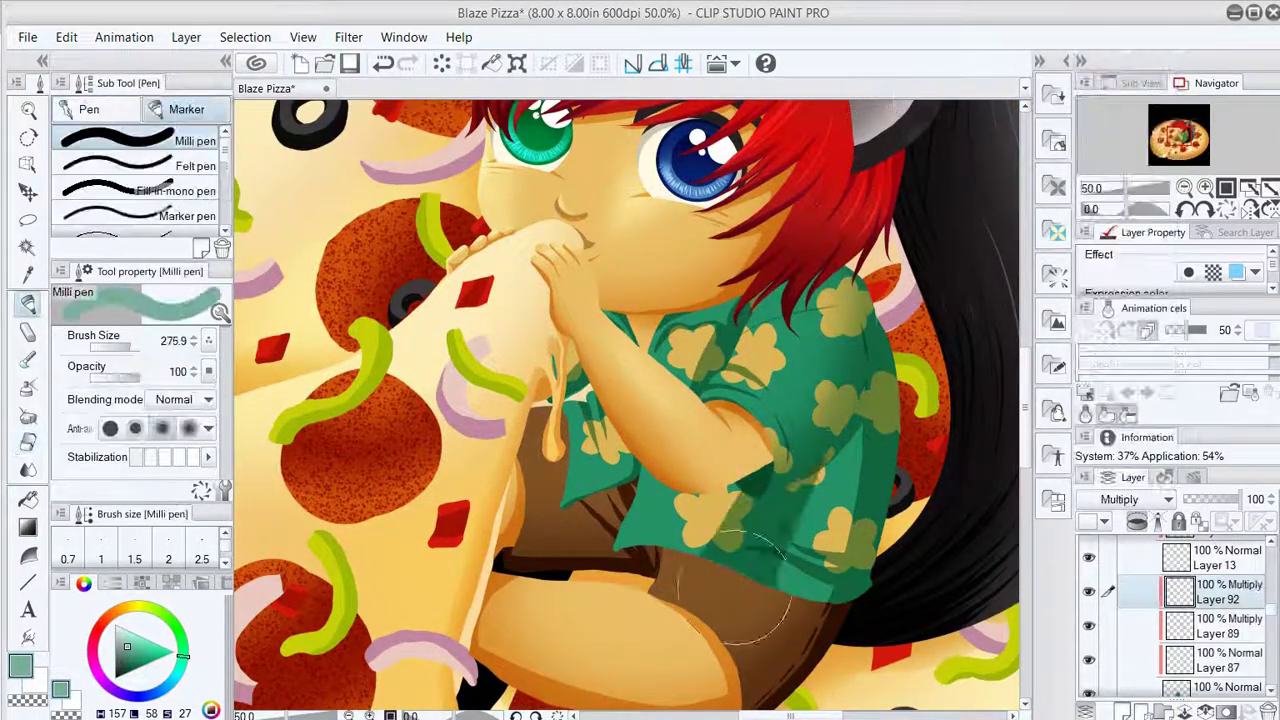
key("e")
key("alt+bracketleft")
key("alt+bracketleft")
key("alt+bracketleft")
key("alt+bracketleft")
key("alt+bracketleft")
key("alt+bracketleft")
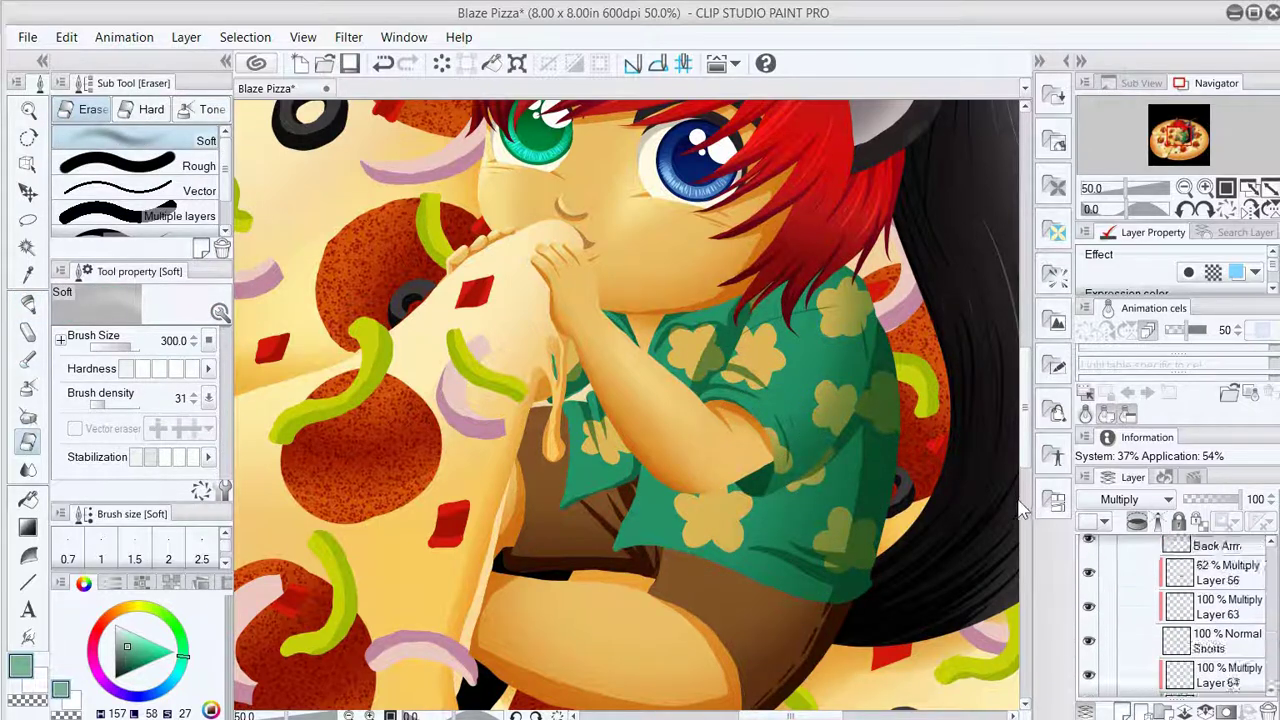
key("alt+bracketright")
key("alt+bracketright")
key("alt+bracketright")
Deepen the shadows on the shirt's collar and front panels with the Mapping pen at 53, blending them with the Soft eraser.
key("p")
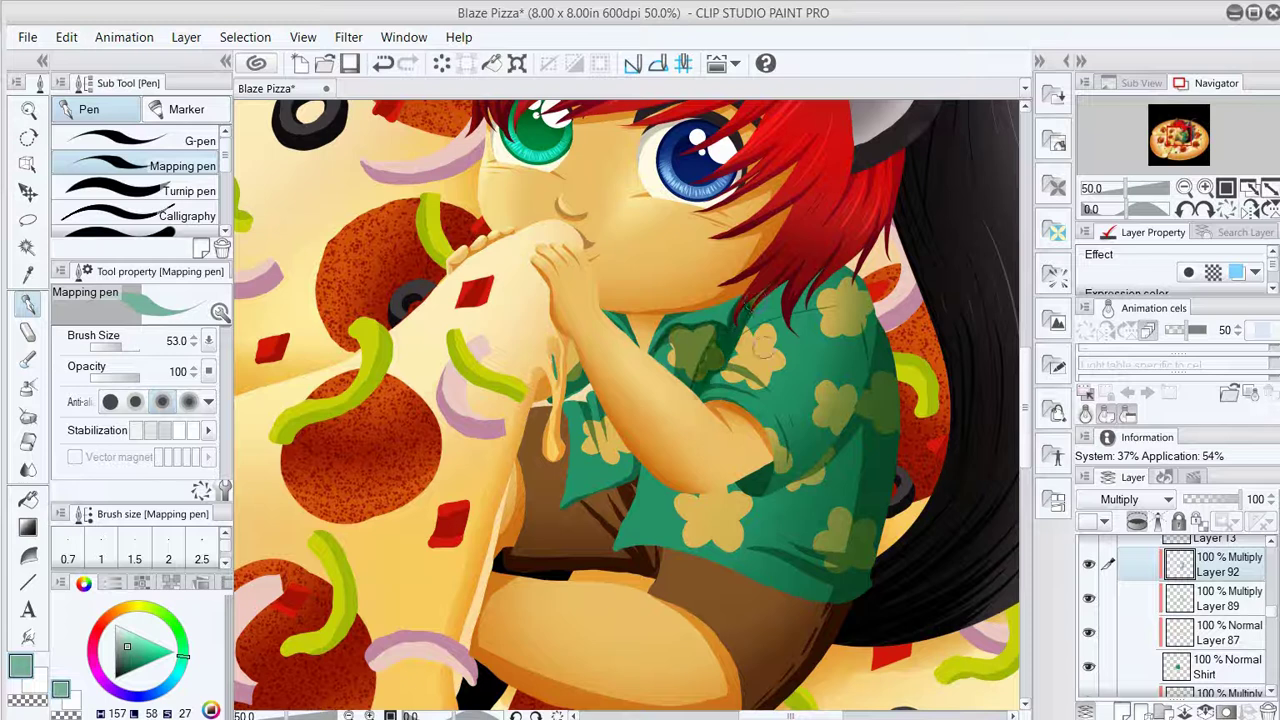
key("e")
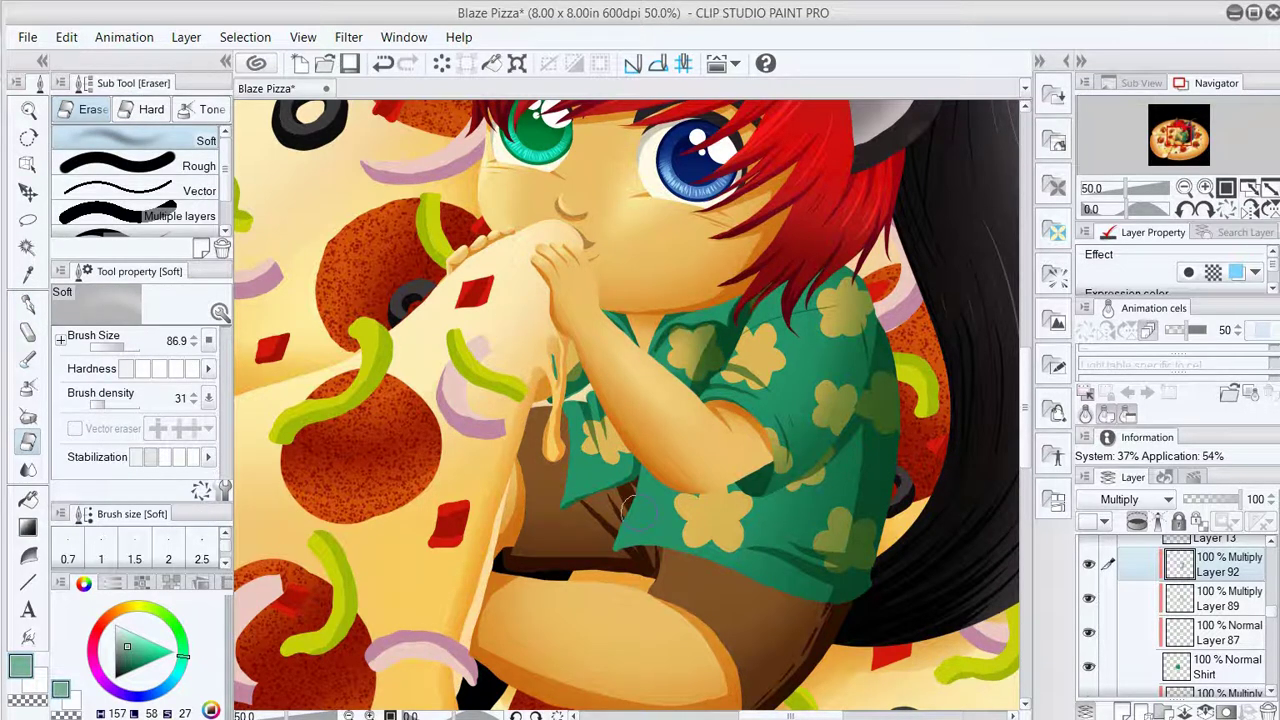
left_click_drag(63, 342, 120, 346)
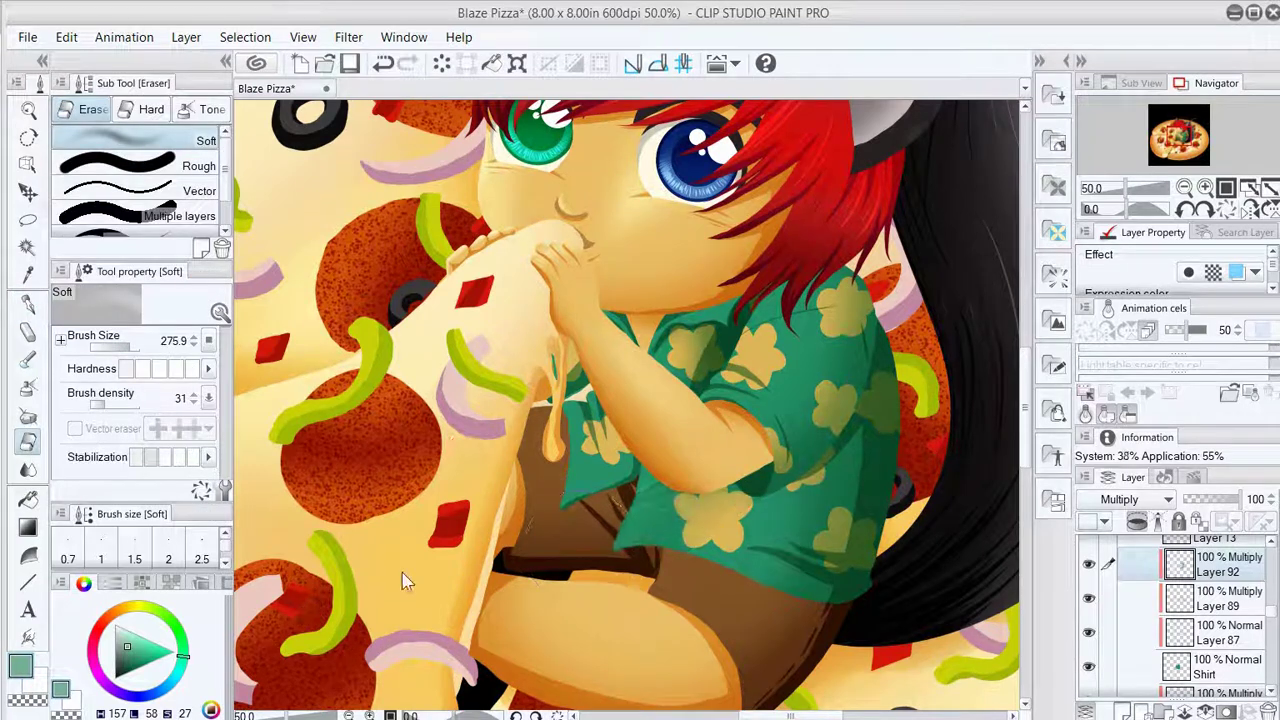
key("p")
key("e")
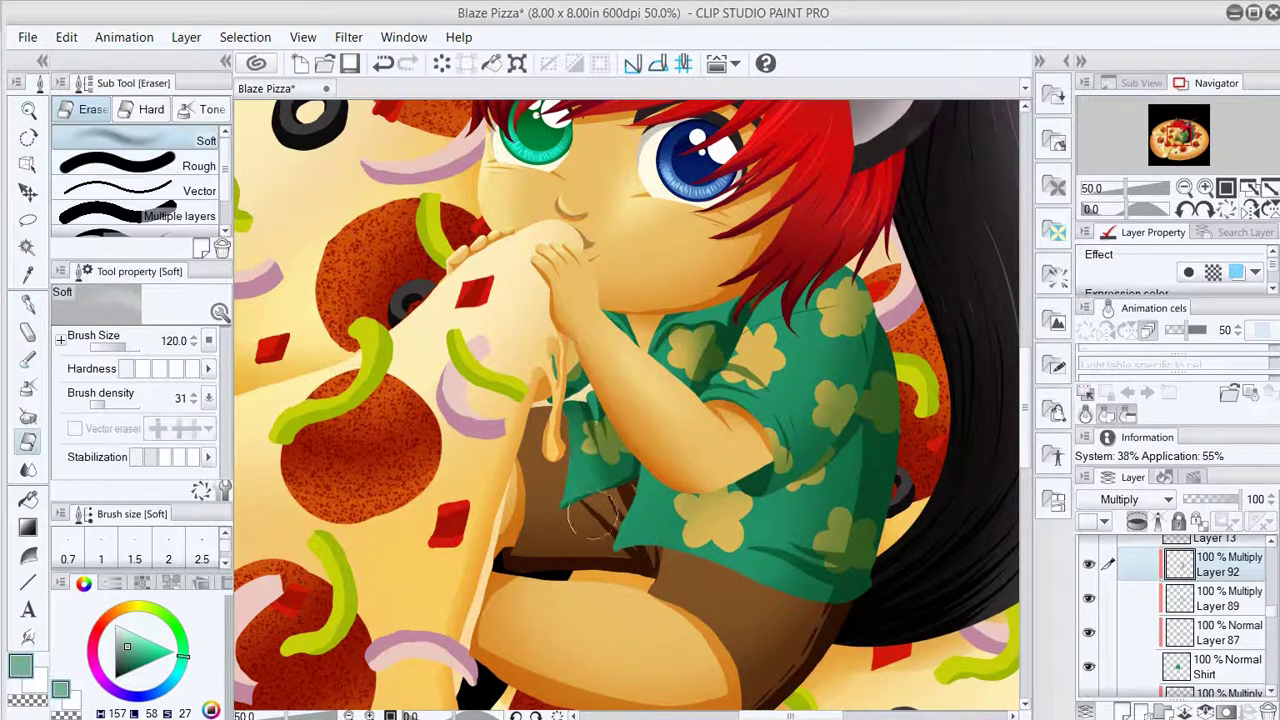
Try a copy of the shirt's flower layer set to Screen above the shirt shading.
scroll(966, 157, "down", 3)
scroll(867, 465, "up", 1)
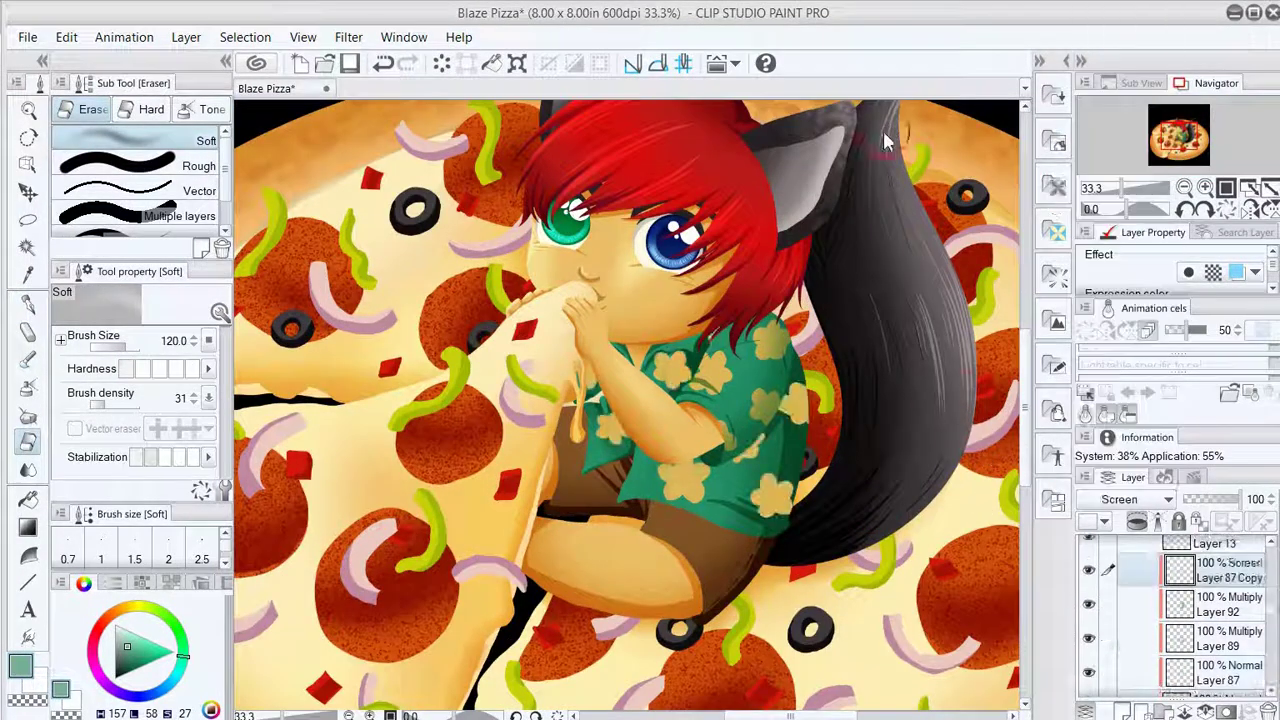
key("ctrl+z")
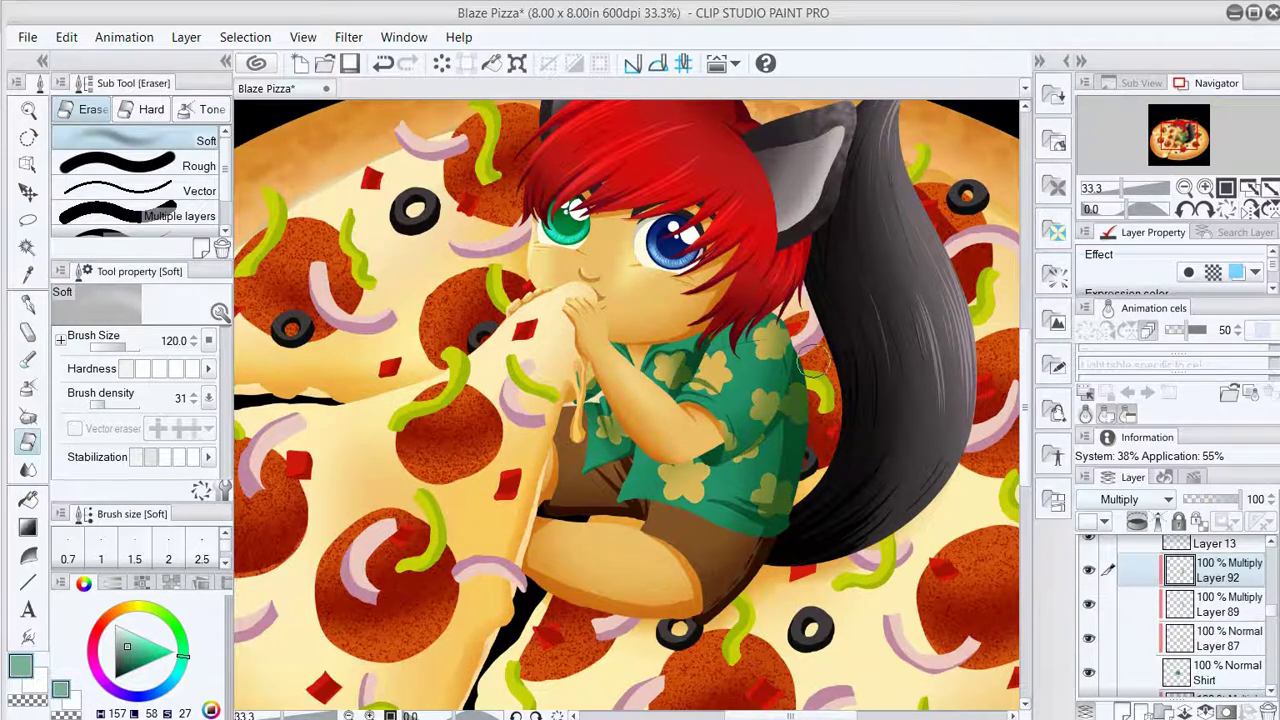
Save the illustration with the finished shirt shading.
scroll(939, 172, "down", 1)
key("ctrl+s")
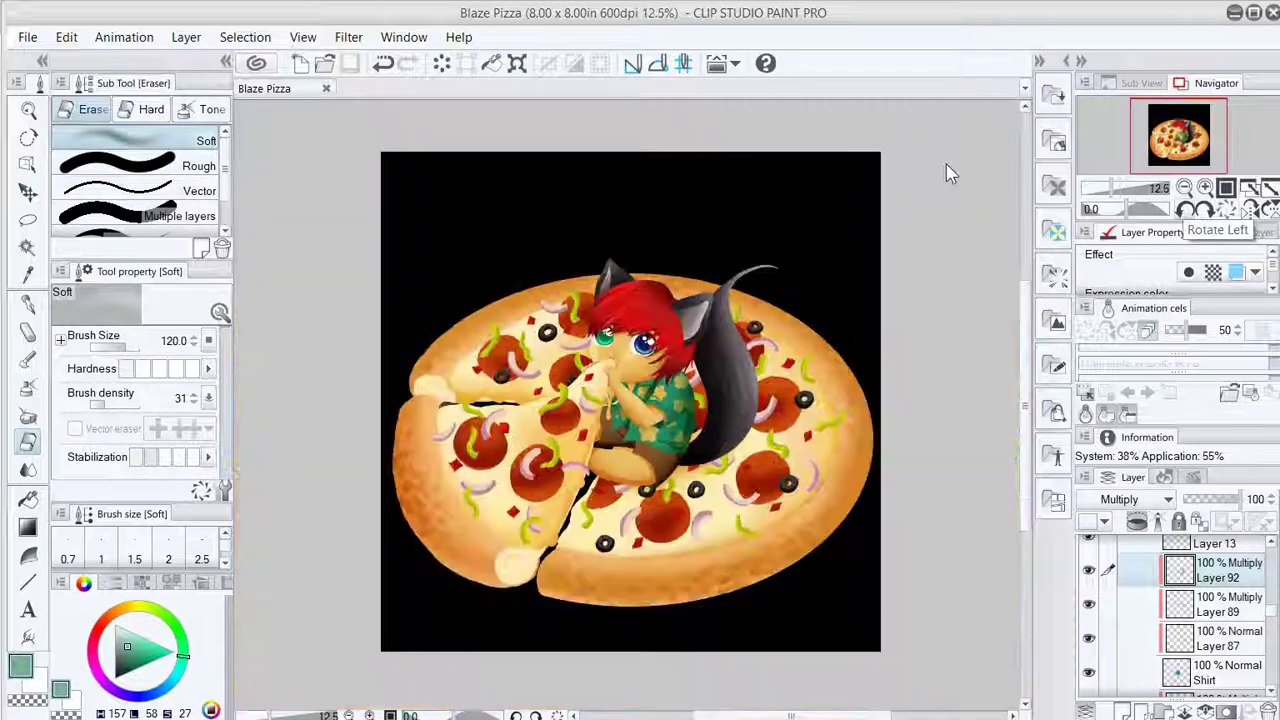
scroll(946, 168, "down", 3)
scroll(931, 169, "up", 3)
Shade the onion slices in pink on a new clipped Multiply layer, softening the shading with the Soft eraser at 629.9.
key("o")
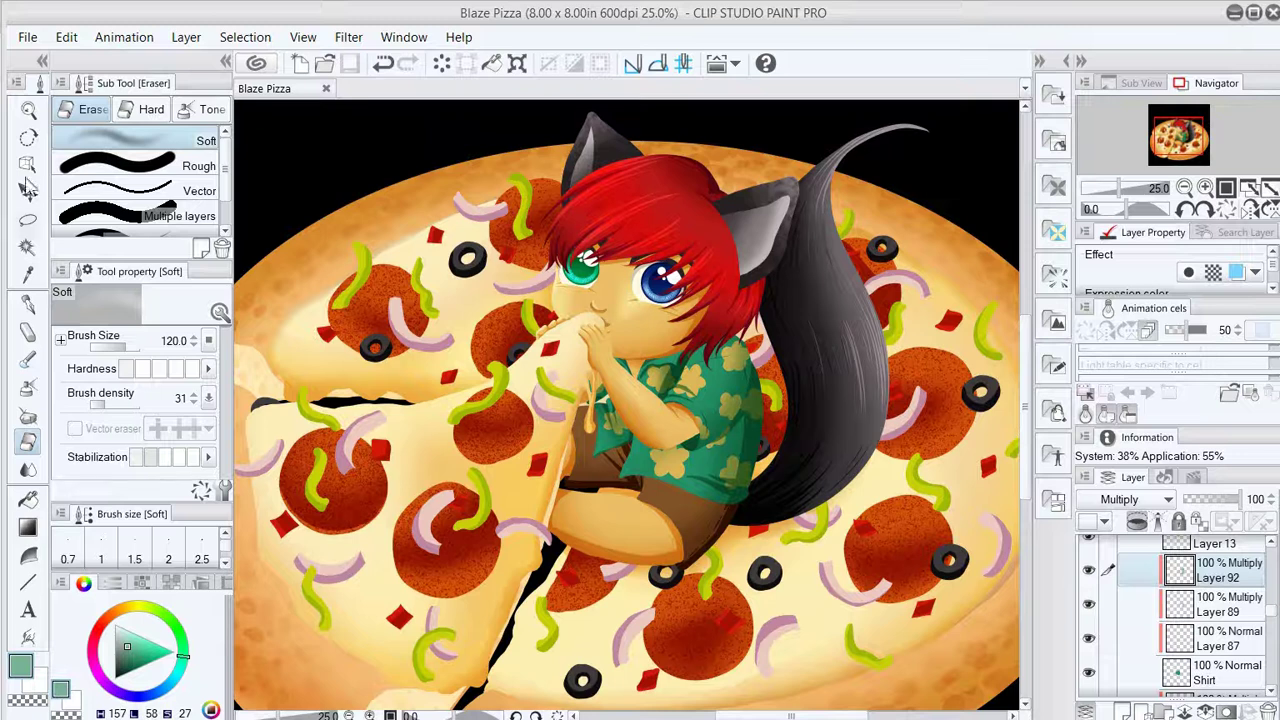
left_click(1020, 518)
key("ctrl+shift+n")
key("p")
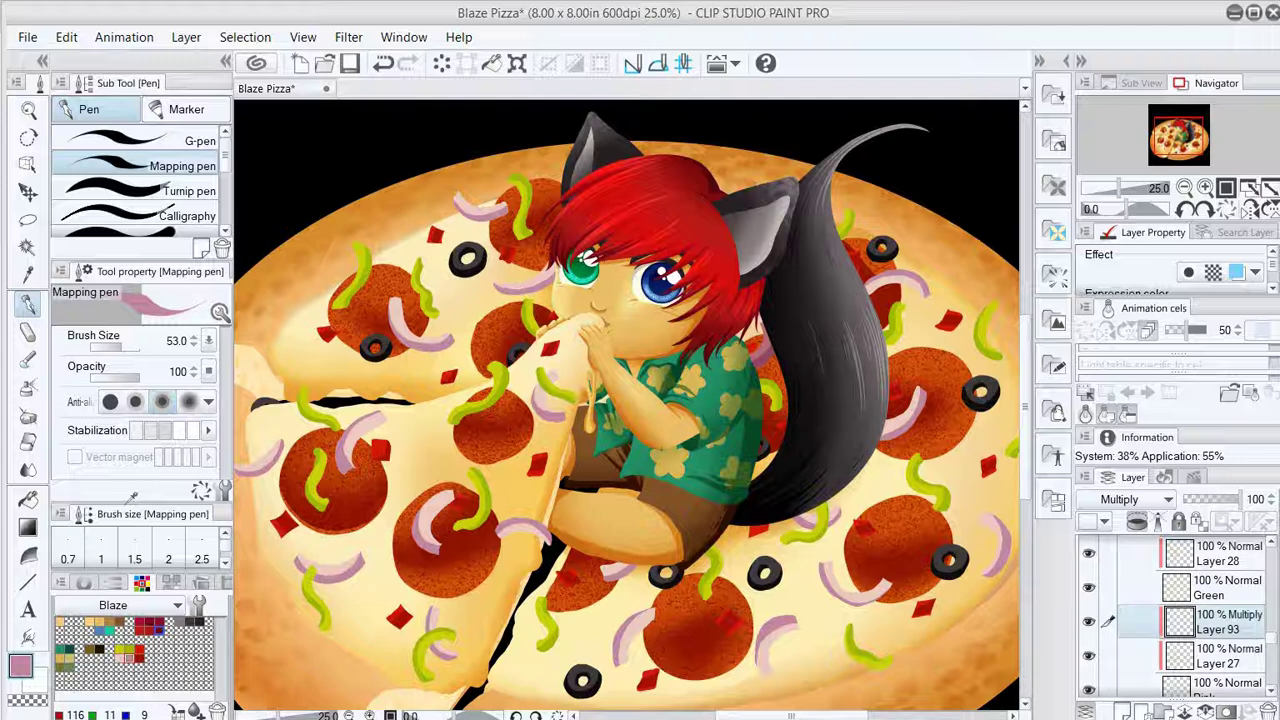
key("b")
key("e")
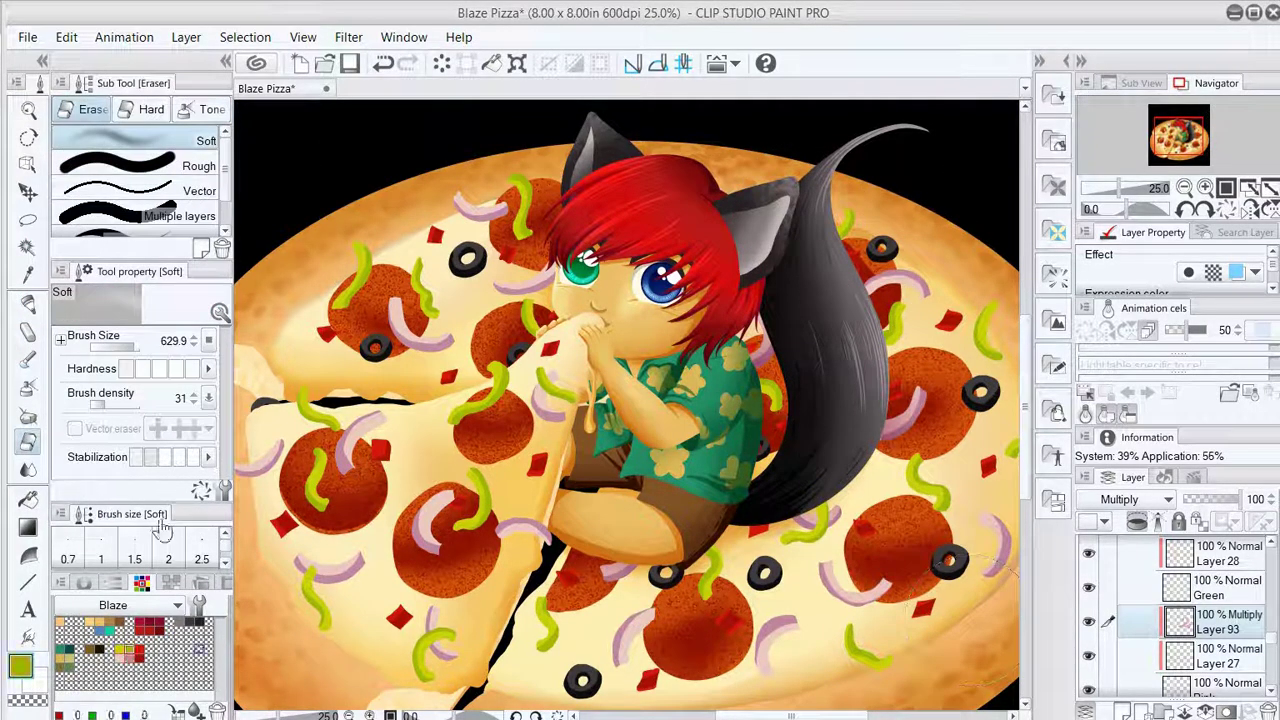
Shade the green pepper strips in green and the red pieces in dark red on separate Multiply layers, softened with the Soft eraser at 629.9.
key("ctrl+shift+n")
key("p")
key("e")
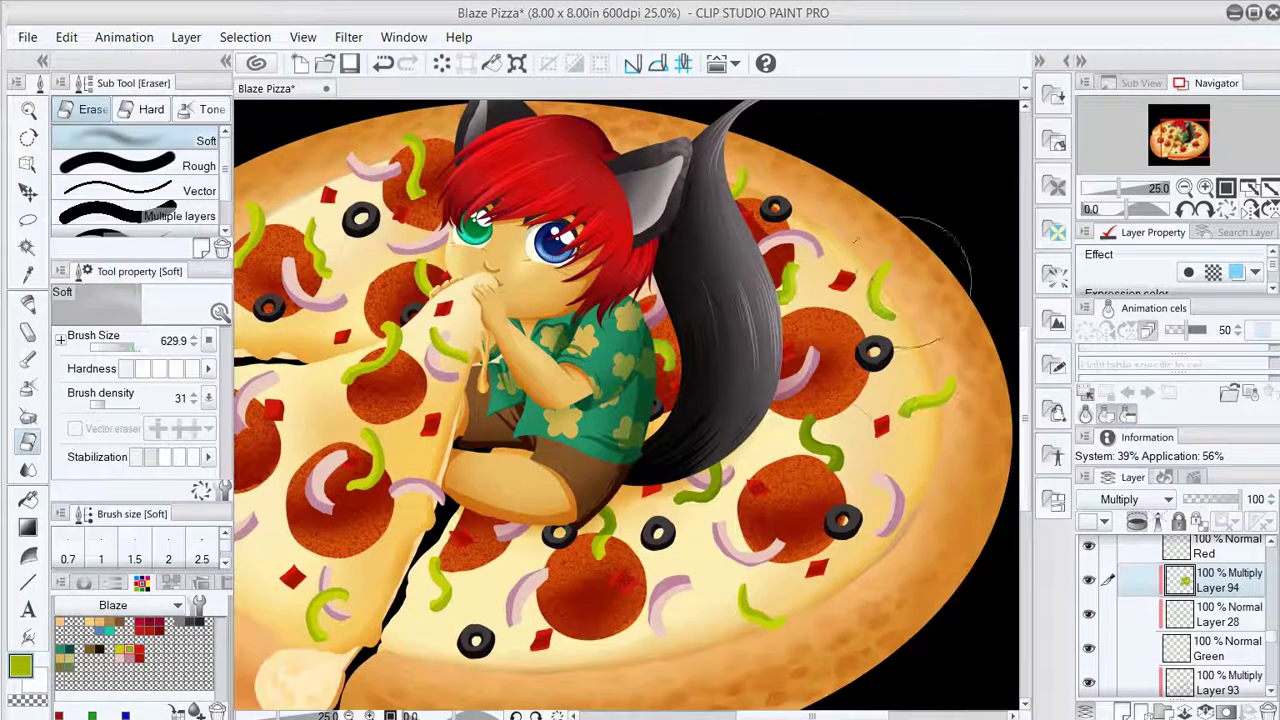
key("ctrl+shift+n")
key("p")
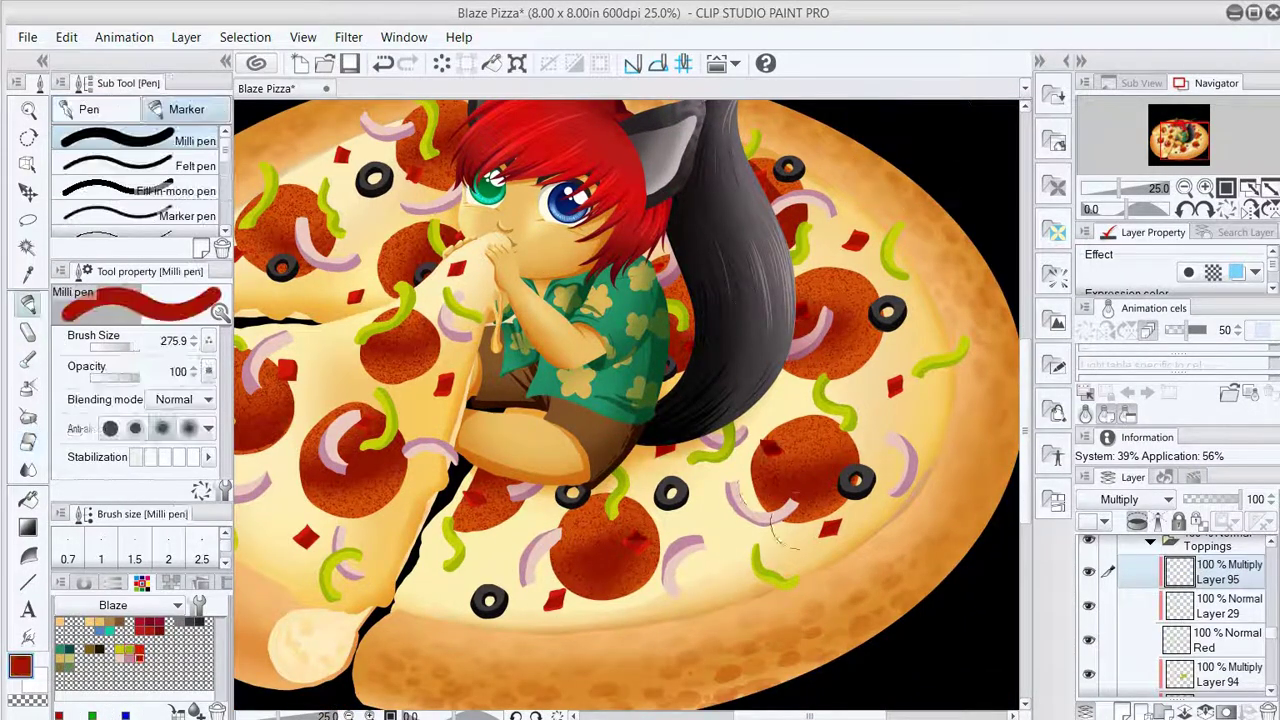
key("e")
Shade the olives in dark grey on a new clipped Multiply layer, softening with the Soft eraser at 629.9.
key("ctrl+shift+n")
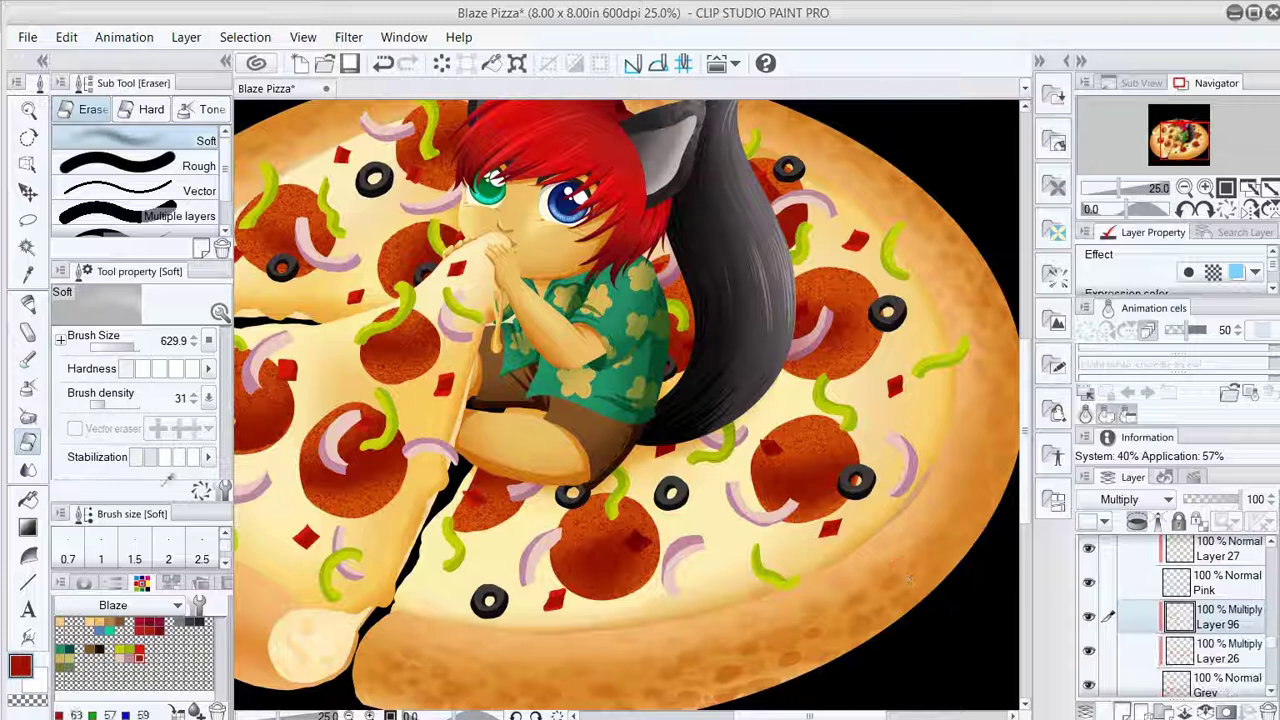
key("p")
key("e")
Shade the pepperoni slices in red on a new clipped Multiply layer, softening the shading with the Soft eraser.
key("ctrl+shift+n")
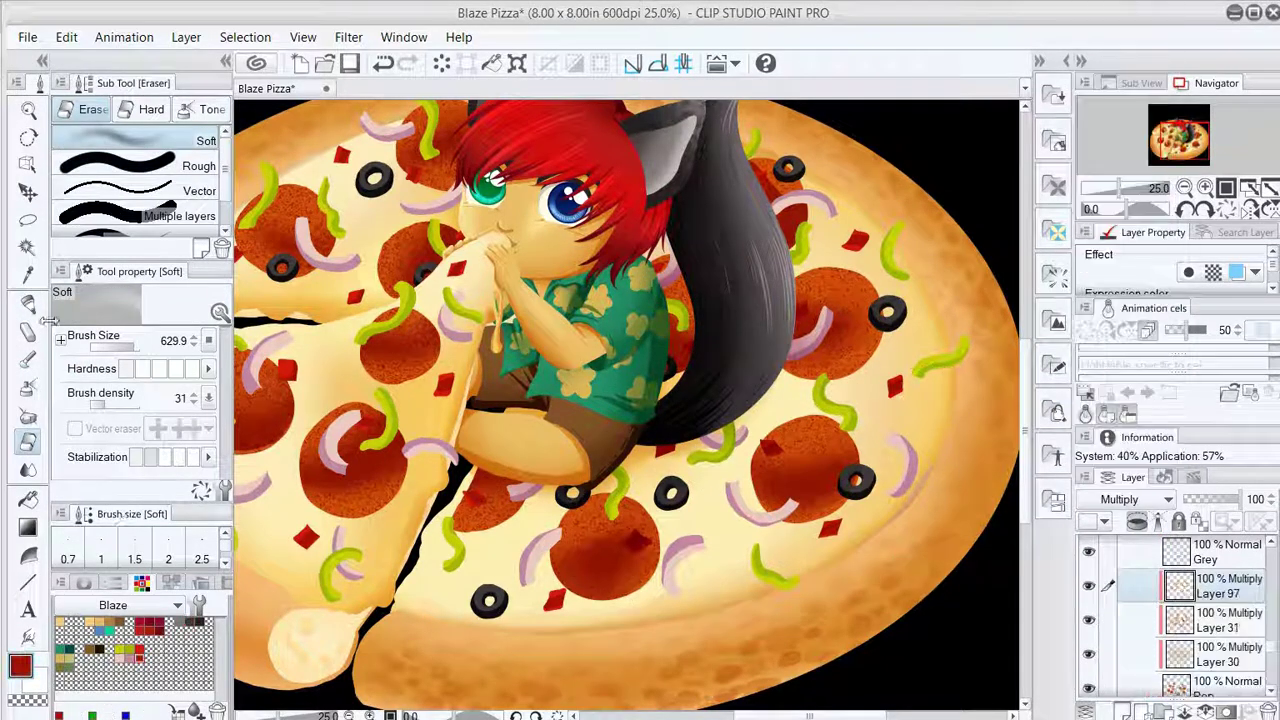
key("p")
mouse_move(827, 300)
left_mouse_down()
mouse_move(800, 460)
mouse_move(845, 455)
mouse_move(800, 470)
mouse_move(640, 590)
left_mouse_up()
key("e")
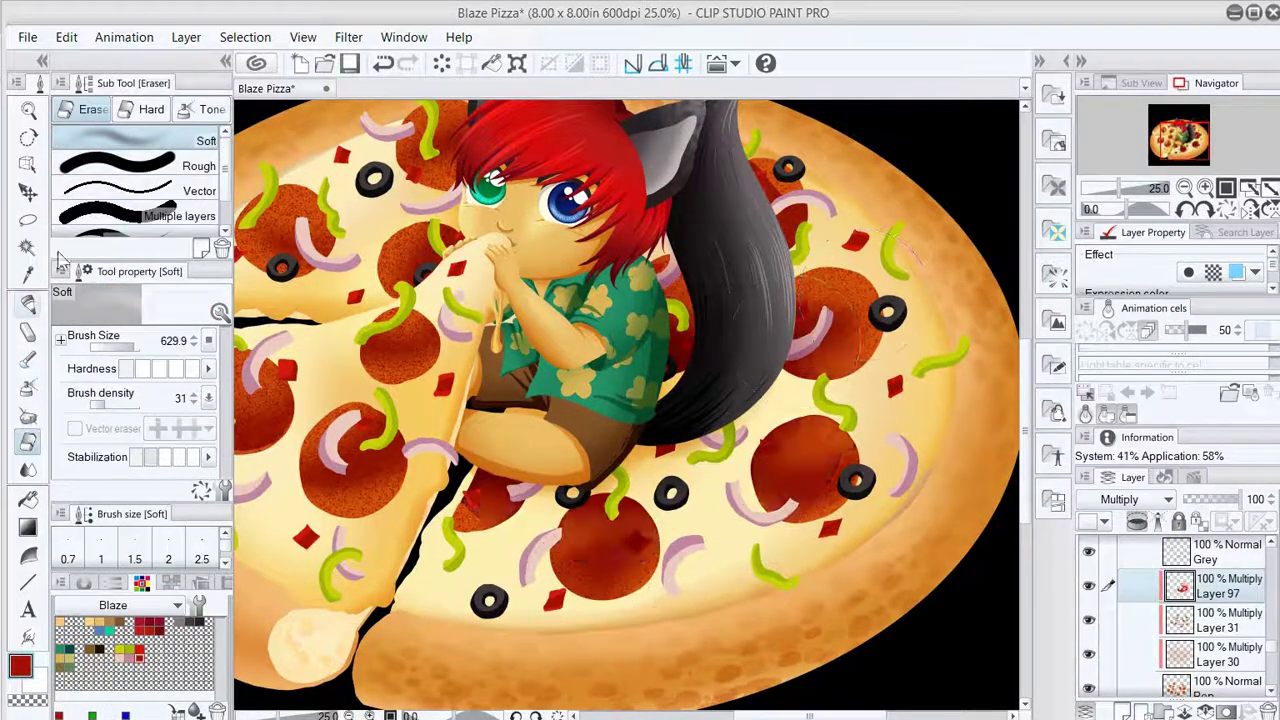
key("p")
key("e")
Touch up the pepperoni's existing Multiply layer (Layer 31) with the Soft eraser at 234, and save the illustration.
left_click(1225, 620)
scroll(920, 200, "down", 2)
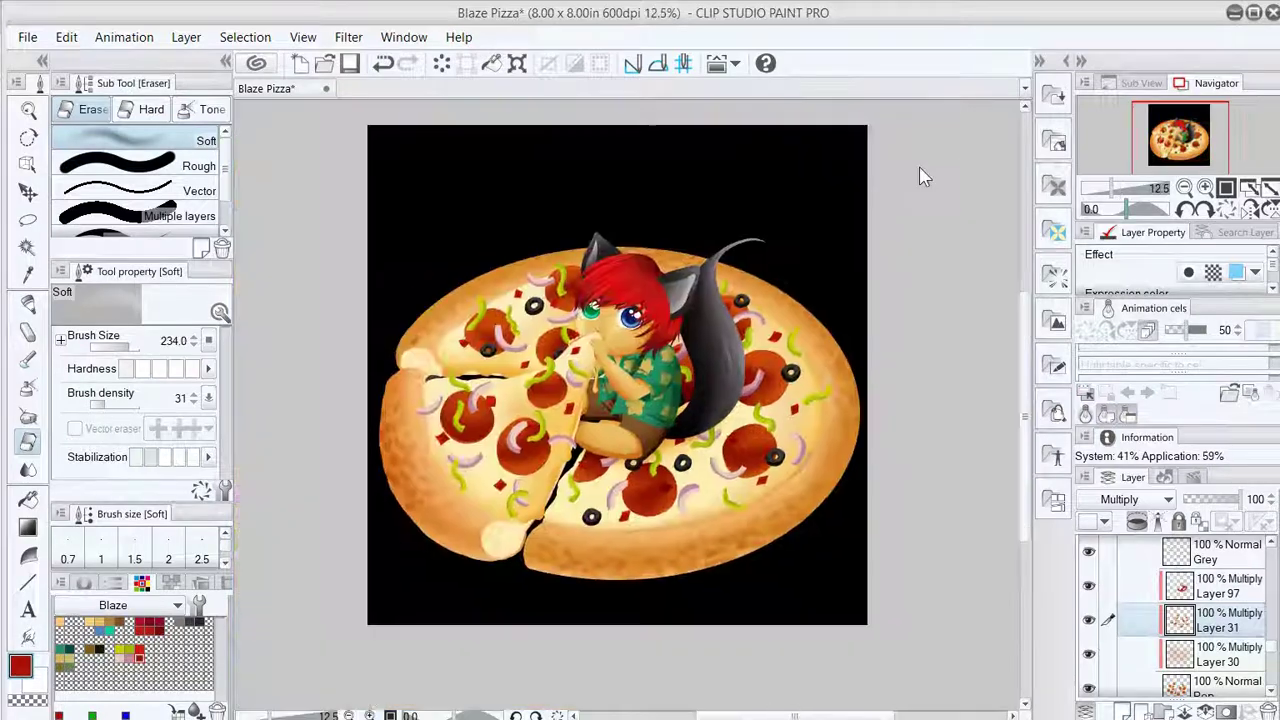
key("ctrl+s")
scroll(1020, 520, "up", 2)
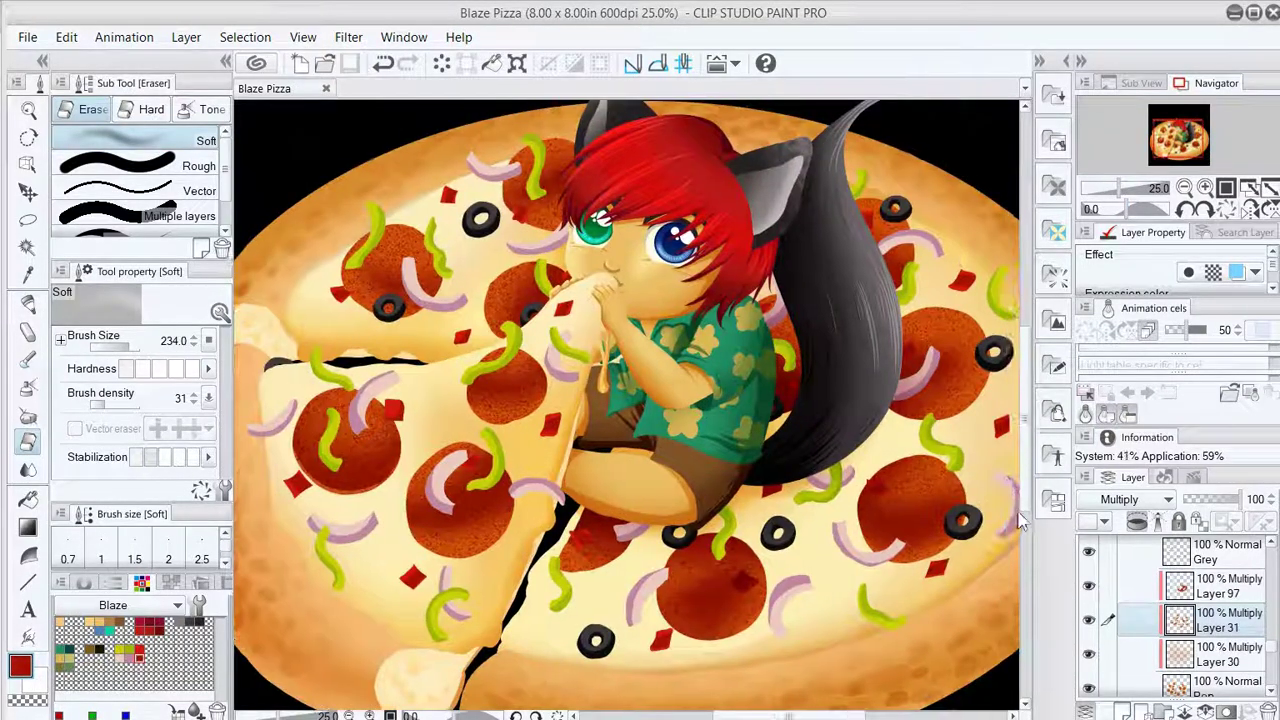
Highlight the onion slices in pale pink with the Milli pen at 275.9 on a new clipped Screen layer, softening with the Soft eraser at 234.
key("ctrl+shift+n")
left_click(1135, 499)
key("p")
left_click_drag(405, 265, 440, 300)
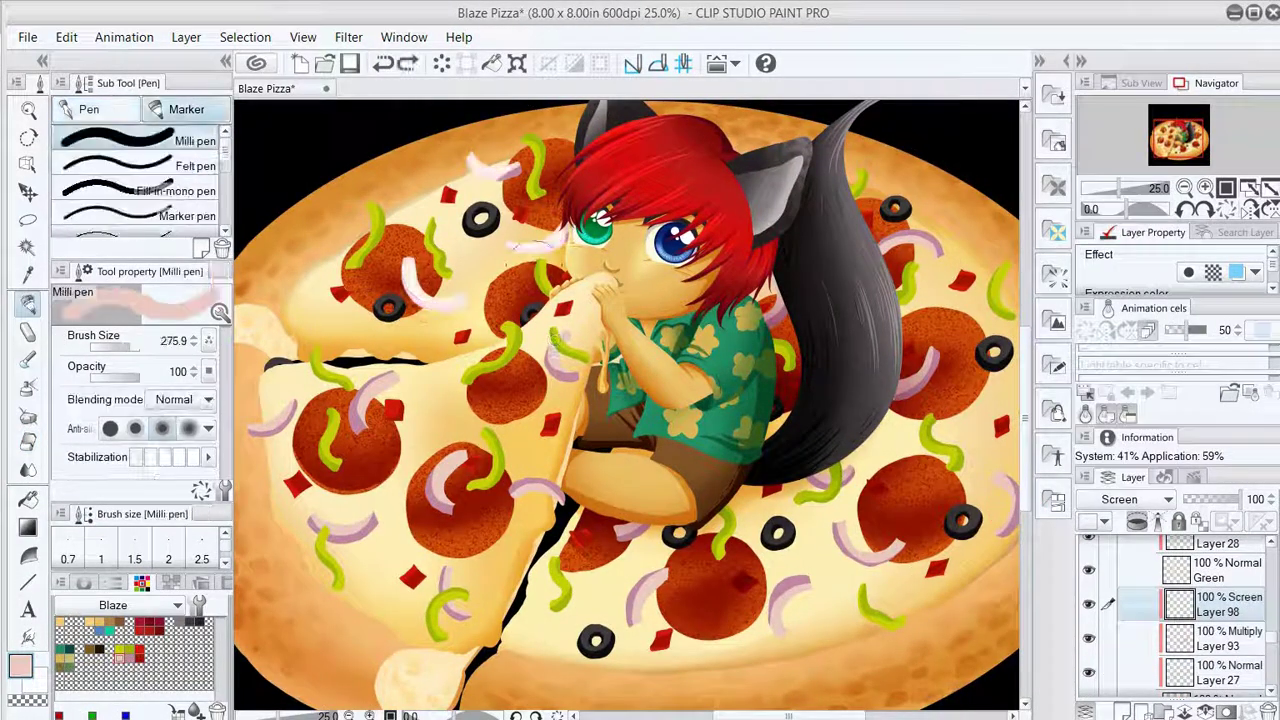
key("e")
key("p")
key("e")
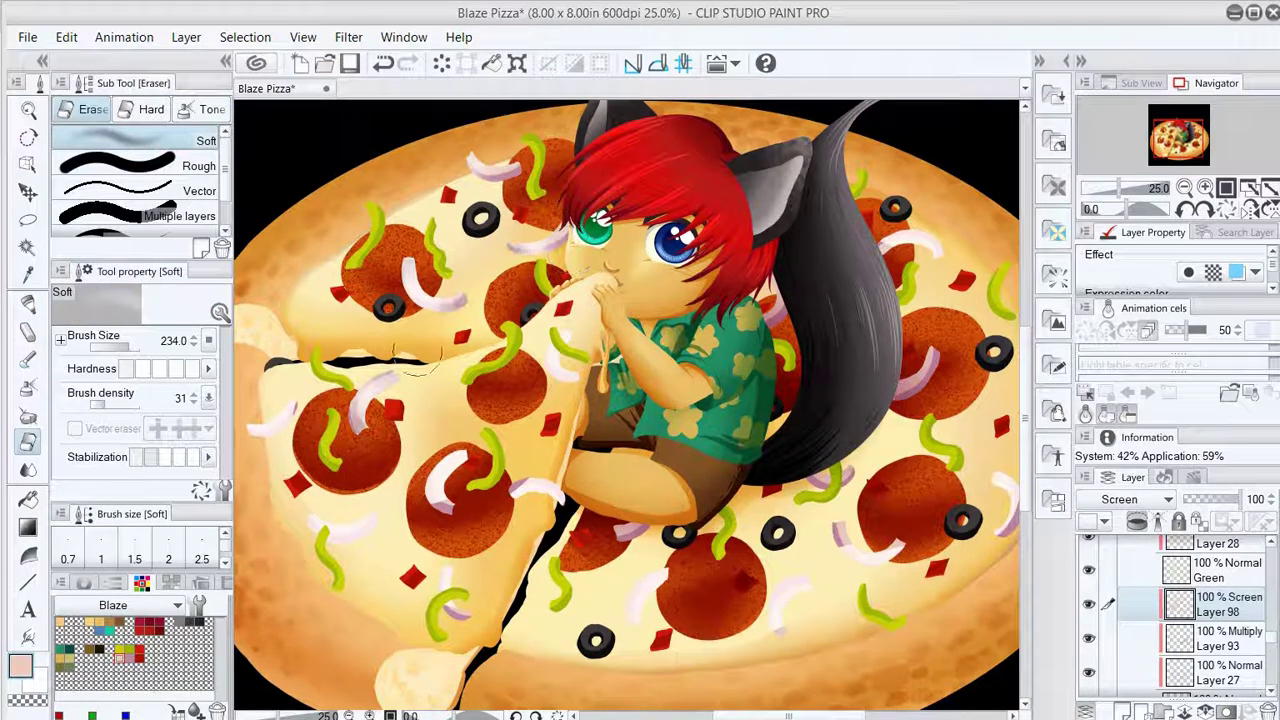
scroll(870, 420, "right", 3)
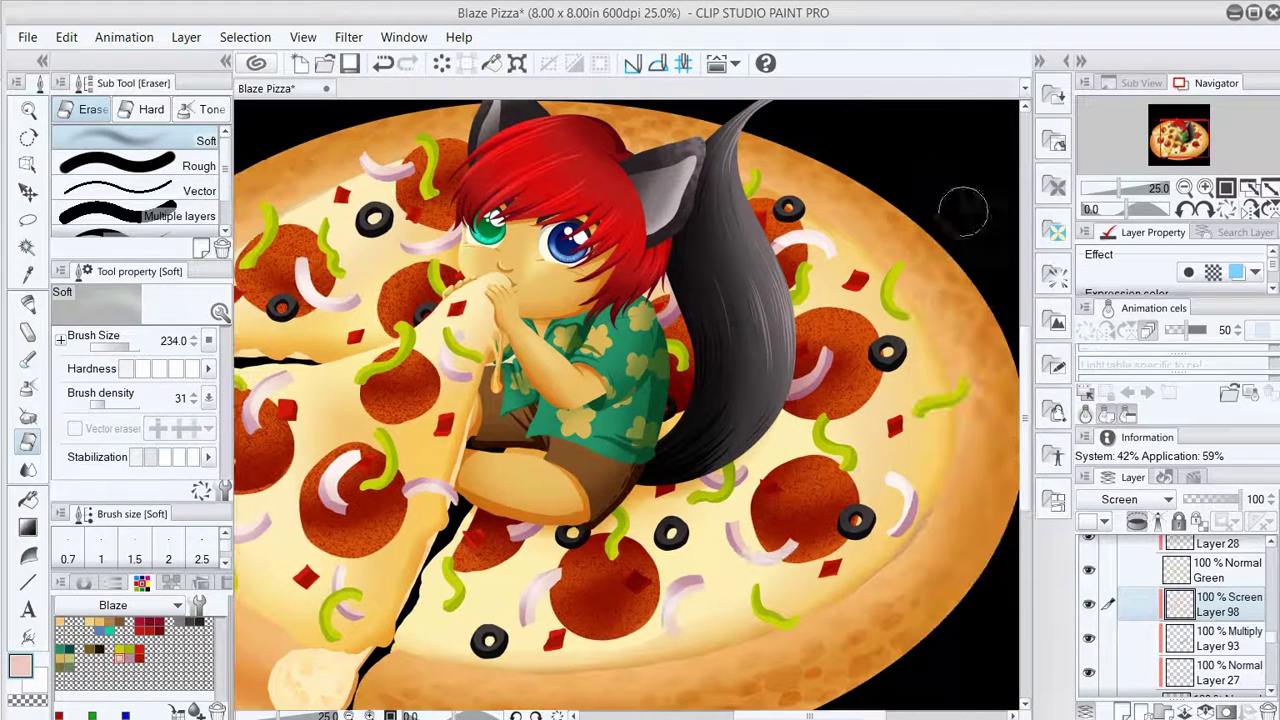
Highlight the green pepper strips in yellow-green with the Milli pen on a new clipped Screen layer, softening with the Soft eraser at 234.
key("ctrl+shift+n")
key("p")
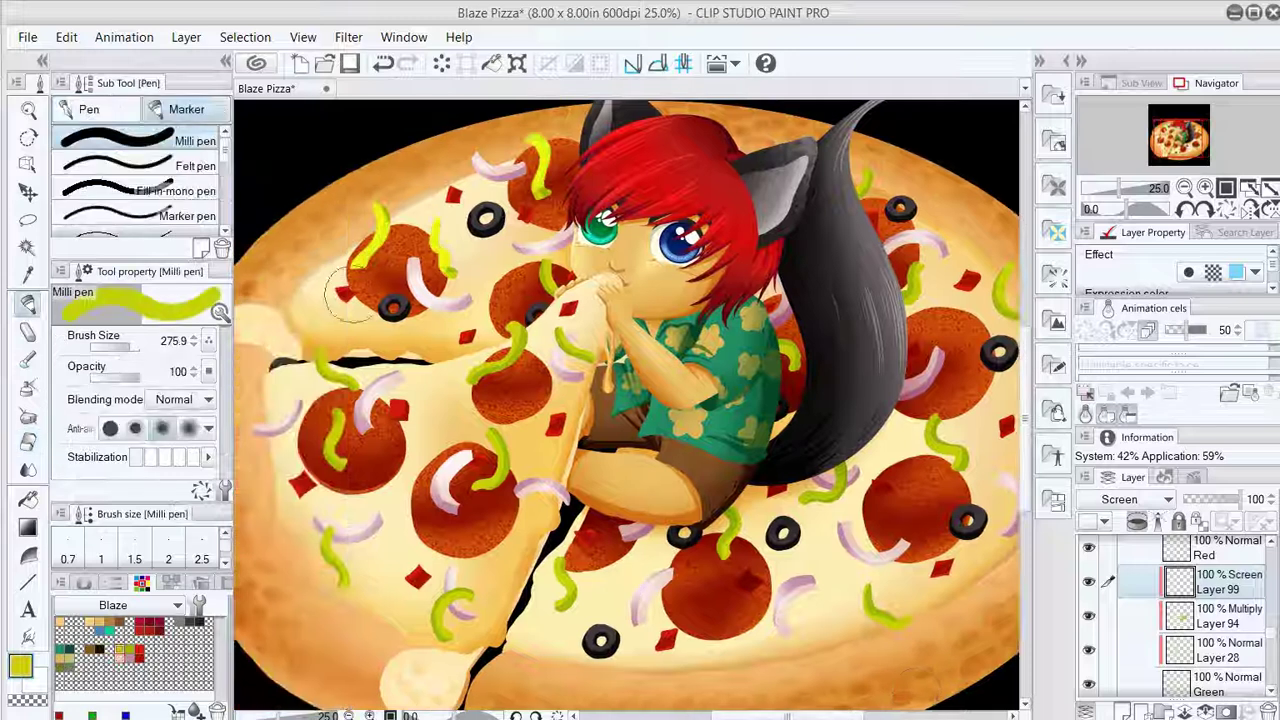
left_click_drag(440, 590, 470, 640)
key("e")
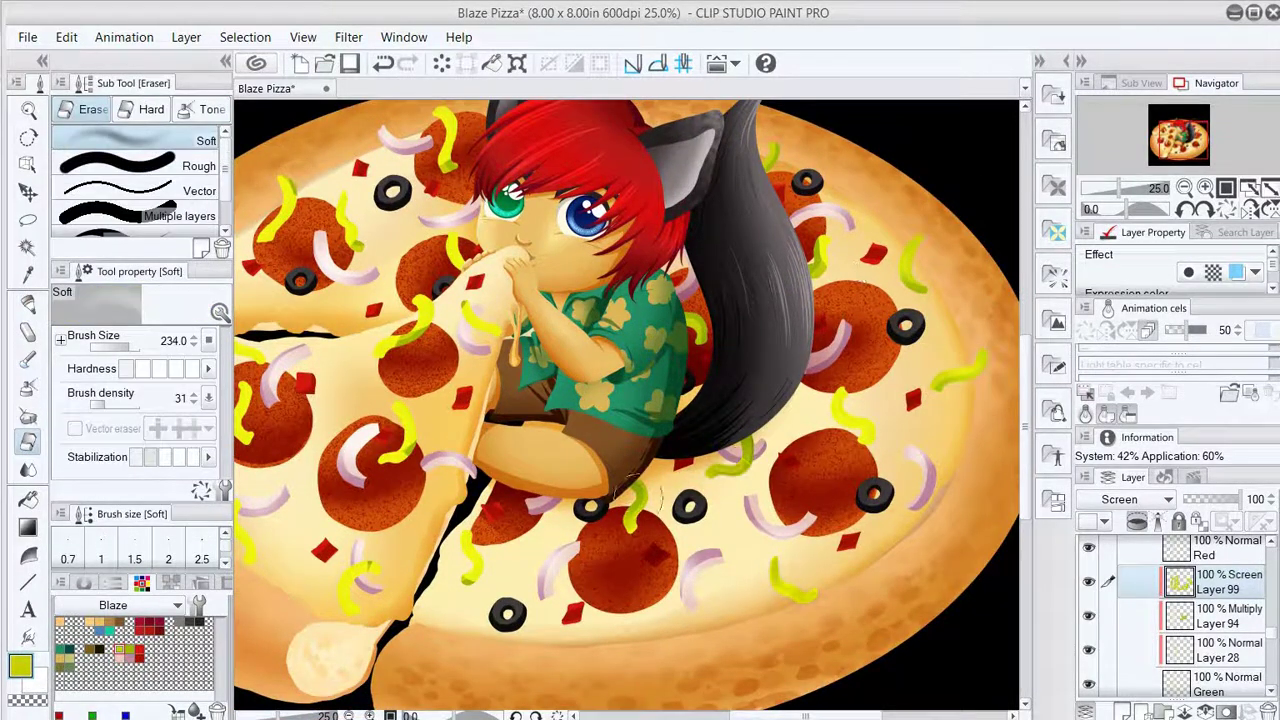
left_click_drag(645, 492, 740, 450)
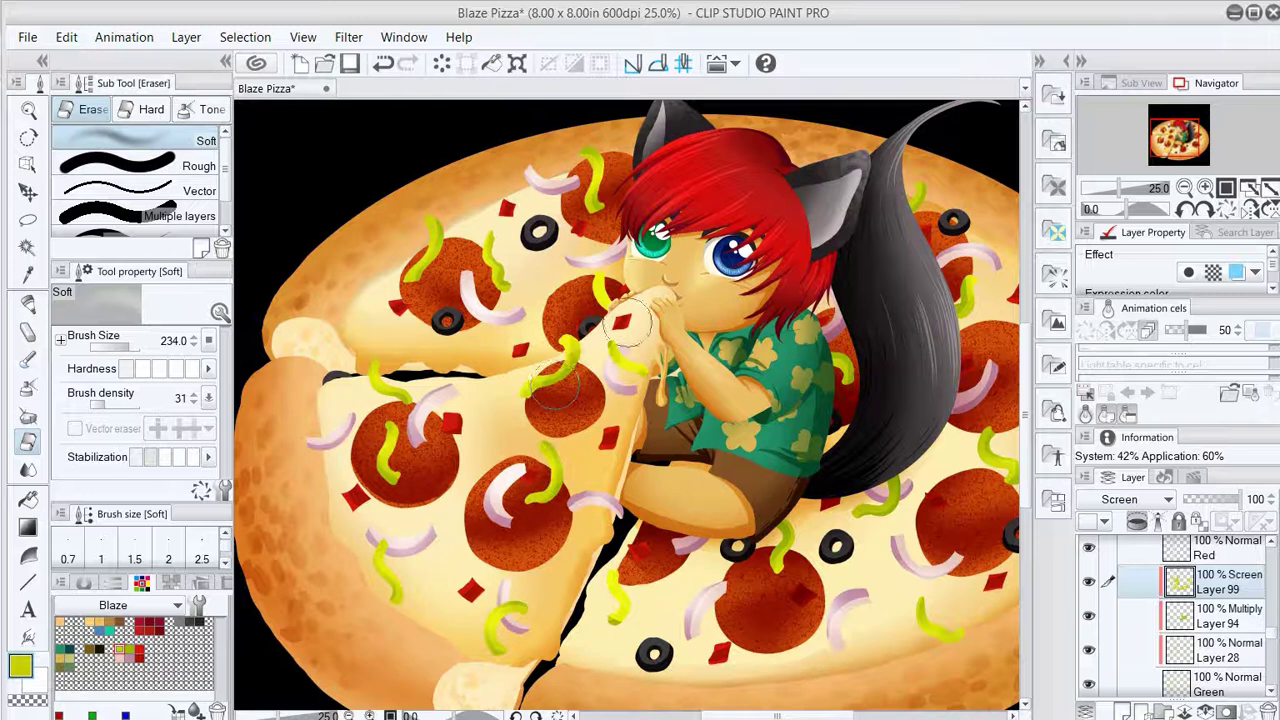
scroll(950, 150, "down", 3)
scroll(957, 157, "up", 2)
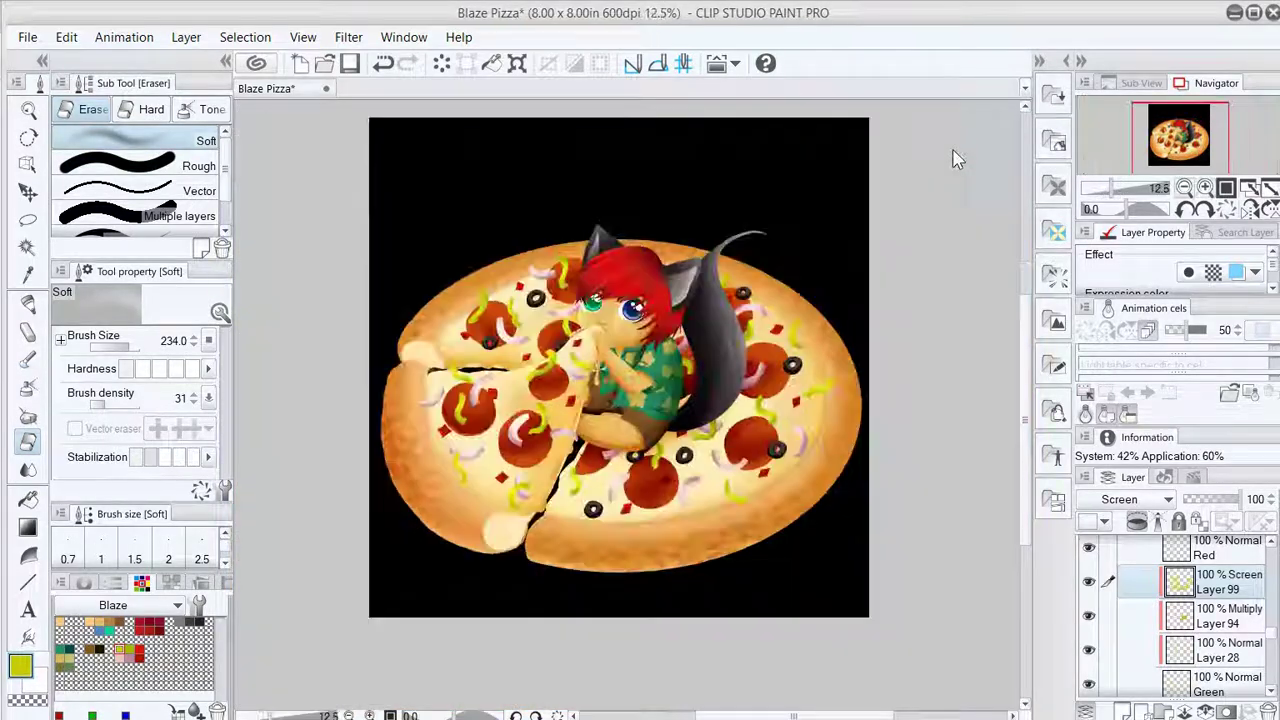